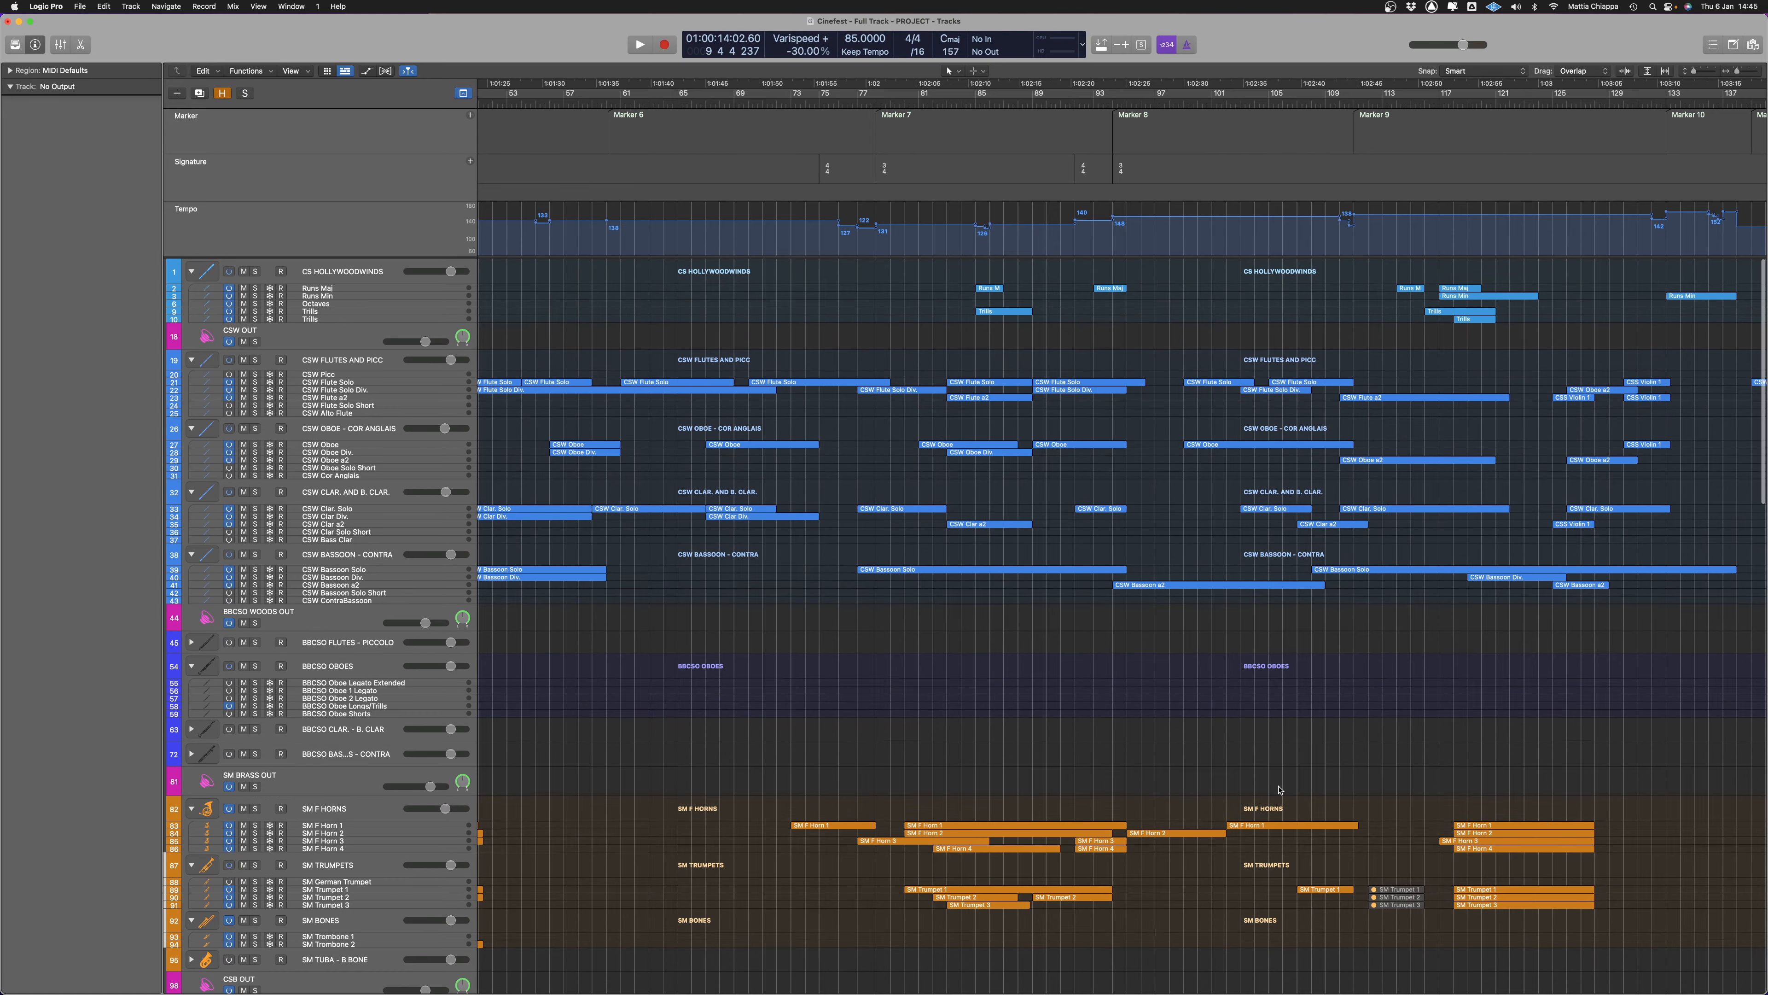
pyautogui.hscroll(-10, 1249, 783)
# Open all of the project's regions together in the Piano Roll and examine the notes around bars 7 to 12
pyautogui.scroll(-15, 1246, 780)
pyautogui.scroll(5, 1100, 749)
pyautogui.scroll(-20, 1114, 724)
pyautogui.scroll(-3, 1133, 696)
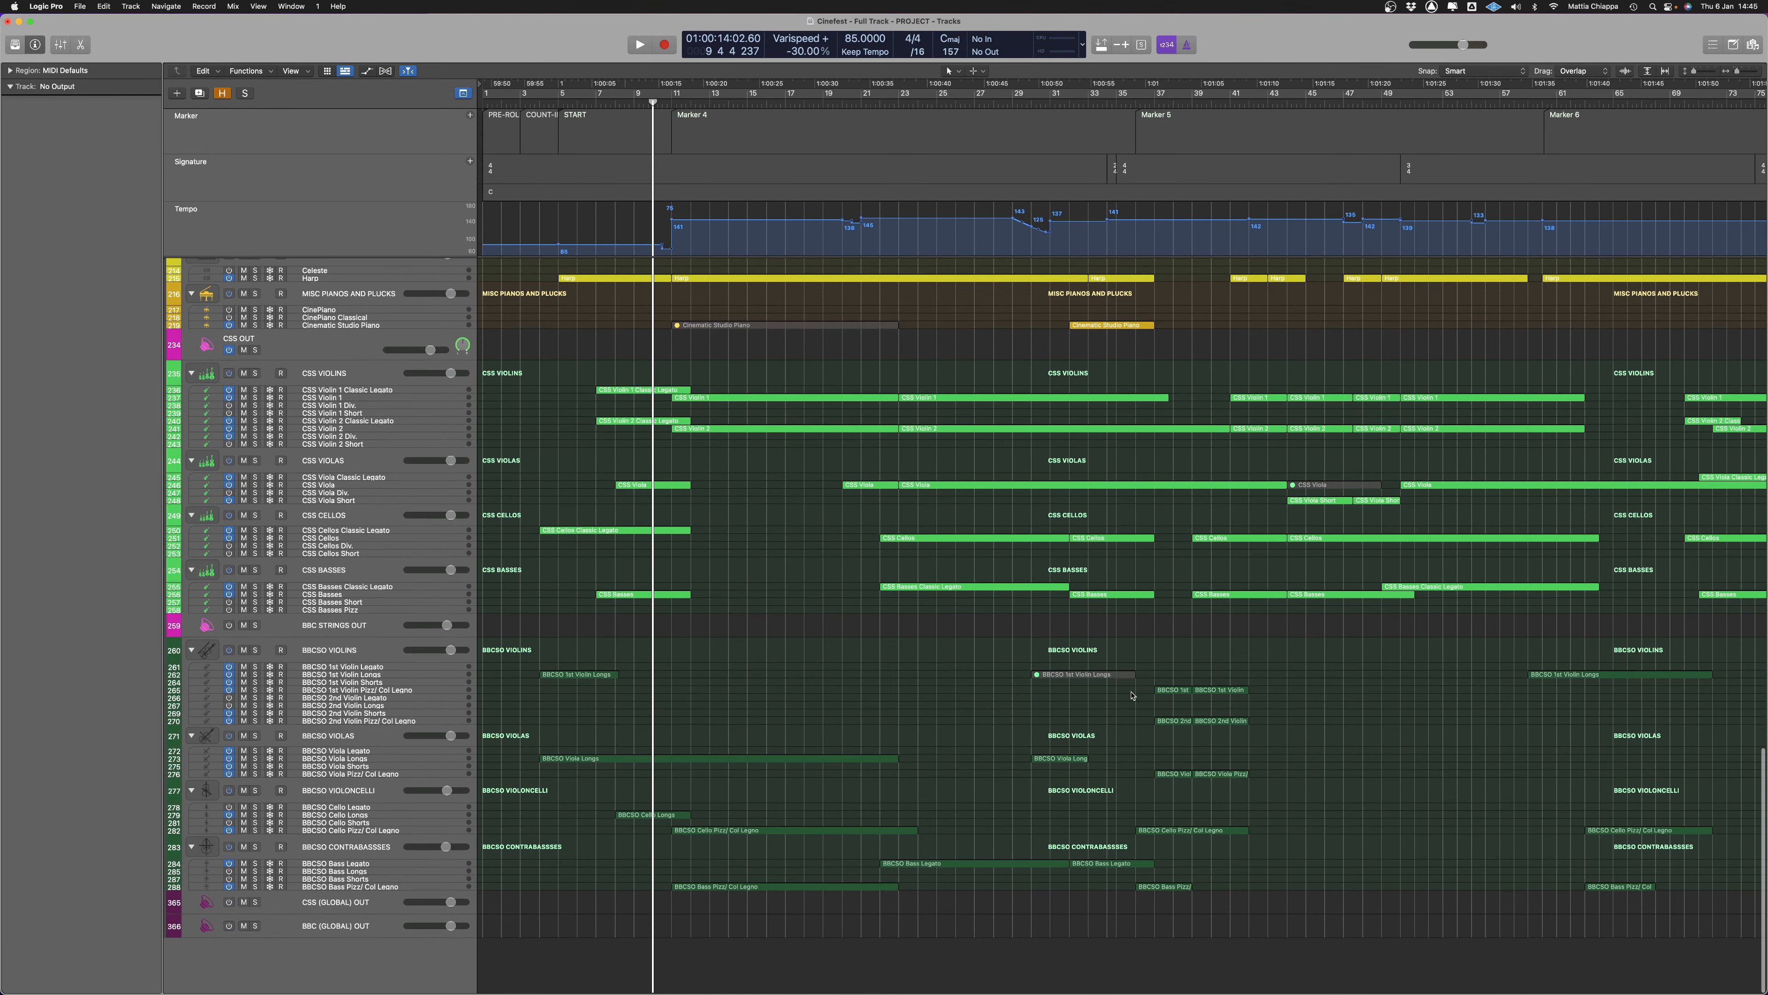
pyautogui.press('super+a')
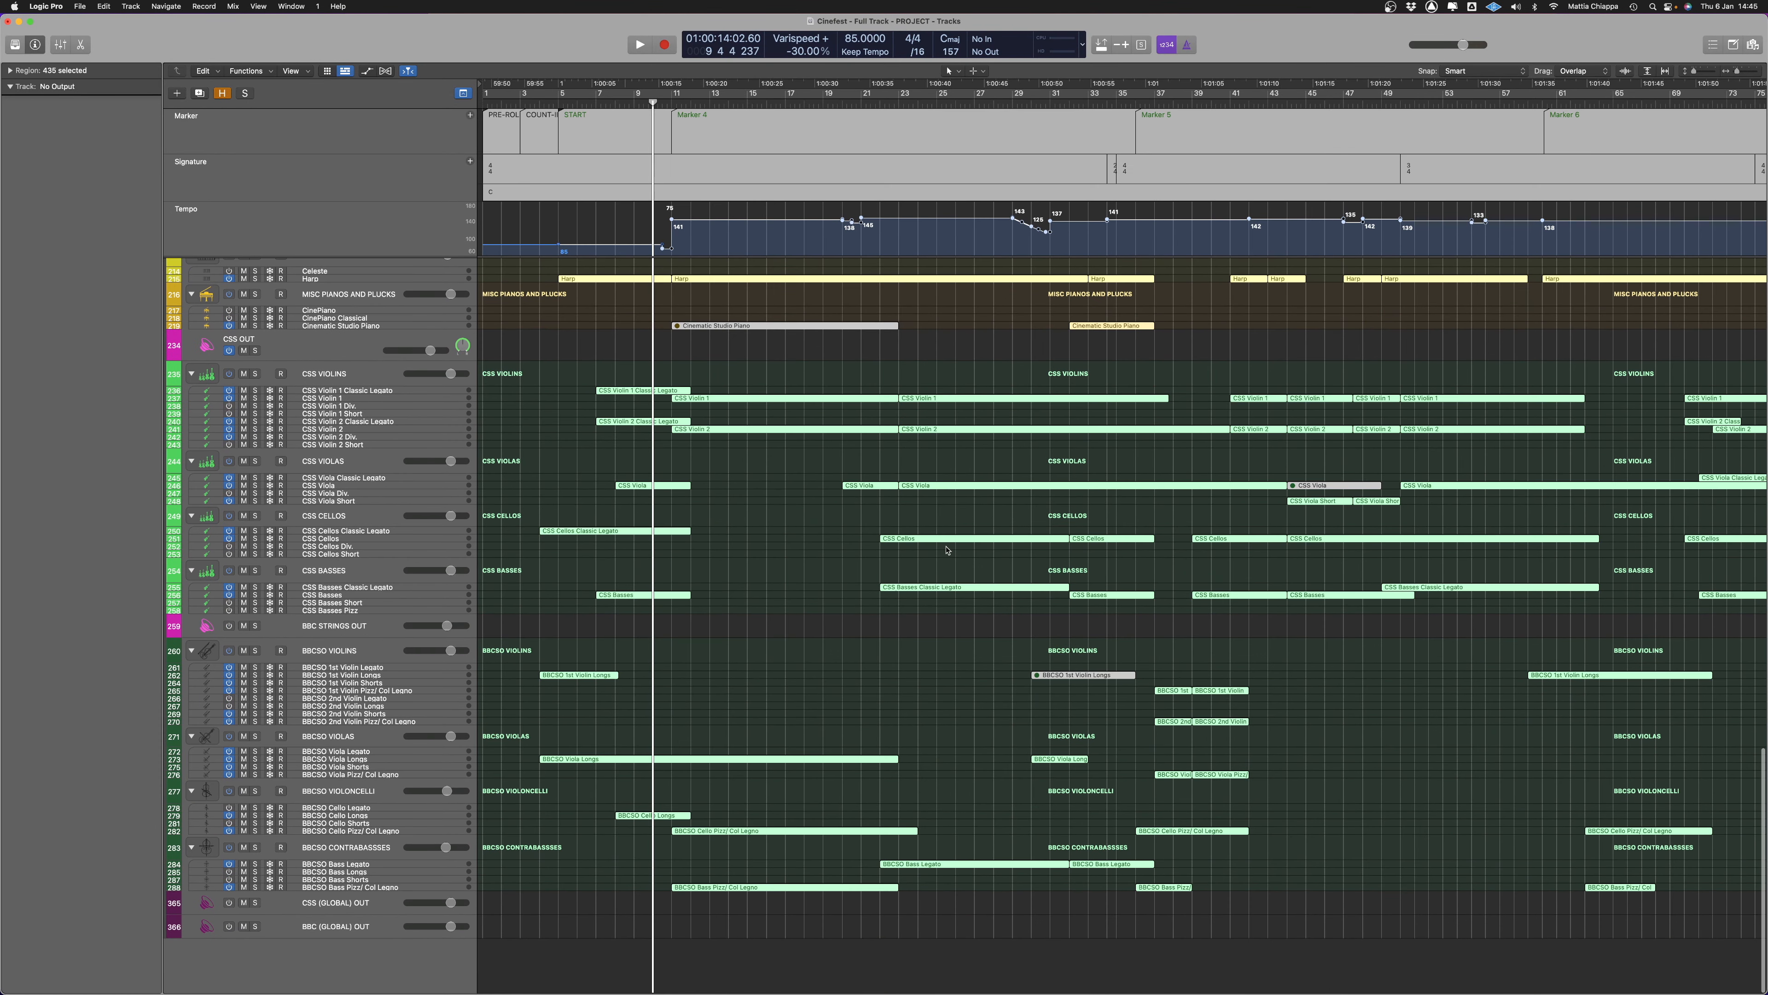
pyautogui.doubleClick(732, 400)
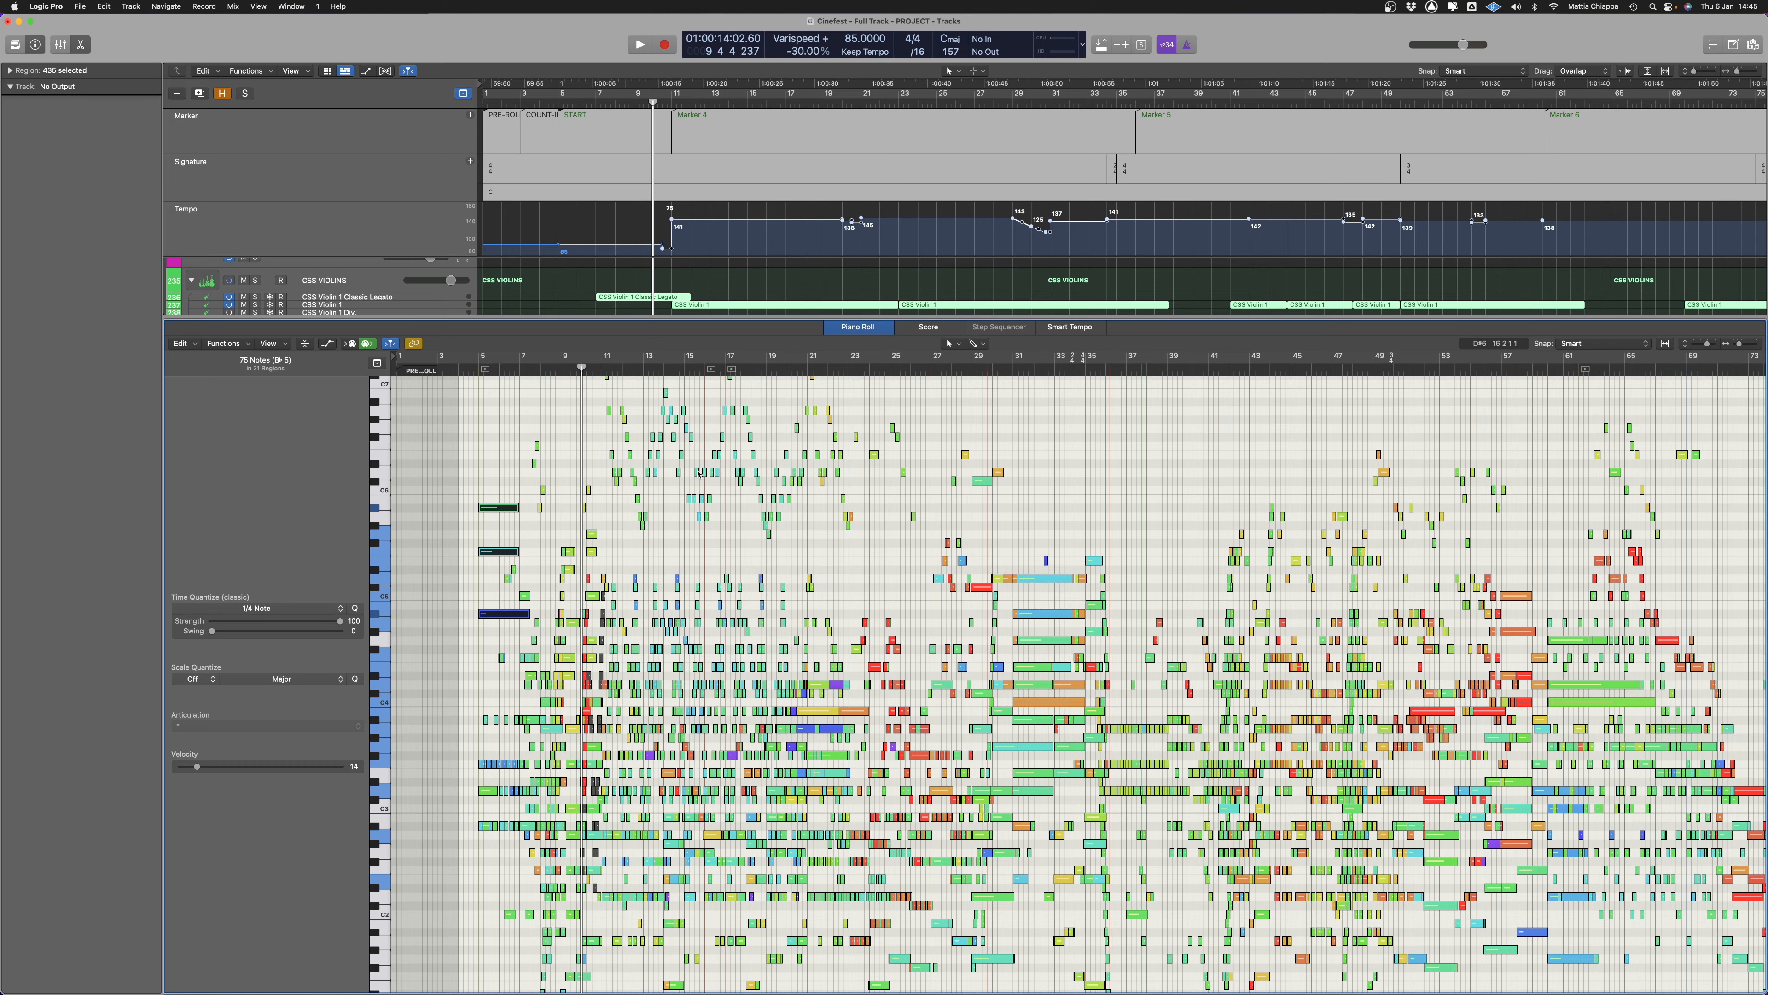
pyautogui.scroll(10, 643, 620)
pyautogui.hscroll(2, 825, 584)
pyautogui.hscroll(5, 825, 585)
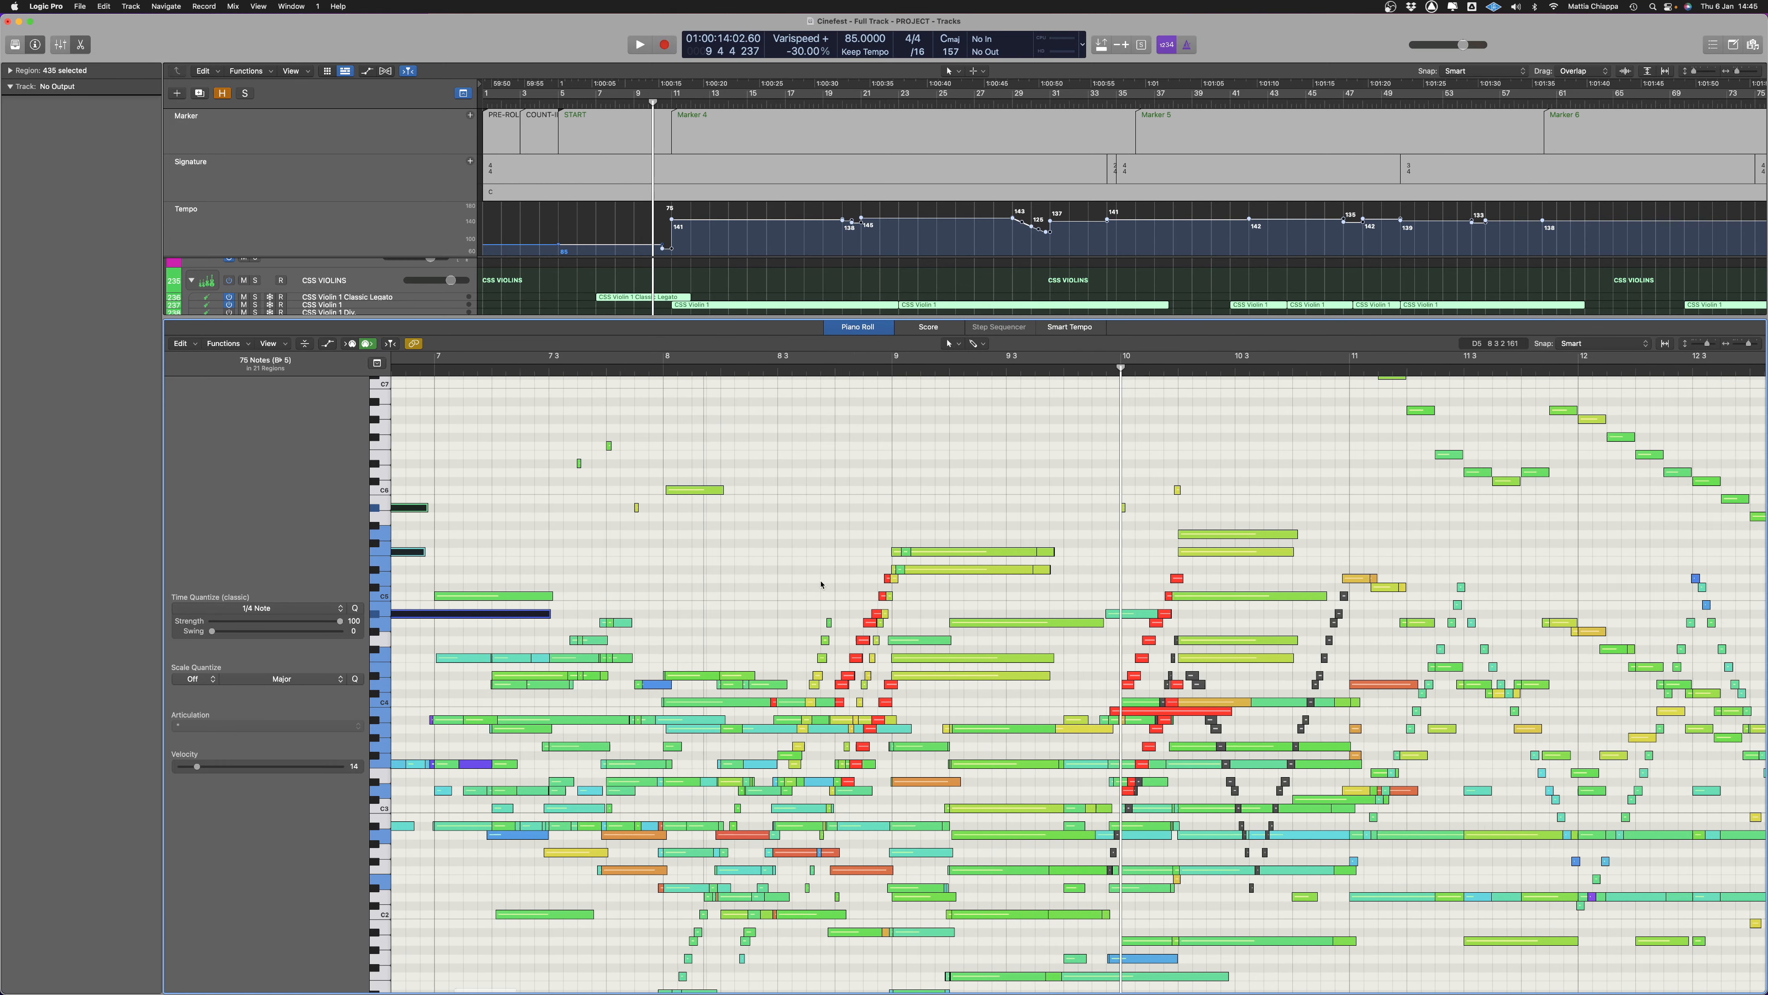
pyautogui.scroll(-5, 755, 543)
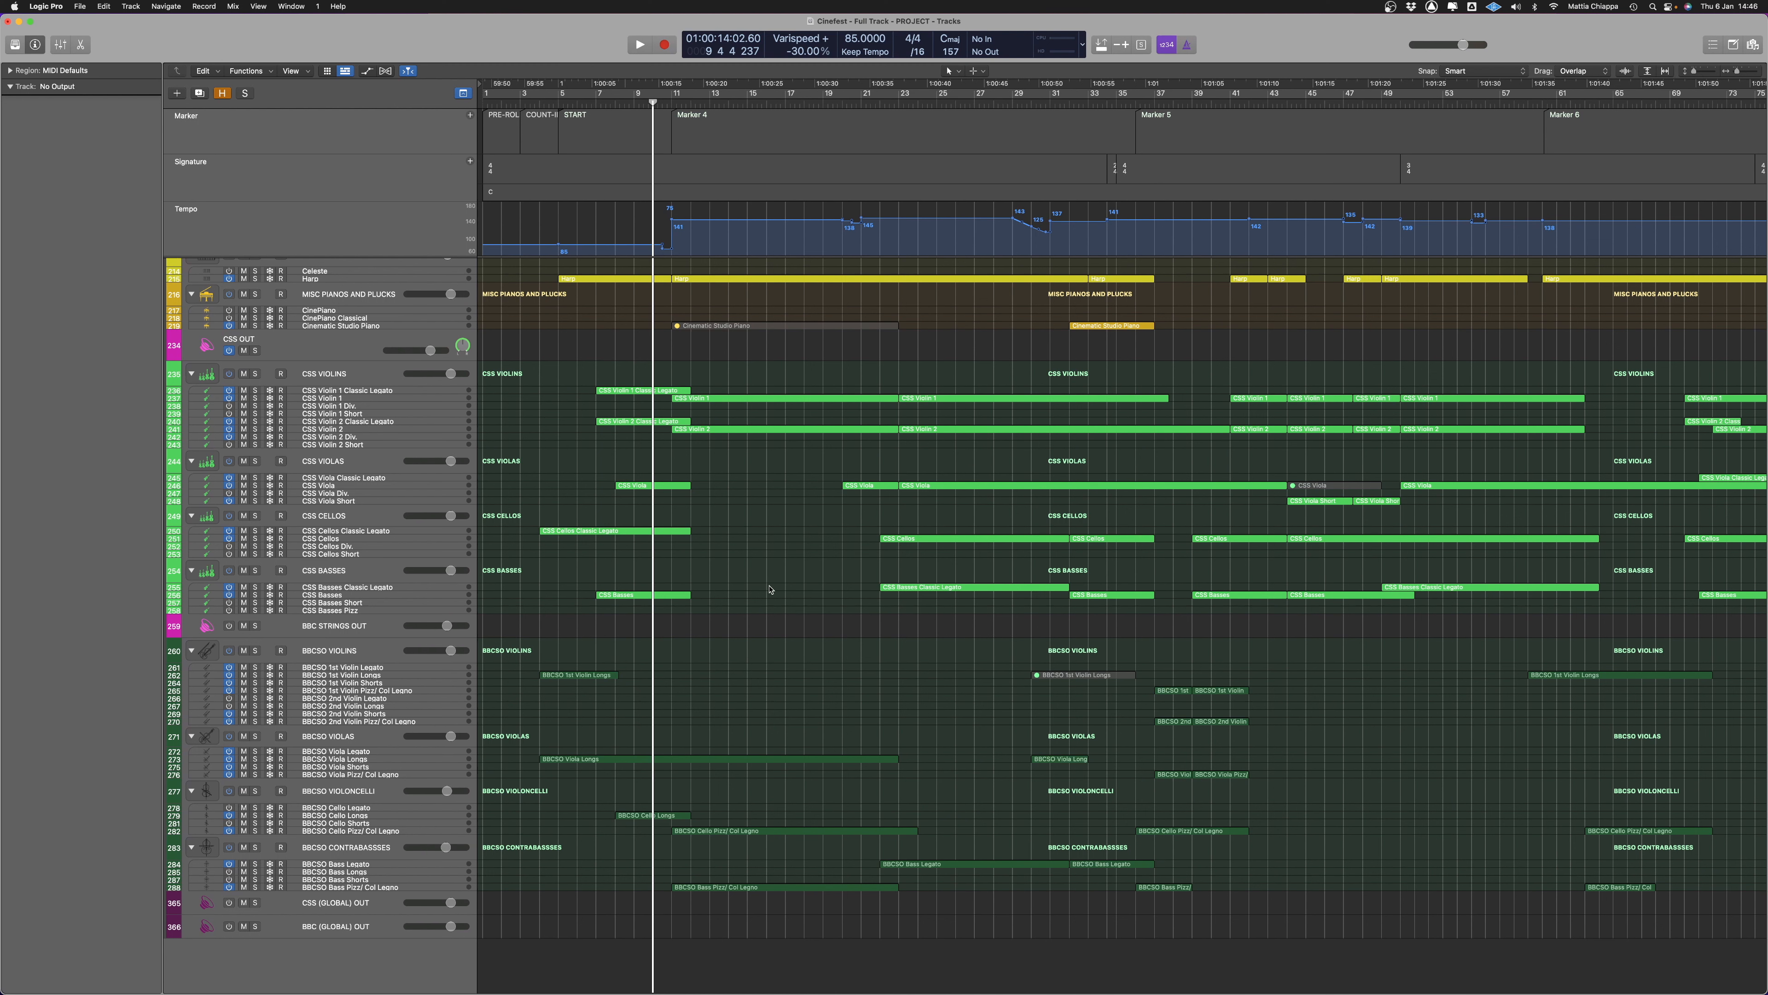
# Delete the muted BBCSO 1st Violin Longs, CSS Viola and Cinematic Studio Piano regions
pyautogui.moveTo(992, 655); pyautogui.dragTo(1135, 694)
pyautogui.press('Delete')
pyautogui.moveTo(1315, 465); pyautogui.dragTo(1301, 495)
pyautogui.press('Delete')
pyautogui.moveTo(640, 317); pyautogui.dragTo(784, 371)
pyautogui.press('Delete')
# Join all of the project's regions per track, excluding the muted regions from the operation
pyautogui.scroll(20, 807, 713)
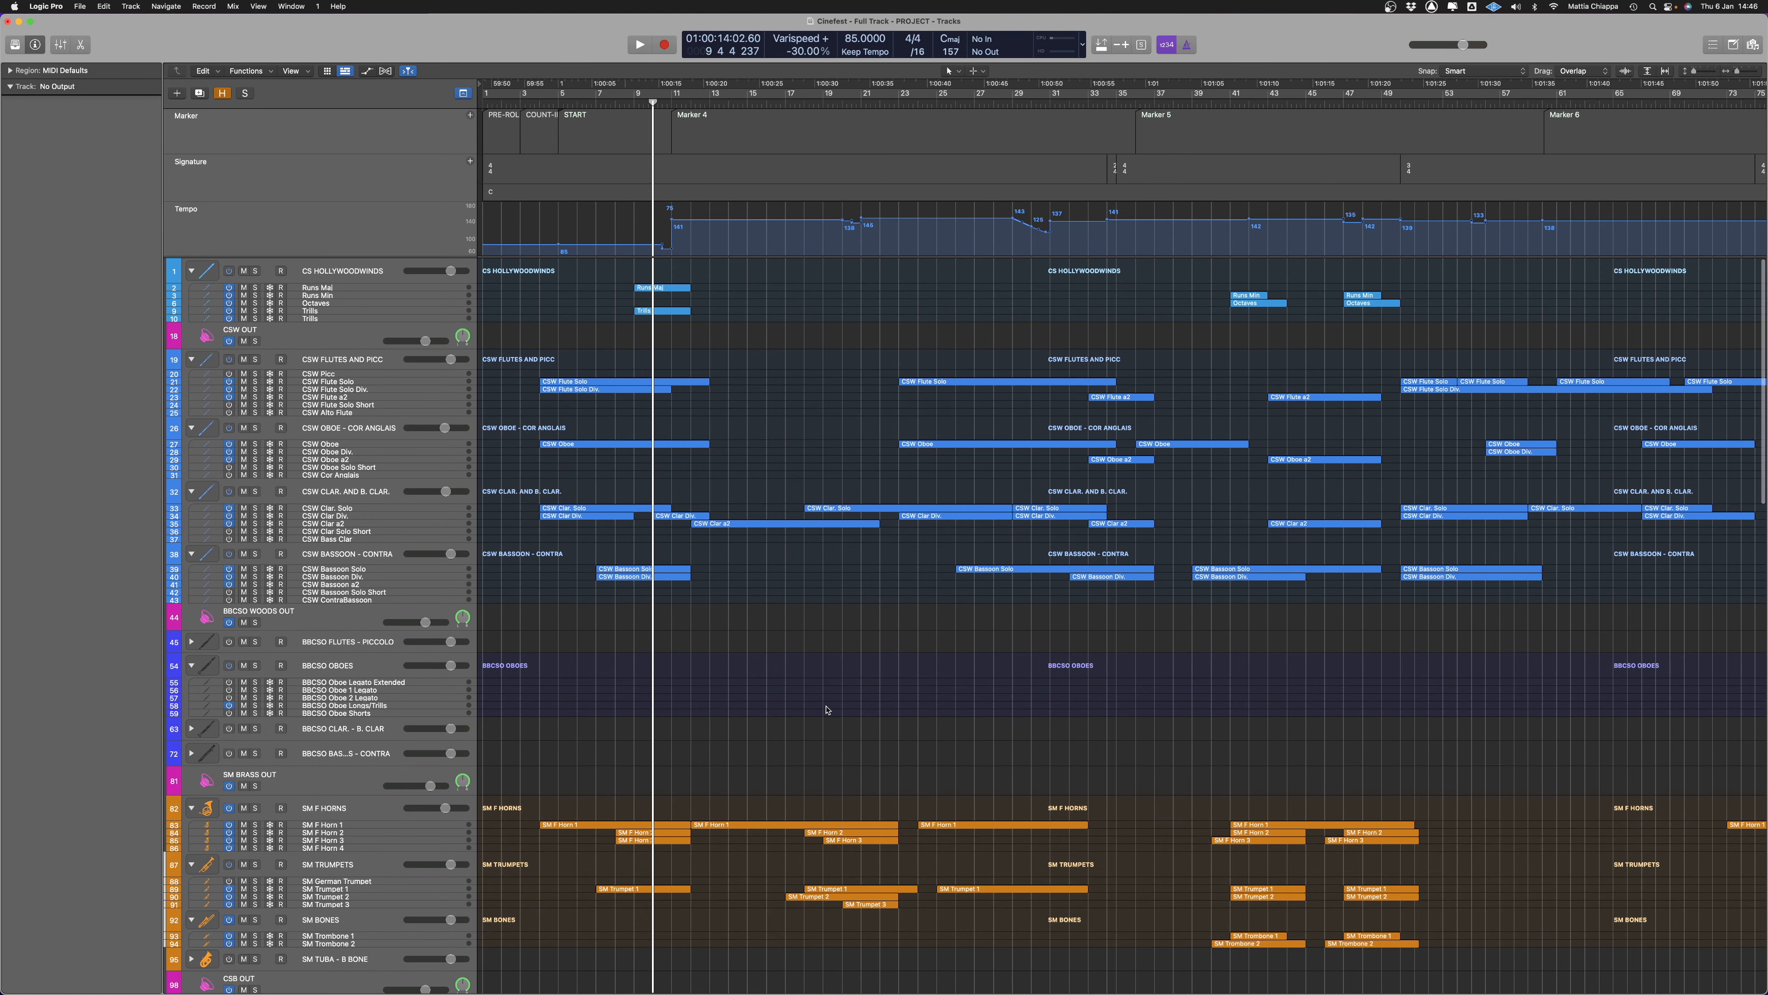
pyautogui.press('super+a')
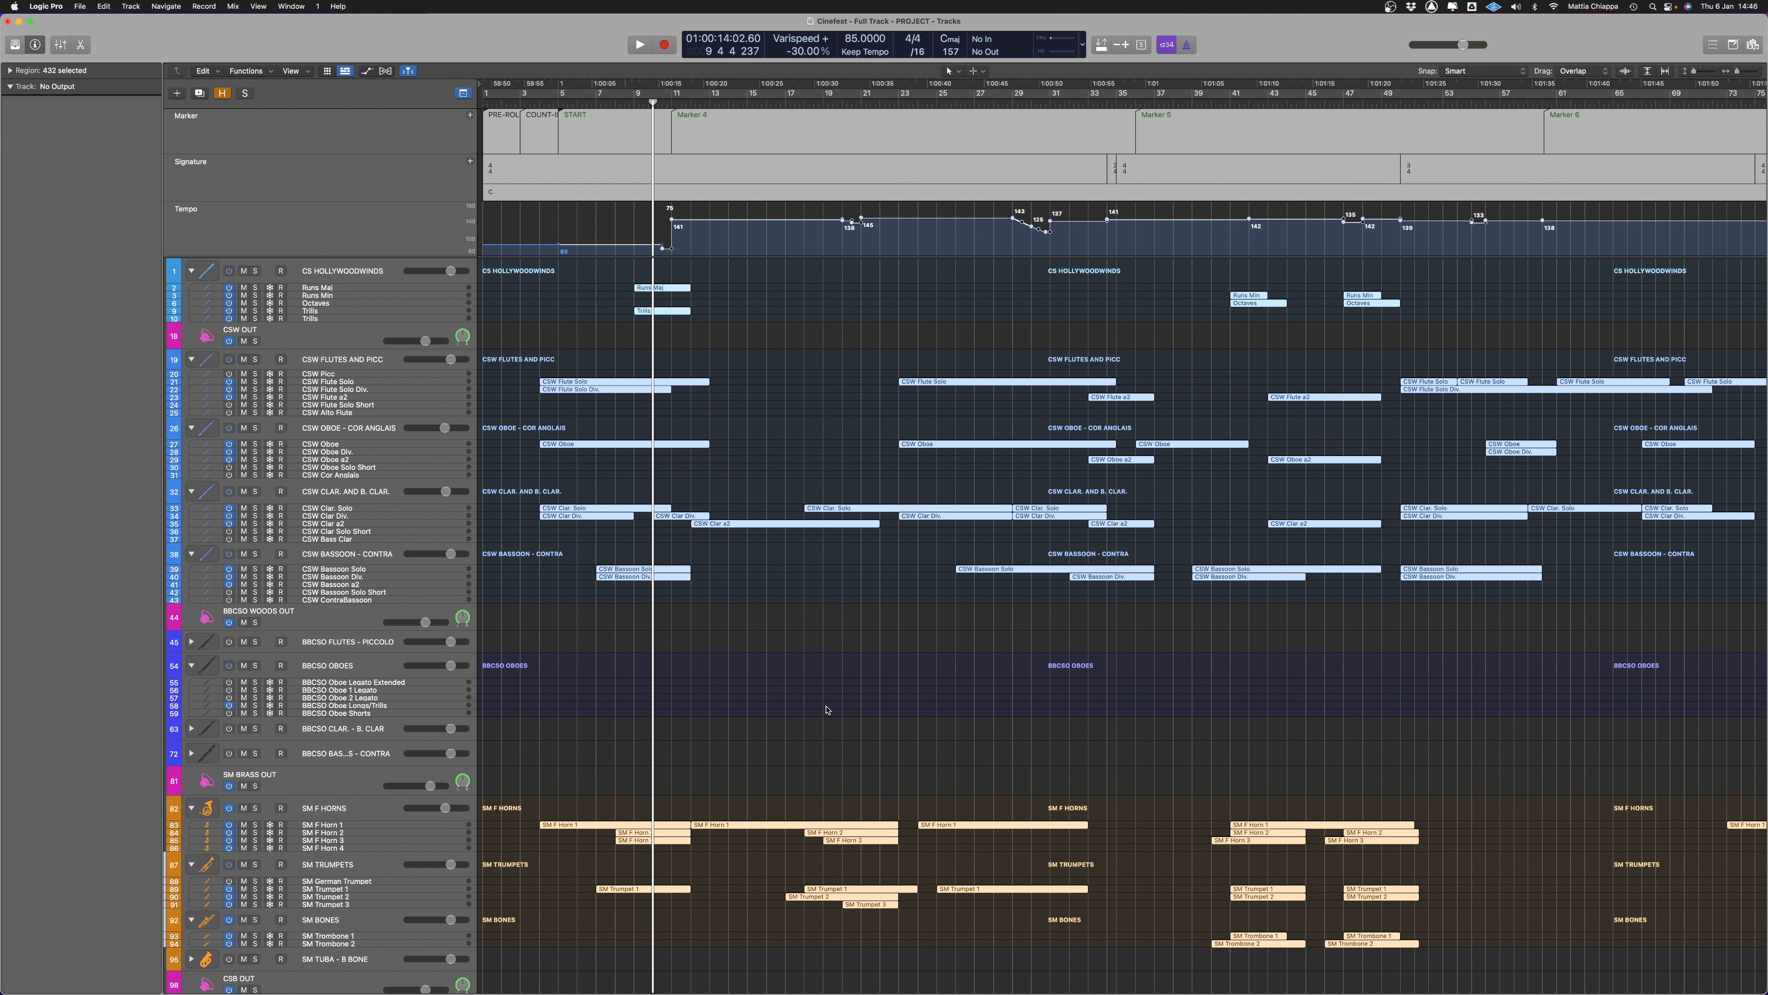
pyautogui.press('shift+super+j')
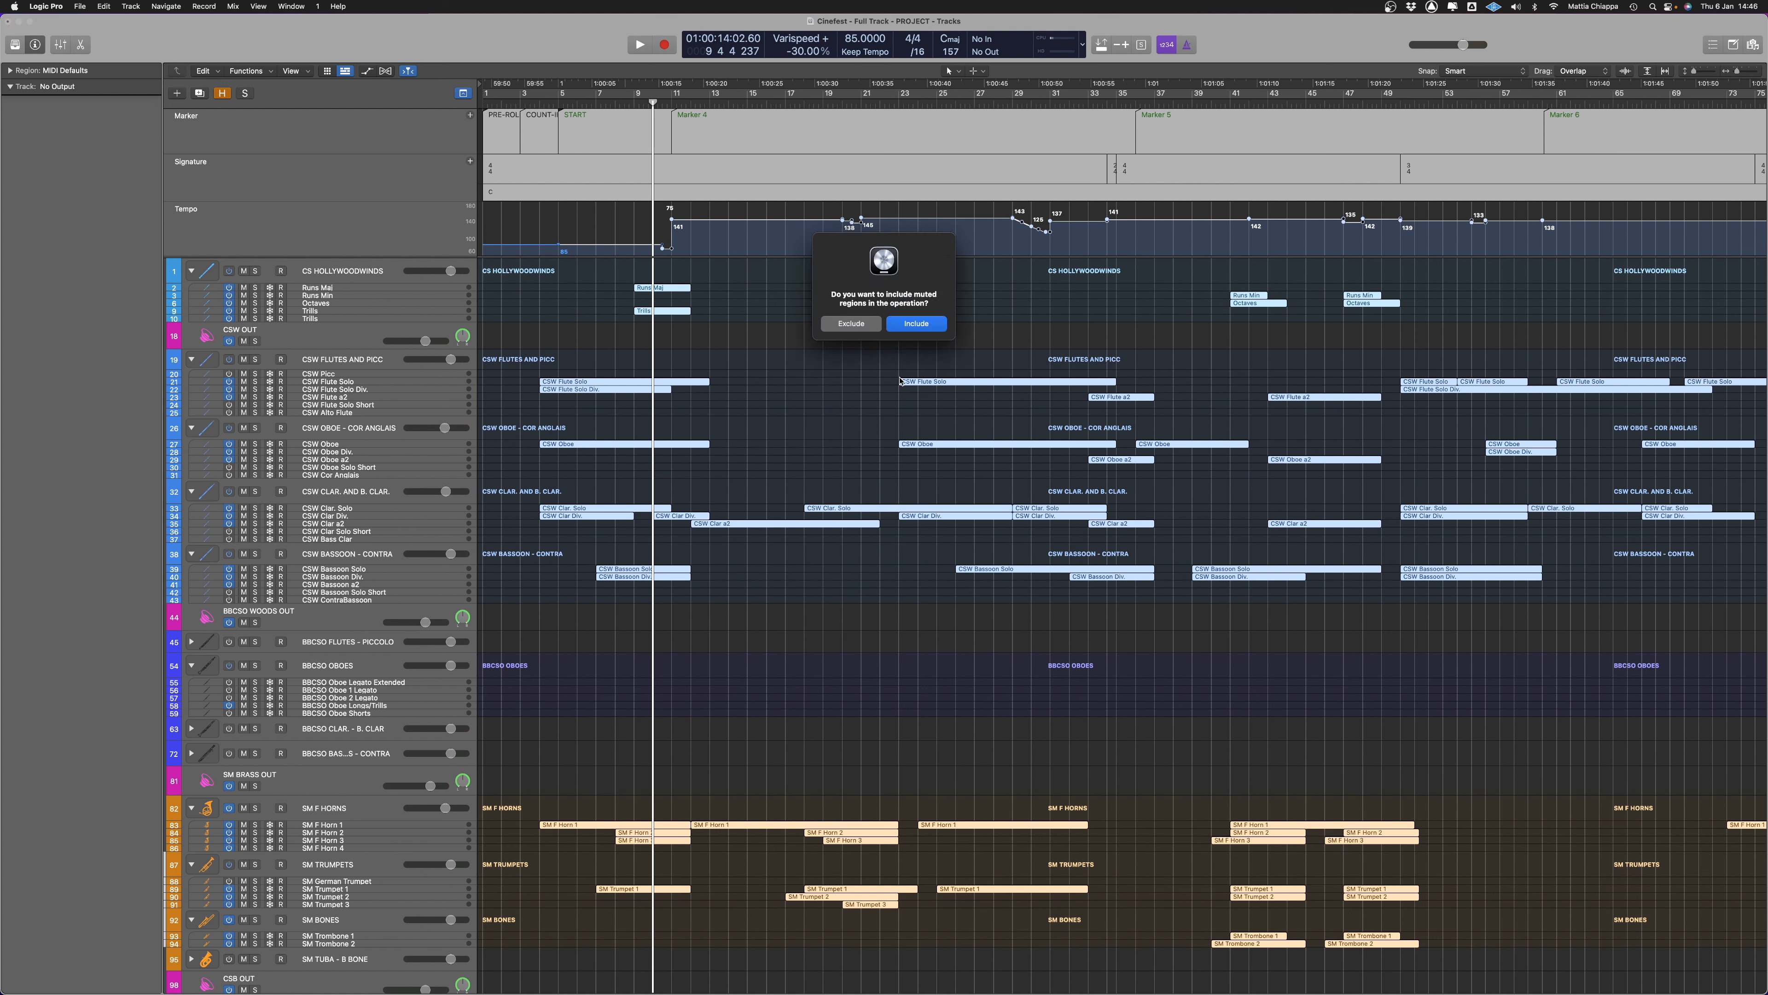
pyautogui.click(855, 325)
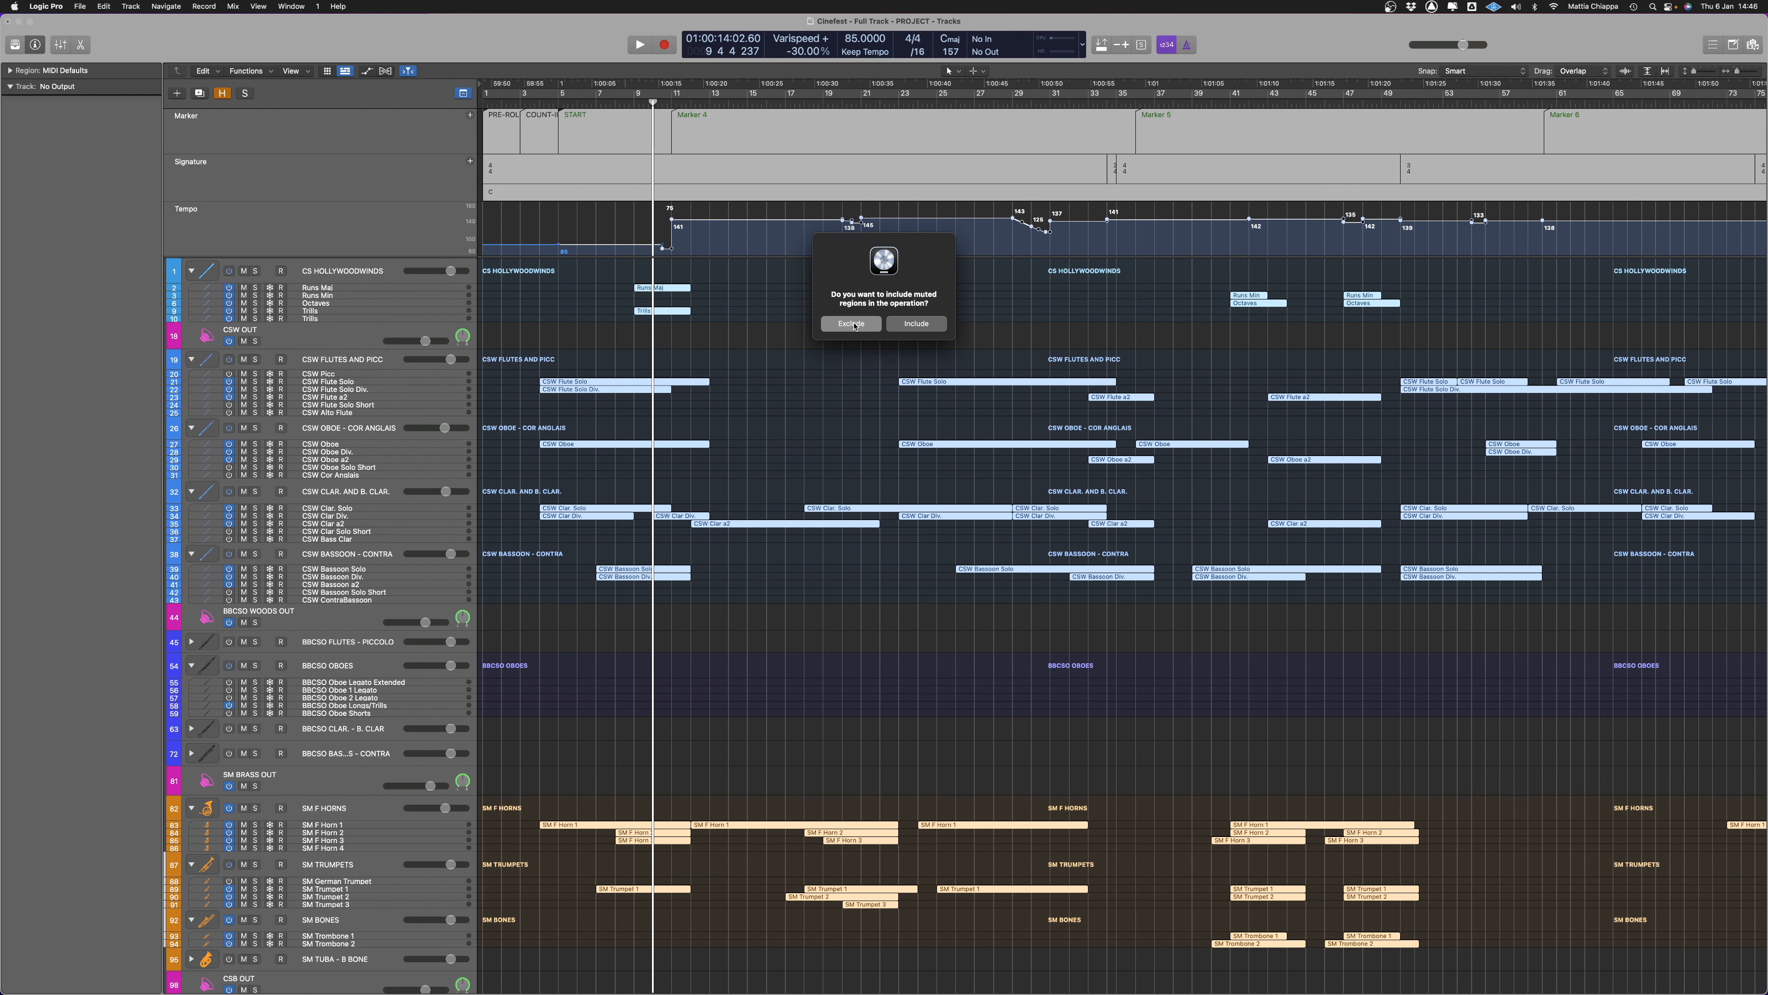
pyautogui.click(753, 646)
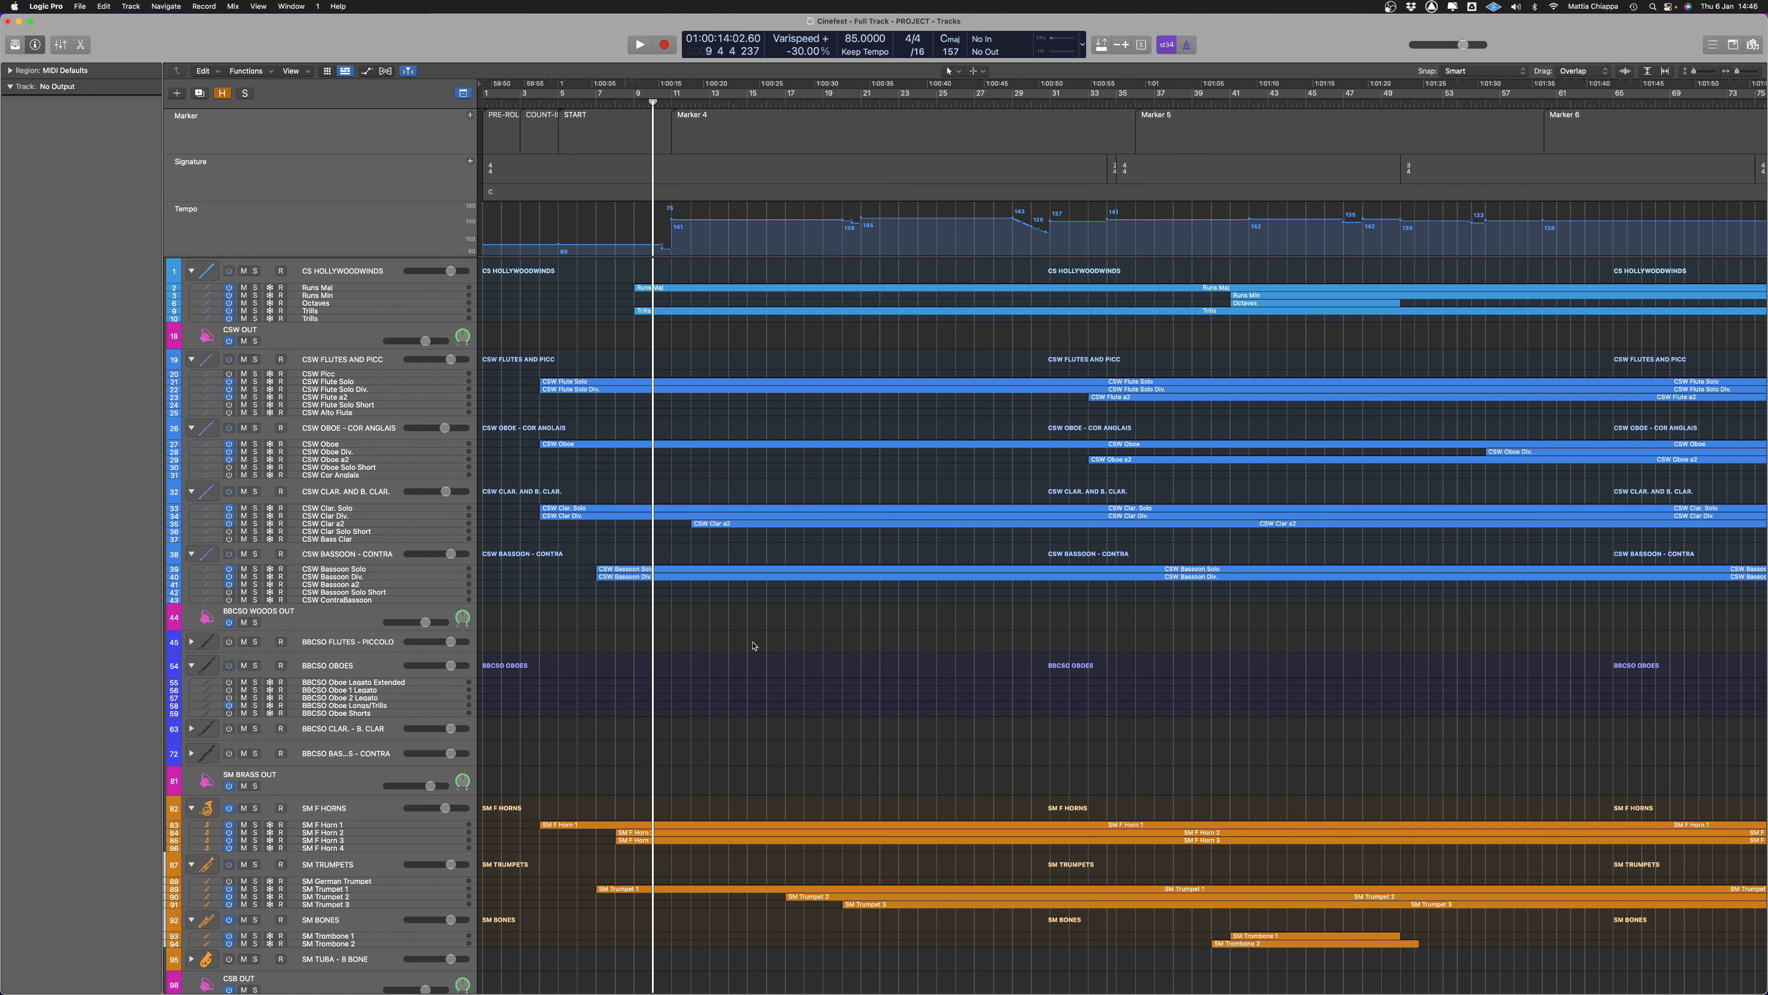
# Join the SM F Horn 1, 2 and 3 regions into a single region on the SM F Horn 1 track
pyautogui.scroll(-3, 713, 641)
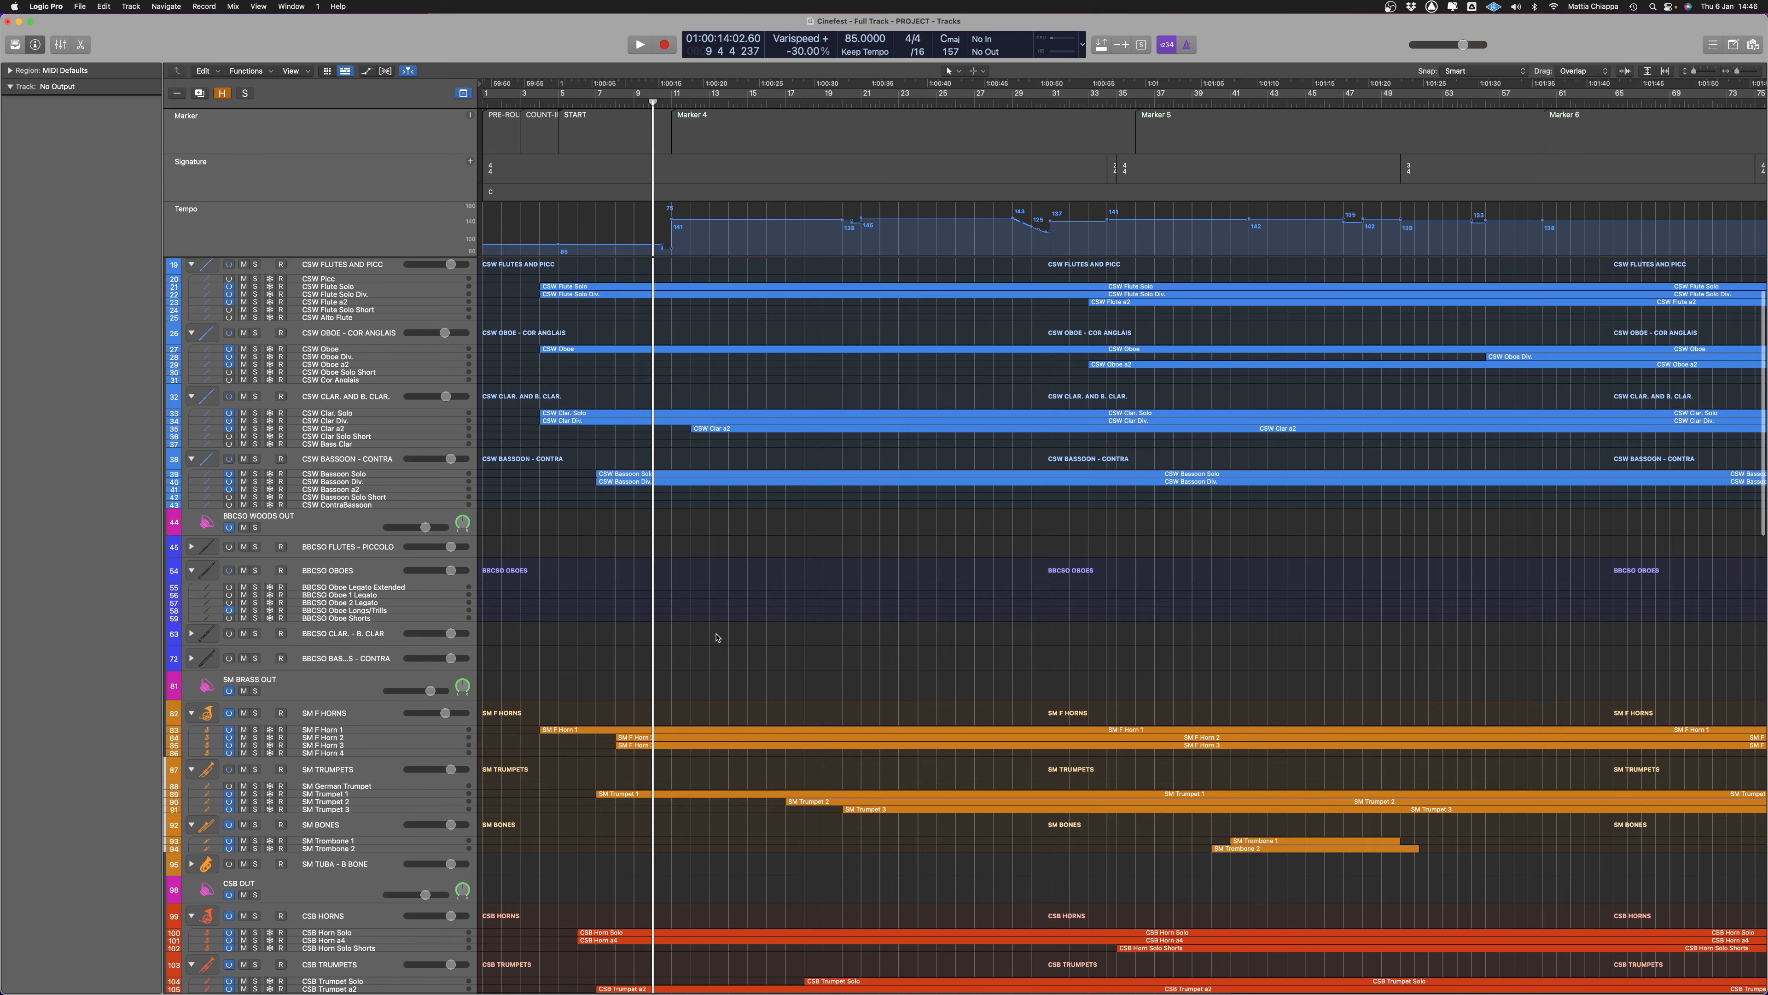
pyautogui.scroll(-5, 717, 637)
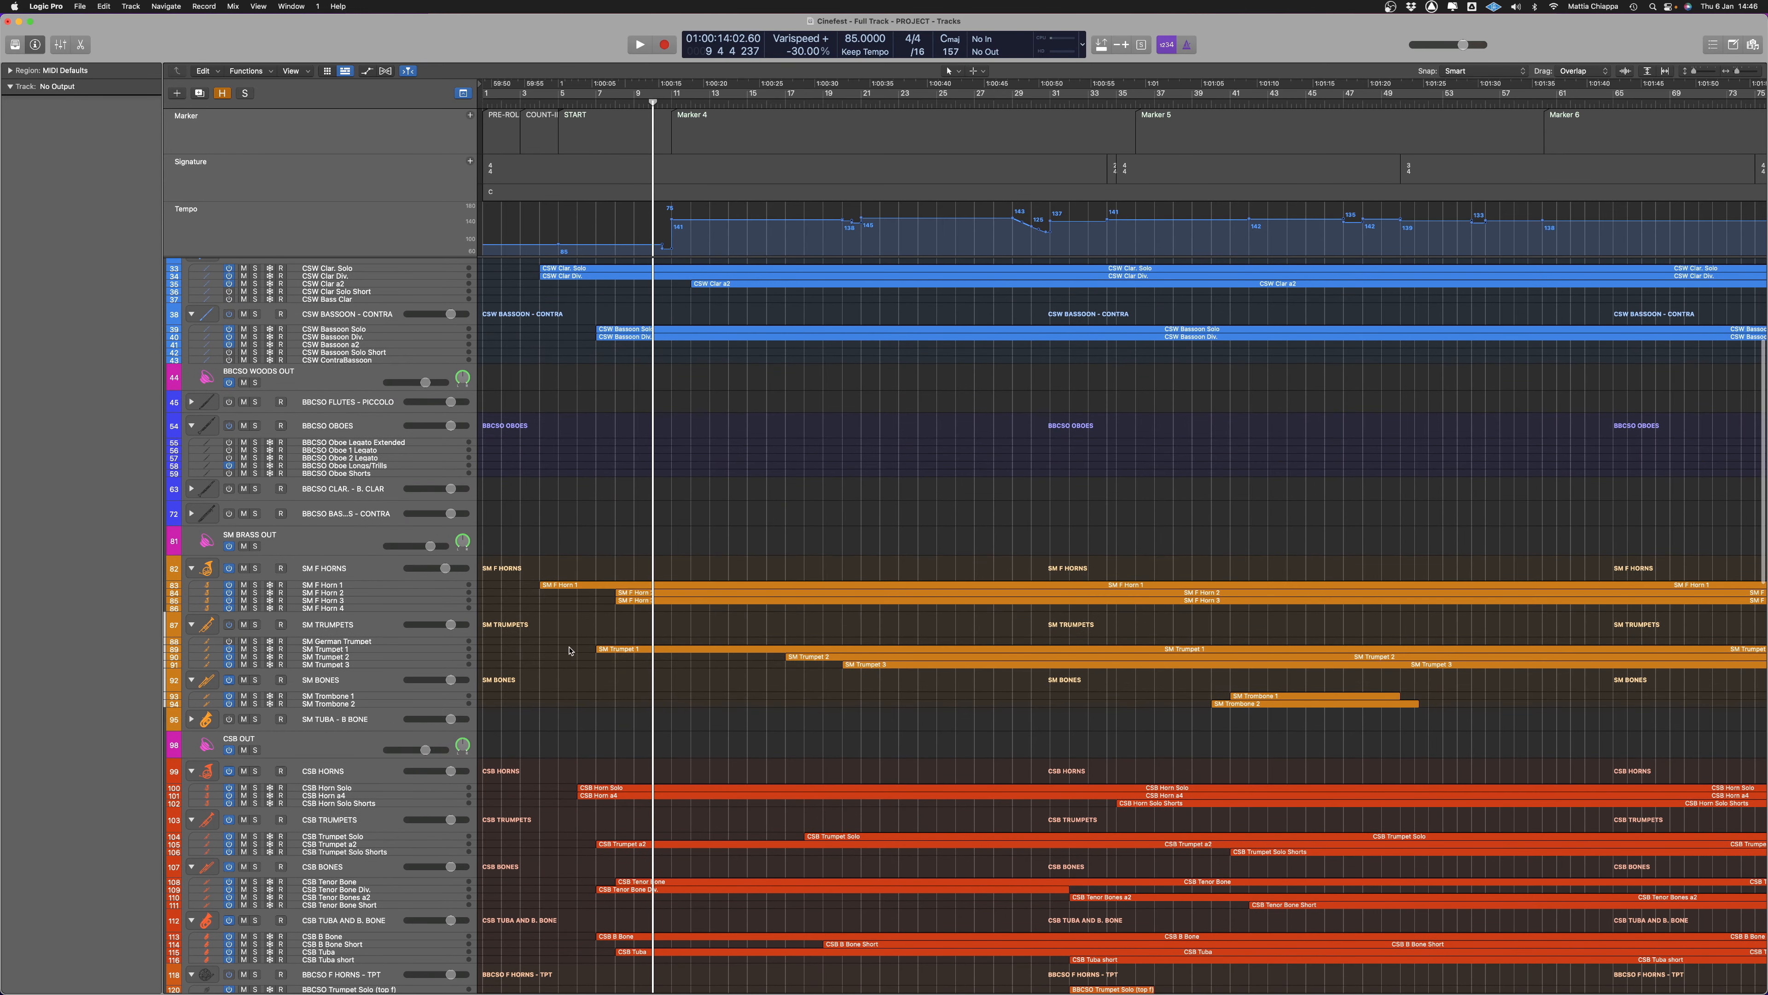
pyautogui.scroll(-3, 674, 651)
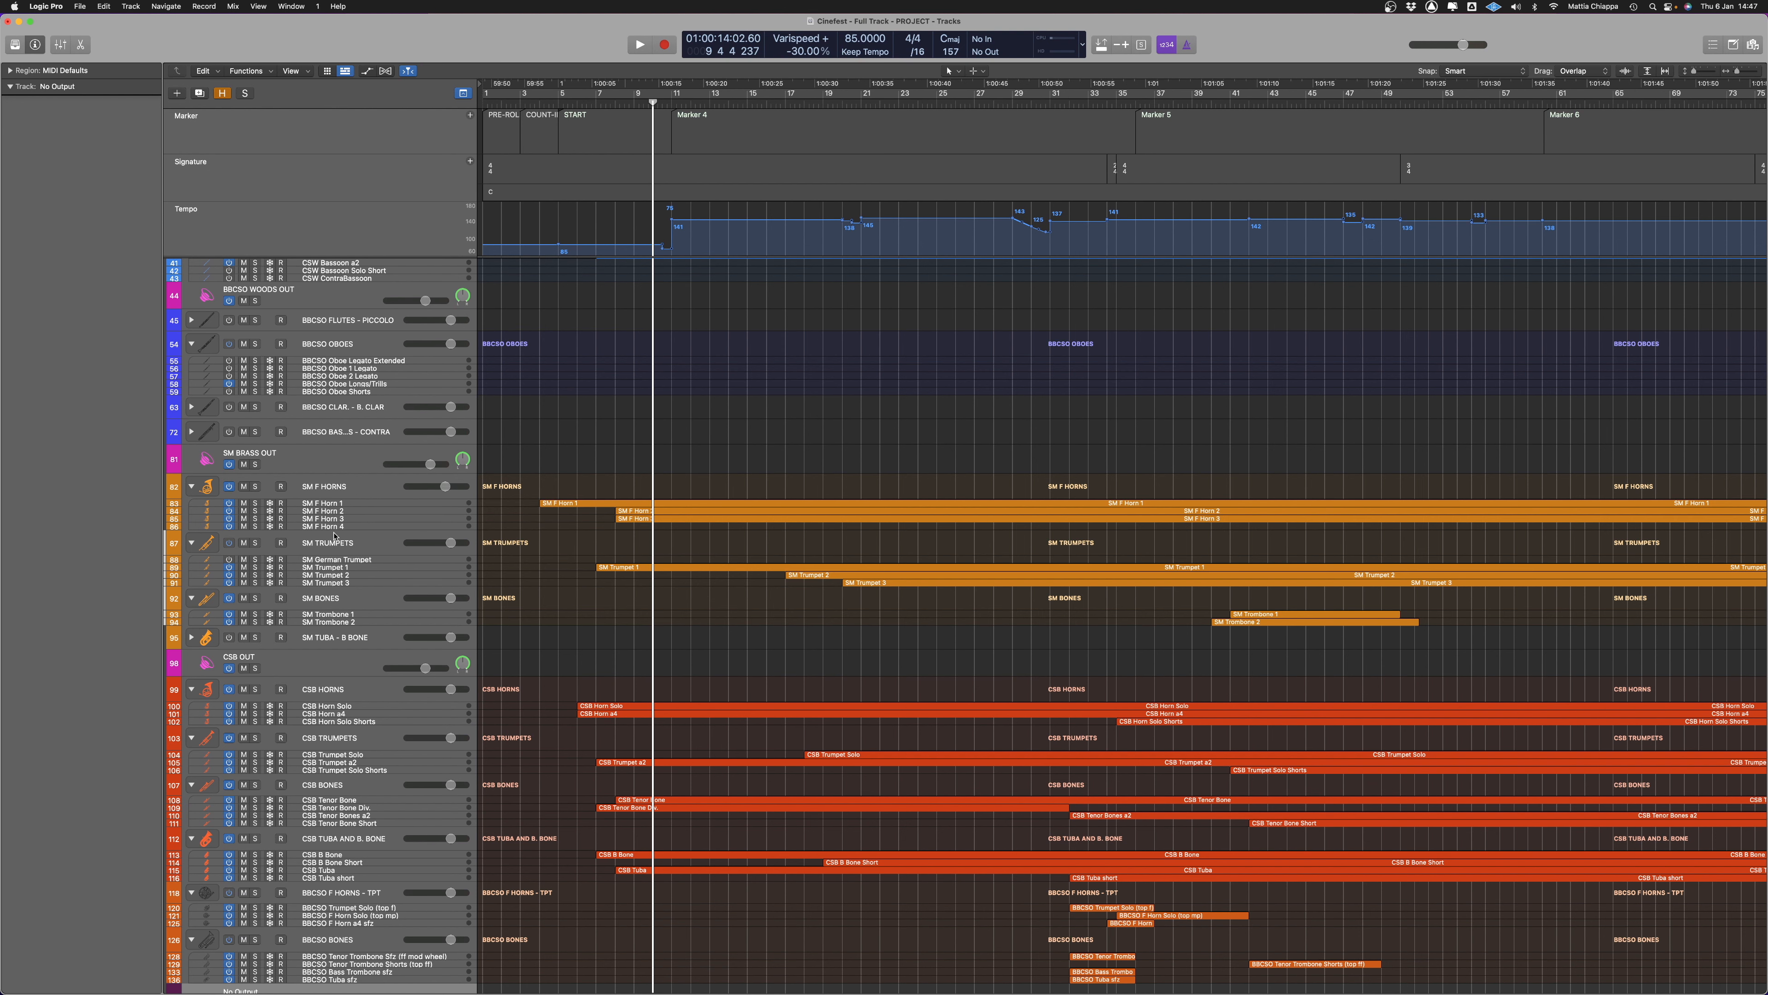
pyautogui.moveTo(615, 473); pyautogui.dragTo(651, 547)
pyautogui.press('super+j')
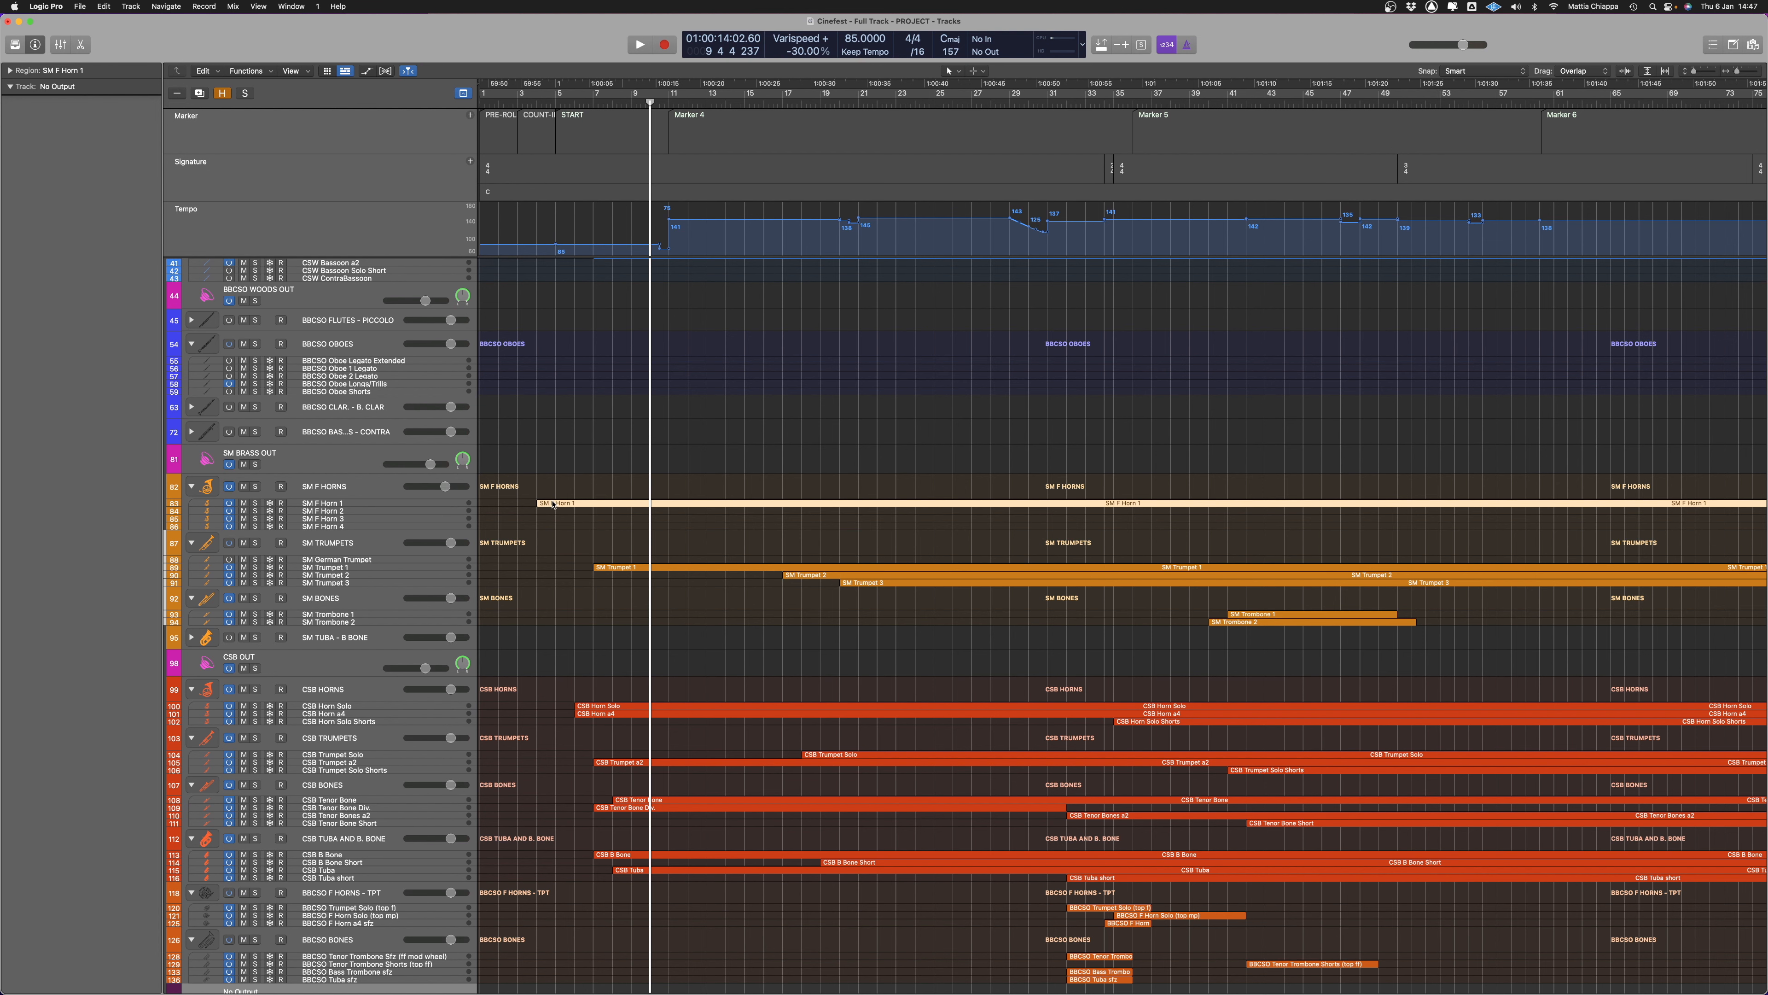
# Place the joined SM F Horn 1 region on the CSB Horn Solo track and clear the SM F Horns tracks
pyautogui.moveTo(554, 504); pyautogui.dragTo(555, 700)
pyautogui.moveTo(518, 457); pyautogui.dragTo(573, 529)
pyautogui.press('Delete')
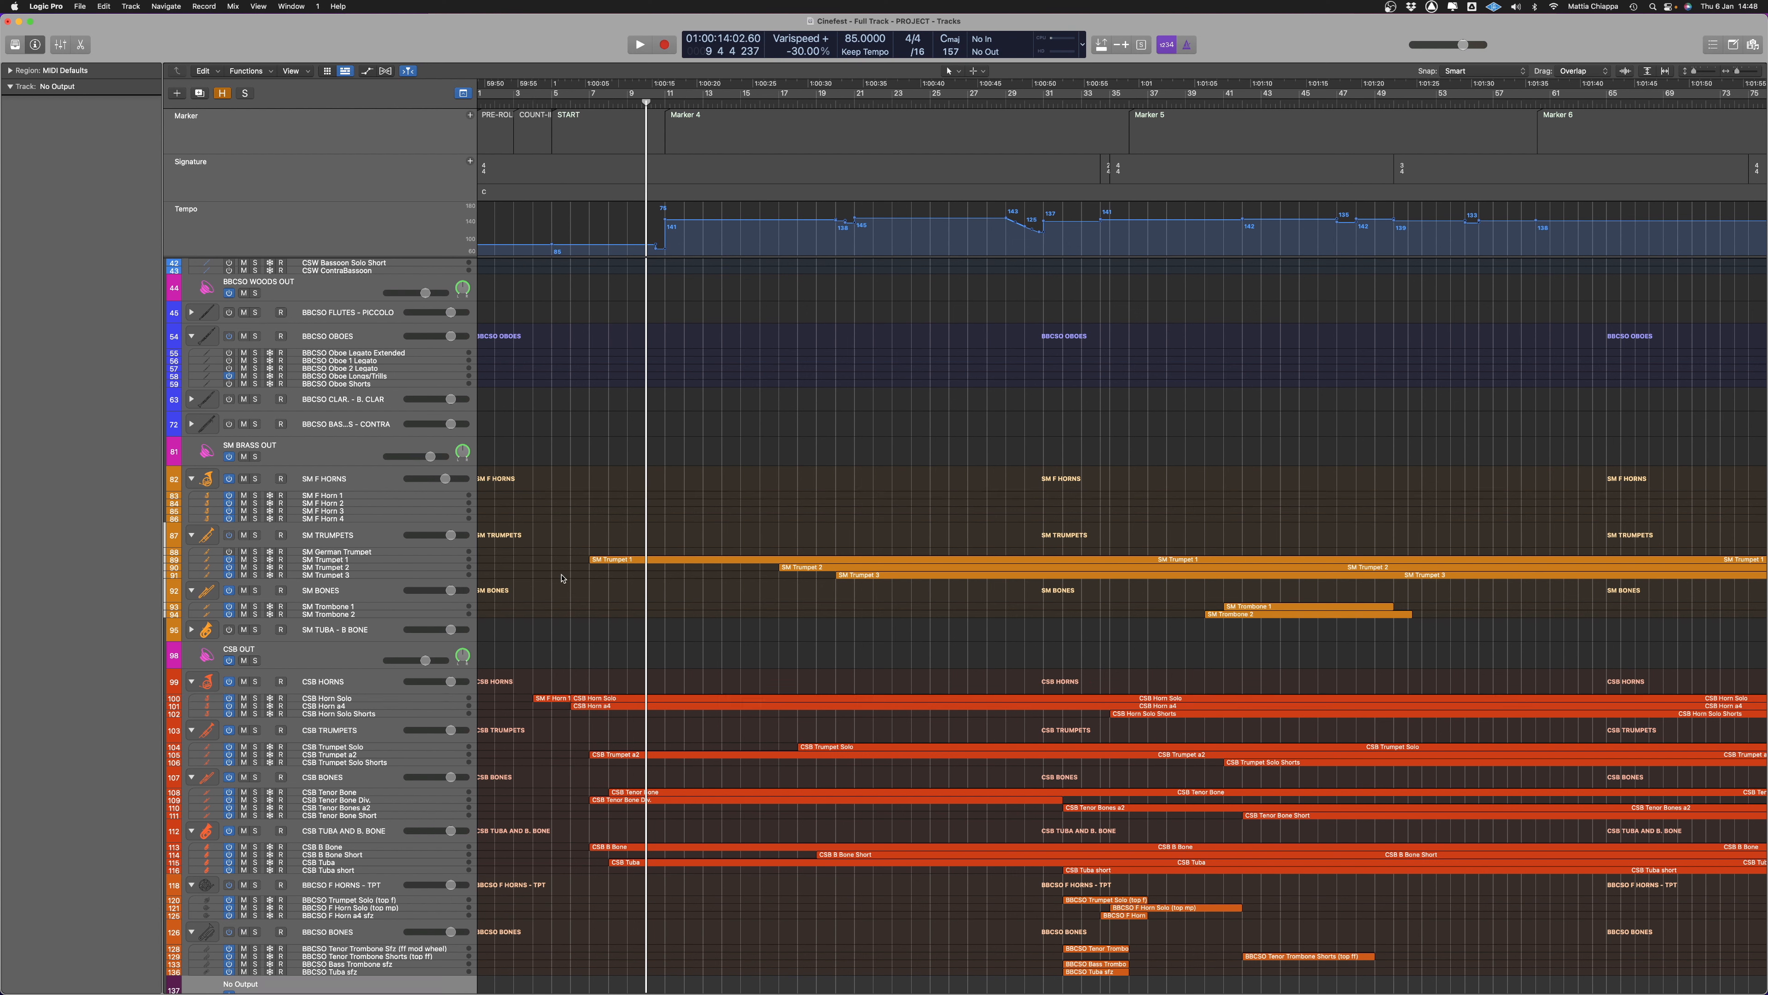
# Join the overlapping regions on the CSB Horn Solo track together with the CSB Horn a4 region into one horn region
pyautogui.moveTo(557, 656); pyautogui.dragTo(613, 723)
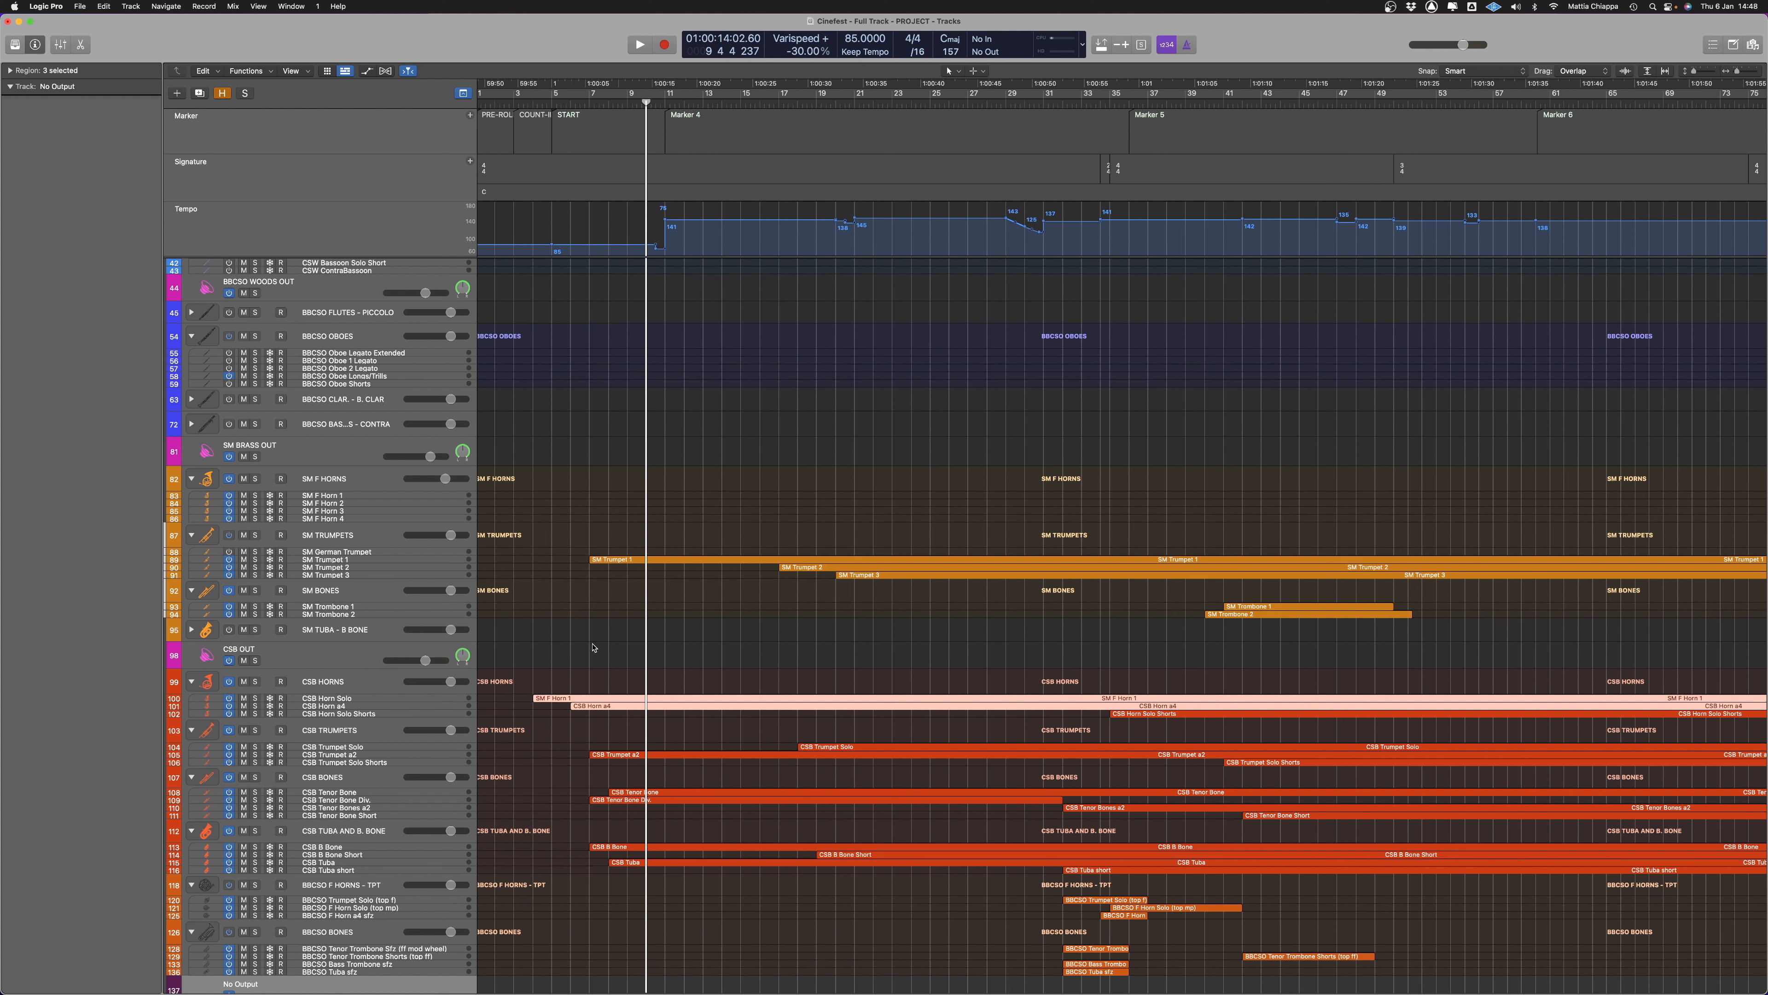
pyautogui.moveTo(568, 634); pyautogui.dragTo(576, 645)
pyautogui.click(369, 699)
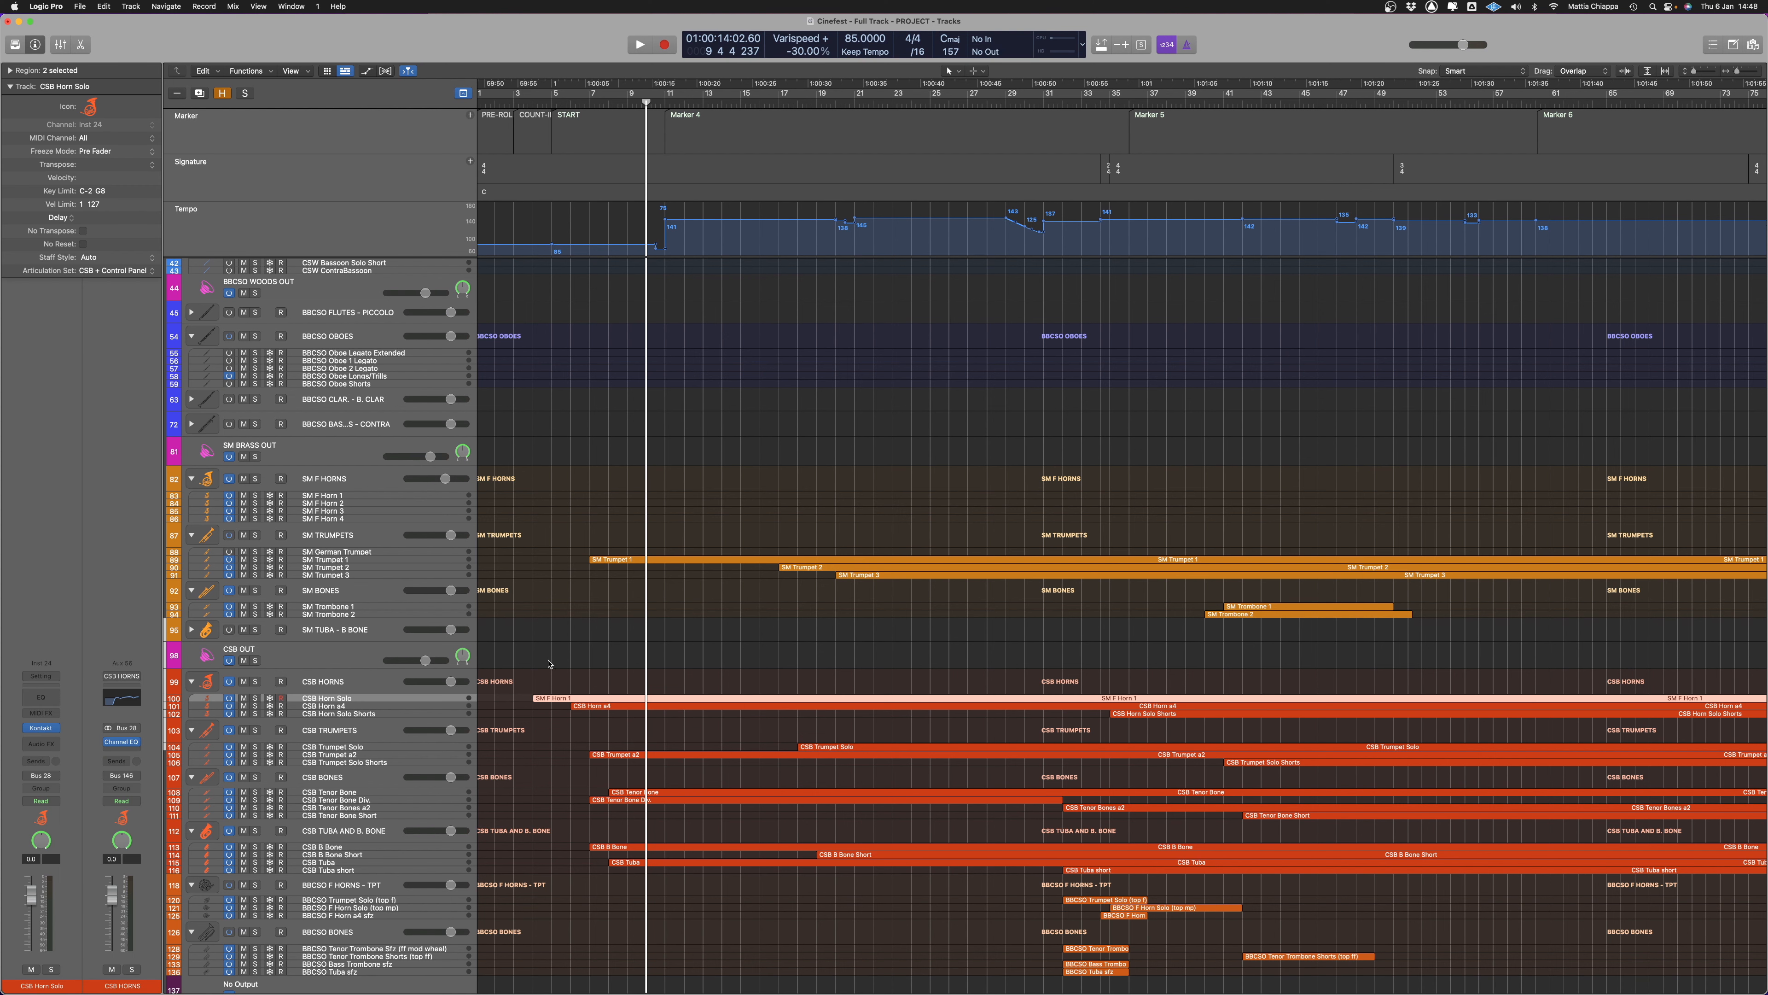
pyautogui.moveTo(546, 665); pyautogui.dragTo(653, 716)
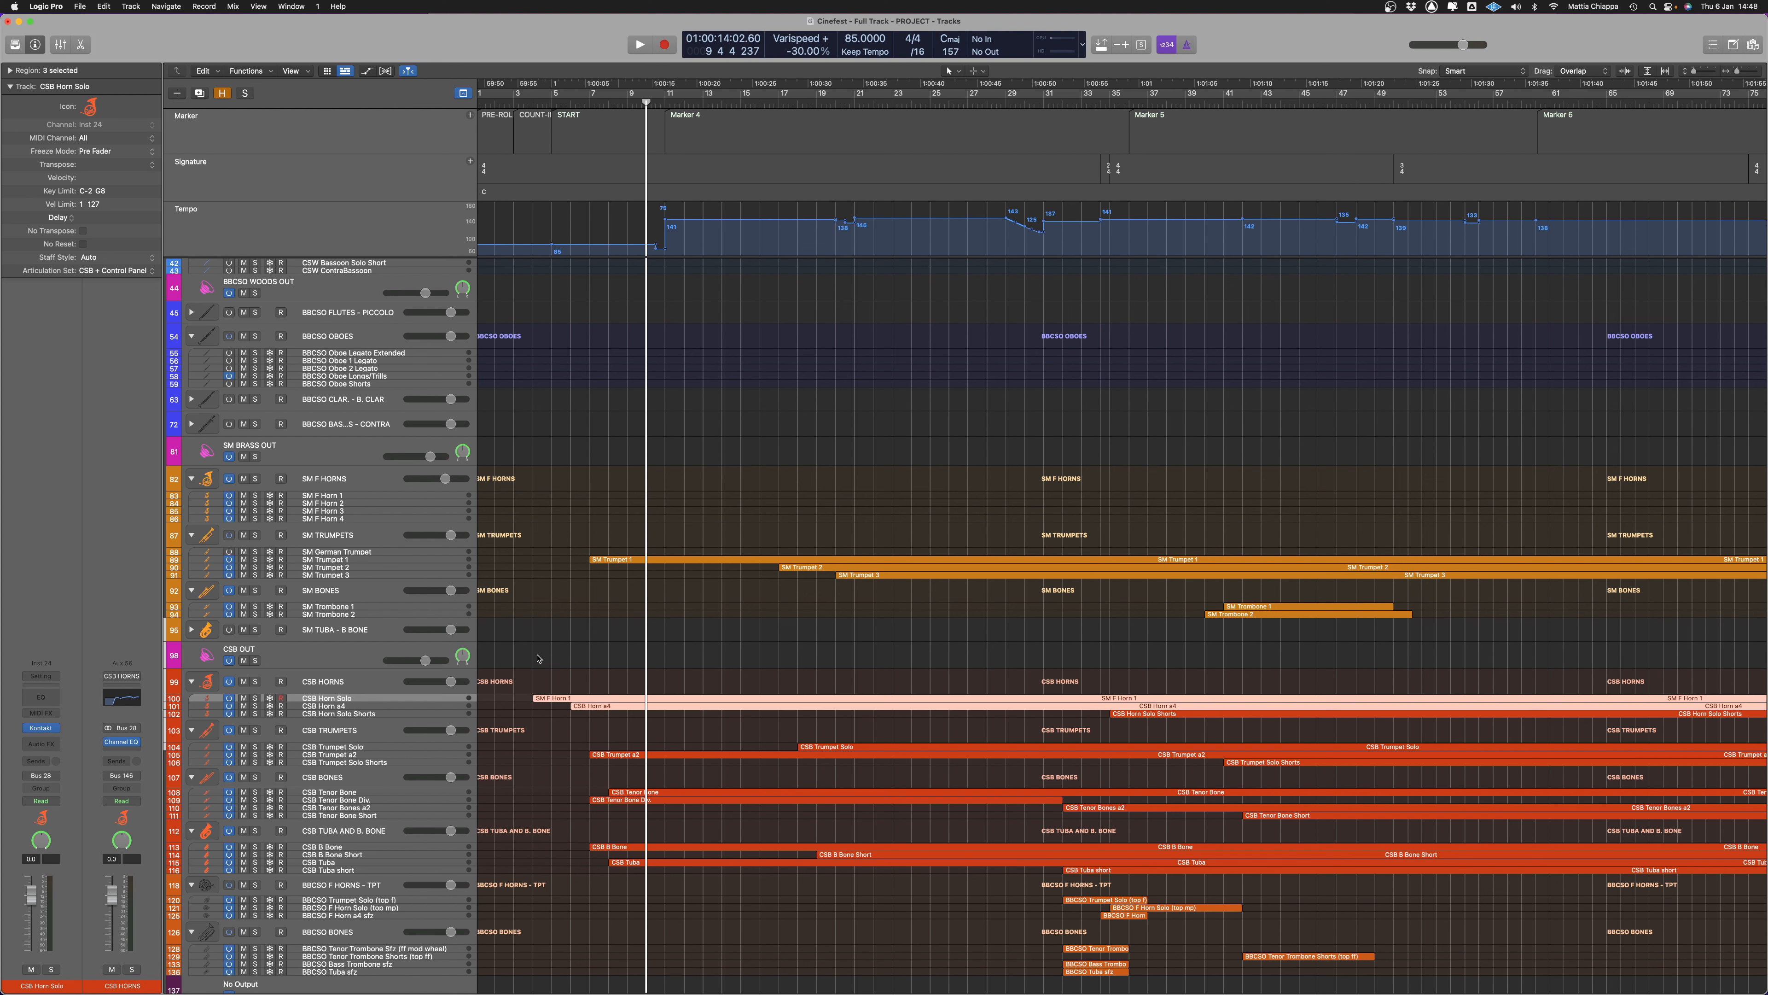
pyautogui.moveTo(540, 662); pyautogui.dragTo(639, 715)
# Join the SM Trumpet 1, 2 and 3 regions into one and place it on the CSB Trumpet Solo track
pyautogui.moveTo(686, 490); pyautogui.dragTo(1003, 637)
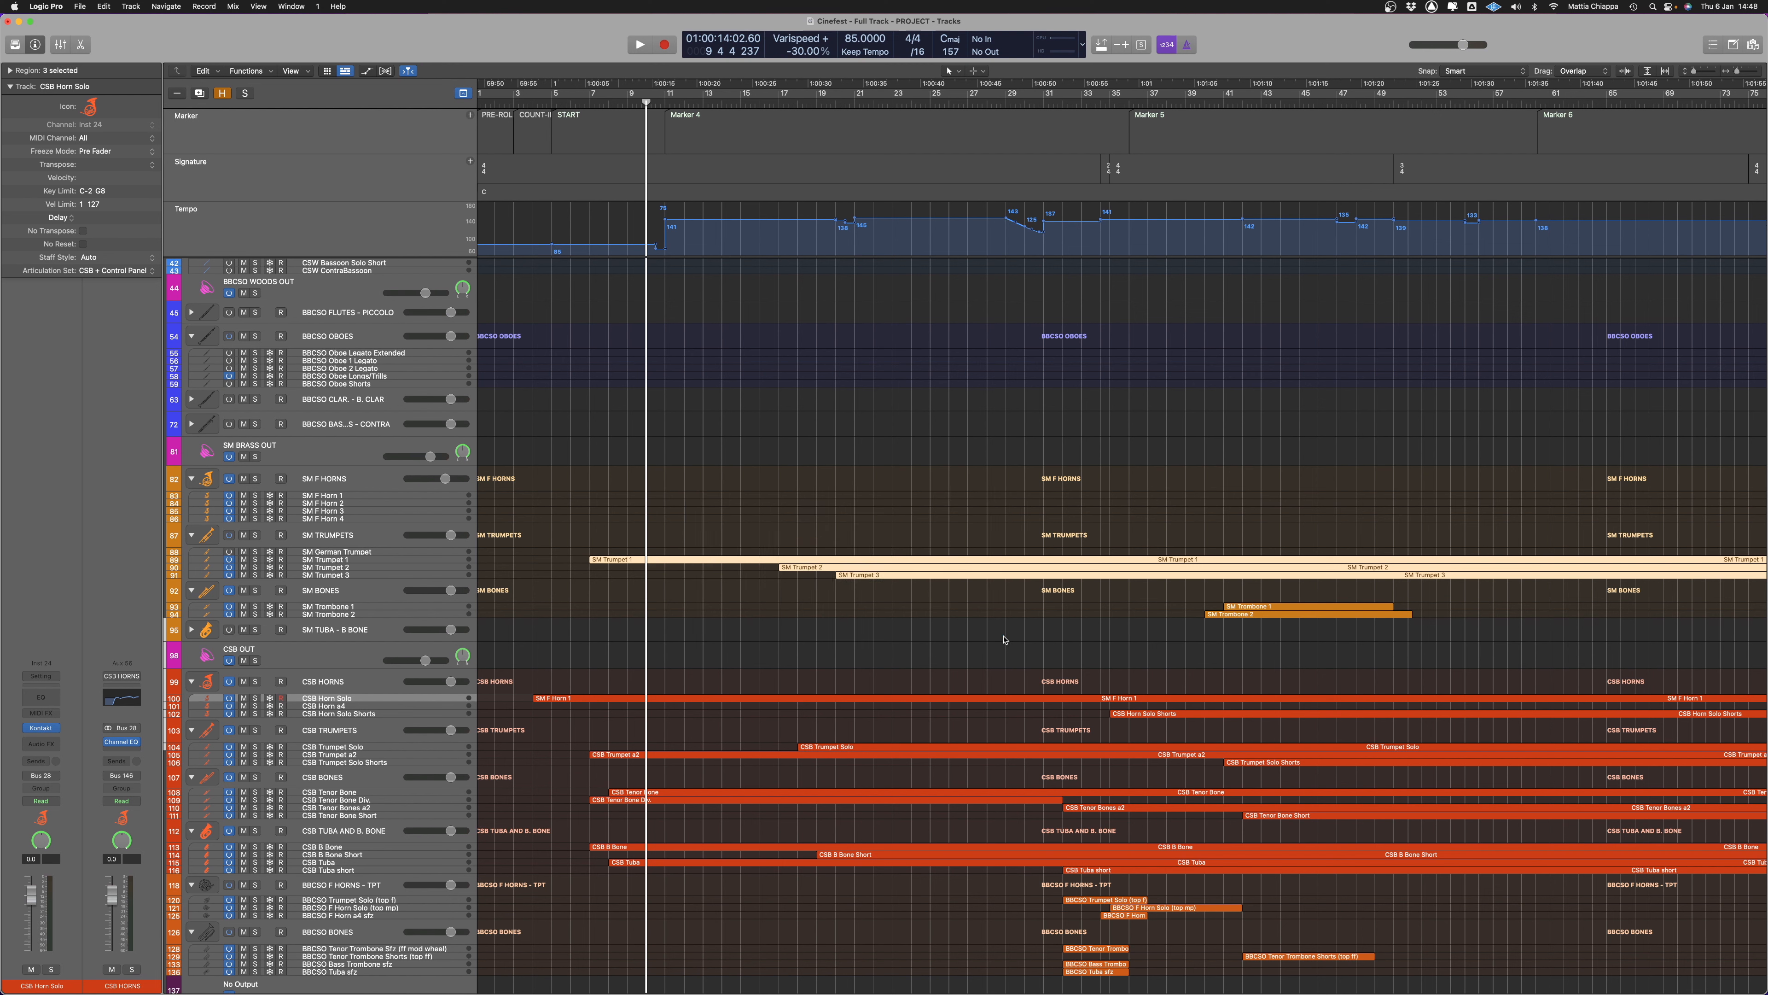
pyautogui.press('Delete')
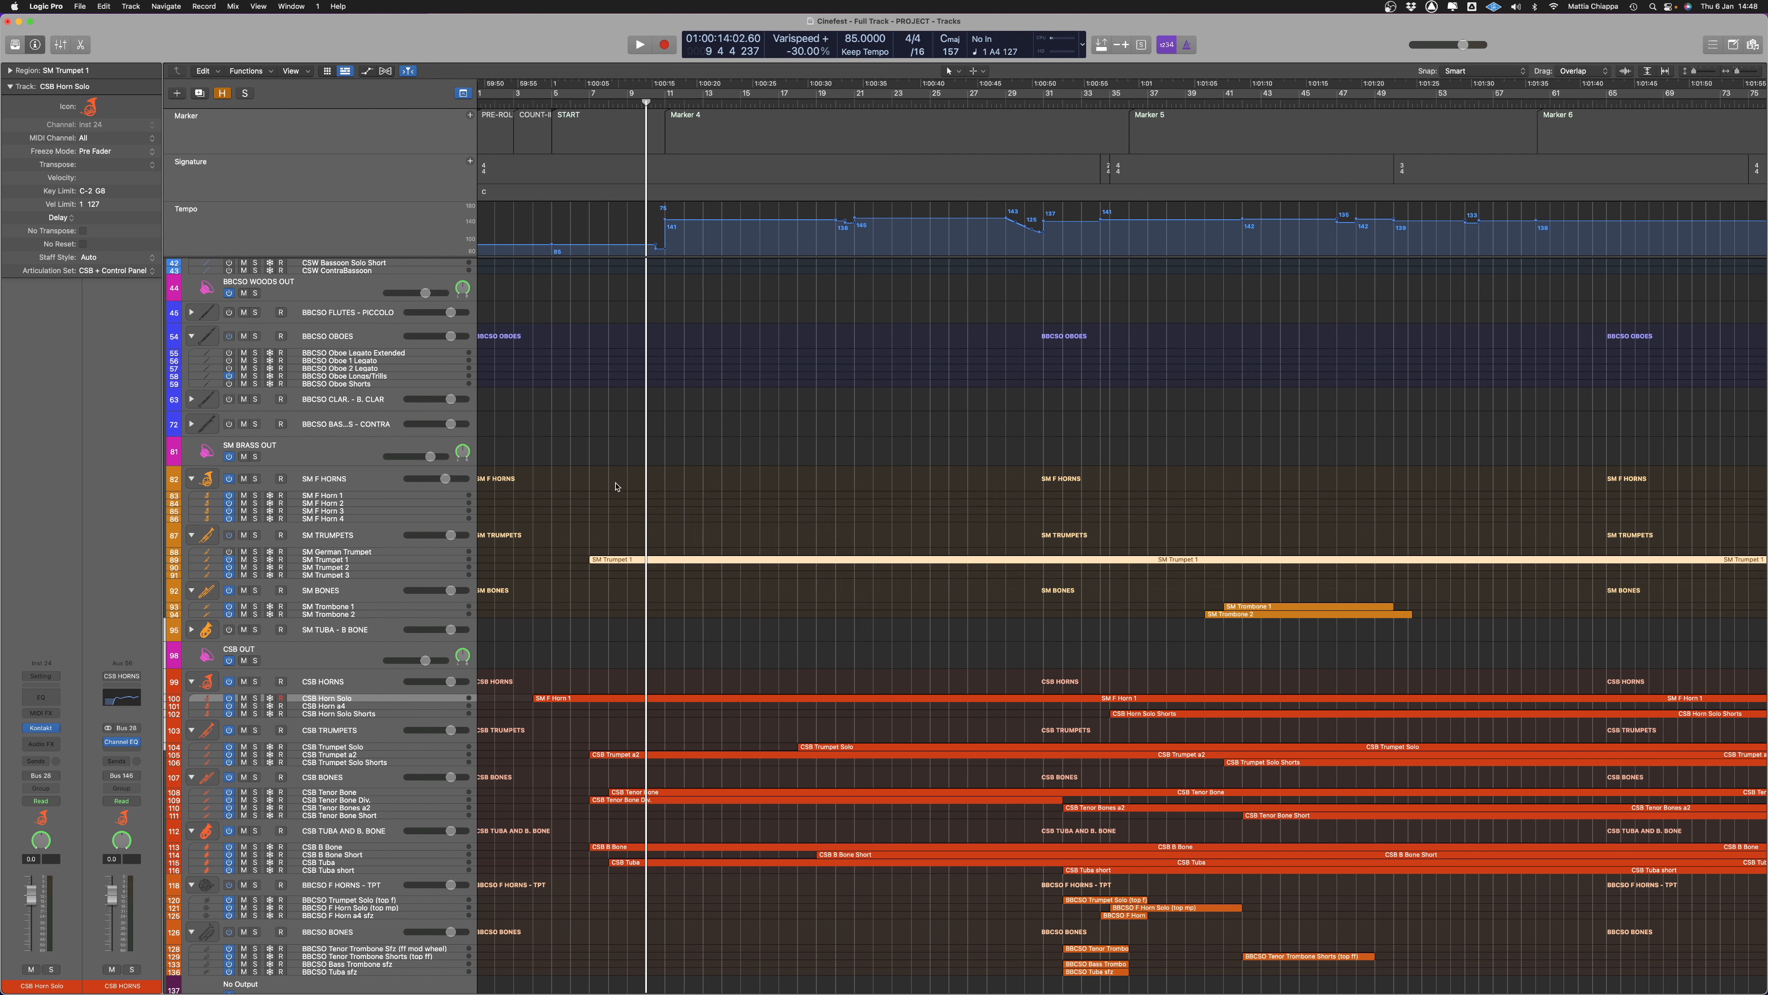
pyautogui.moveTo(606, 561); pyautogui.dragTo(607, 748)
# Look over the instrument tracks of the MIDI Cleanup project and examine the Violin 1 region's notes up to bar 16 in the Piano Roll
pyautogui.scroll(-5, 813, 572)
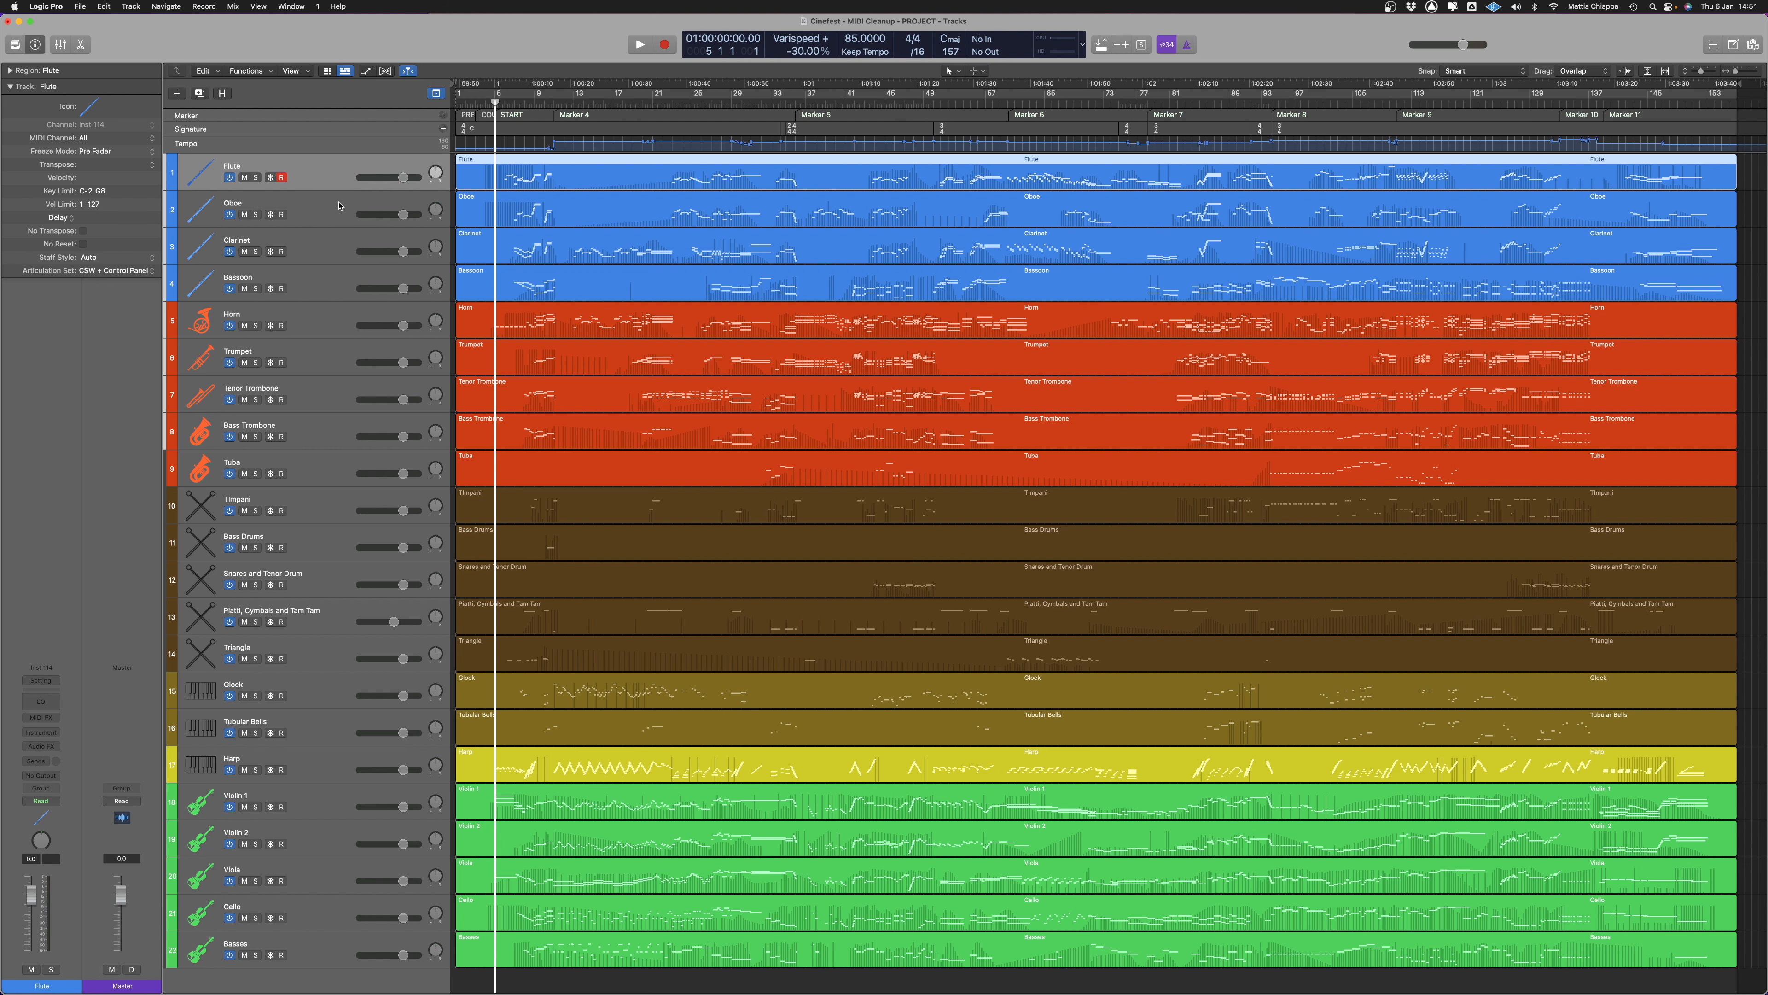
pyautogui.scroll(-1, 363, 301)
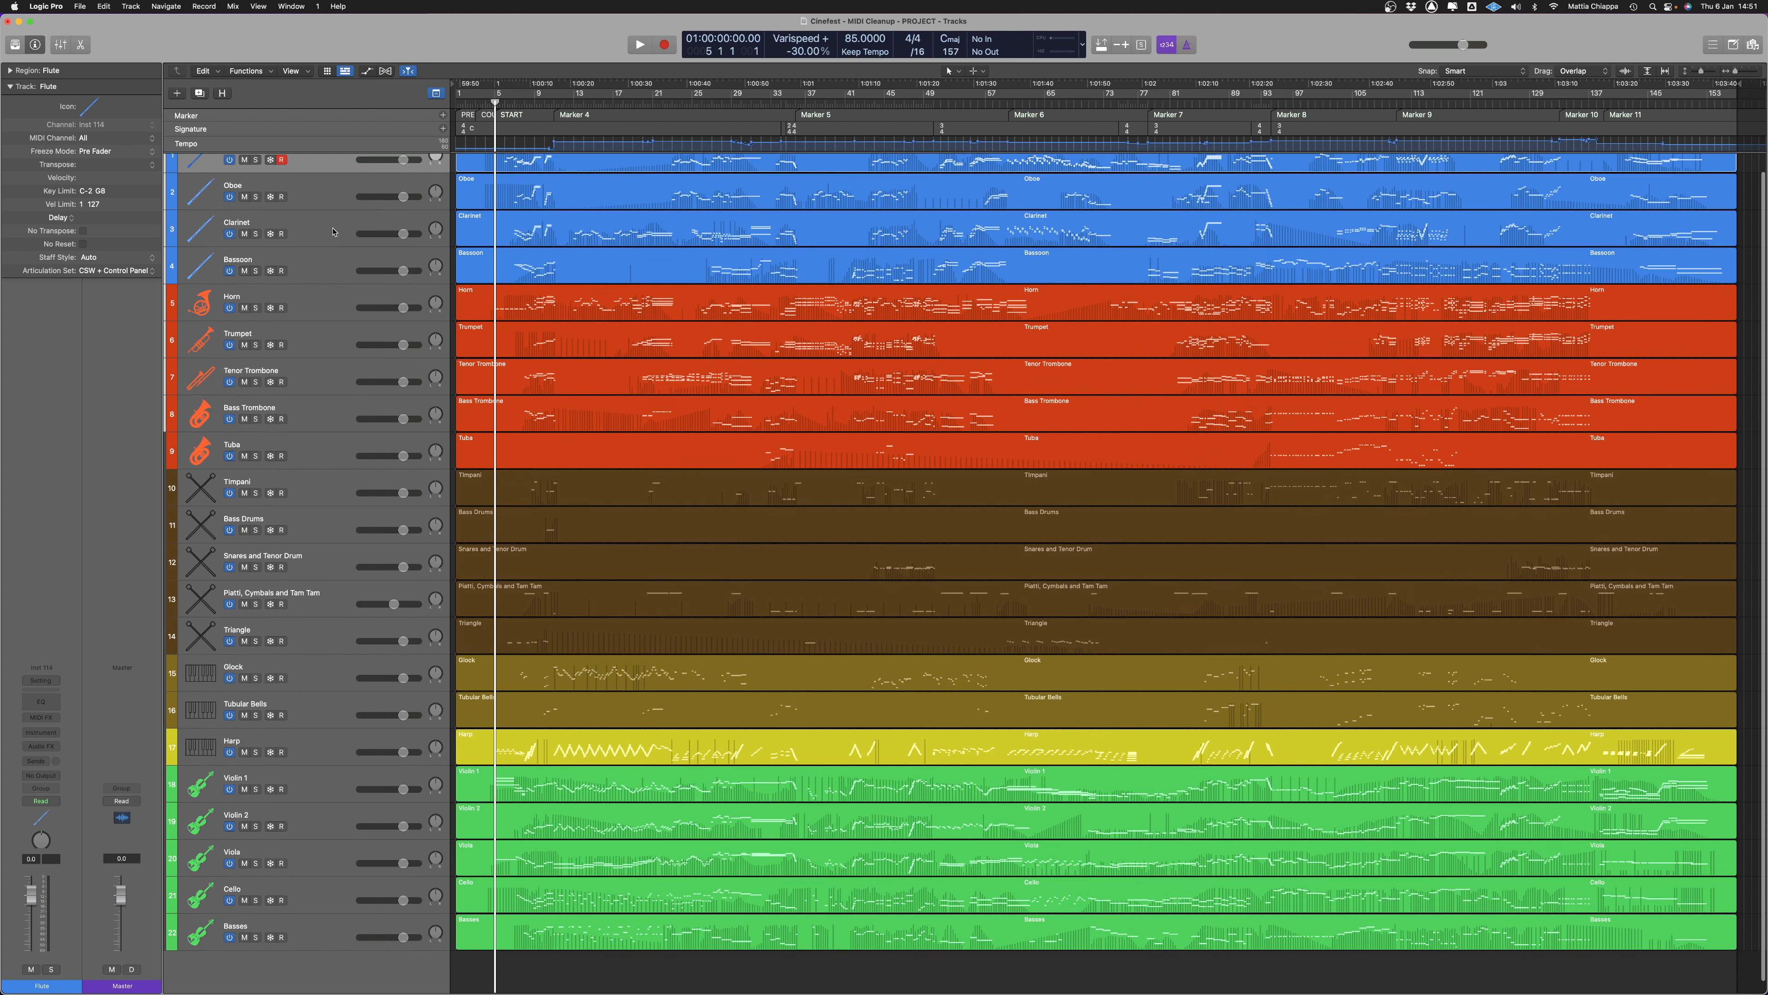
pyautogui.scroll(-1, 316, 312)
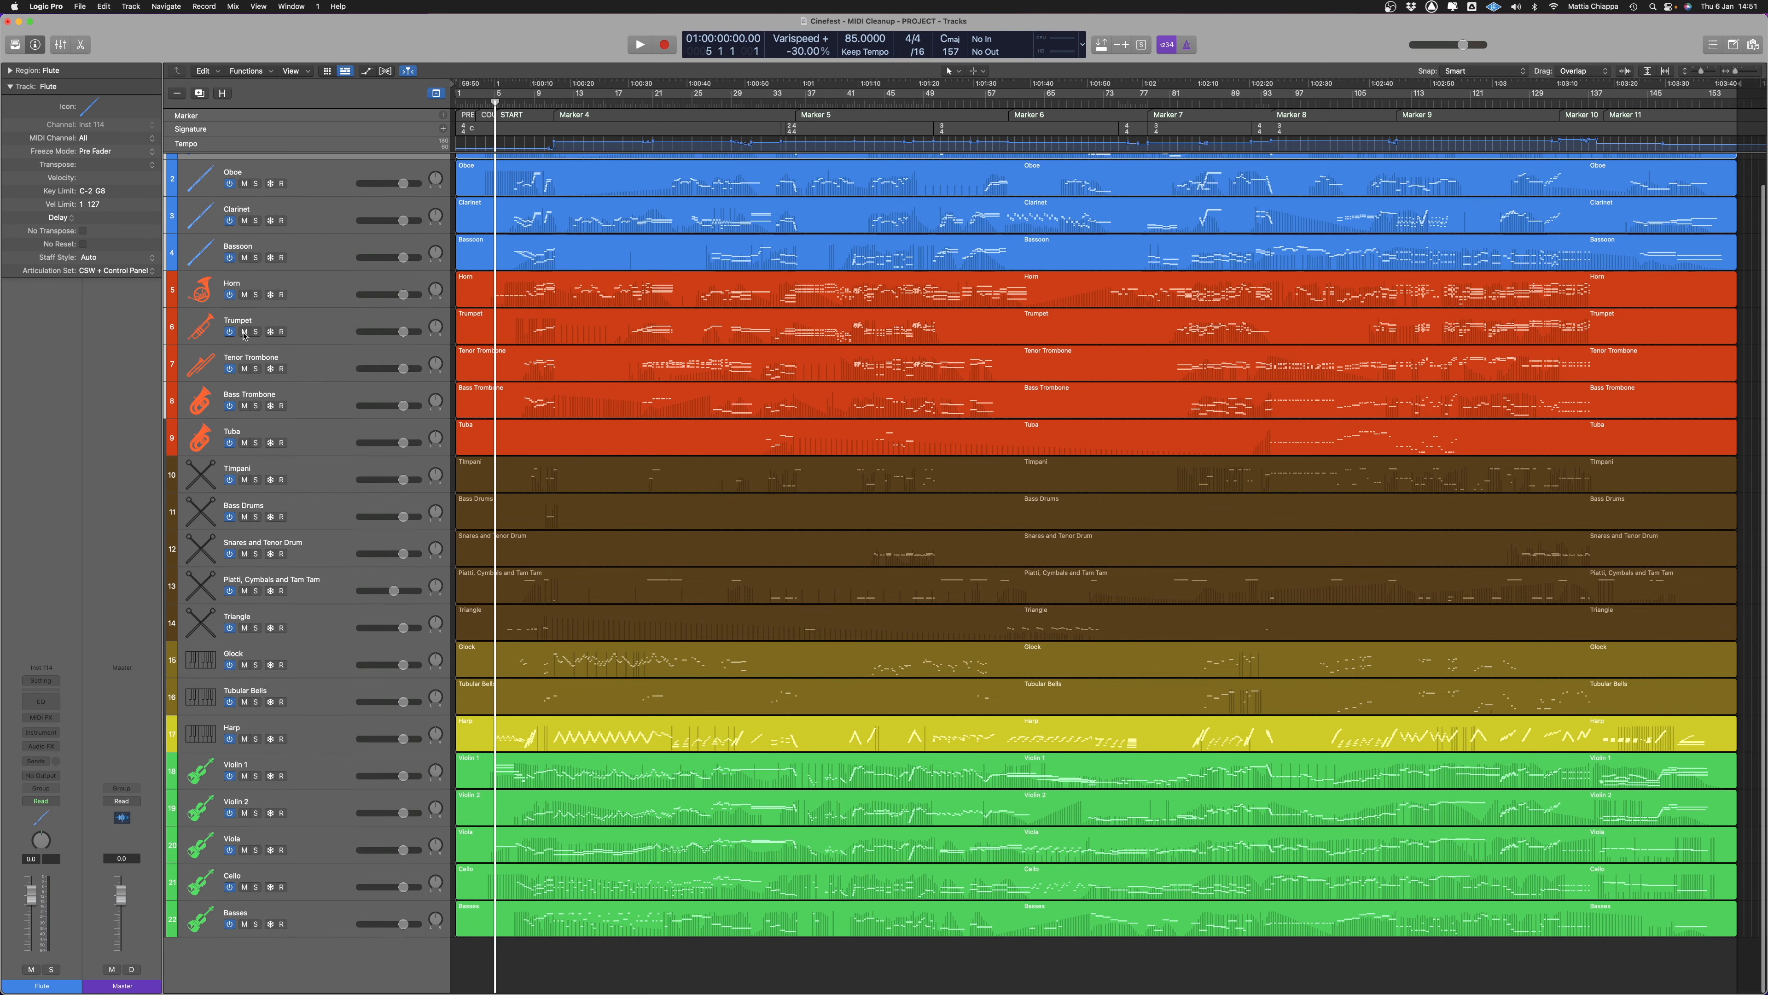
pyautogui.doubleClick(549, 768)
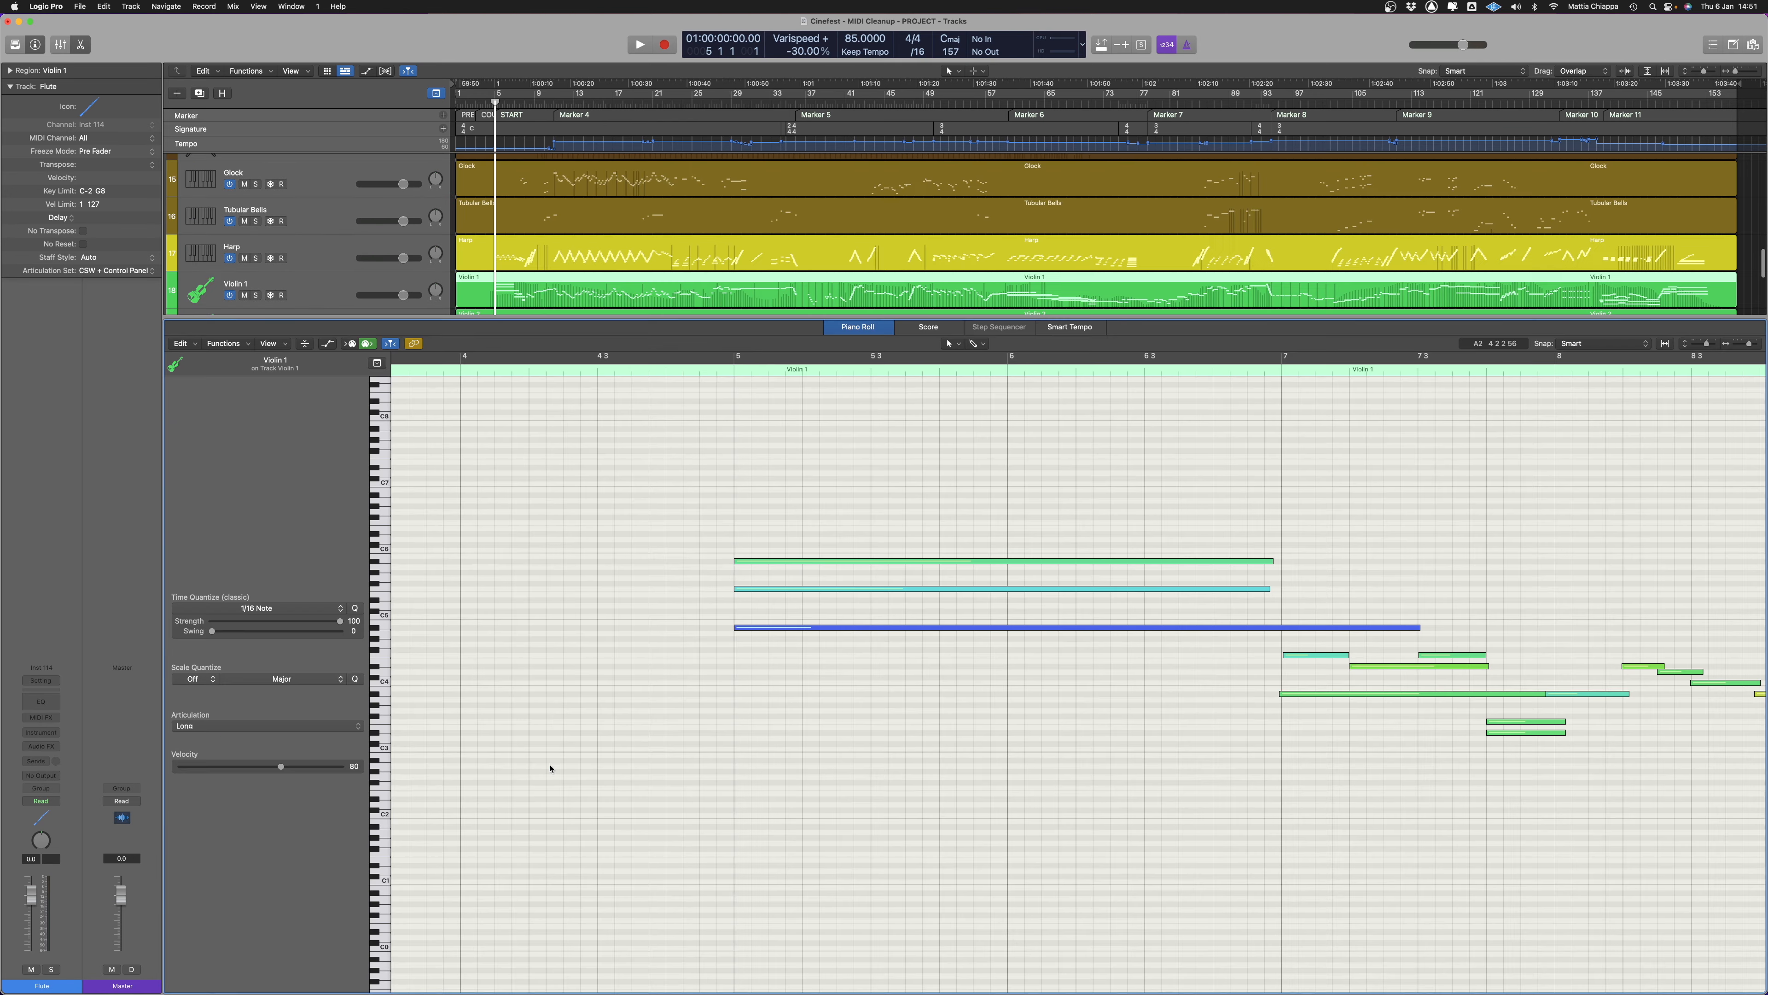
pyautogui.hscroll(10, 884, 651)
pyautogui.hscroll(10, 863, 656)
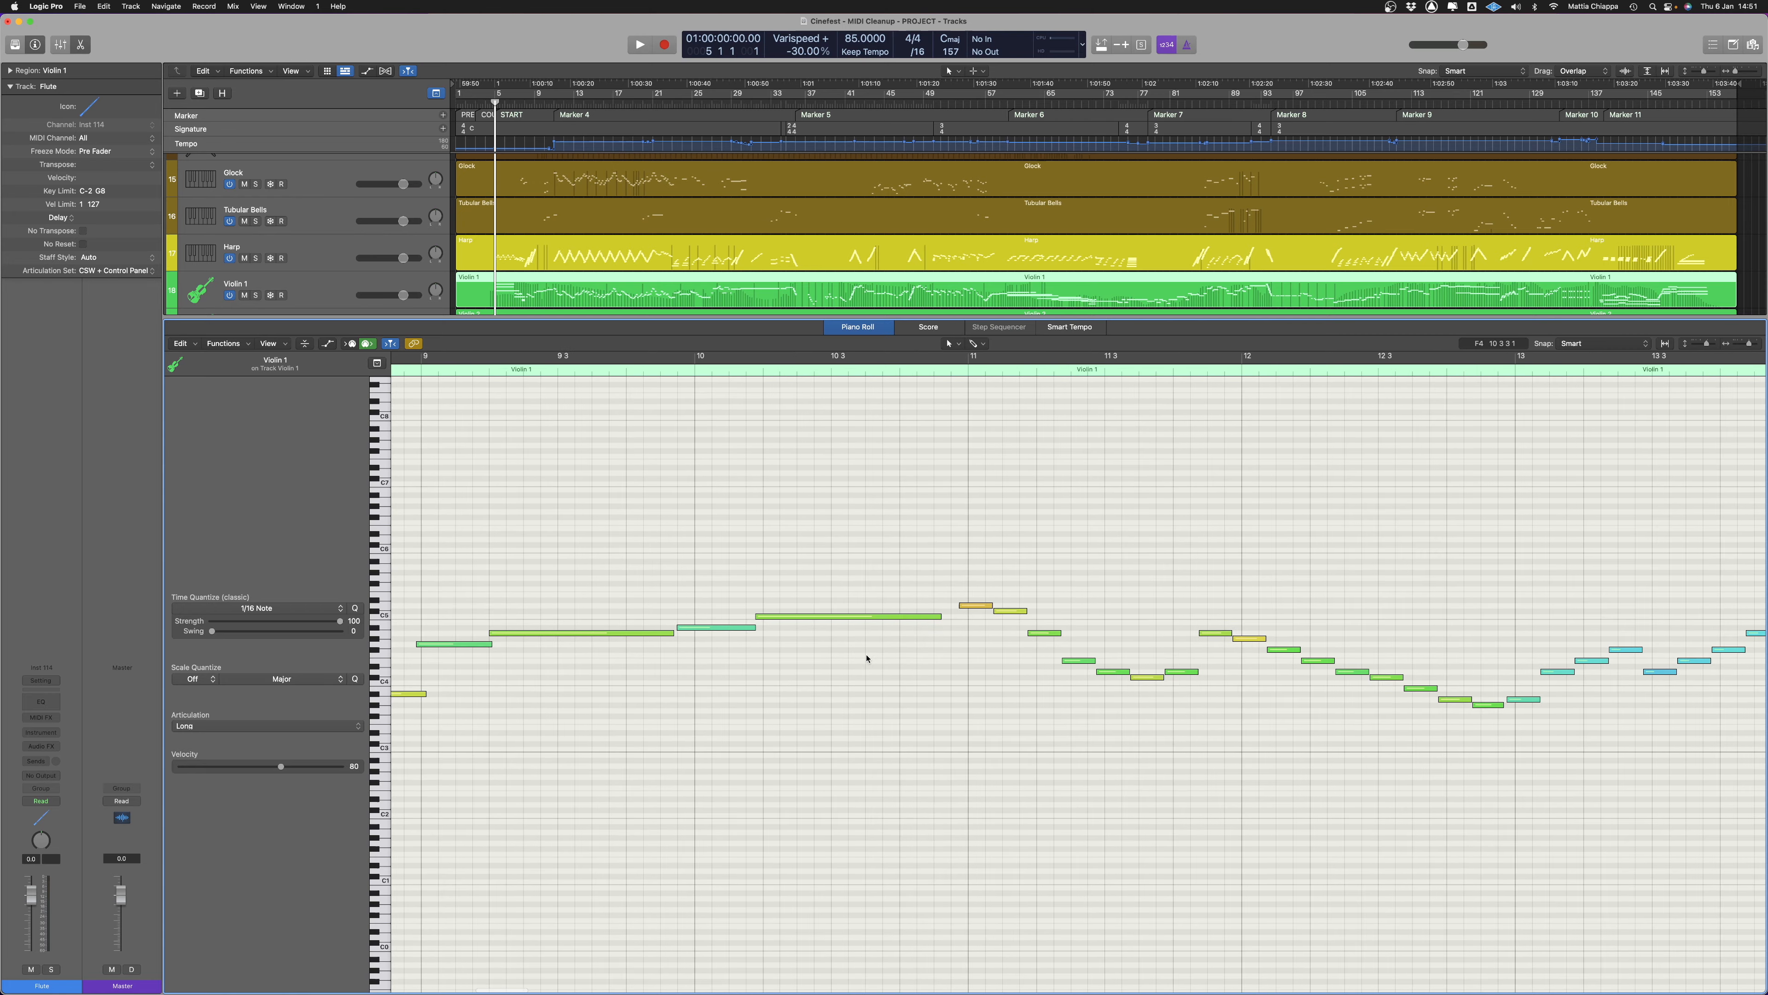
pyautogui.hscroll(3, 919, 600)
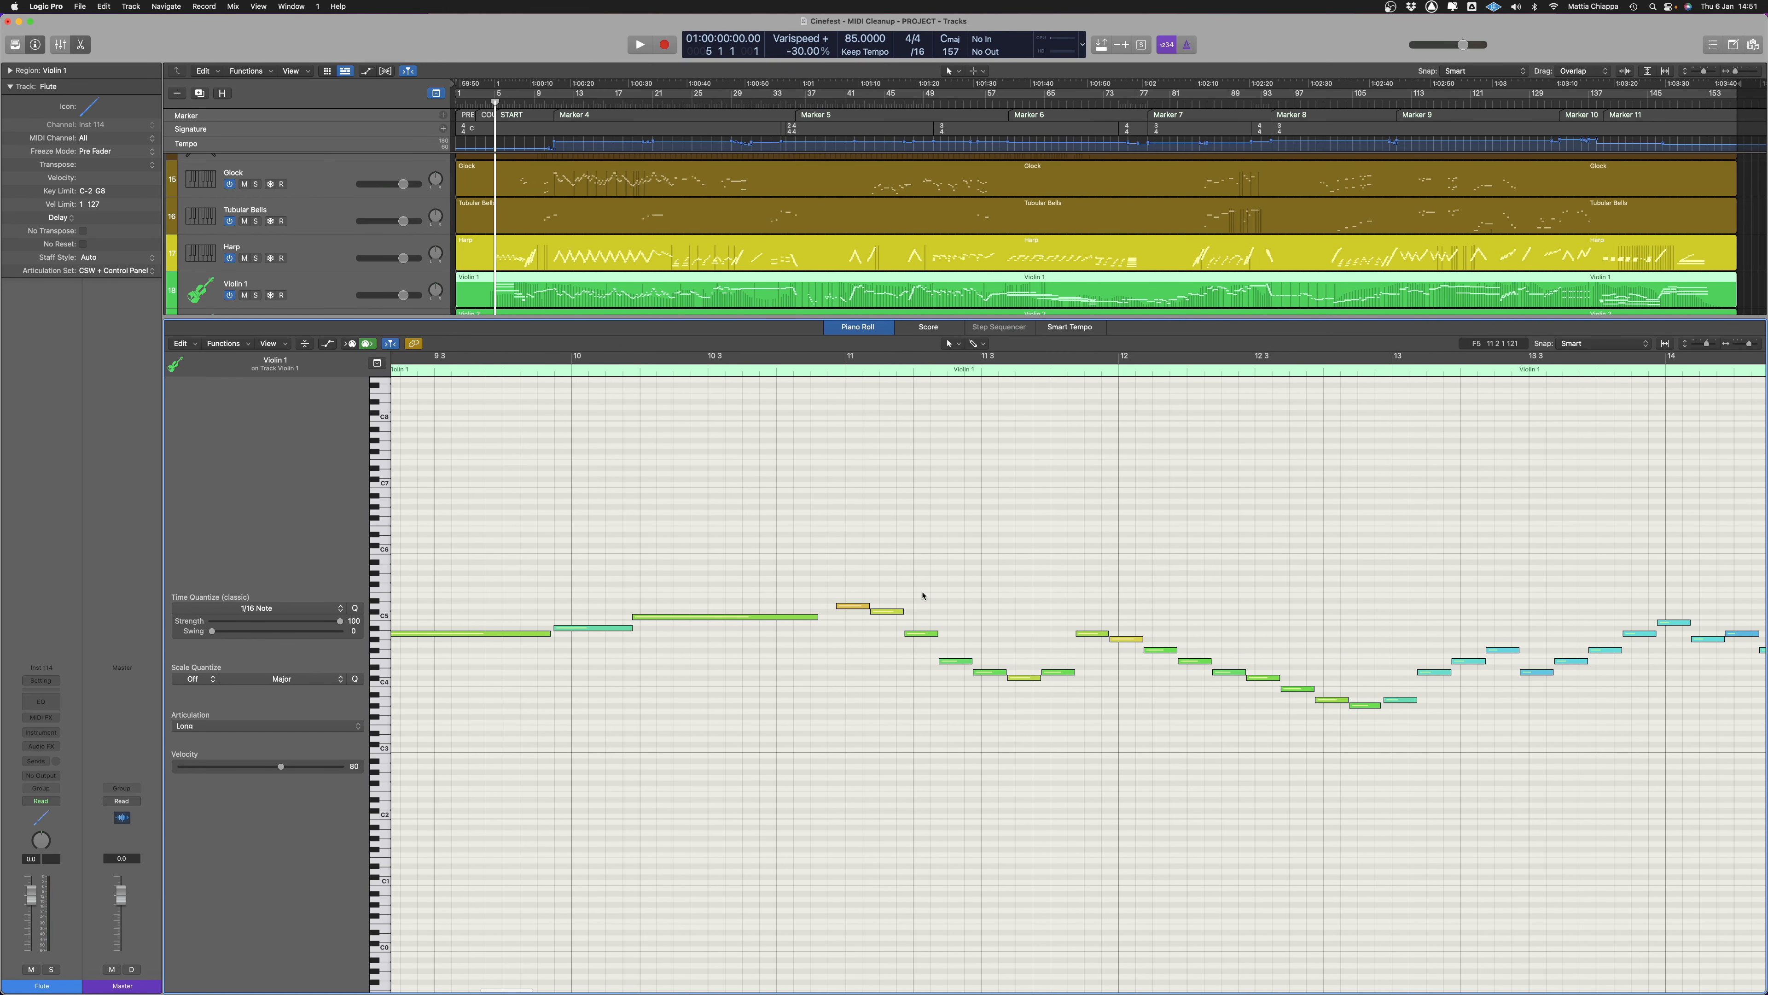
pyautogui.hscroll(3, 898, 610)
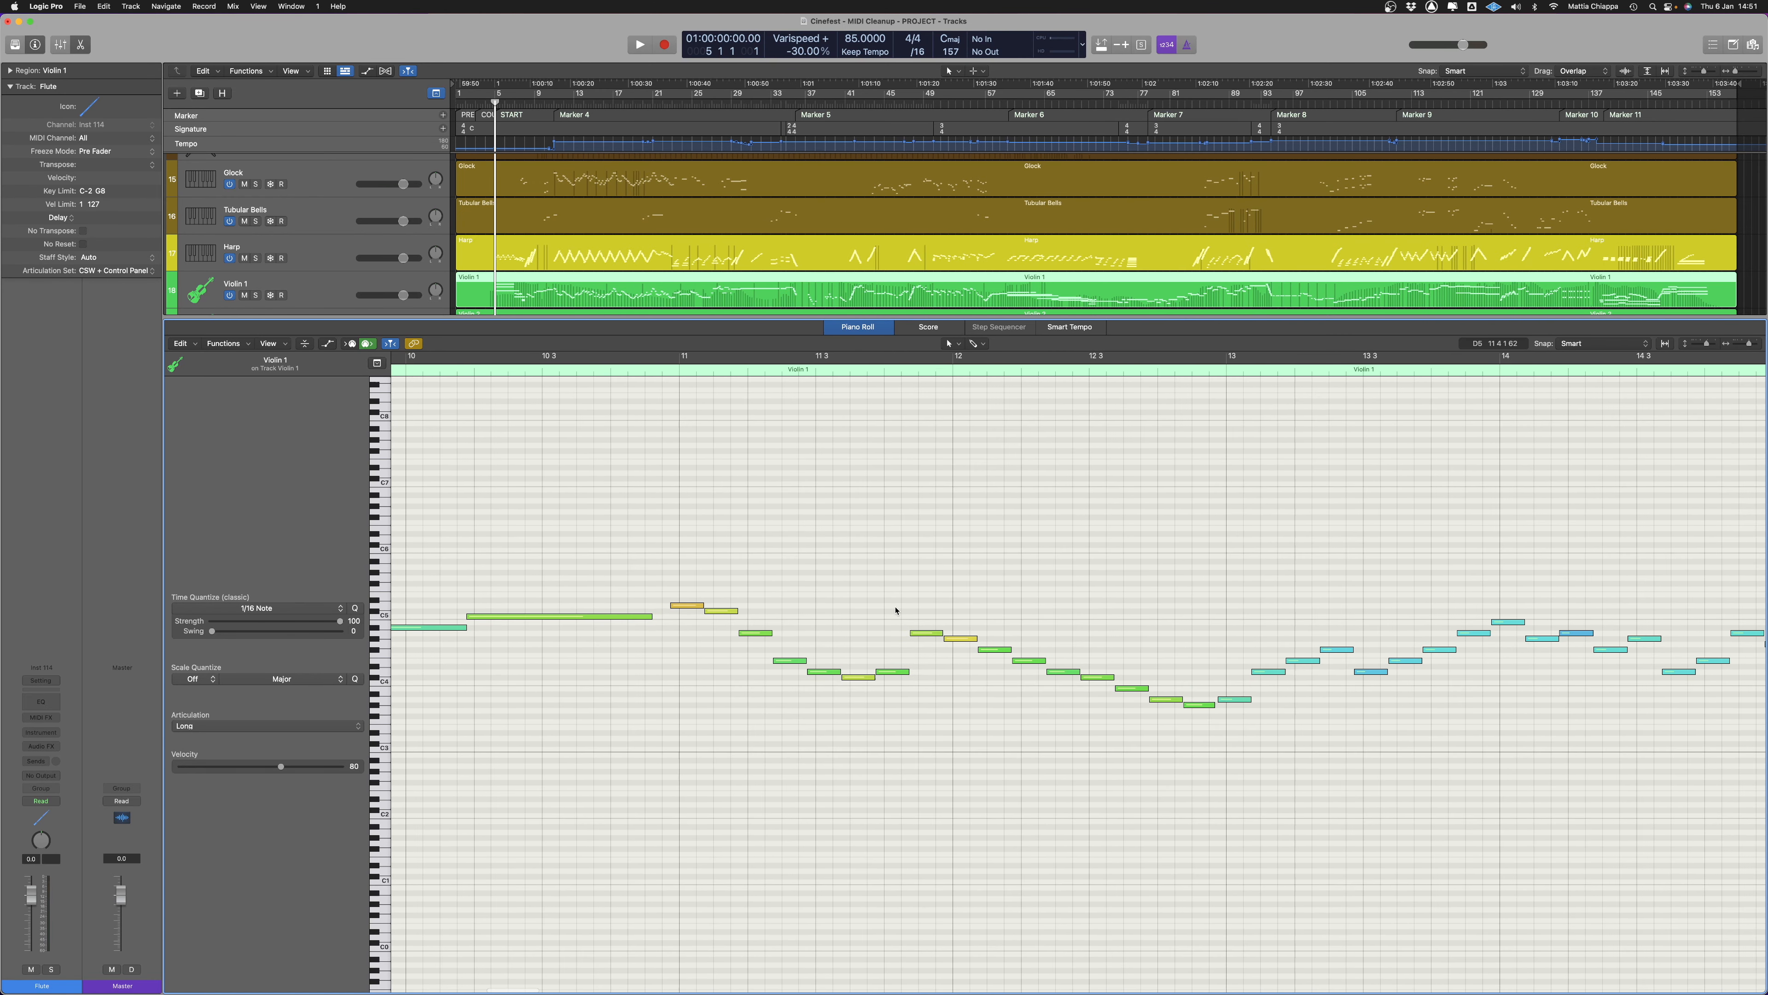
pyautogui.hscroll(6, 1252, 755)
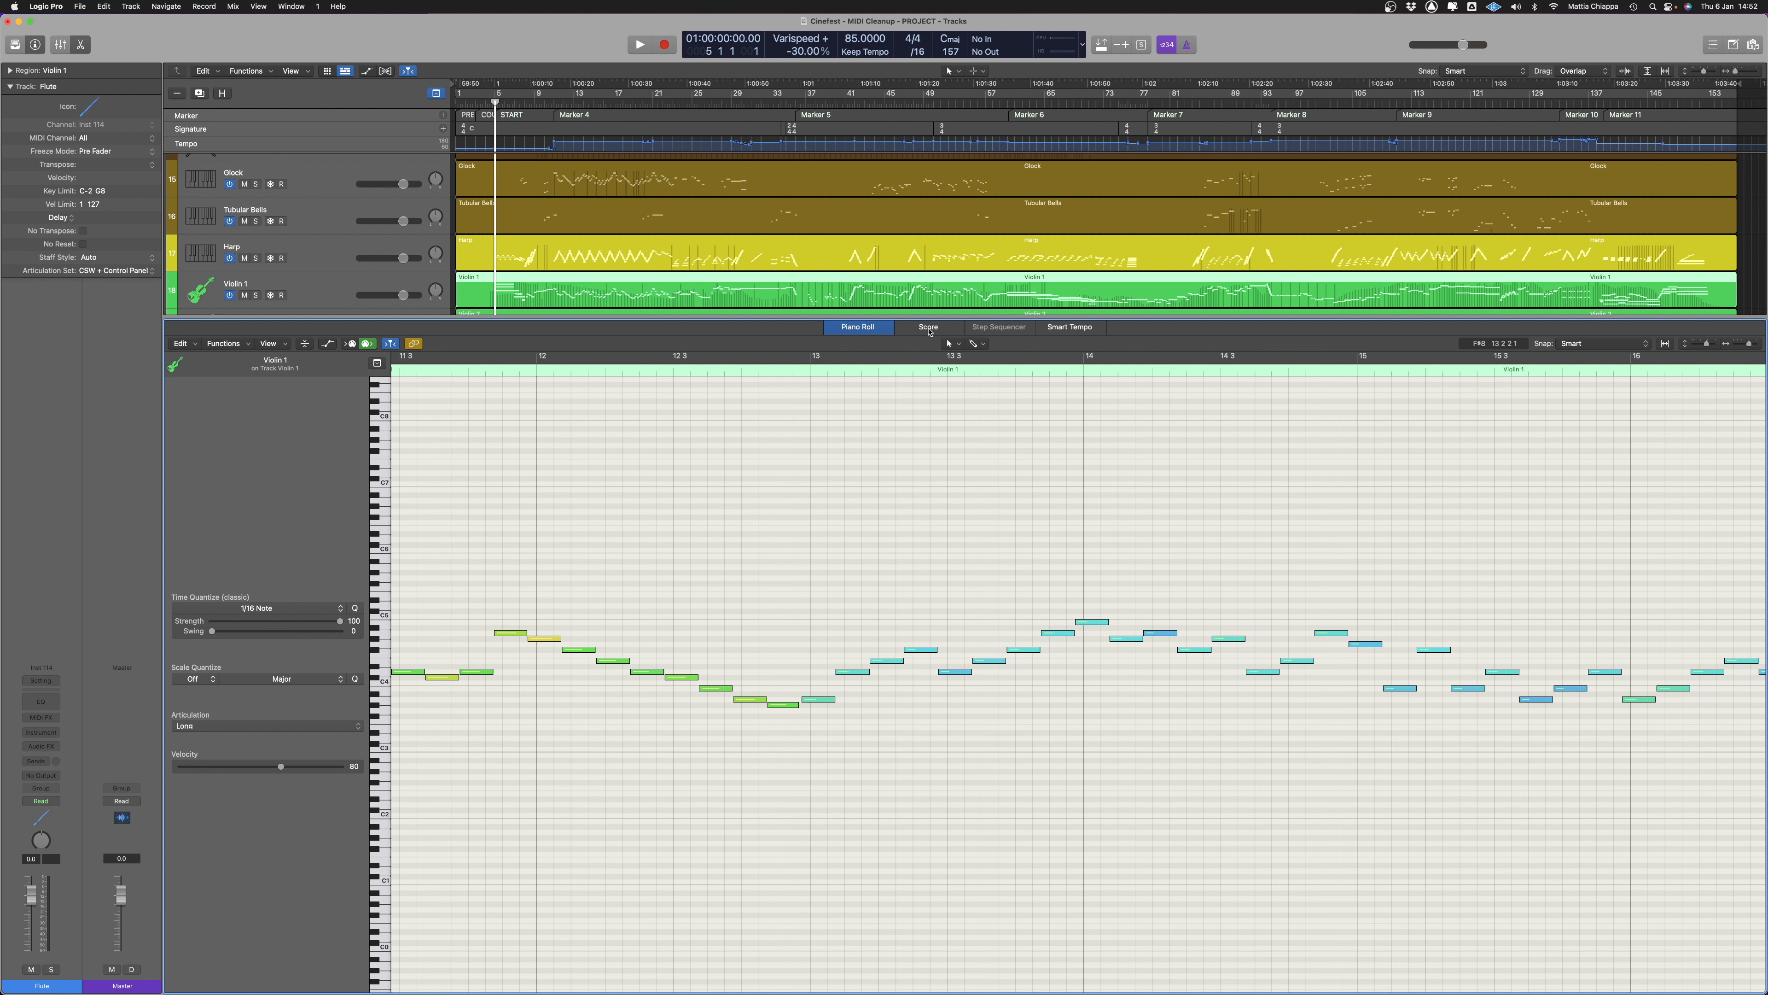
# Review the Violin 1 chords and melodic lines again between bars 6 and 16, checking note overlaps and lengths
pyautogui.hscroll(-10, 854, 671)
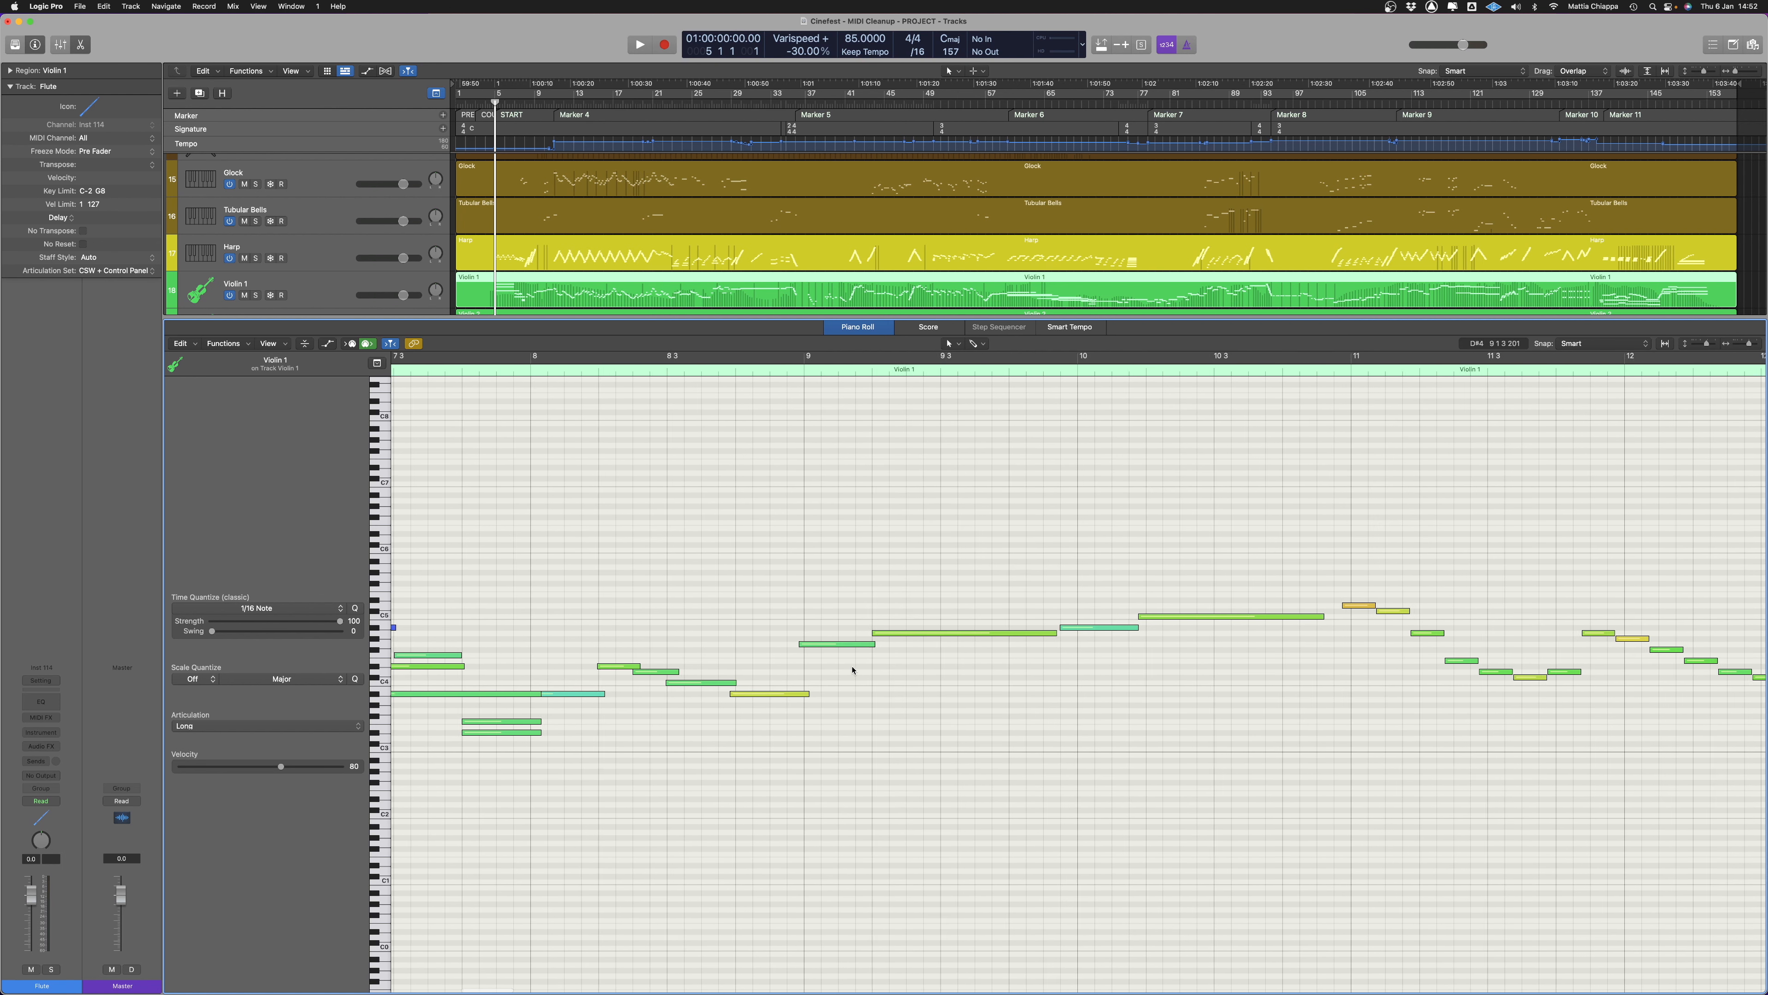
pyautogui.hscroll(-10, 853, 680)
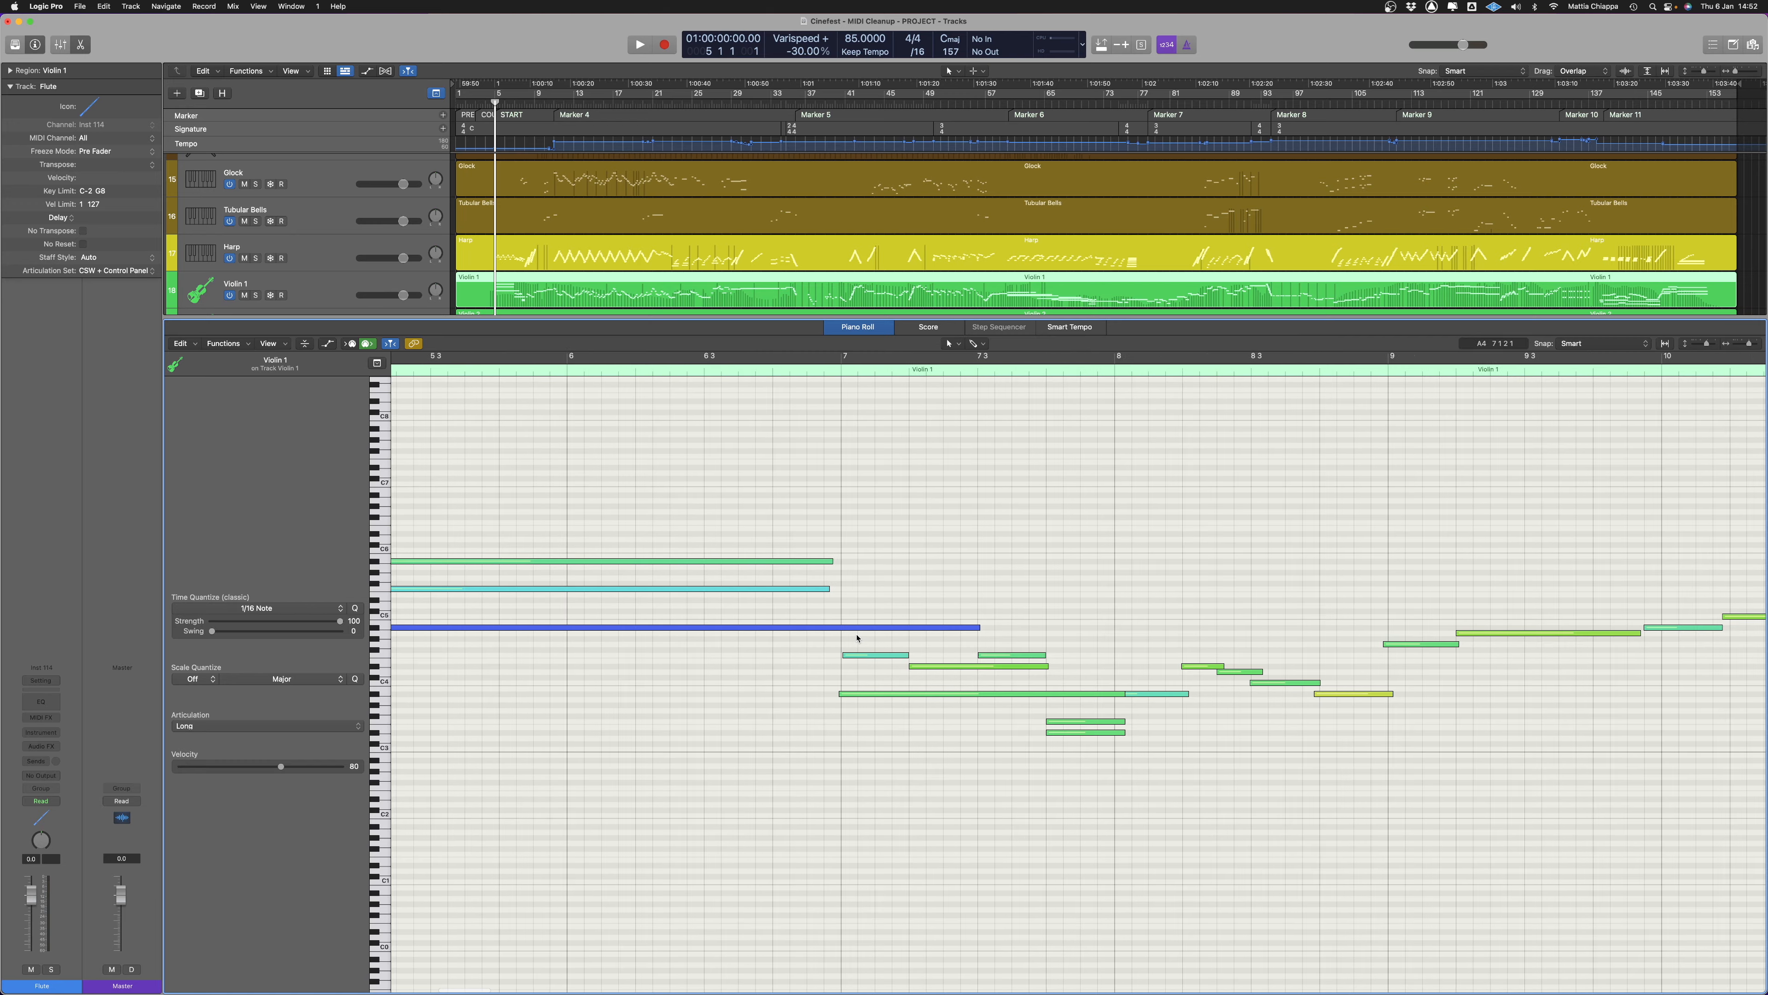
pyautogui.hscroll(20, 872, 649)
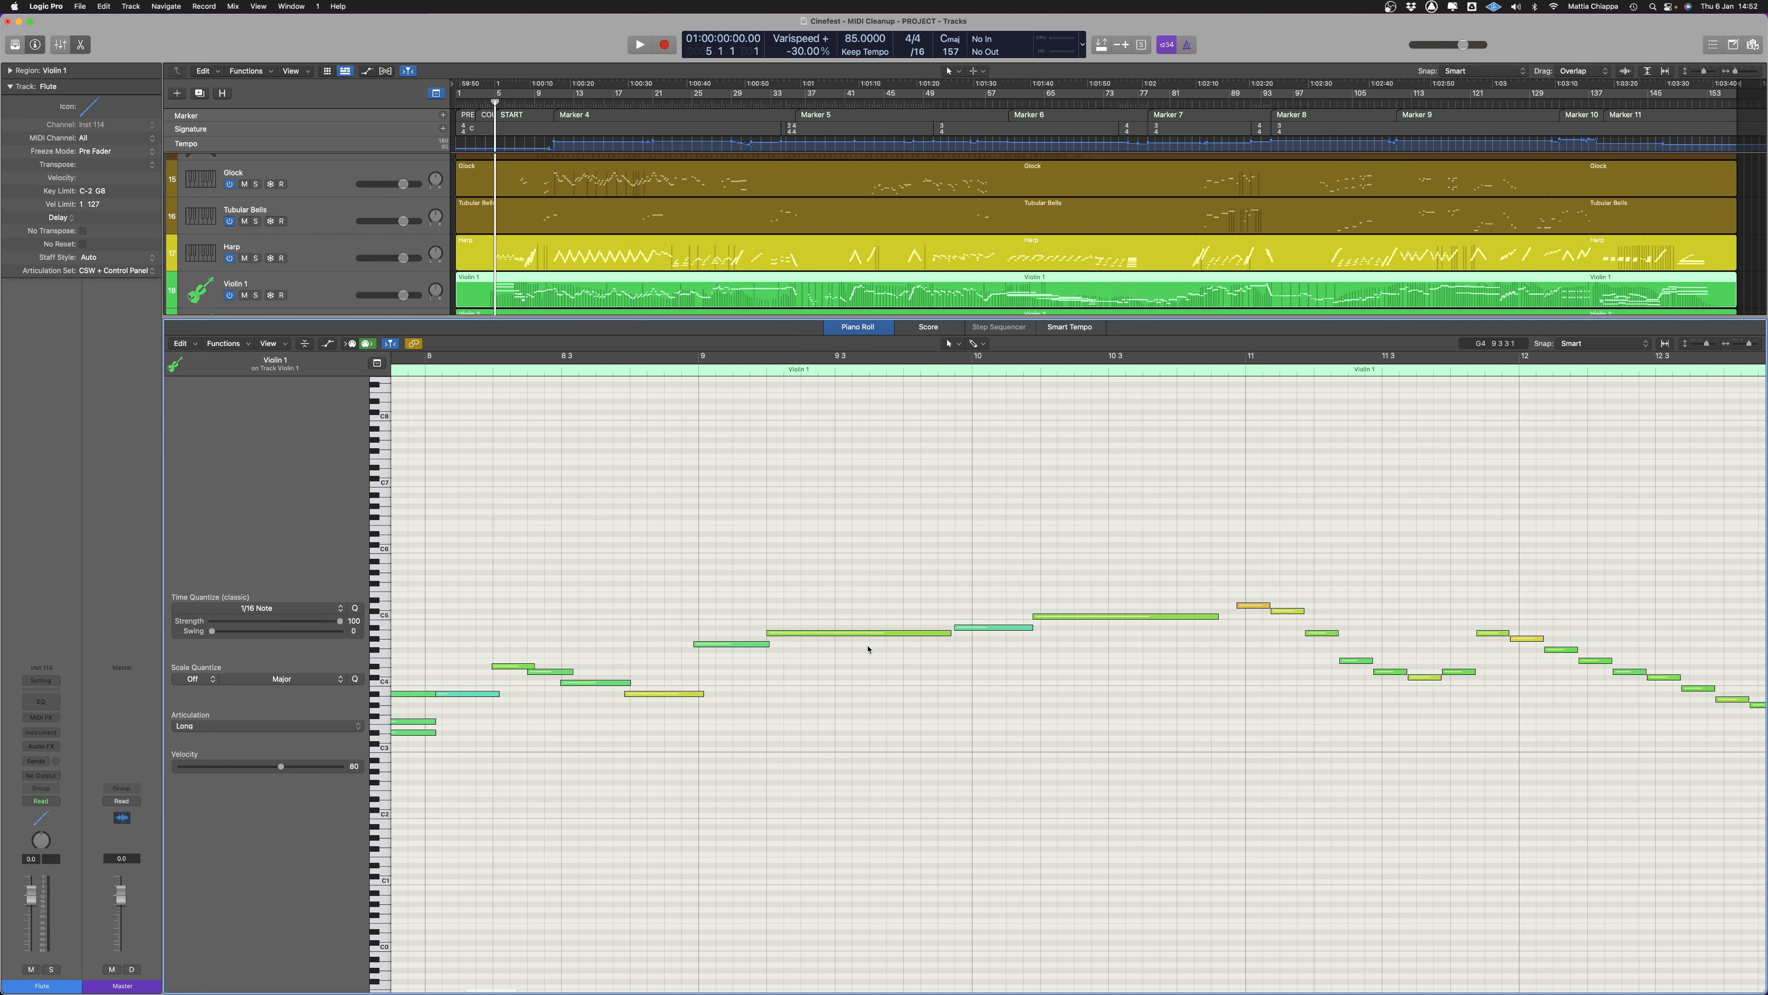
pyautogui.hscroll(-8, 875, 652)
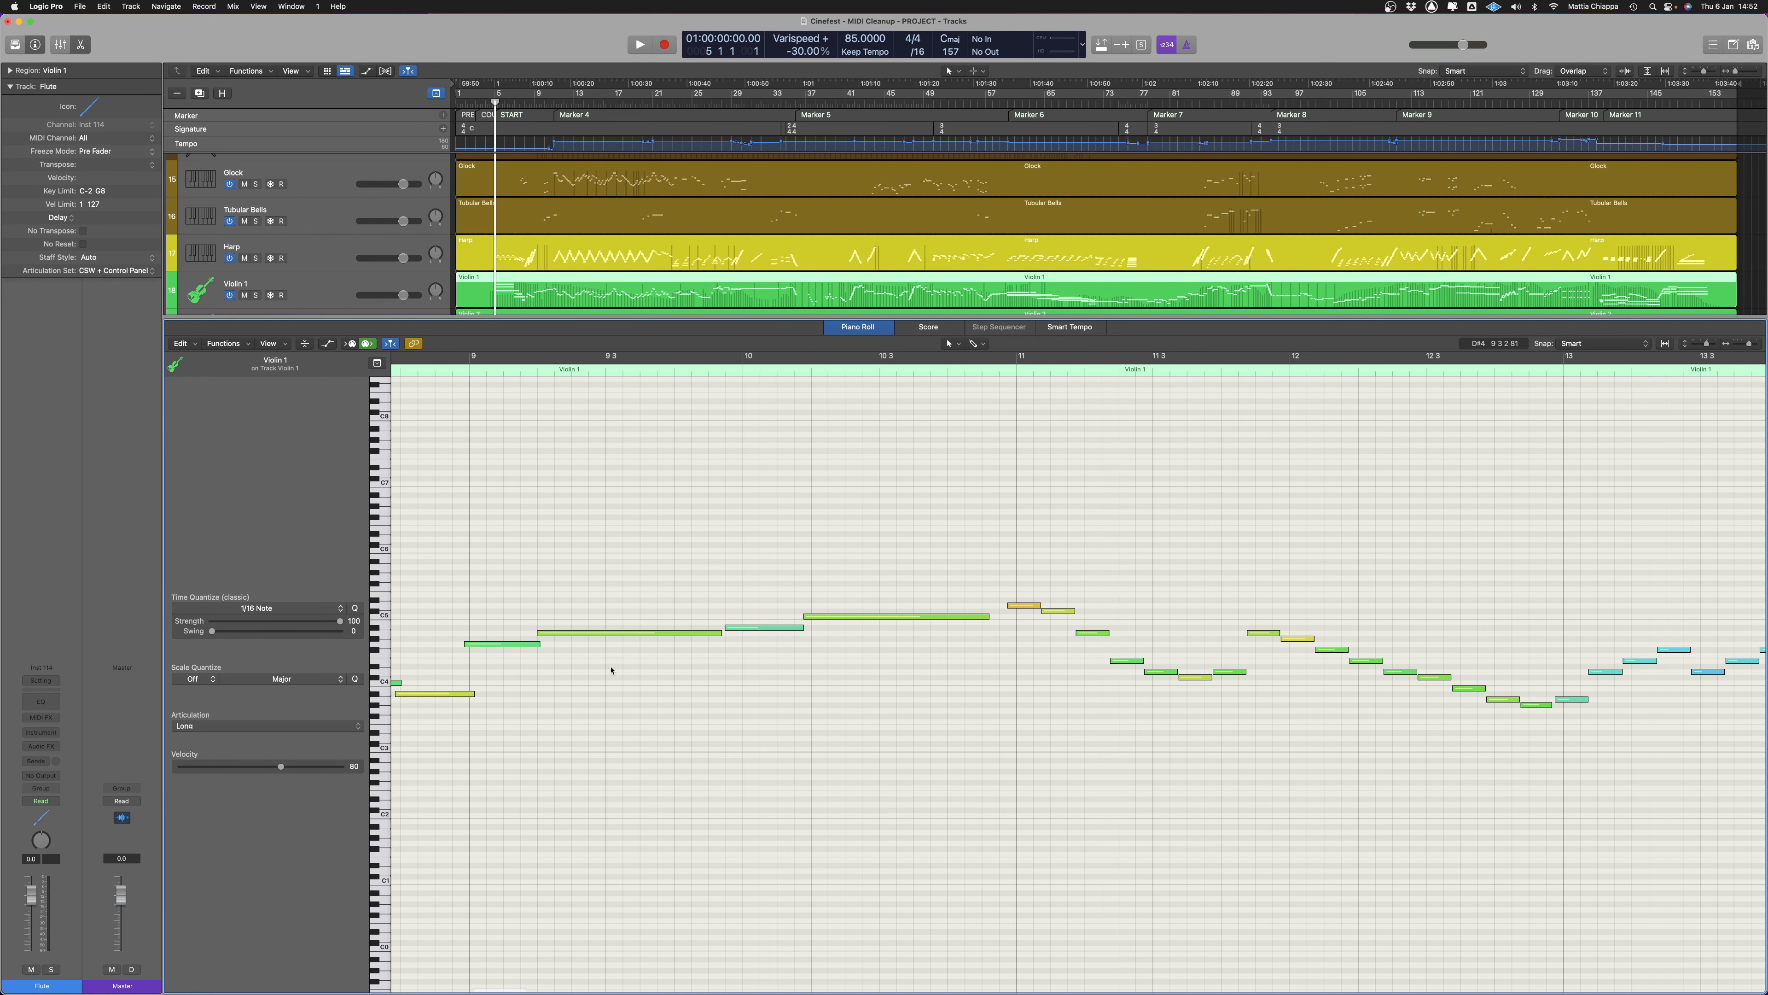
pyautogui.scroll(-3, 865, 658)
pyautogui.hscroll(-8, 801, 584)
pyautogui.scroll(5, 872, 628)
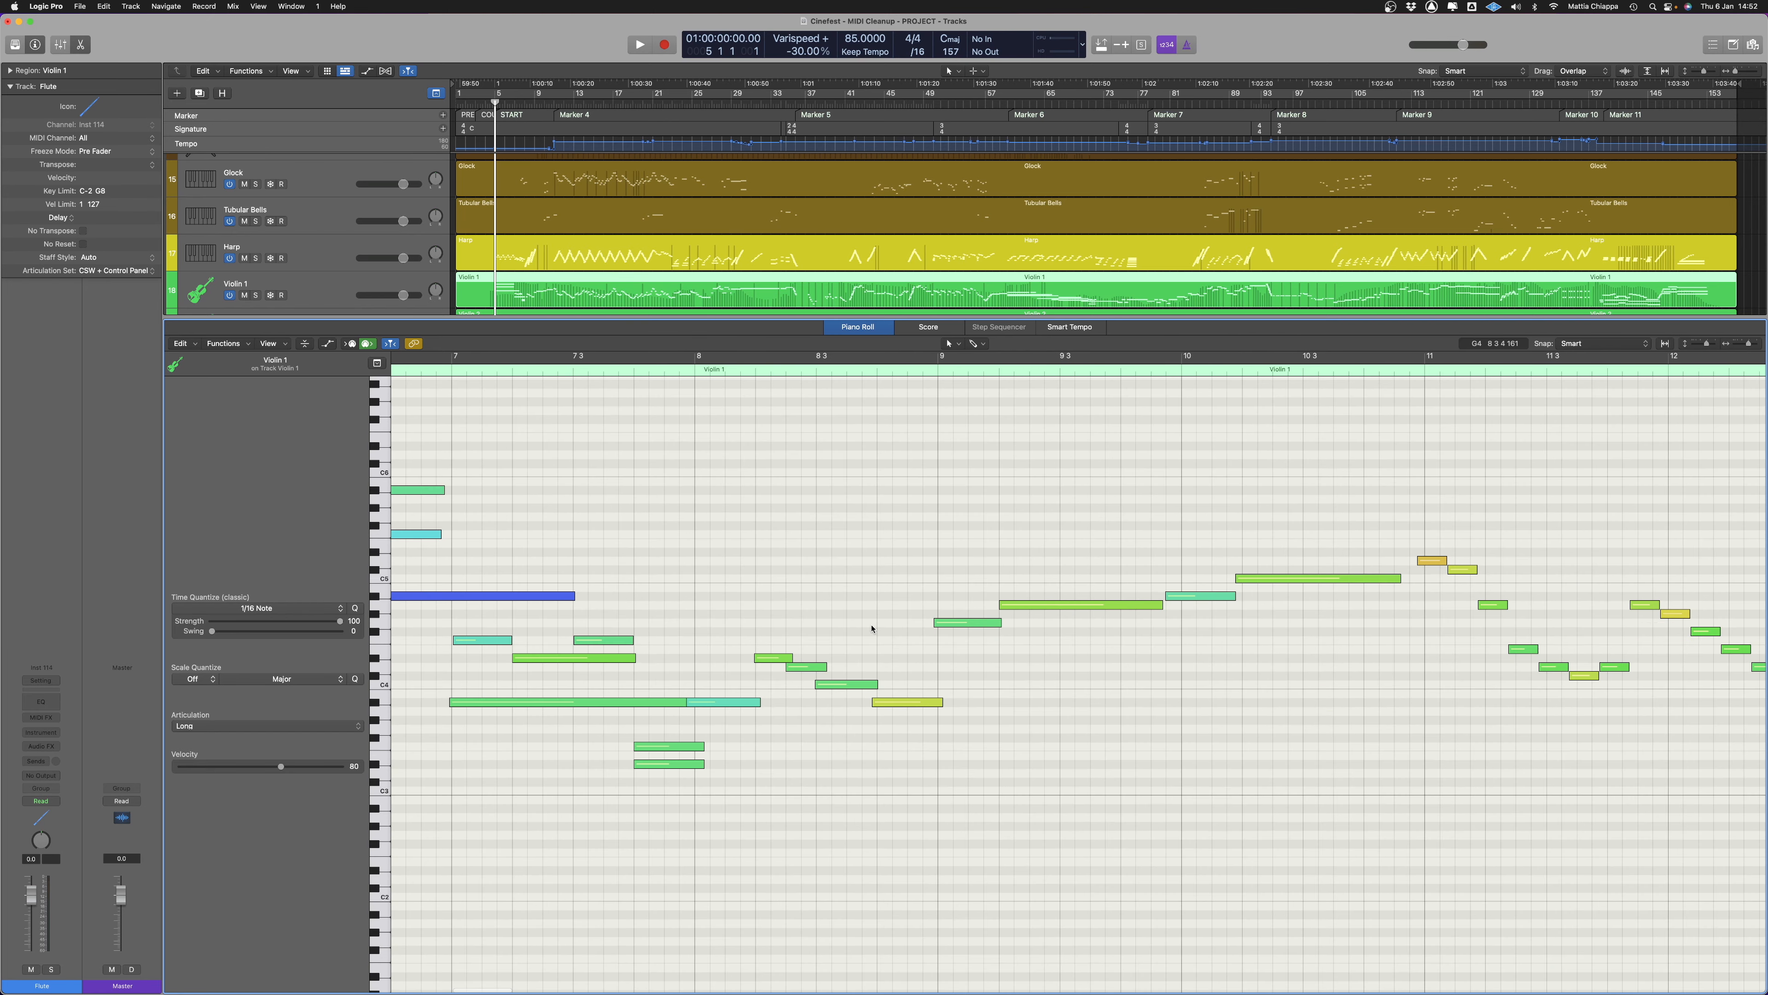
pyautogui.hscroll(5, 876, 681)
pyautogui.moveTo(1002, 563); pyautogui.dragTo(1043, 585)
pyautogui.click(1060, 671)
pyautogui.hscroll(8, 1060, 671)
pyautogui.scroll(-3, 1059, 670)
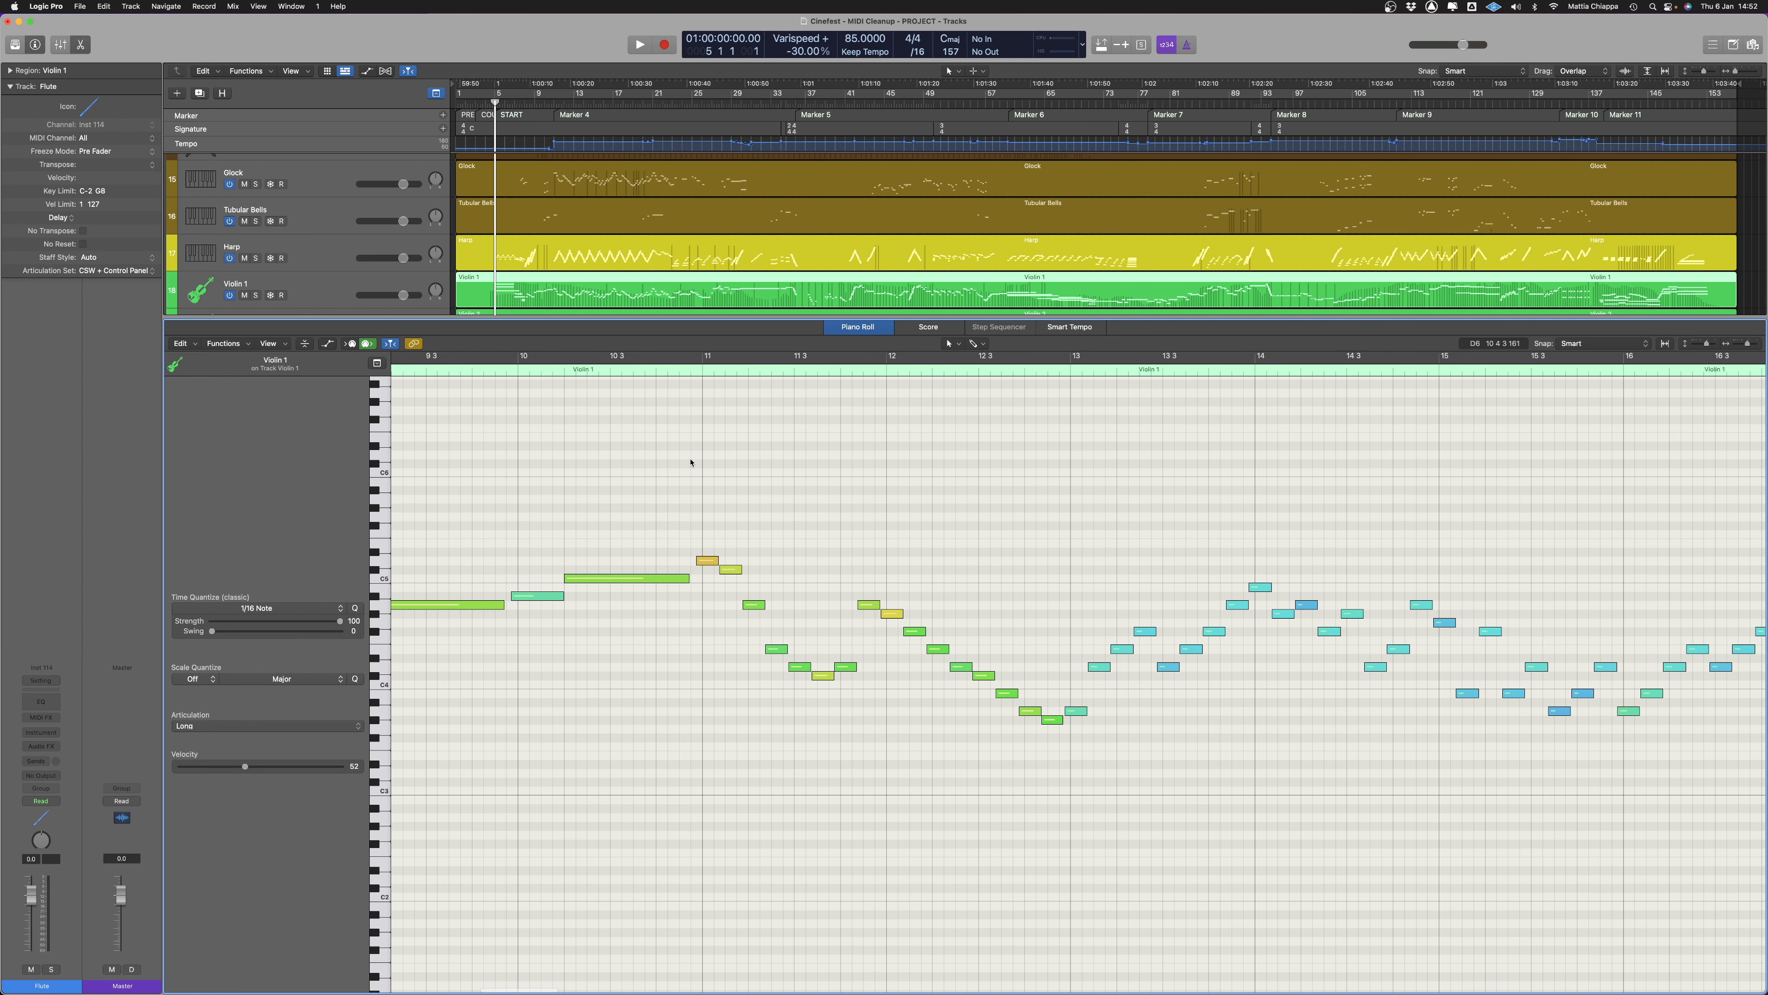
# Show the project as notation in the Score editor and display only the Violin 1 part
pyautogui.click(934, 327)
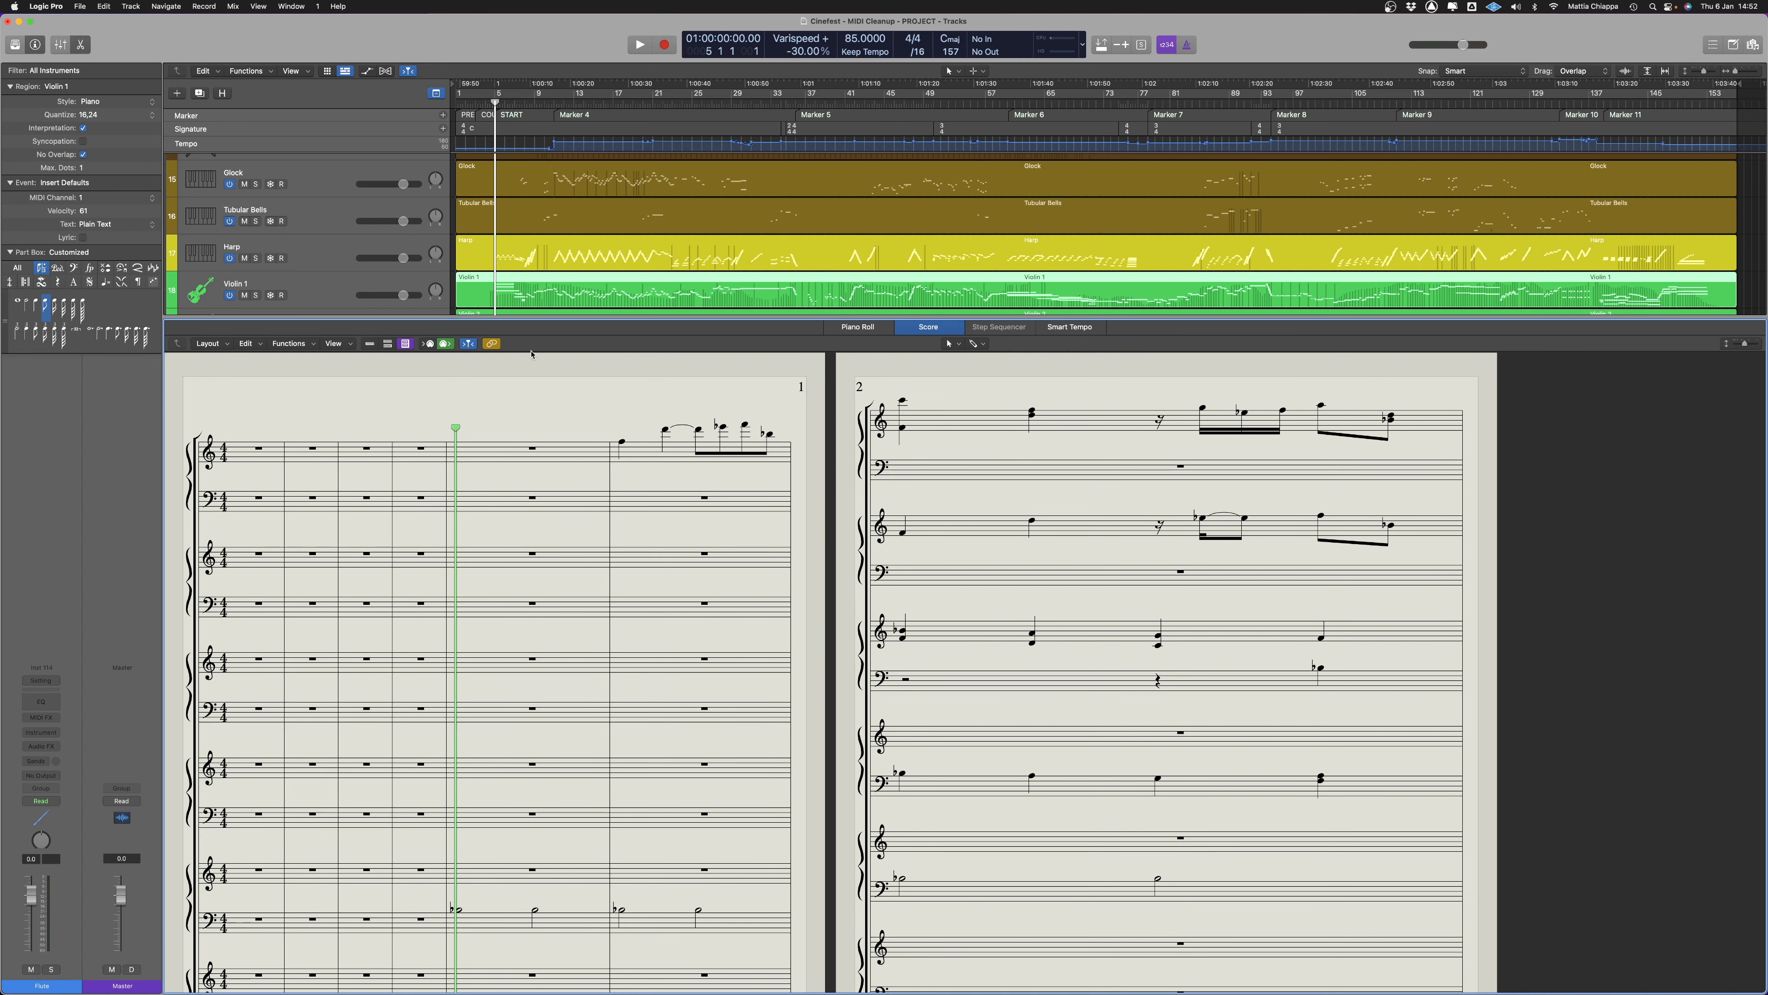
pyautogui.scroll(-5, 662, 282)
pyautogui.scroll(2, 662, 283)
pyautogui.click(654, 227)
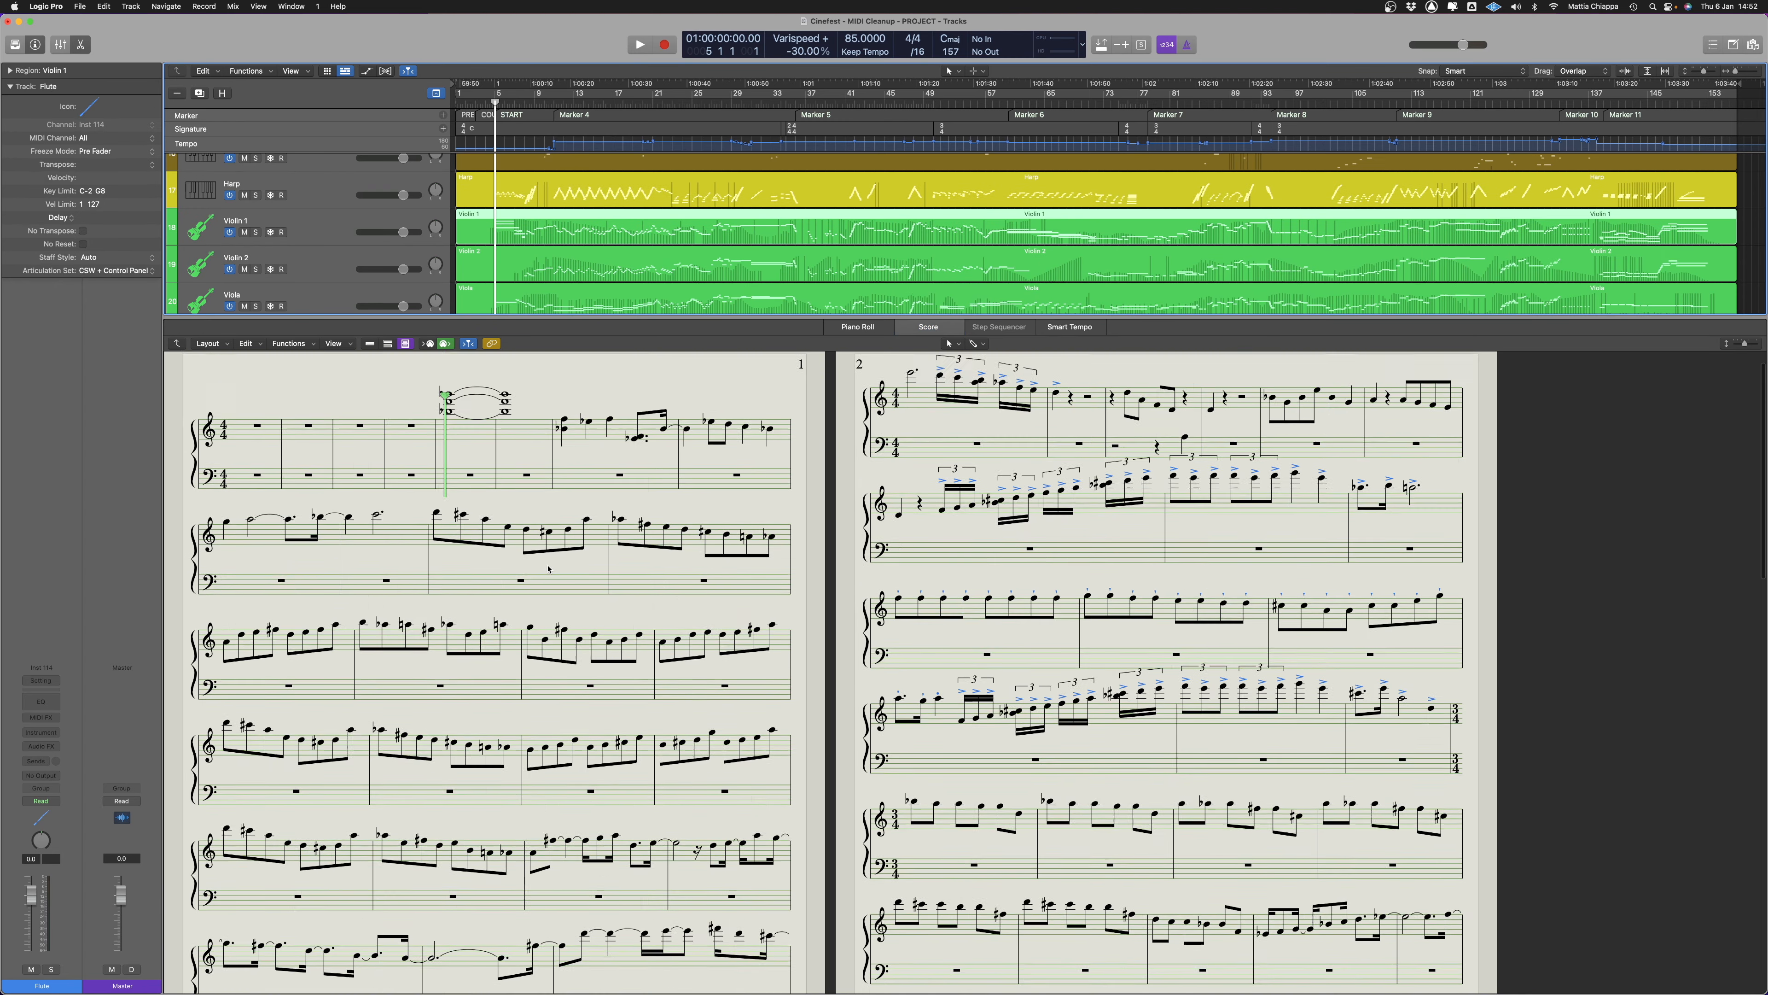
# Look through the Violin 1 notation, select a note in the uneven passage and examine bars 25 to 33 in the Piano Roll
pyautogui.scroll(-15, 551, 599)
pyautogui.scroll(-5, 745, 717)
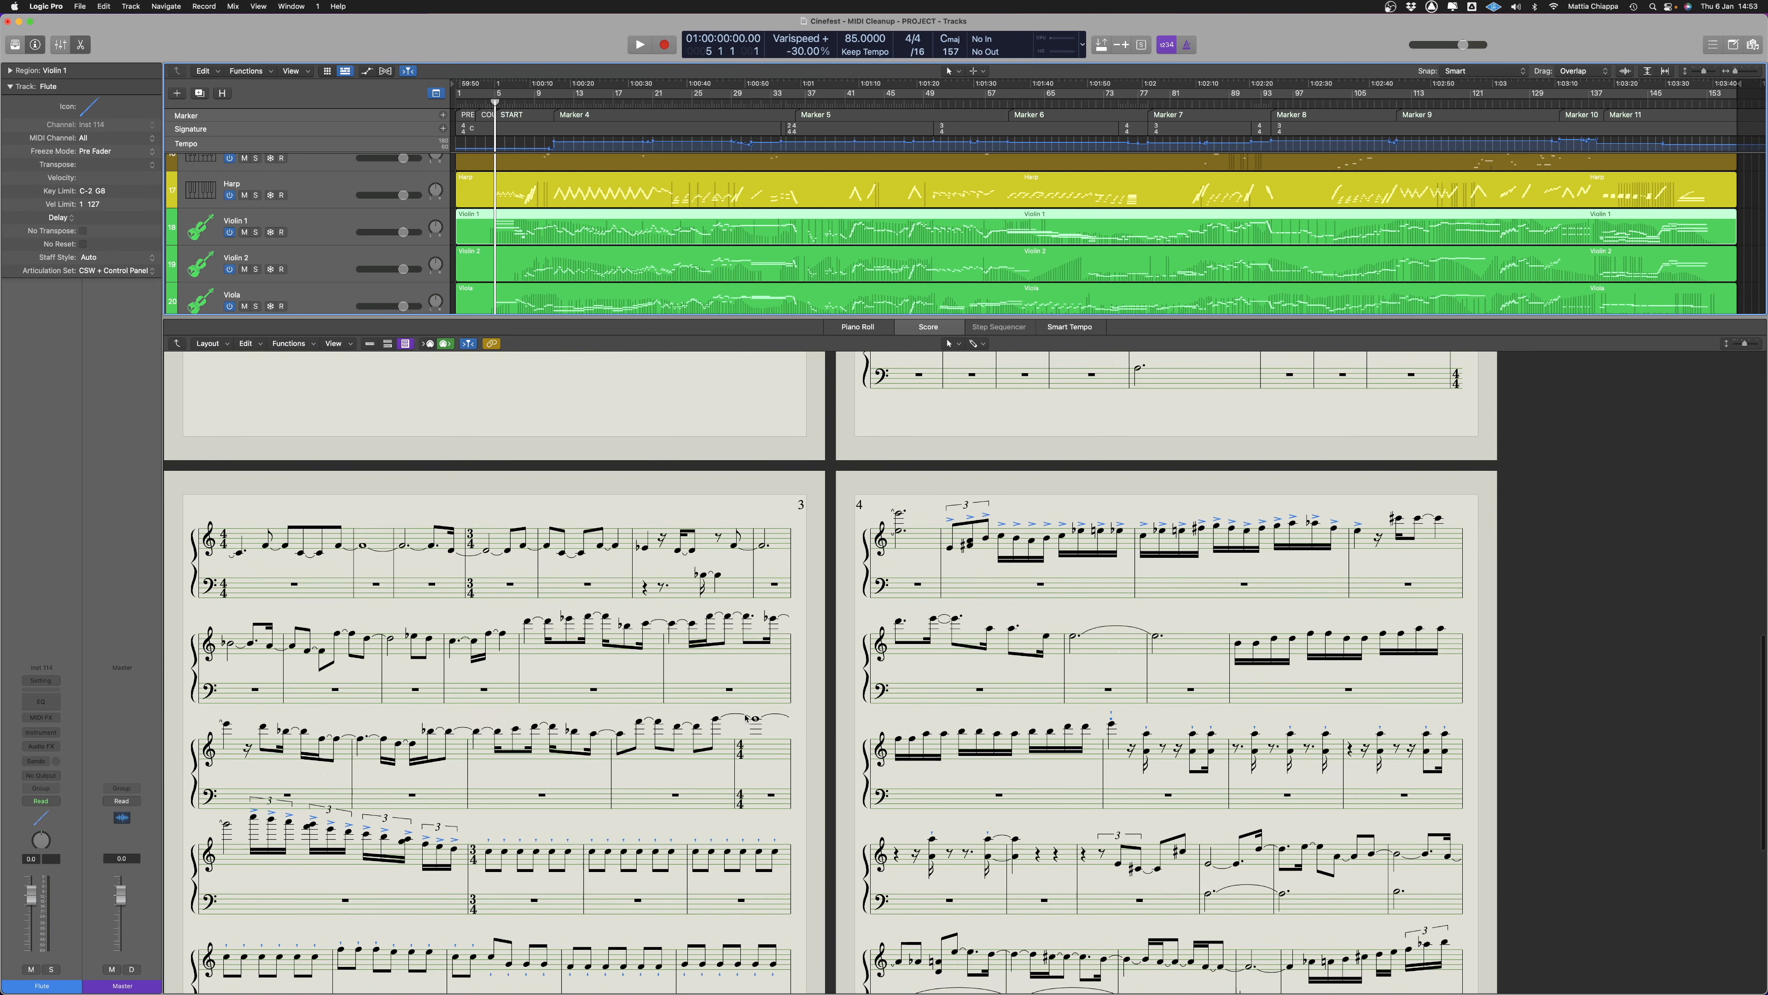
pyautogui.scroll(15, 650, 868)
pyautogui.scroll(5, 651, 868)
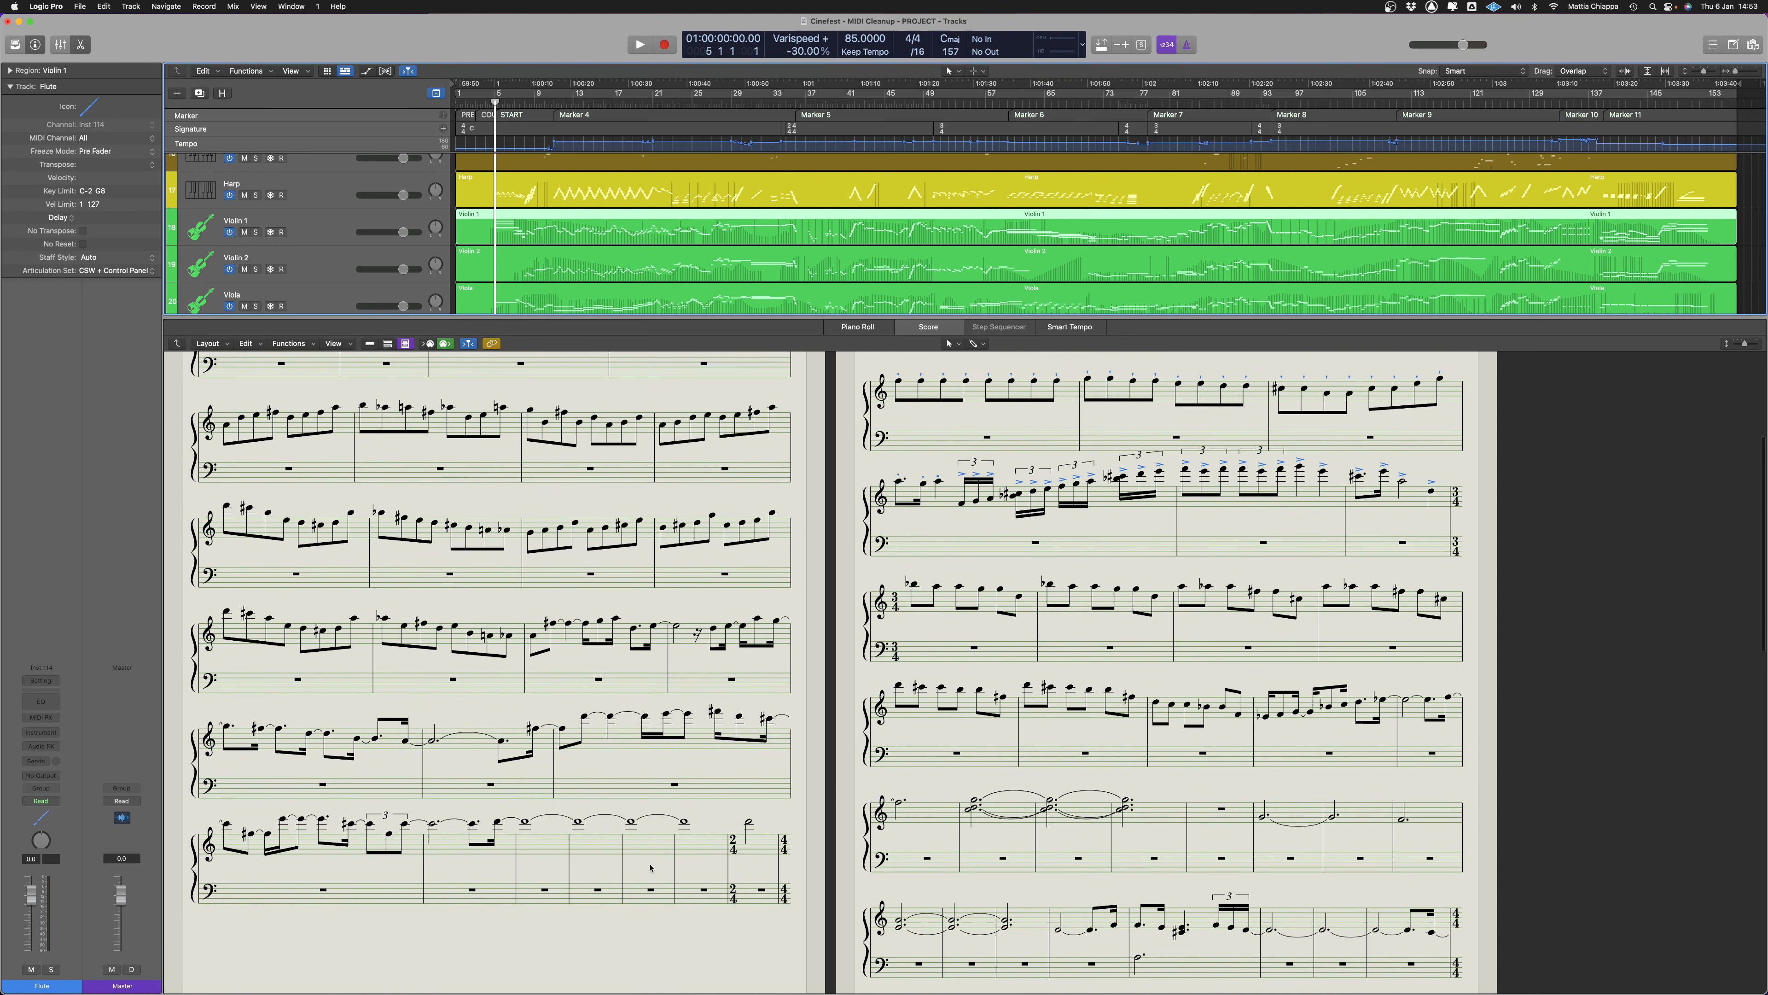
pyautogui.click(597, 728)
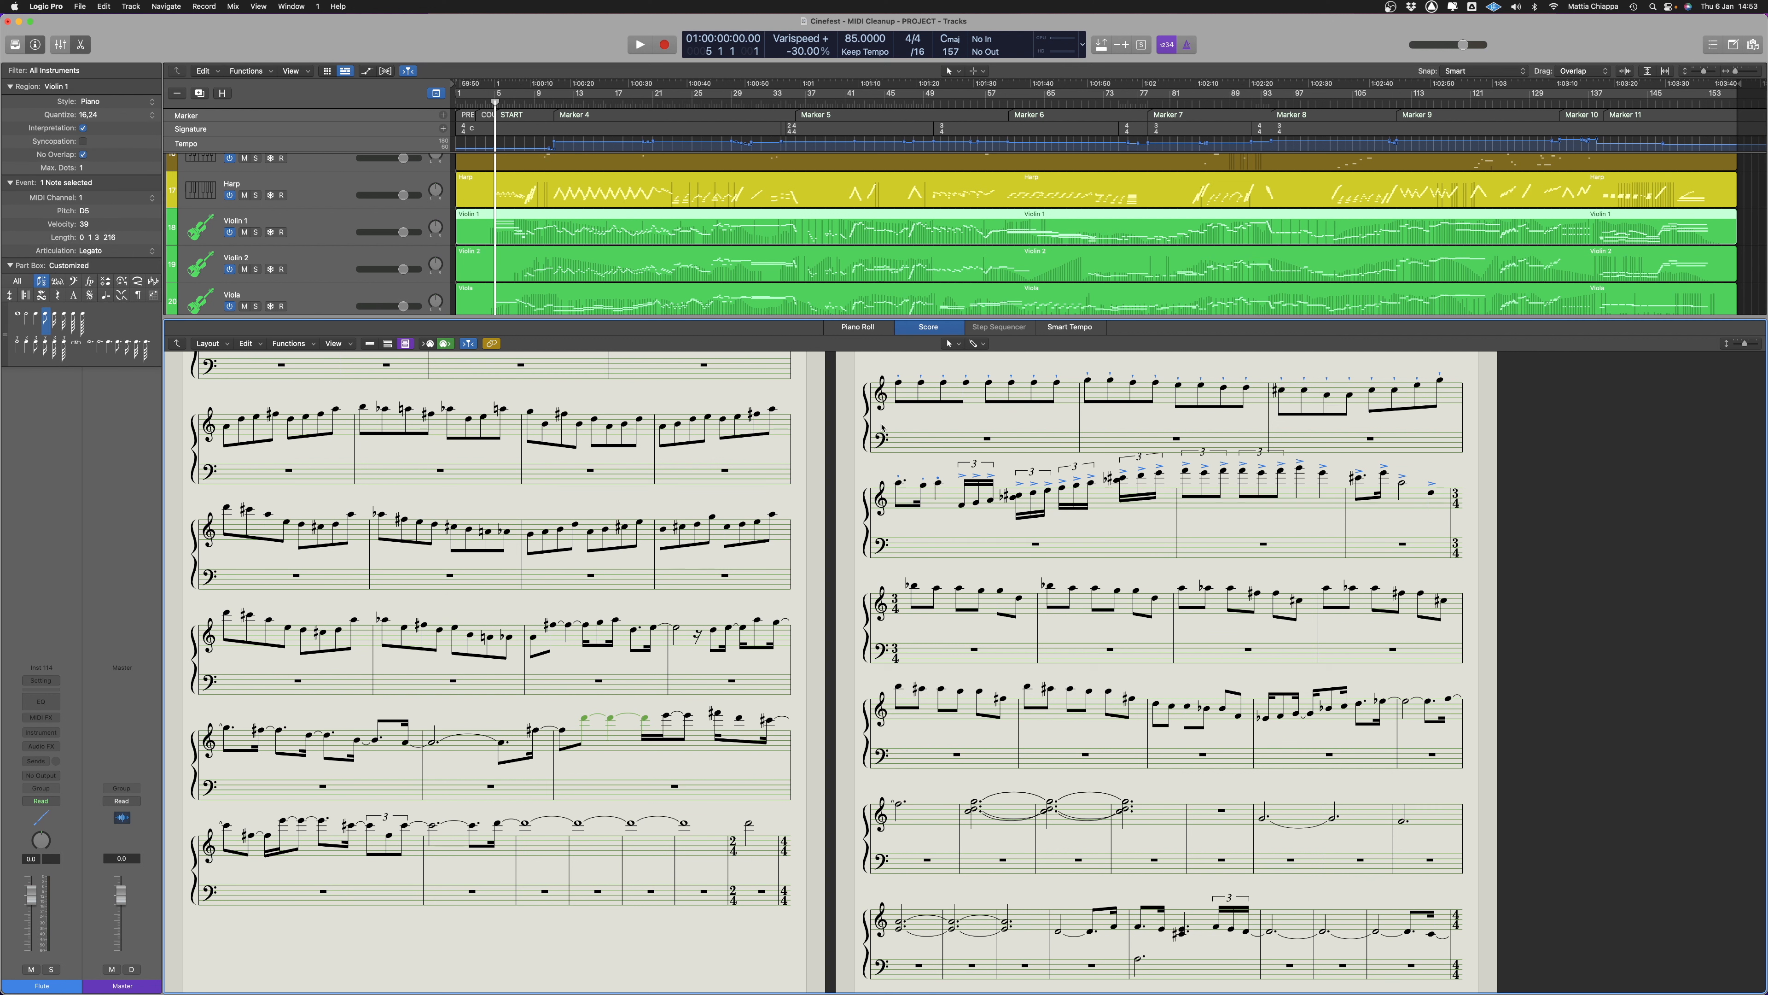
pyautogui.click(870, 328)
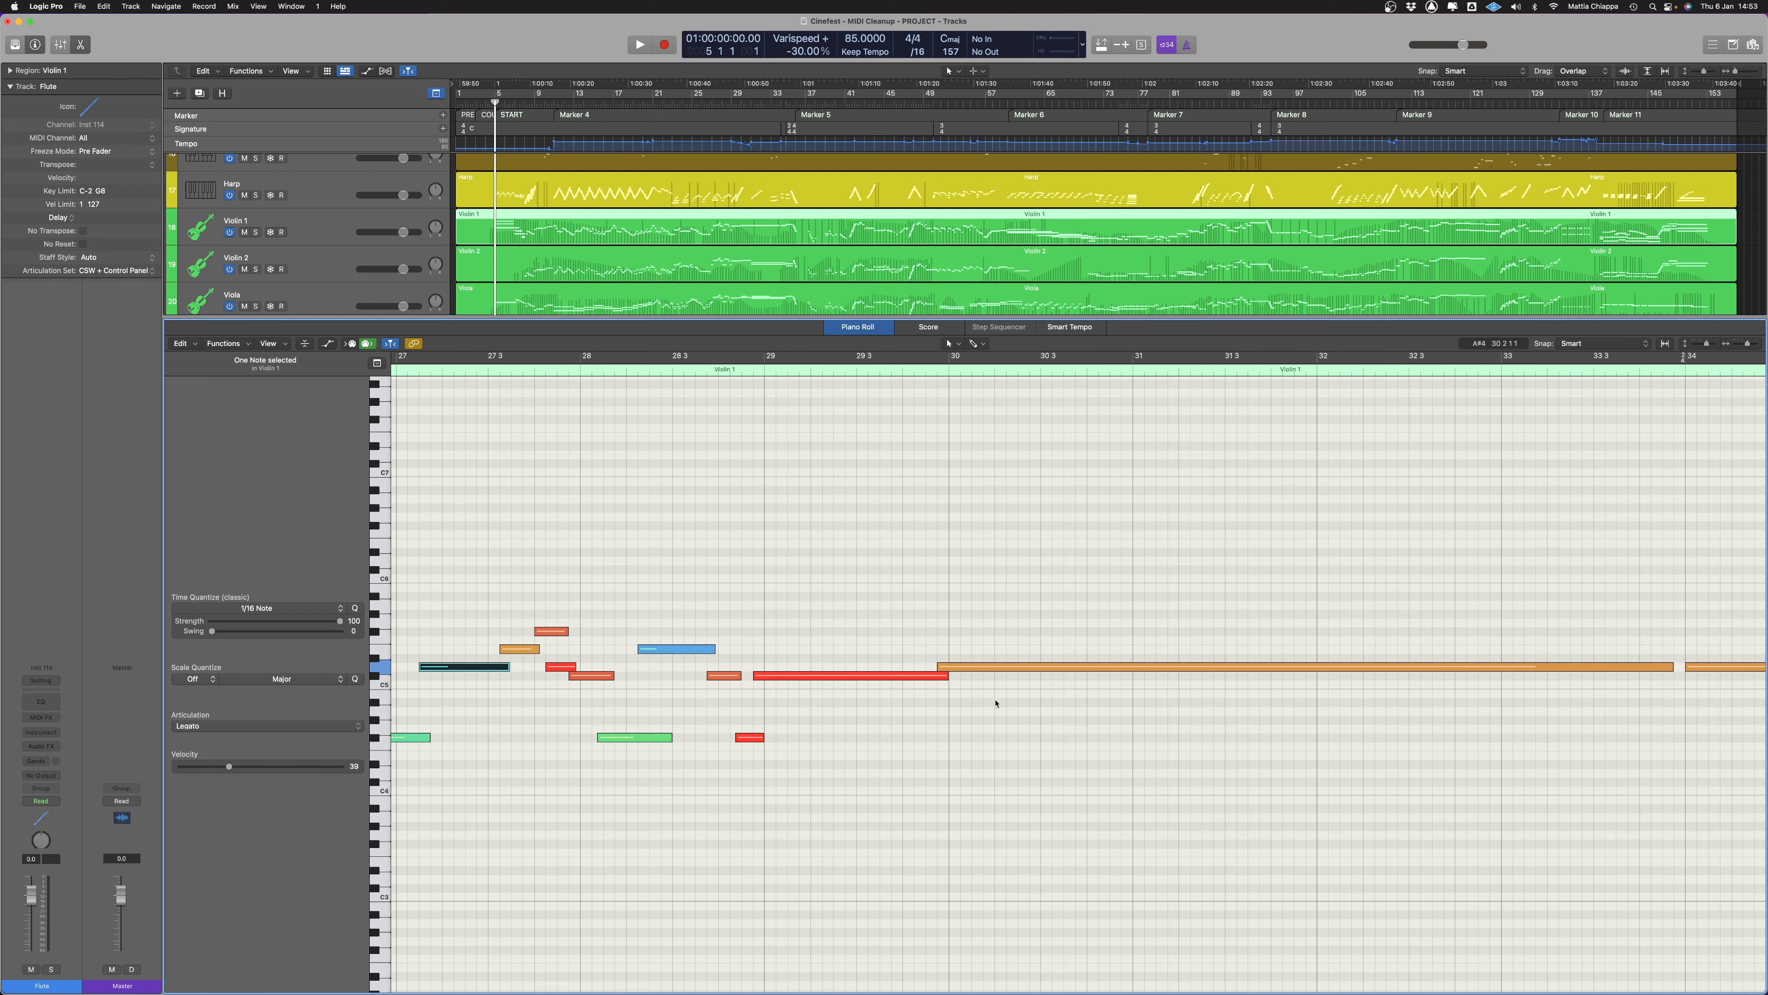
pyautogui.scroll(-5, 994, 704)
pyautogui.hscroll(-10, 993, 704)
pyautogui.scroll(3, 864, 675)
pyautogui.scroll(-3, 862, 675)
pyautogui.hscroll(10, 862, 674)
pyautogui.scroll(5, 861, 672)
# Select the ten short Violin 1 notes between bars 27 and 29 and quantize them to 1/8 Note
pyautogui.moveTo(680, 526); pyautogui.dragTo(1031, 829)
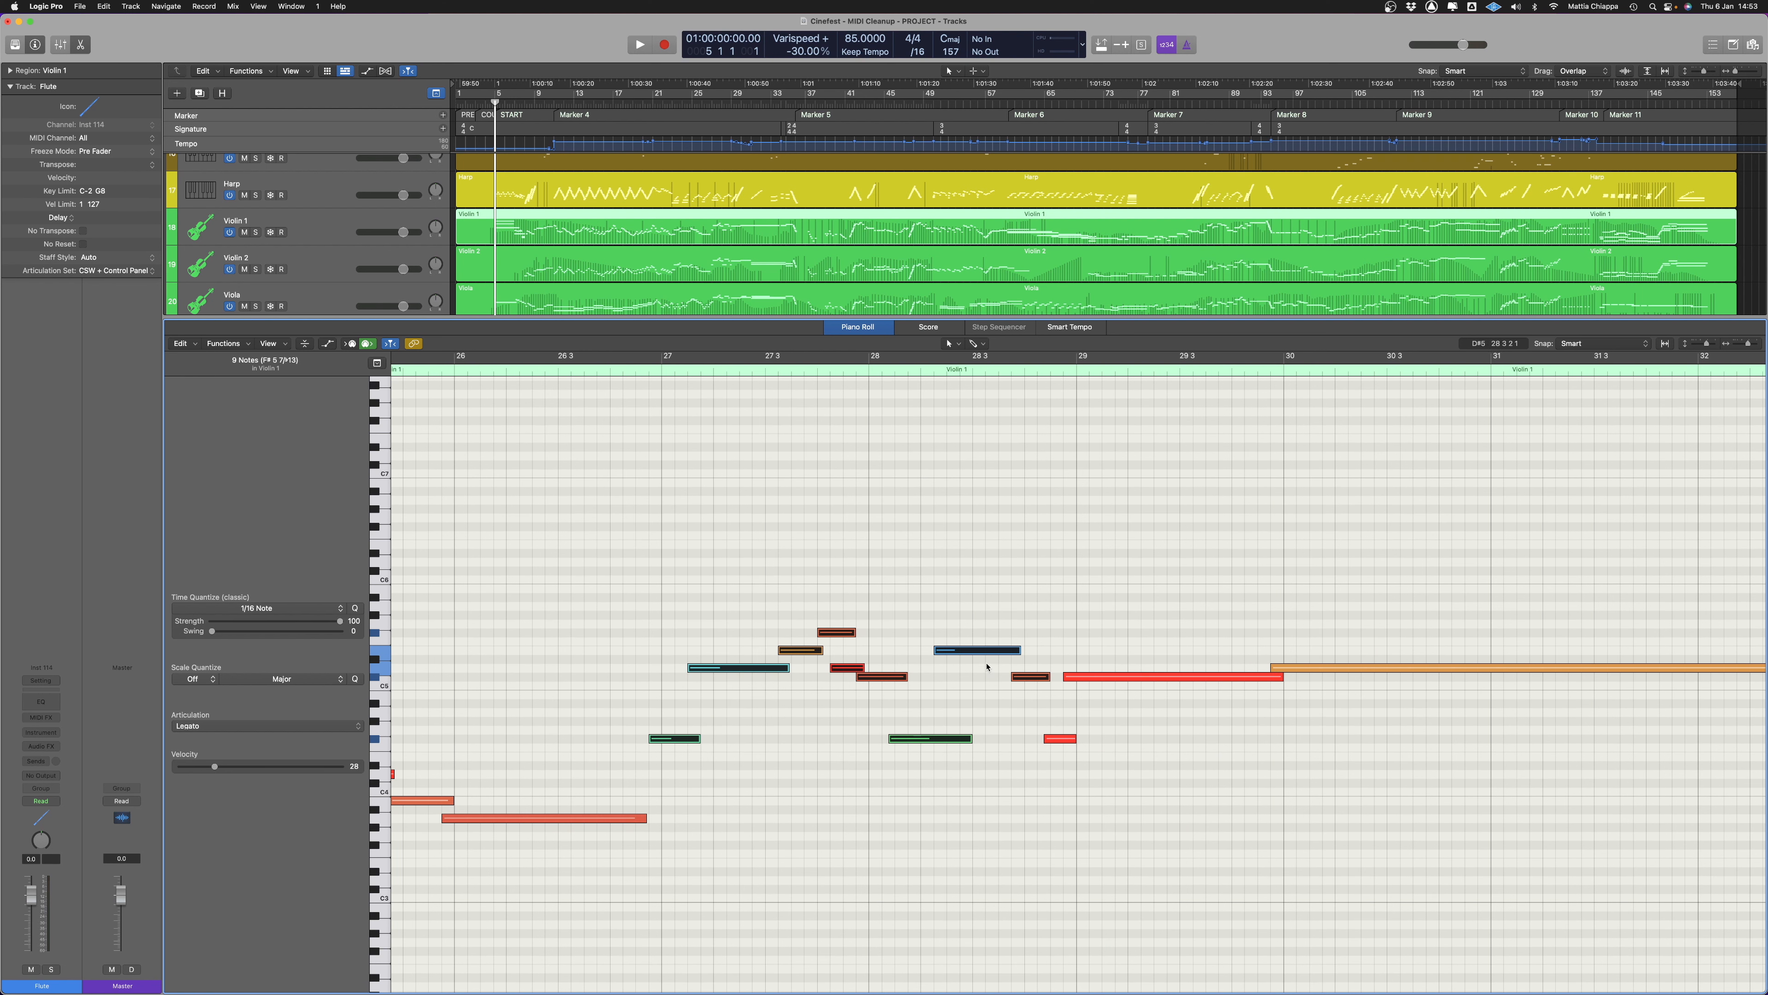
pyautogui.moveTo(1023, 551); pyautogui.dragTo(656, 815)
pyautogui.moveTo(1053, 571); pyautogui.dragTo(683, 807)
pyautogui.click(264, 608)
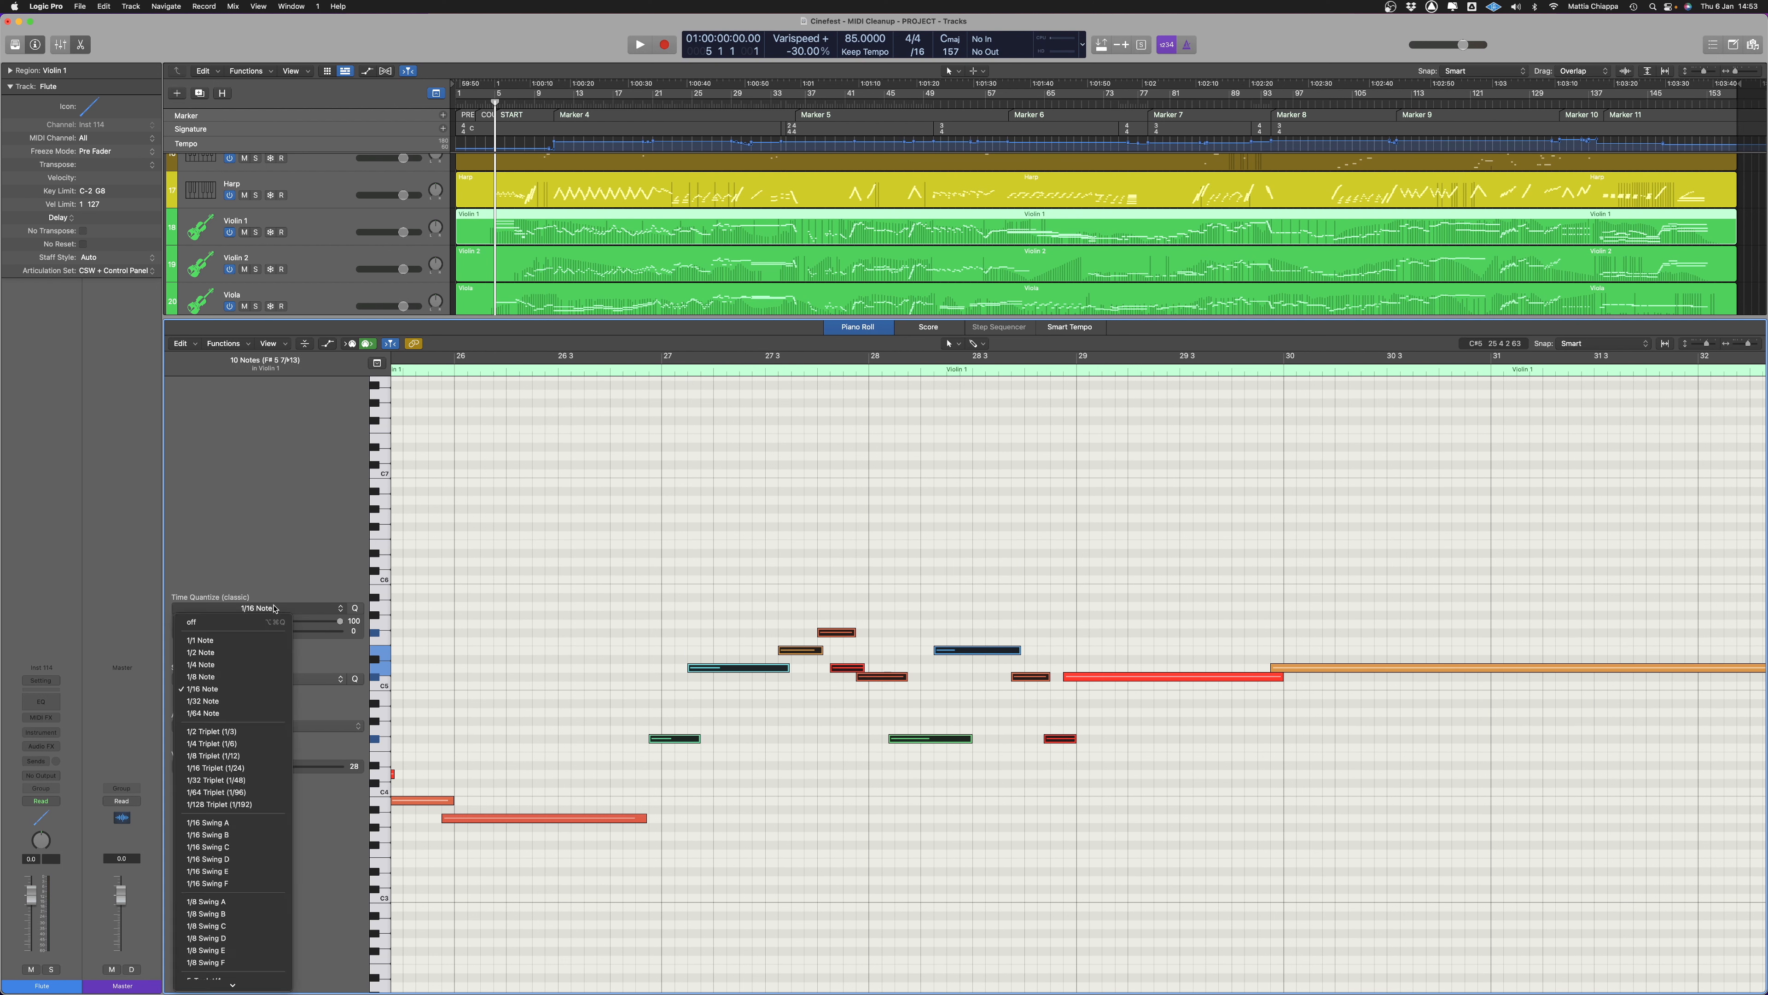
pyautogui.click(227, 677)
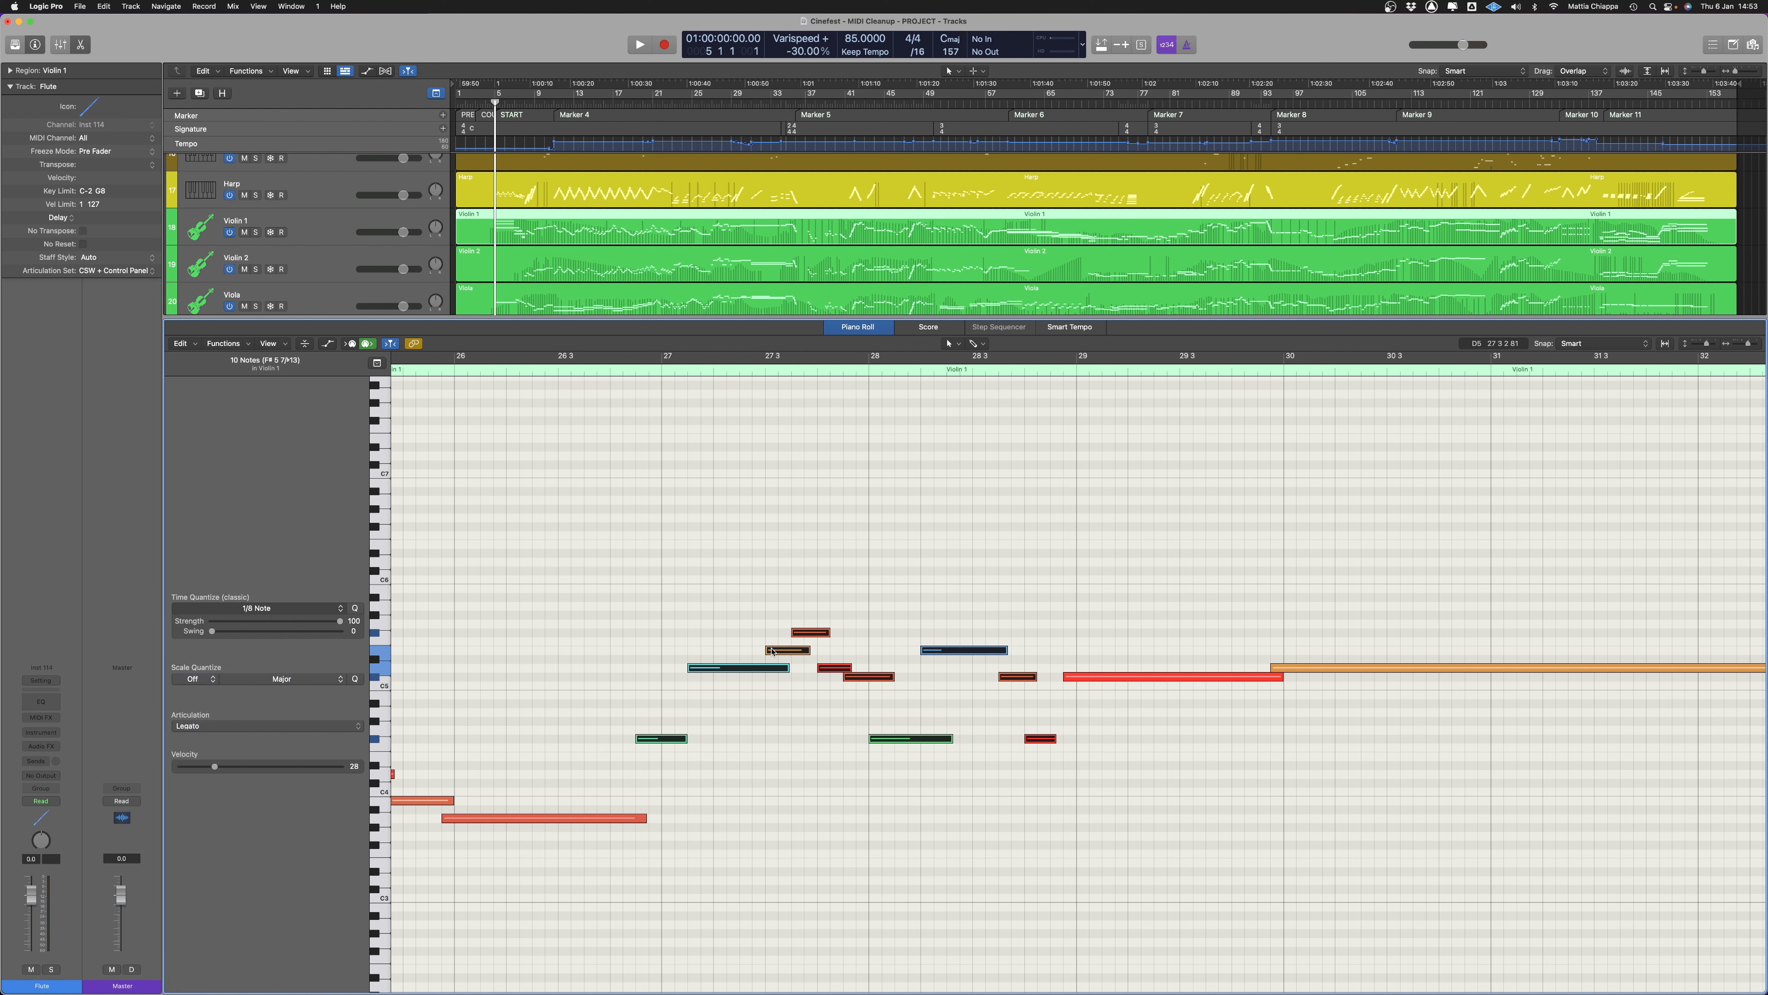
# Move the first note of the quantized Violin 1 passage so that it starts on bar 27
pyautogui.click(696, 771)
pyautogui.moveTo(660, 741); pyautogui.dragTo(686, 741)
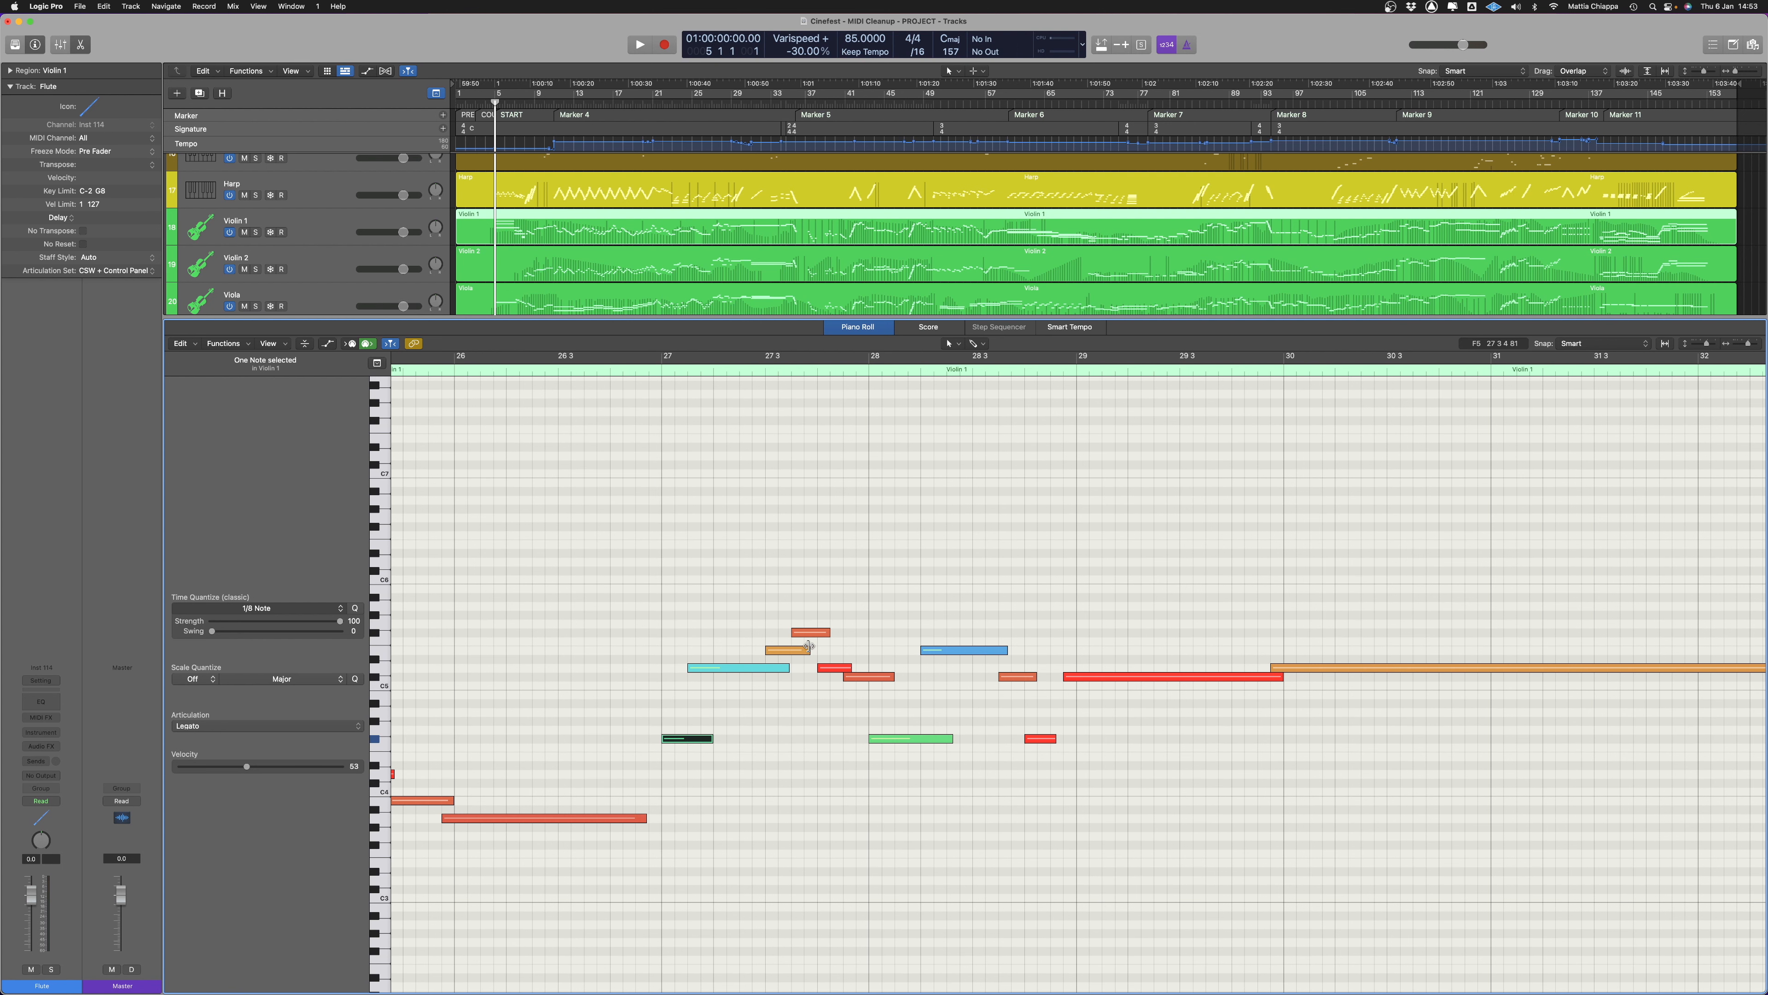
pyautogui.hscroll(4, 1010, 684)
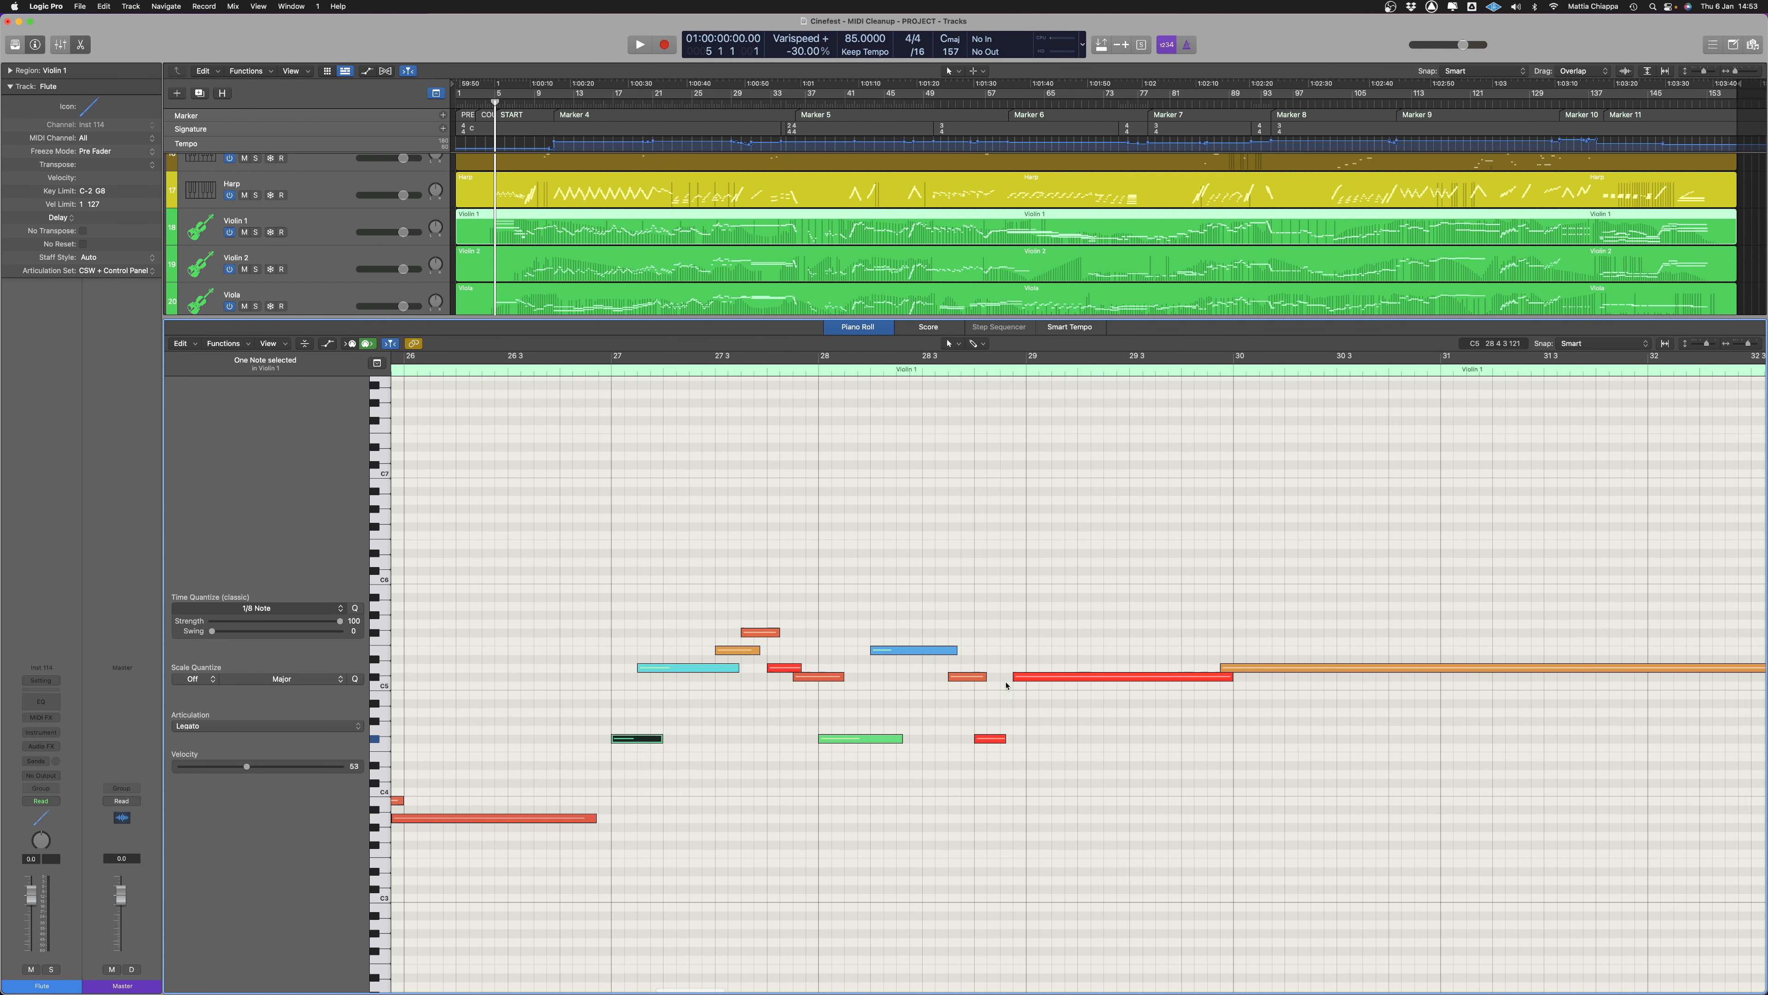
pyautogui.moveTo(933, 788); pyautogui.dragTo(949, 744)
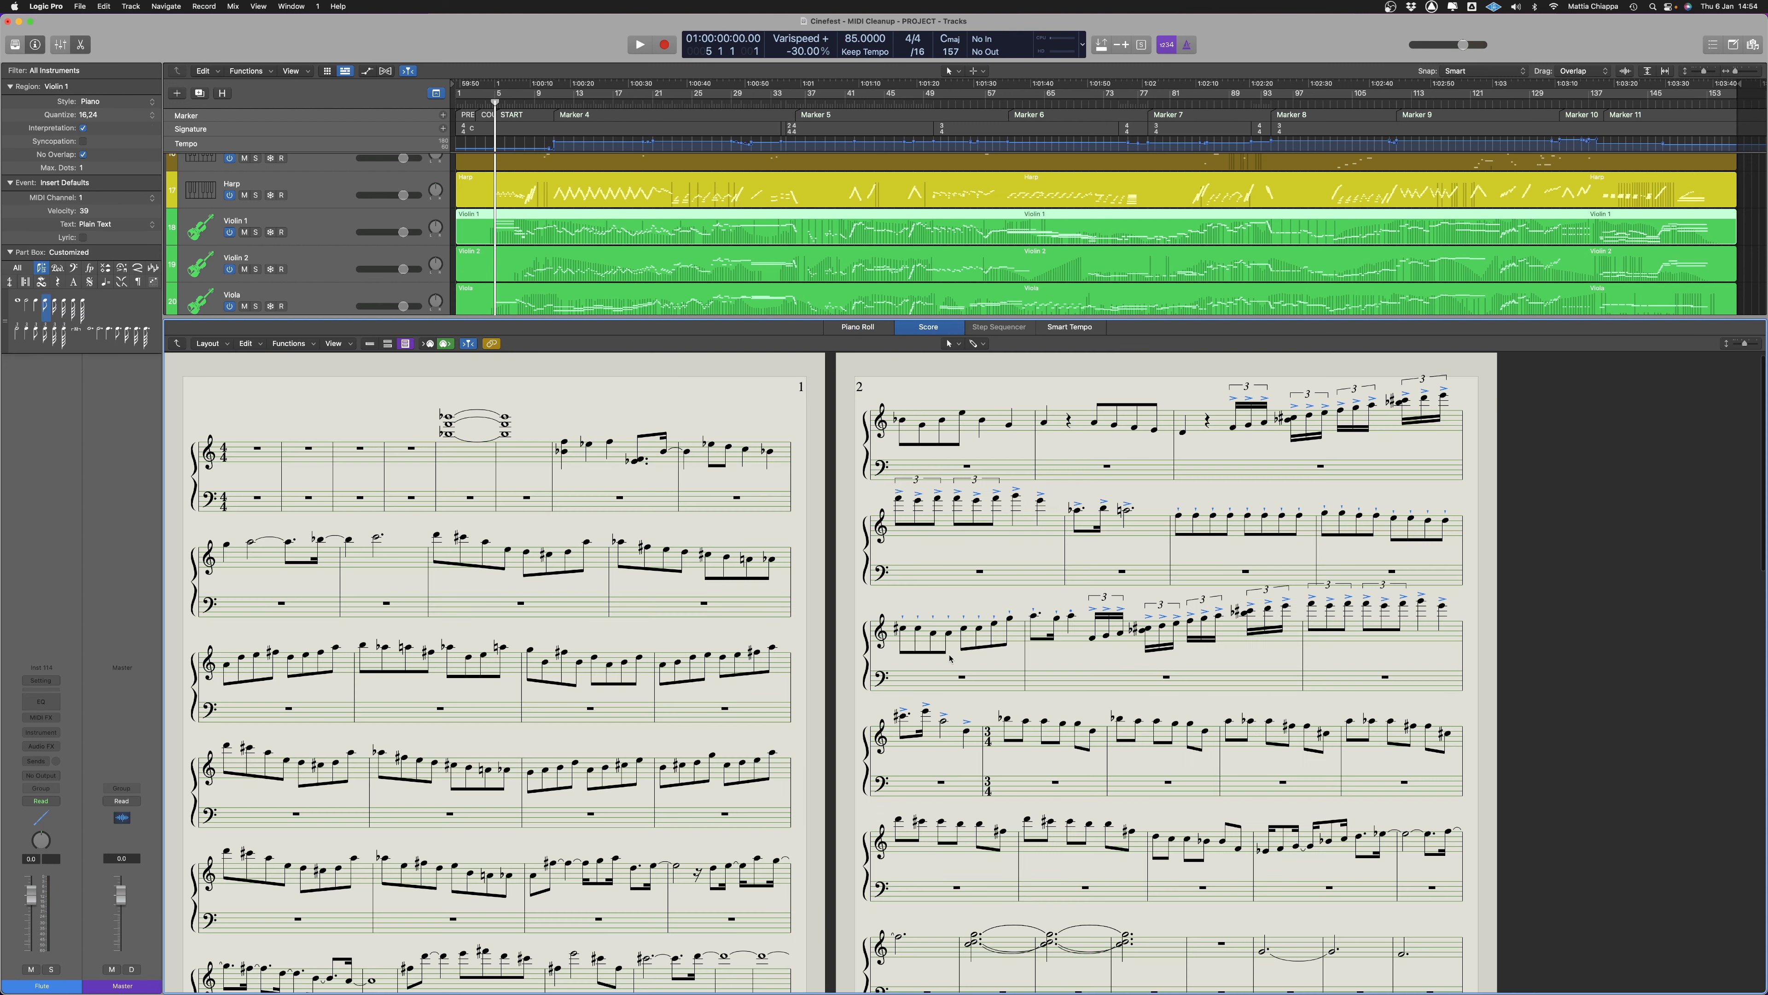
# Look over the revised Violin 1 notation in the Score editor
pyautogui.scroll(-10, 705, 738)
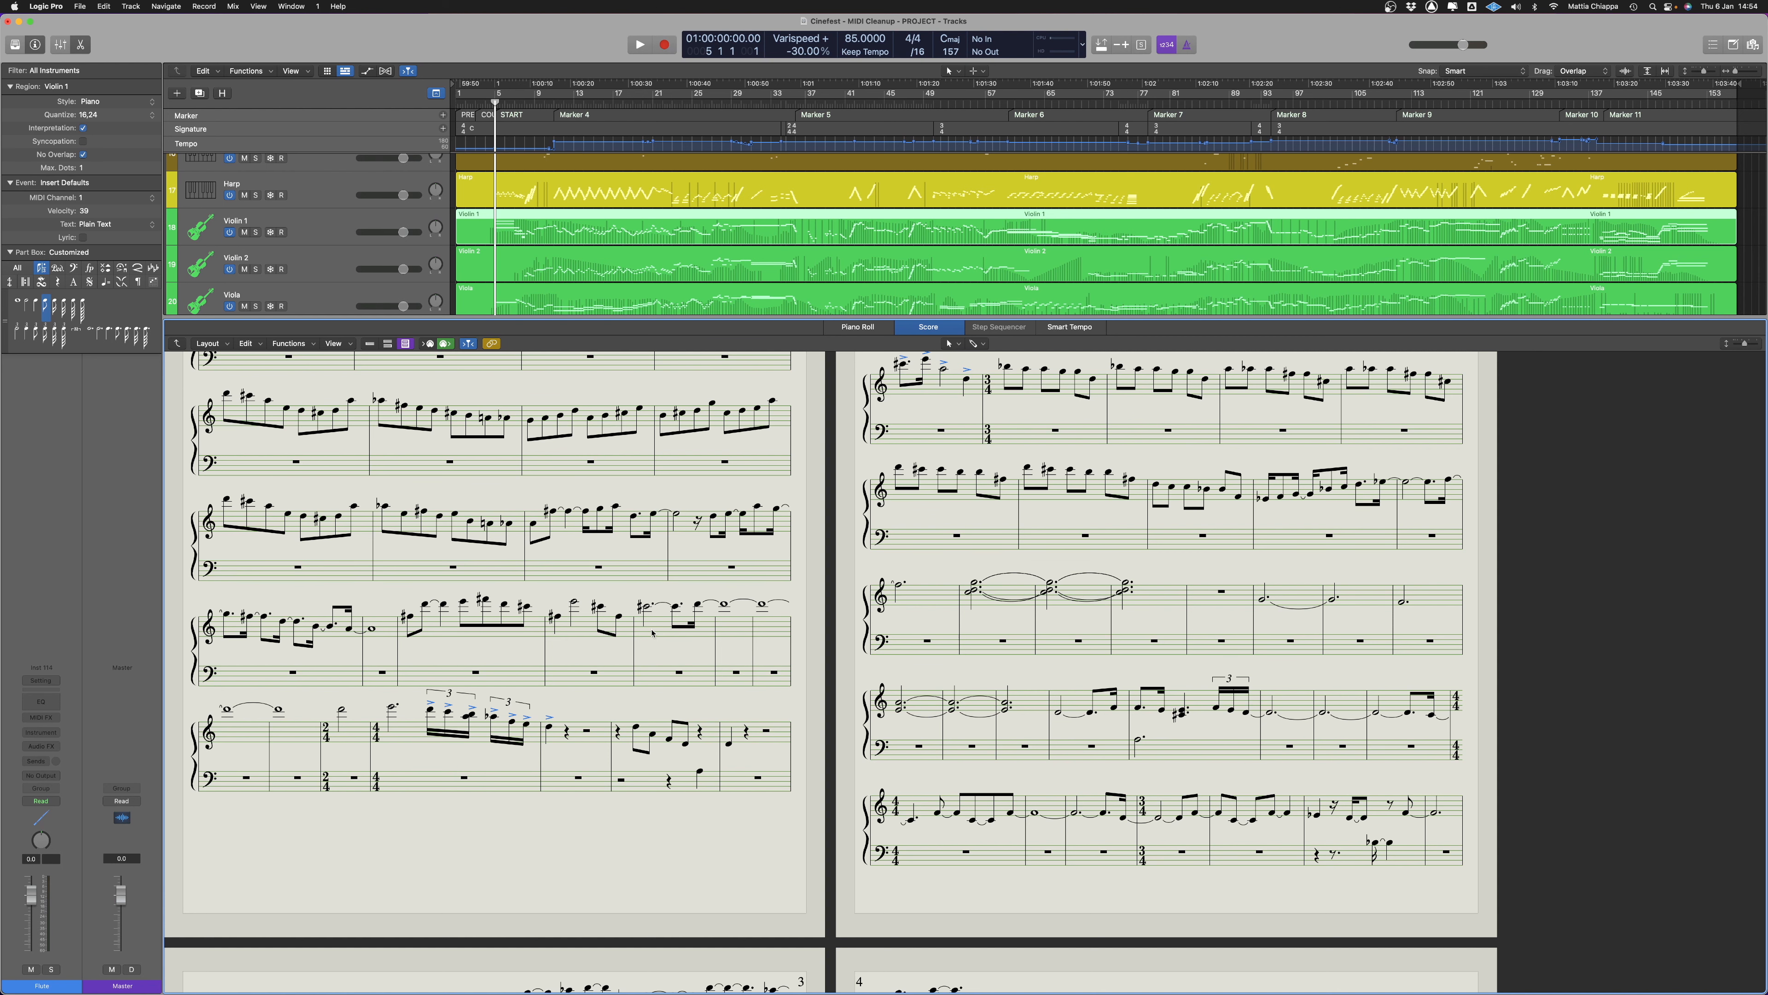
pyautogui.scroll(-2, 705, 645)
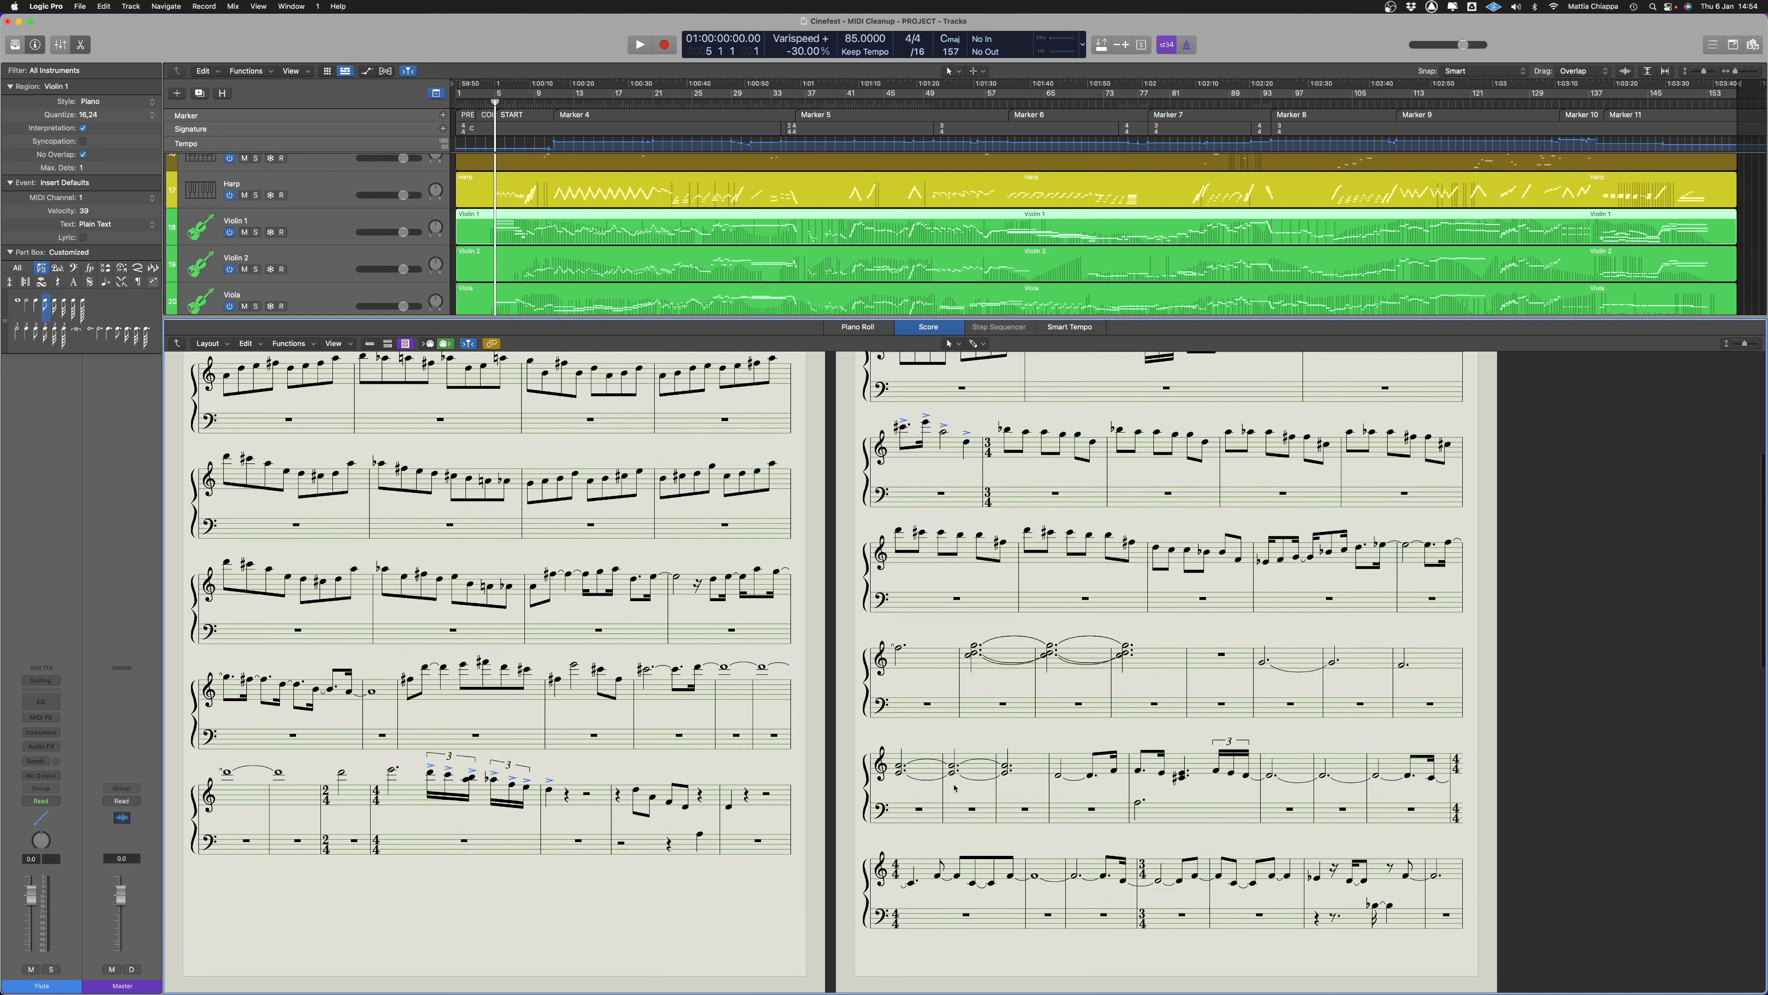
pyautogui.scroll(3, 999, 596)
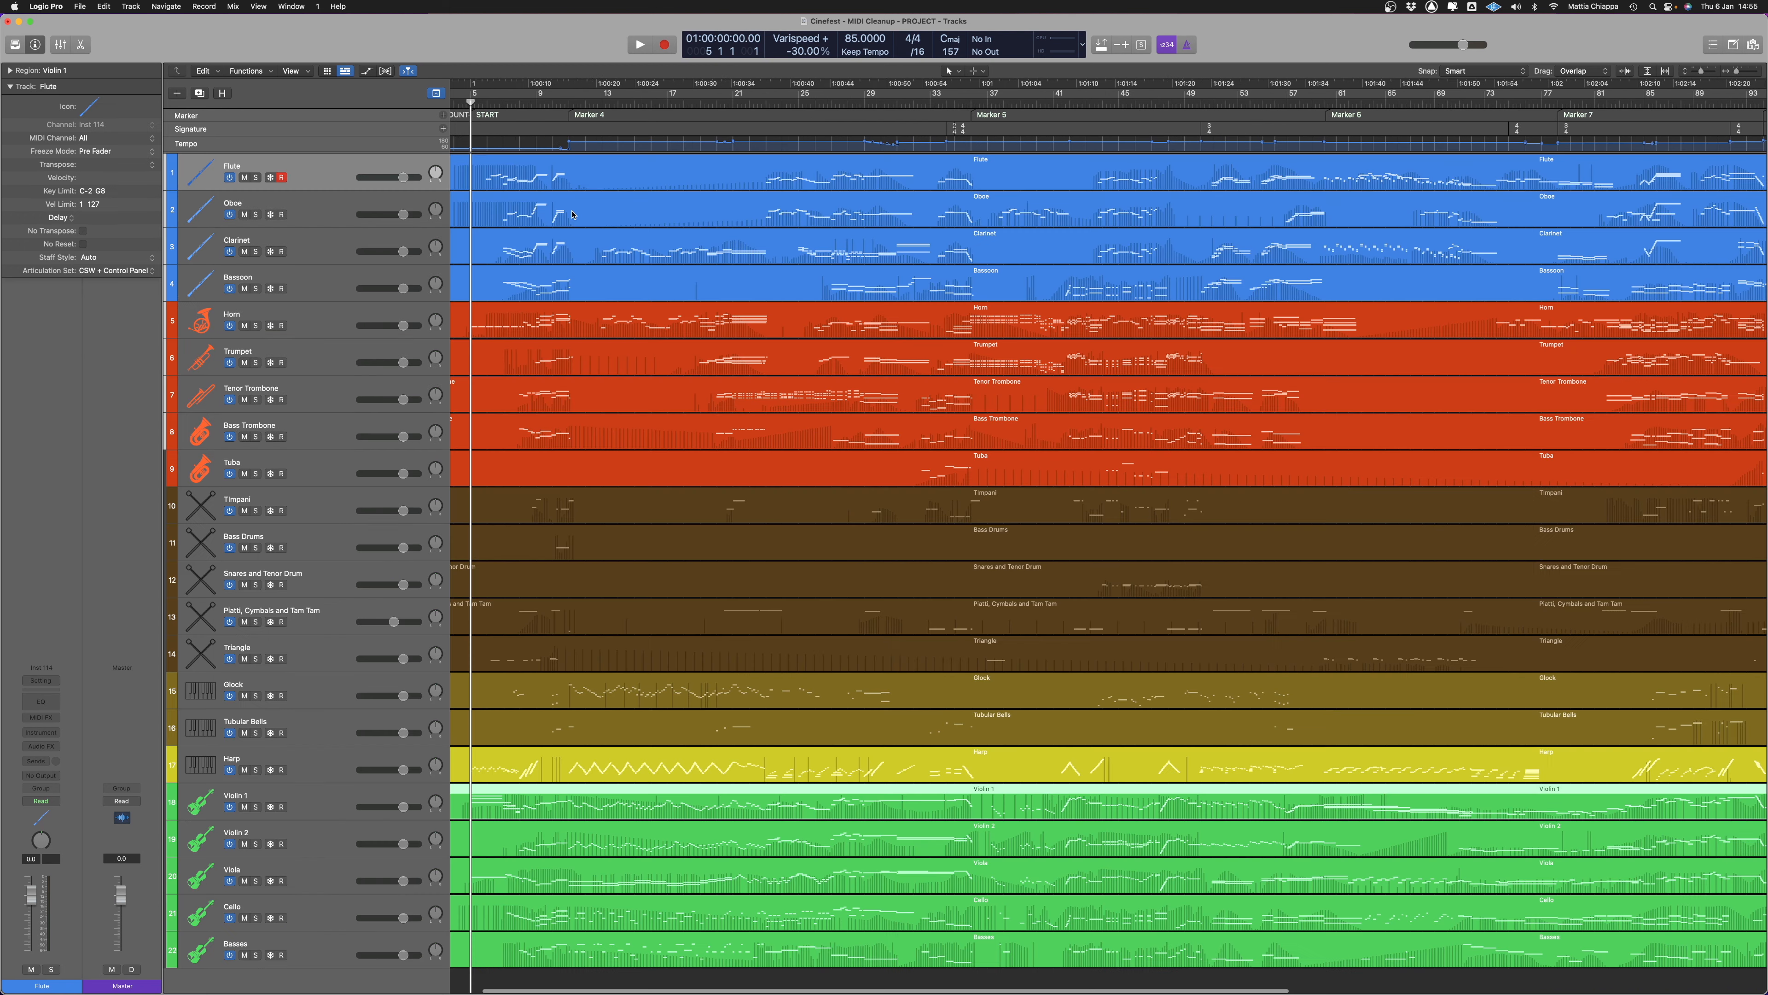
# Open the Oboe region in the Piano Roll and examine its fast runs around bars 9 and 10, placing the playhead at bar 10
pyautogui.doubleClick(1003, 199)
pyautogui.keyDown('ctrl'); pyautogui.keyDown('alt'); pyautogui.click(1003, 541); pyautogui.keyUp('alt'); pyautogui.keyUp('ctrl')
pyautogui.keyDown('ctrl'); pyautogui.keyDown('alt'); pyautogui.click(1003, 541); pyautogui.keyUp('alt'); pyautogui.keyUp('ctrl')
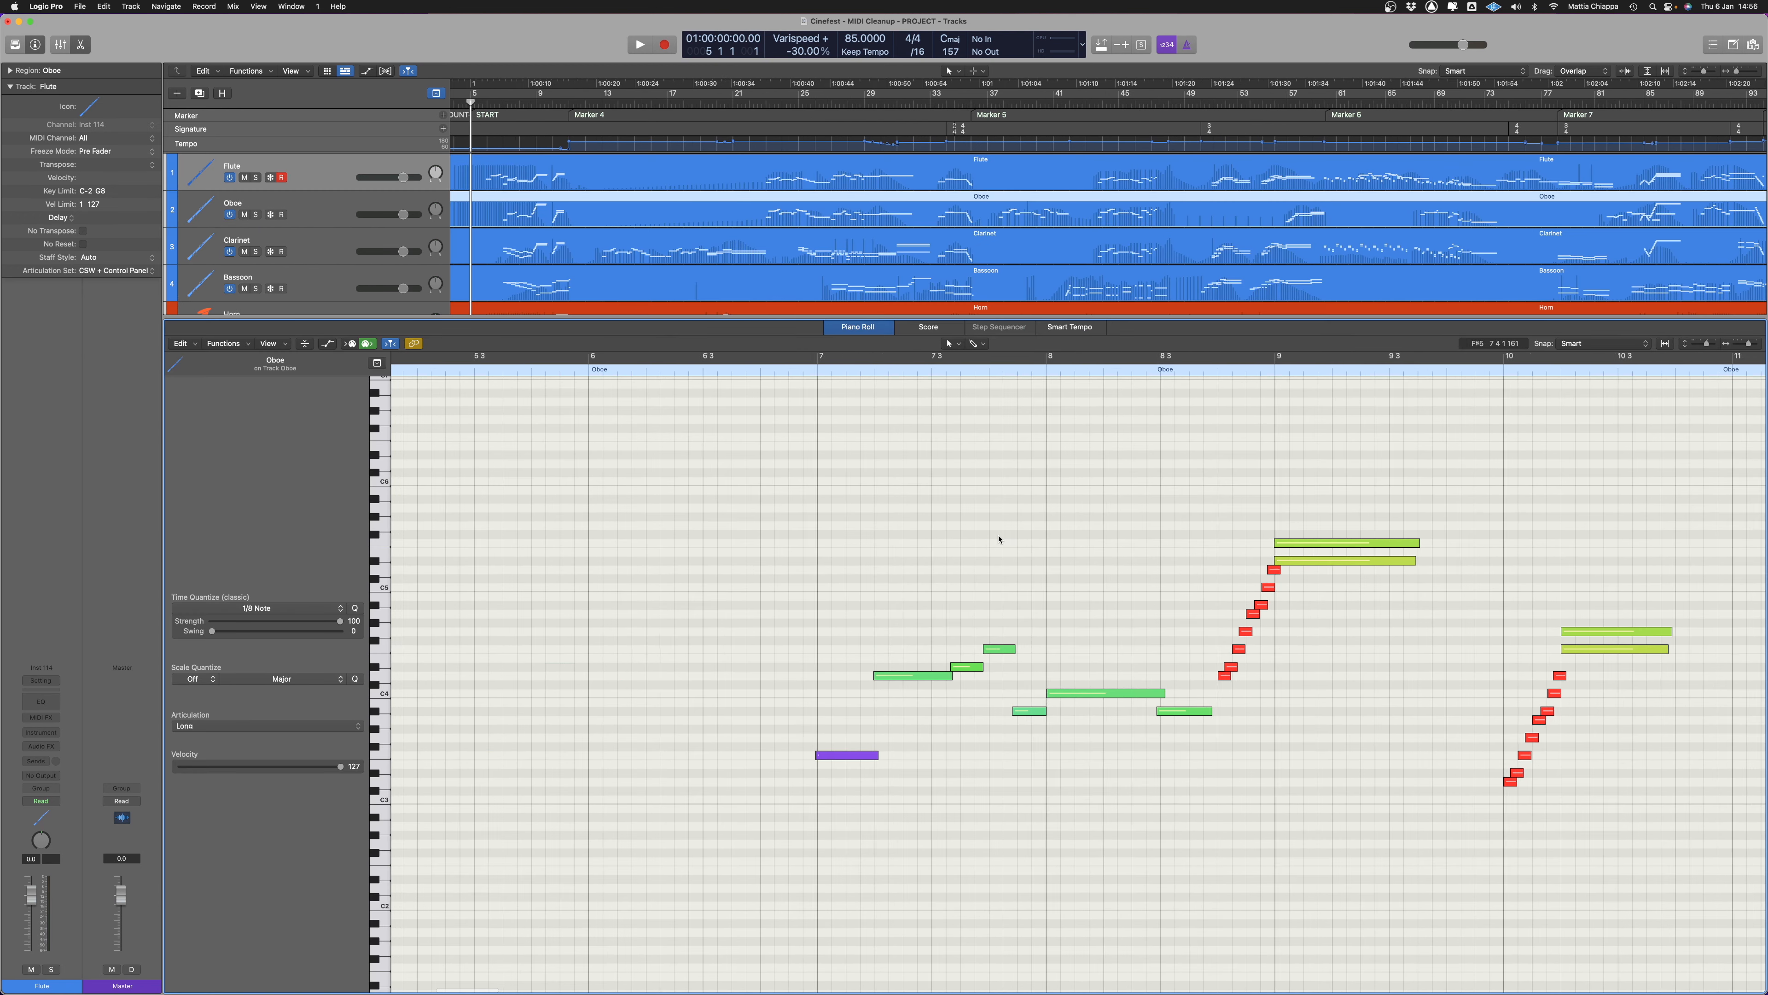
pyautogui.hscroll(10, 988, 535)
pyautogui.click(988, 370)
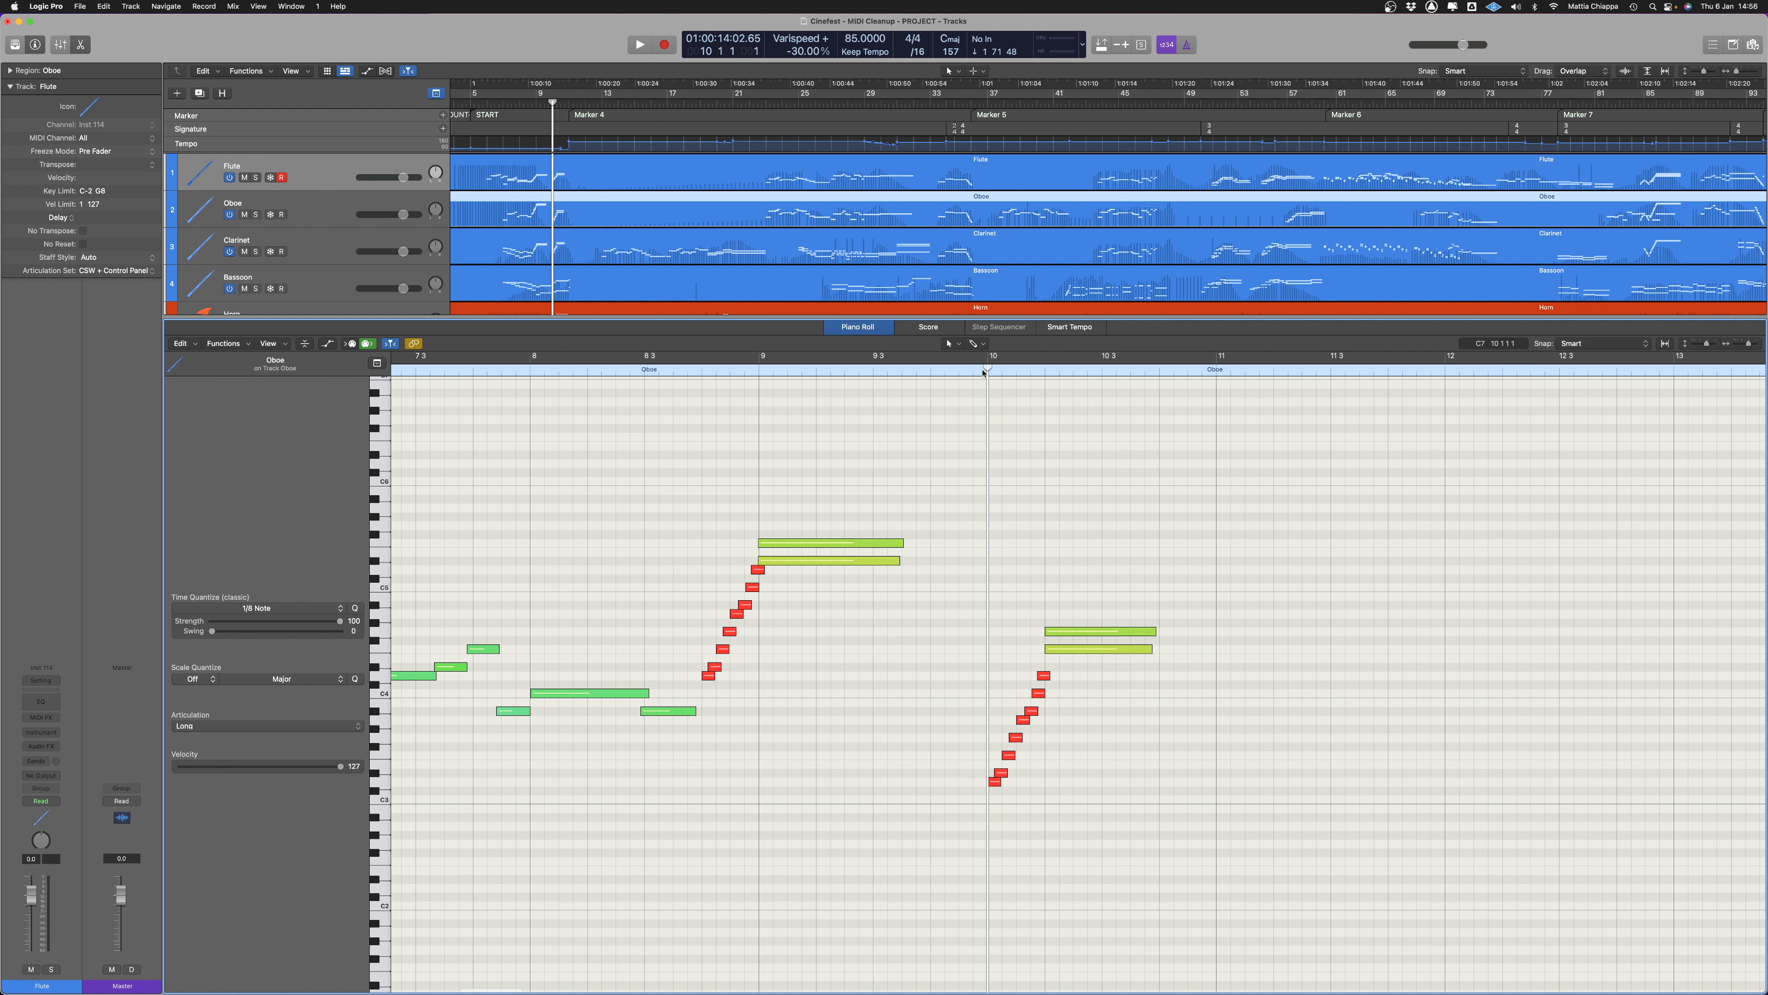
pyautogui.scroll(1, 1026, 524)
pyautogui.scroll(-2, 1026, 524)
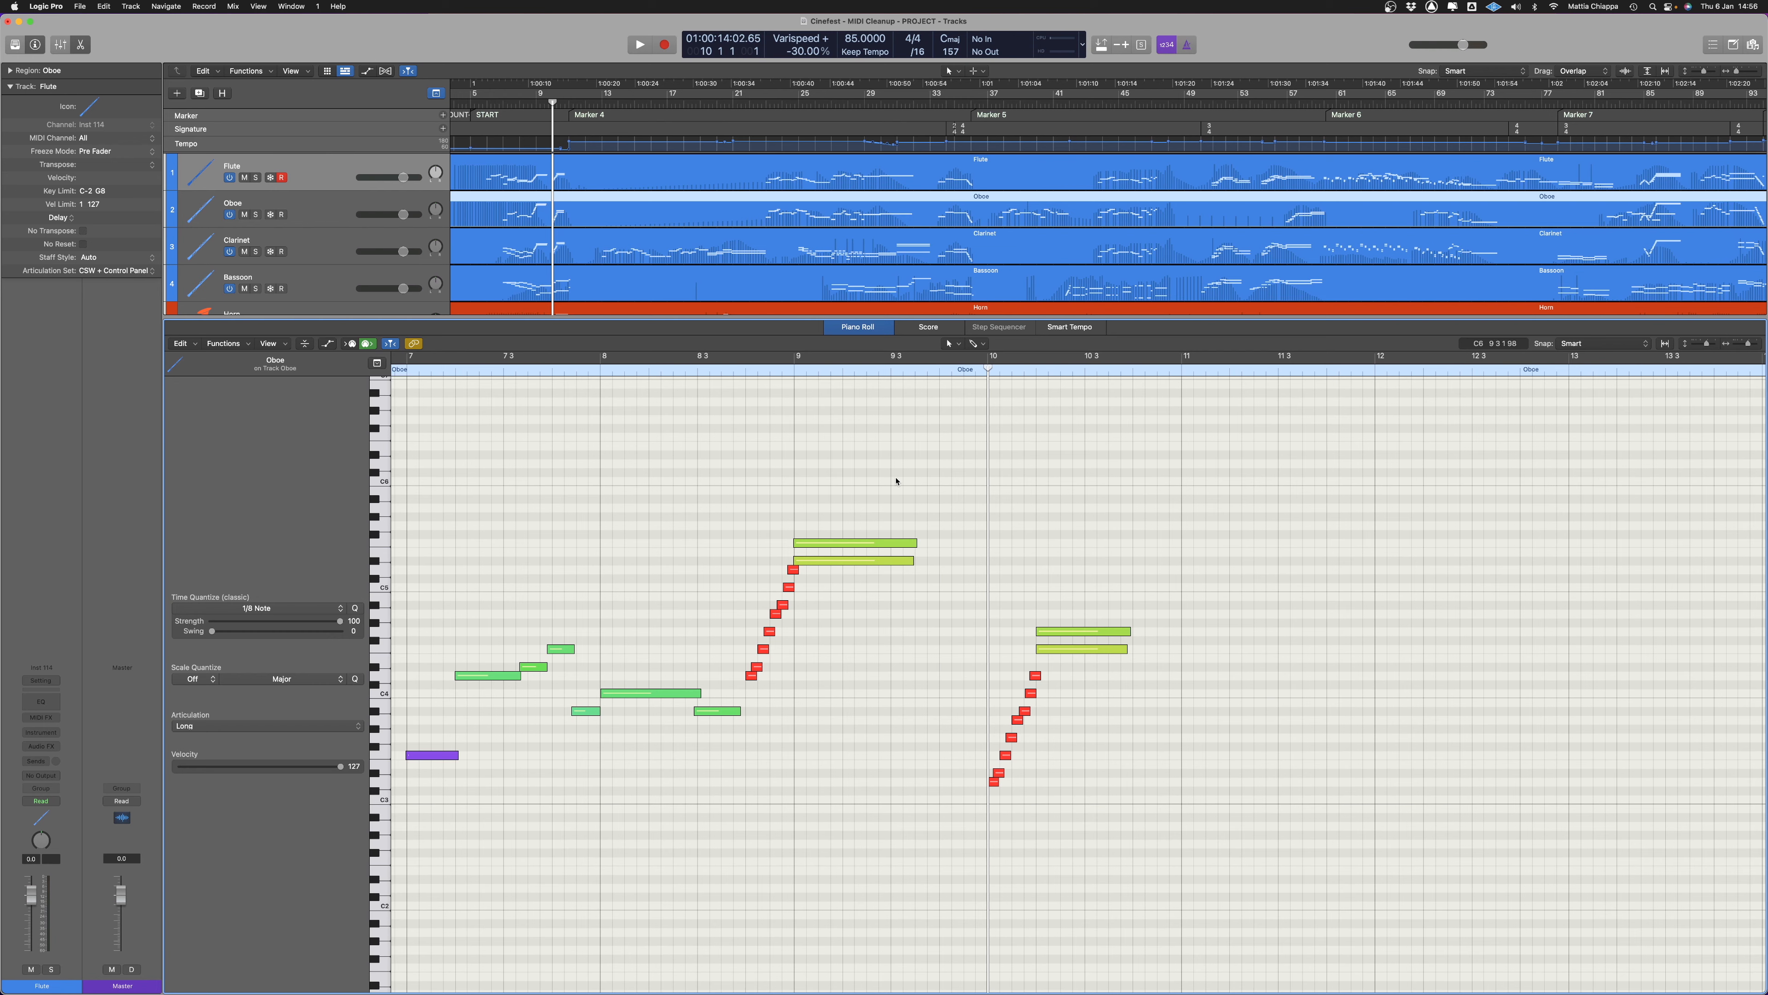
pyautogui.scroll(2, 892, 482)
# Show the notation in the Score editor and display only the Oboe part from its first page
pyautogui.click(930, 327)
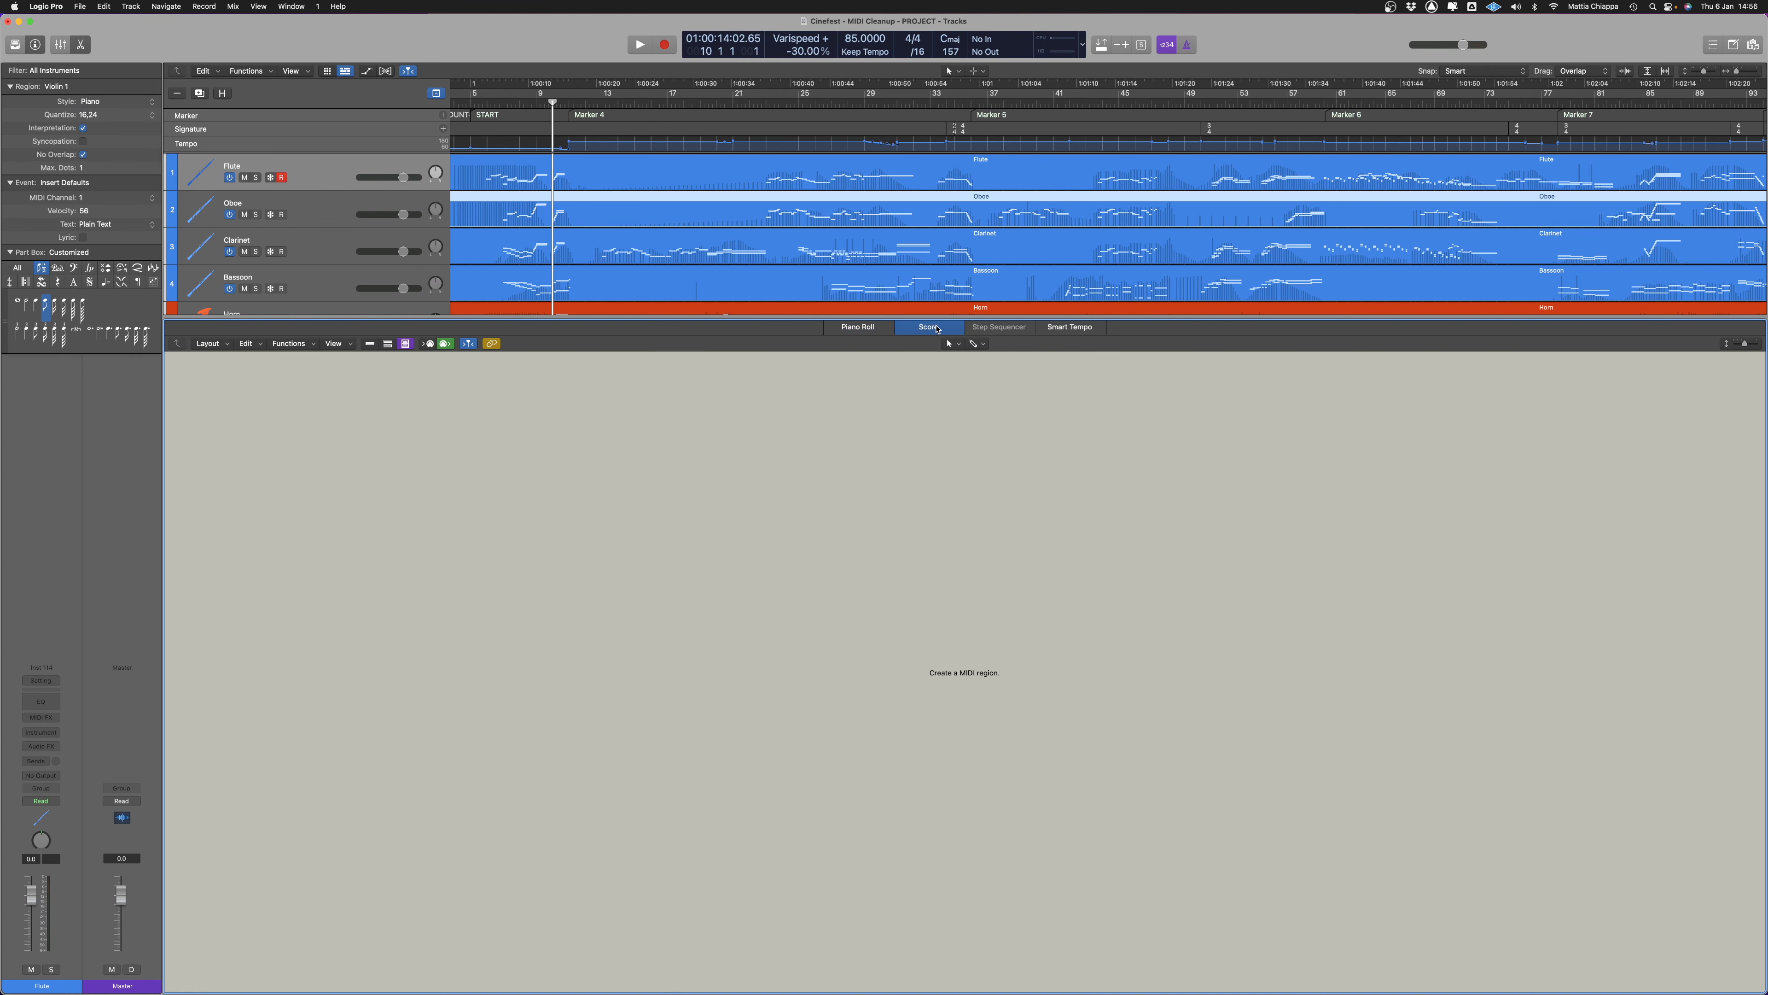
pyautogui.click(592, 251)
pyautogui.click(588, 217)
pyautogui.scroll(3, 510, 562)
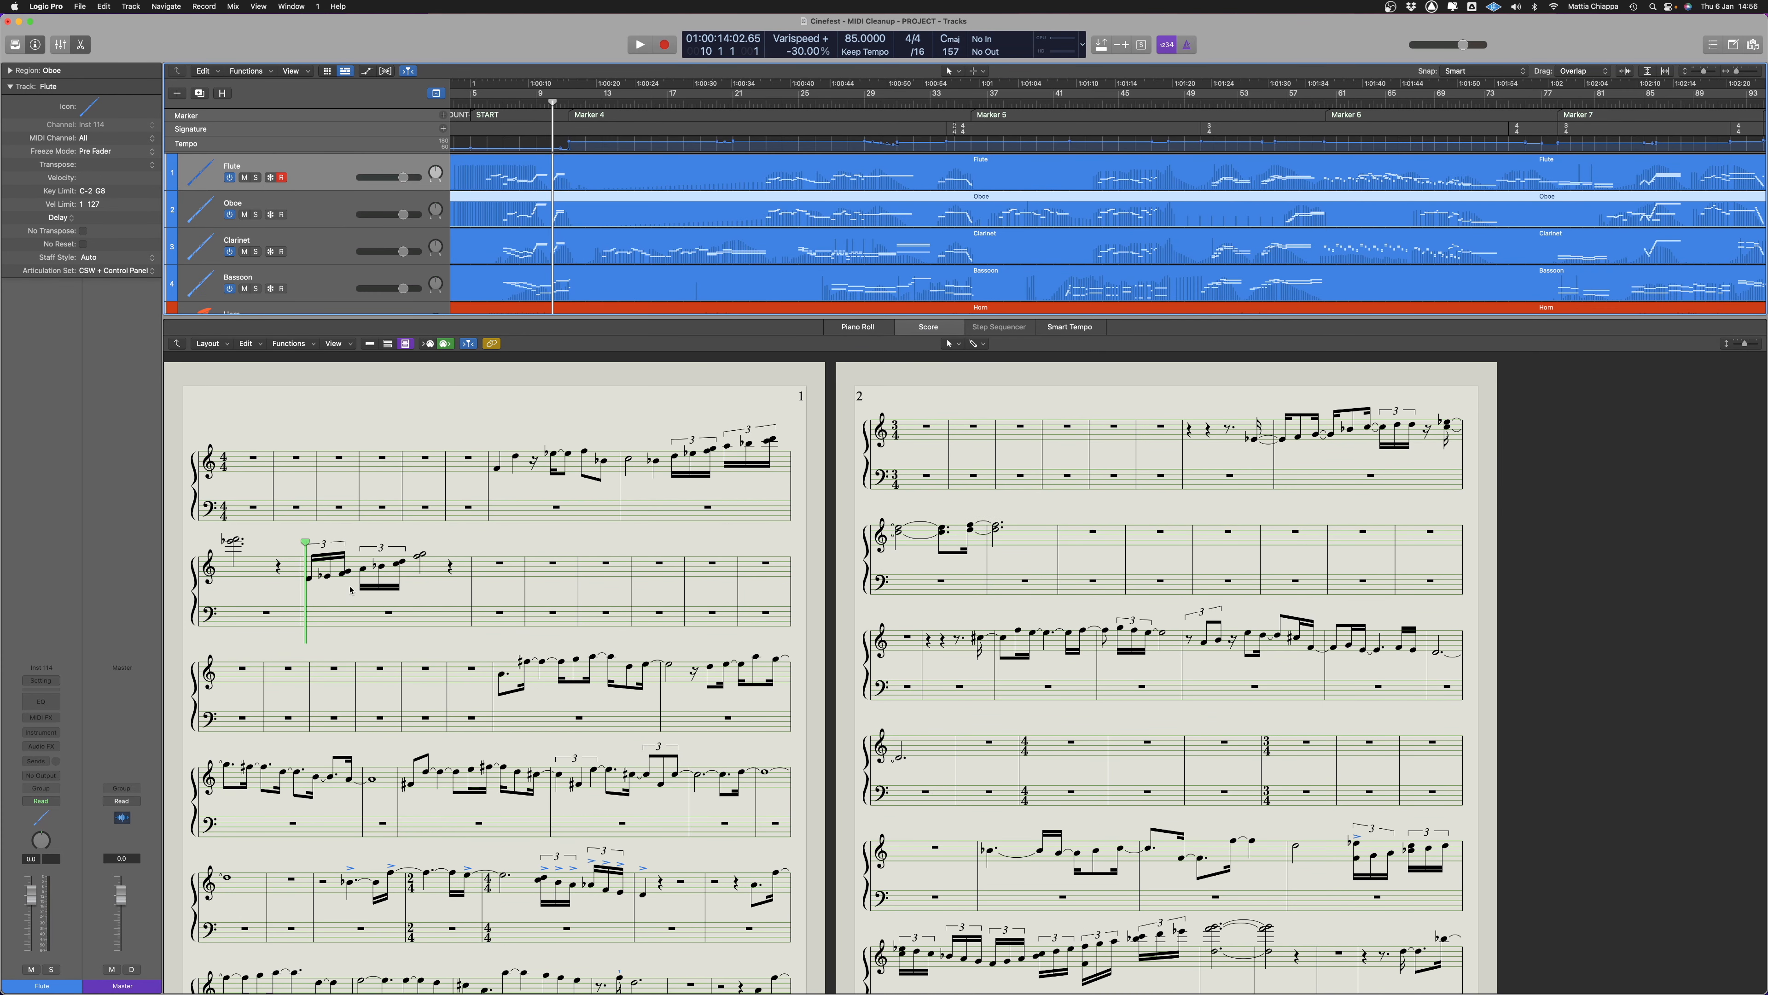
# Display the Flute part's notation and look over the woodwind regions around Markers 6 to 9
pyautogui.hscroll(10, 1050, 231)
pyautogui.hscroll(15, 1049, 231)
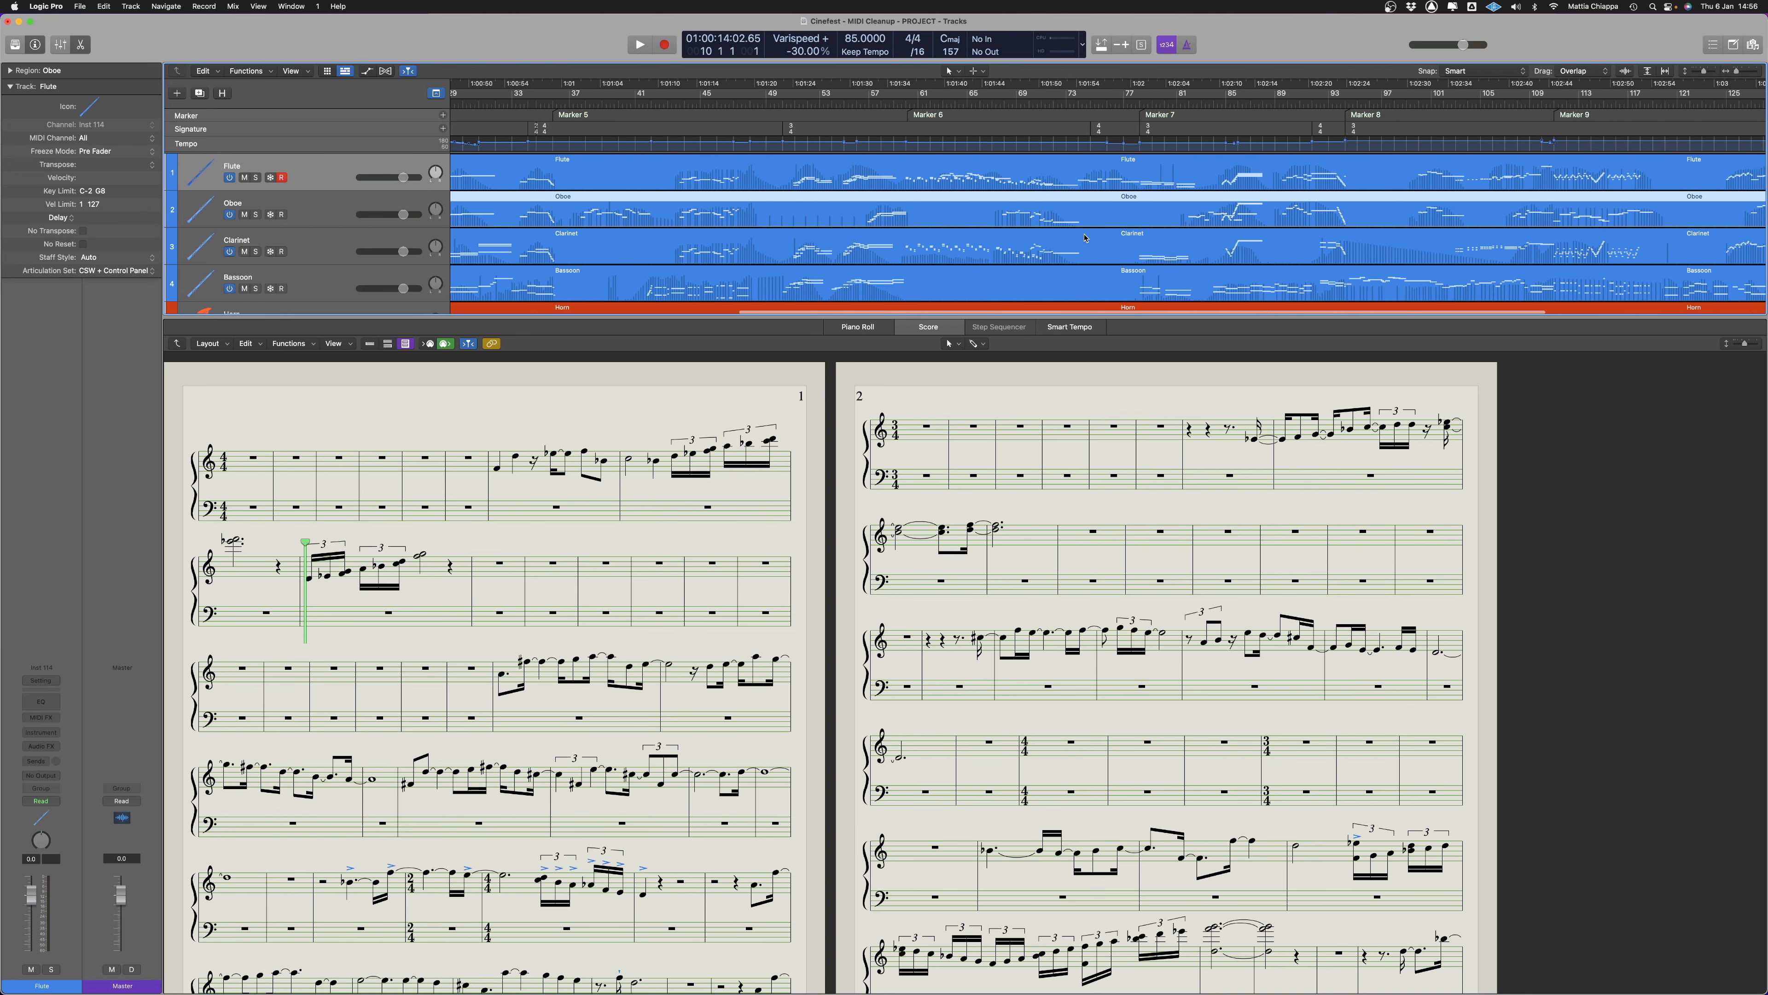
pyautogui.click(945, 178)
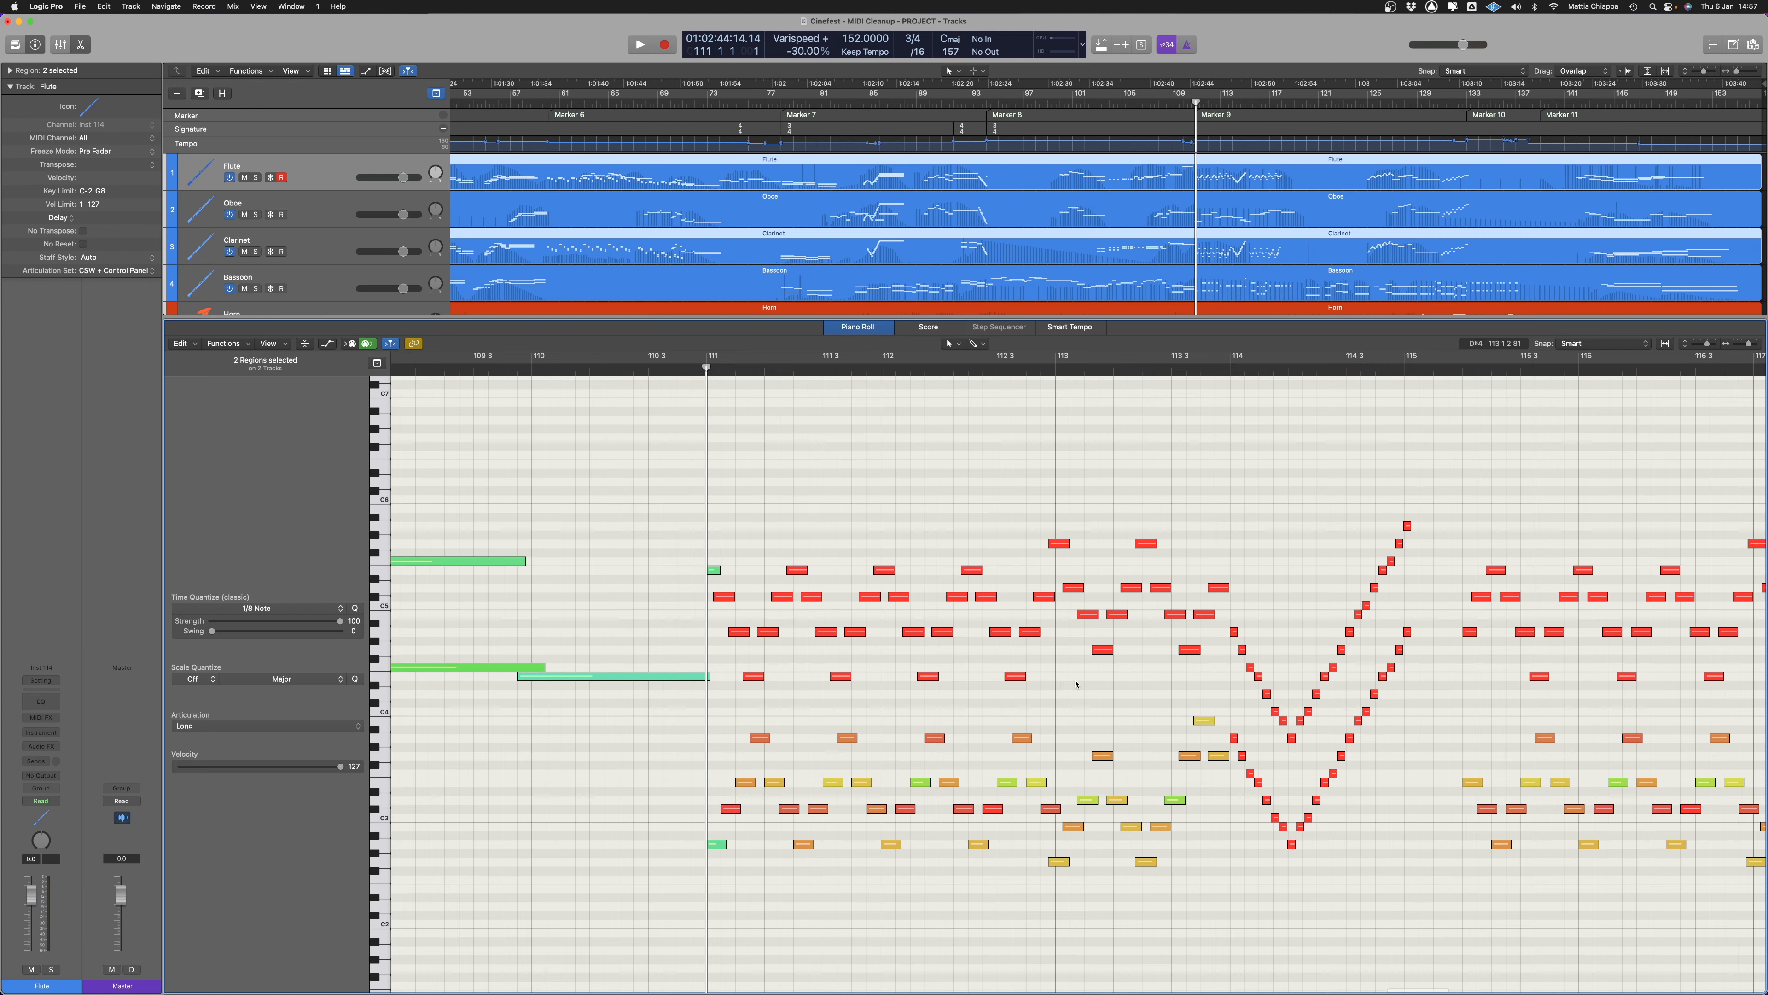
pyautogui.hscroll(5, 532, 544)
pyautogui.hscroll(-3, 533, 545)
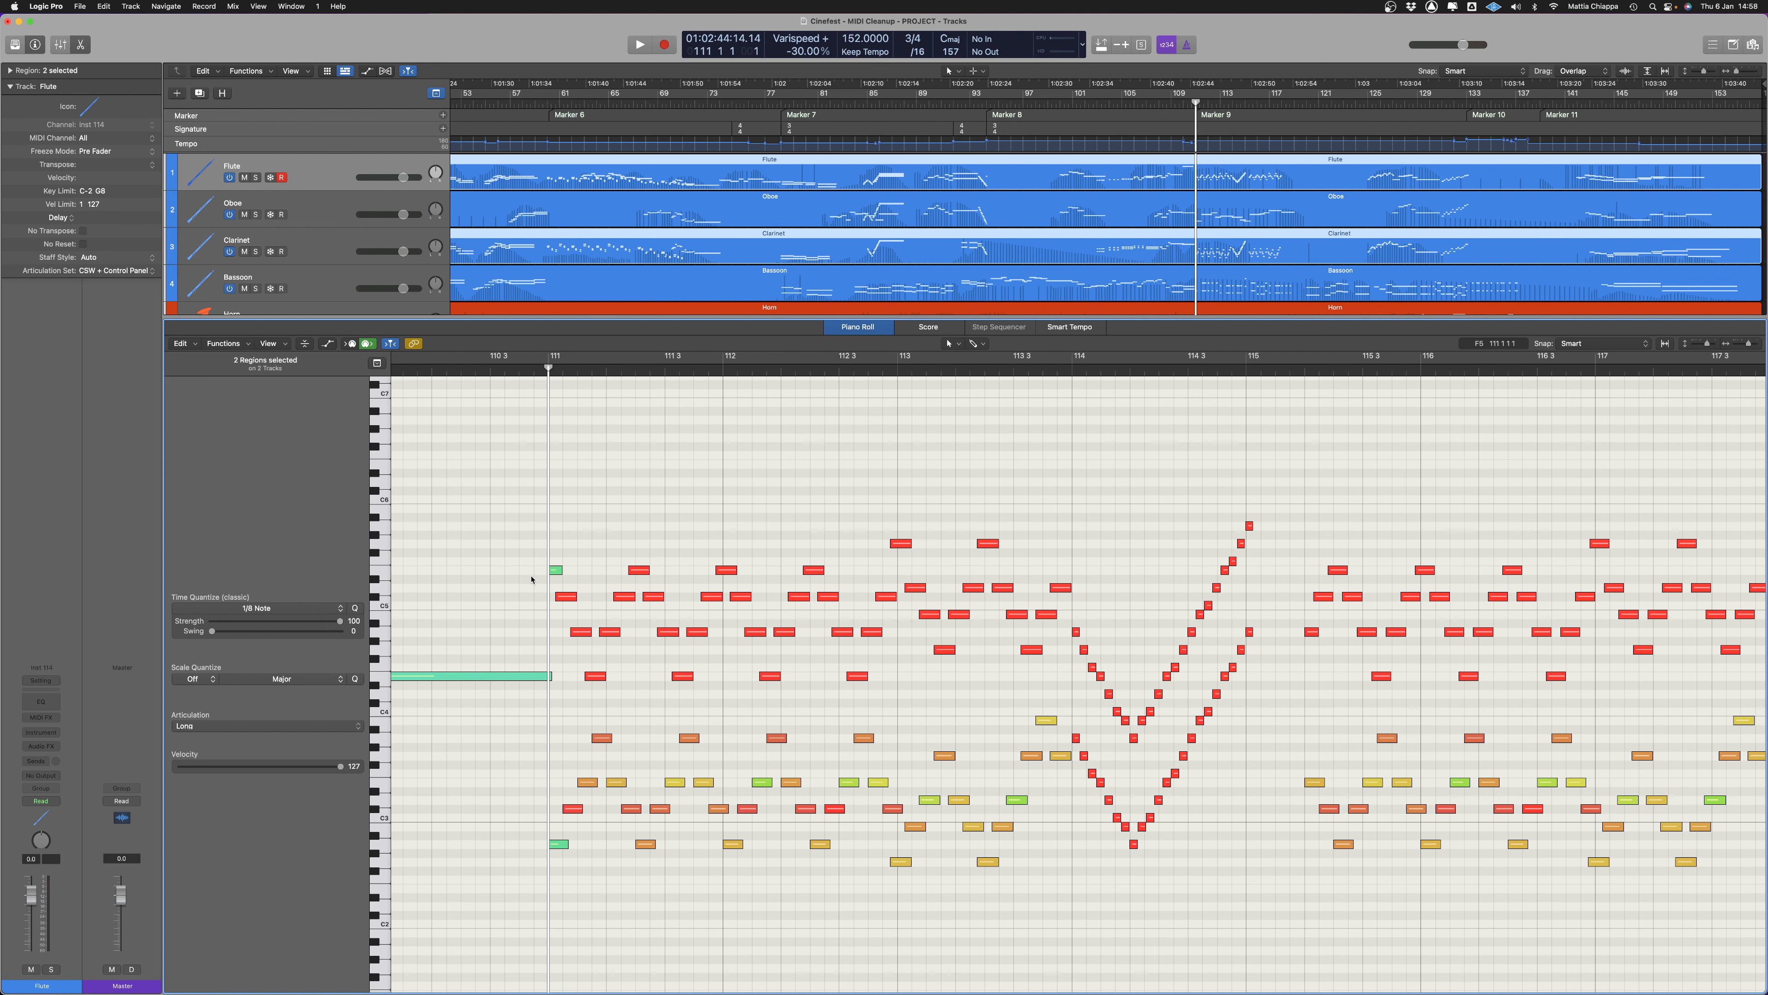
# Examine the Flute and Clarinet notes from bar 111 in the Piano Roll and show the Flute's passage as notation
pyautogui.hscroll(2, 1068, 695)
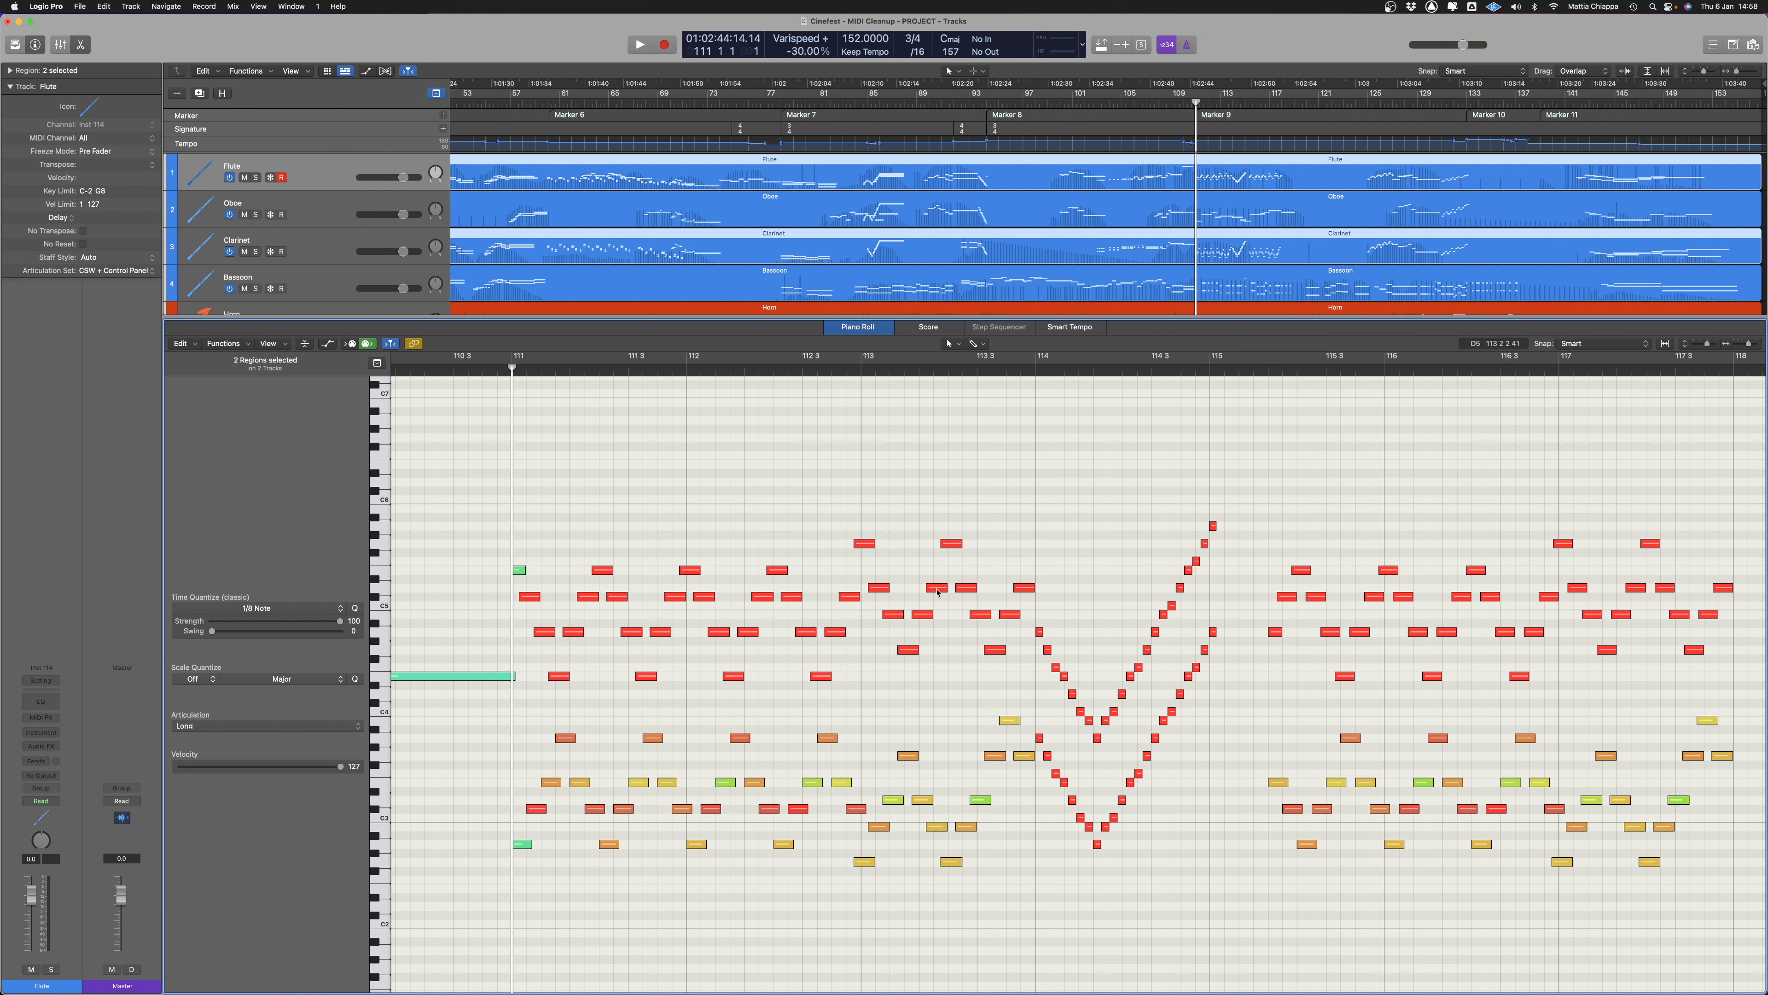
pyautogui.click(934, 330)
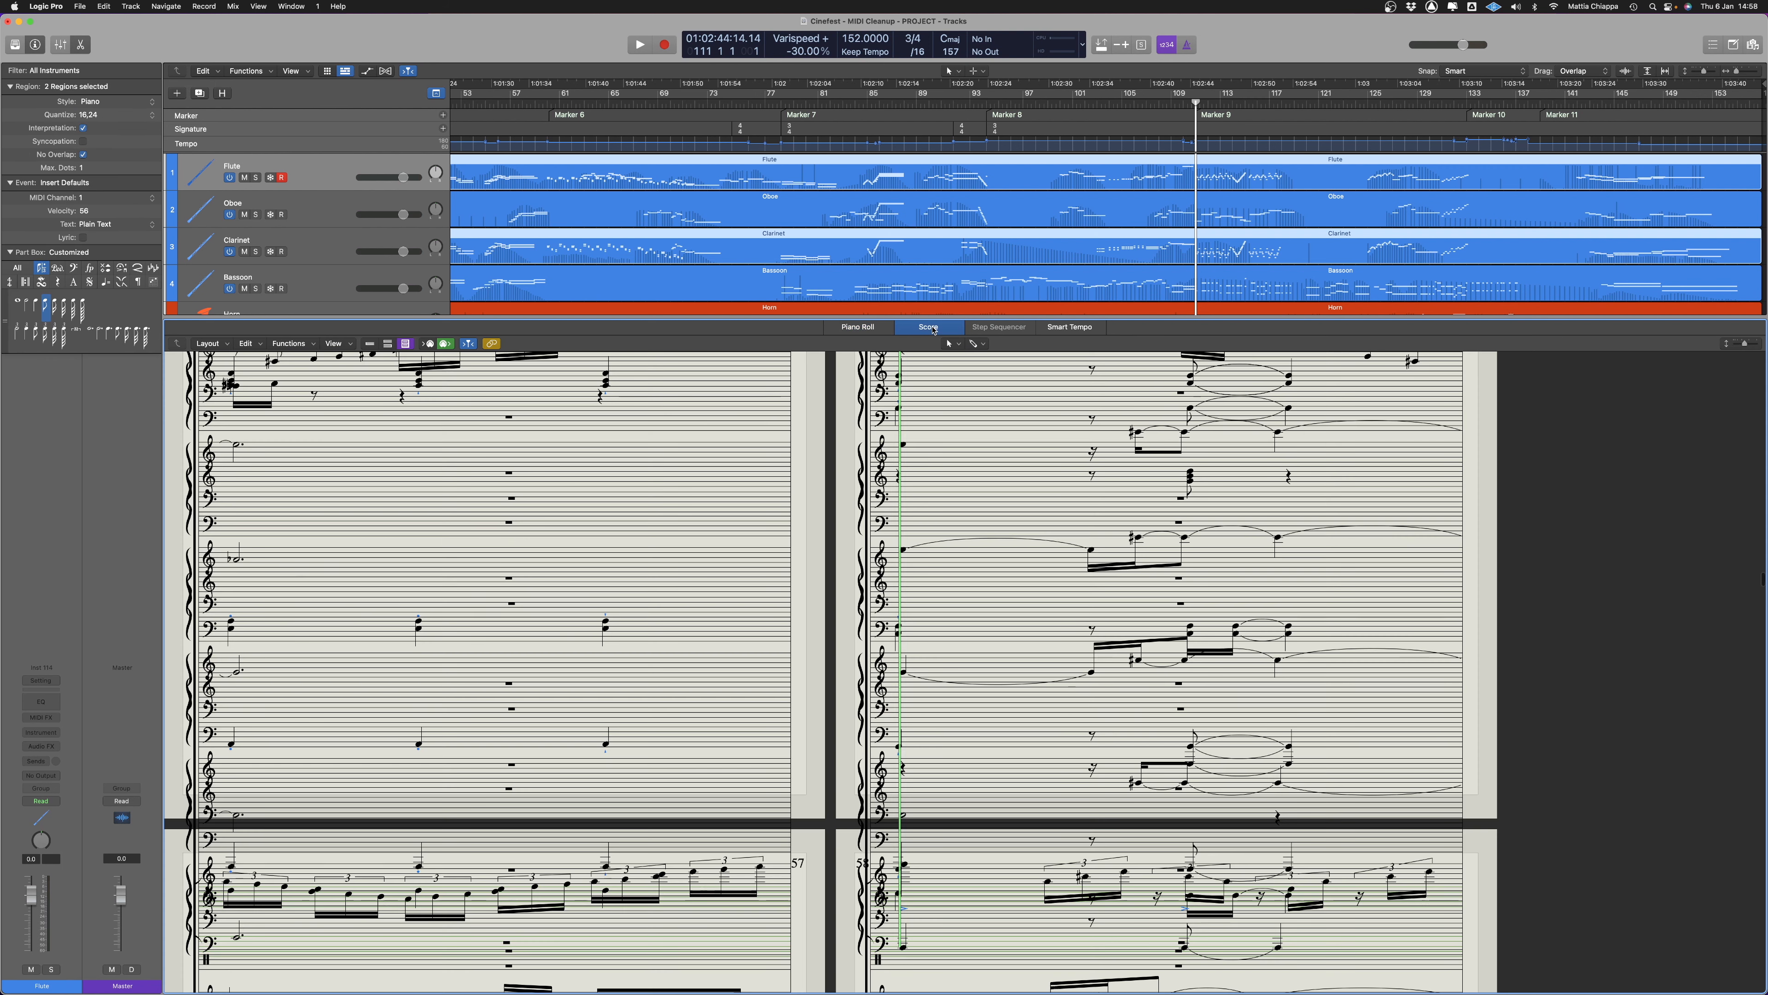
pyautogui.click(1216, 169)
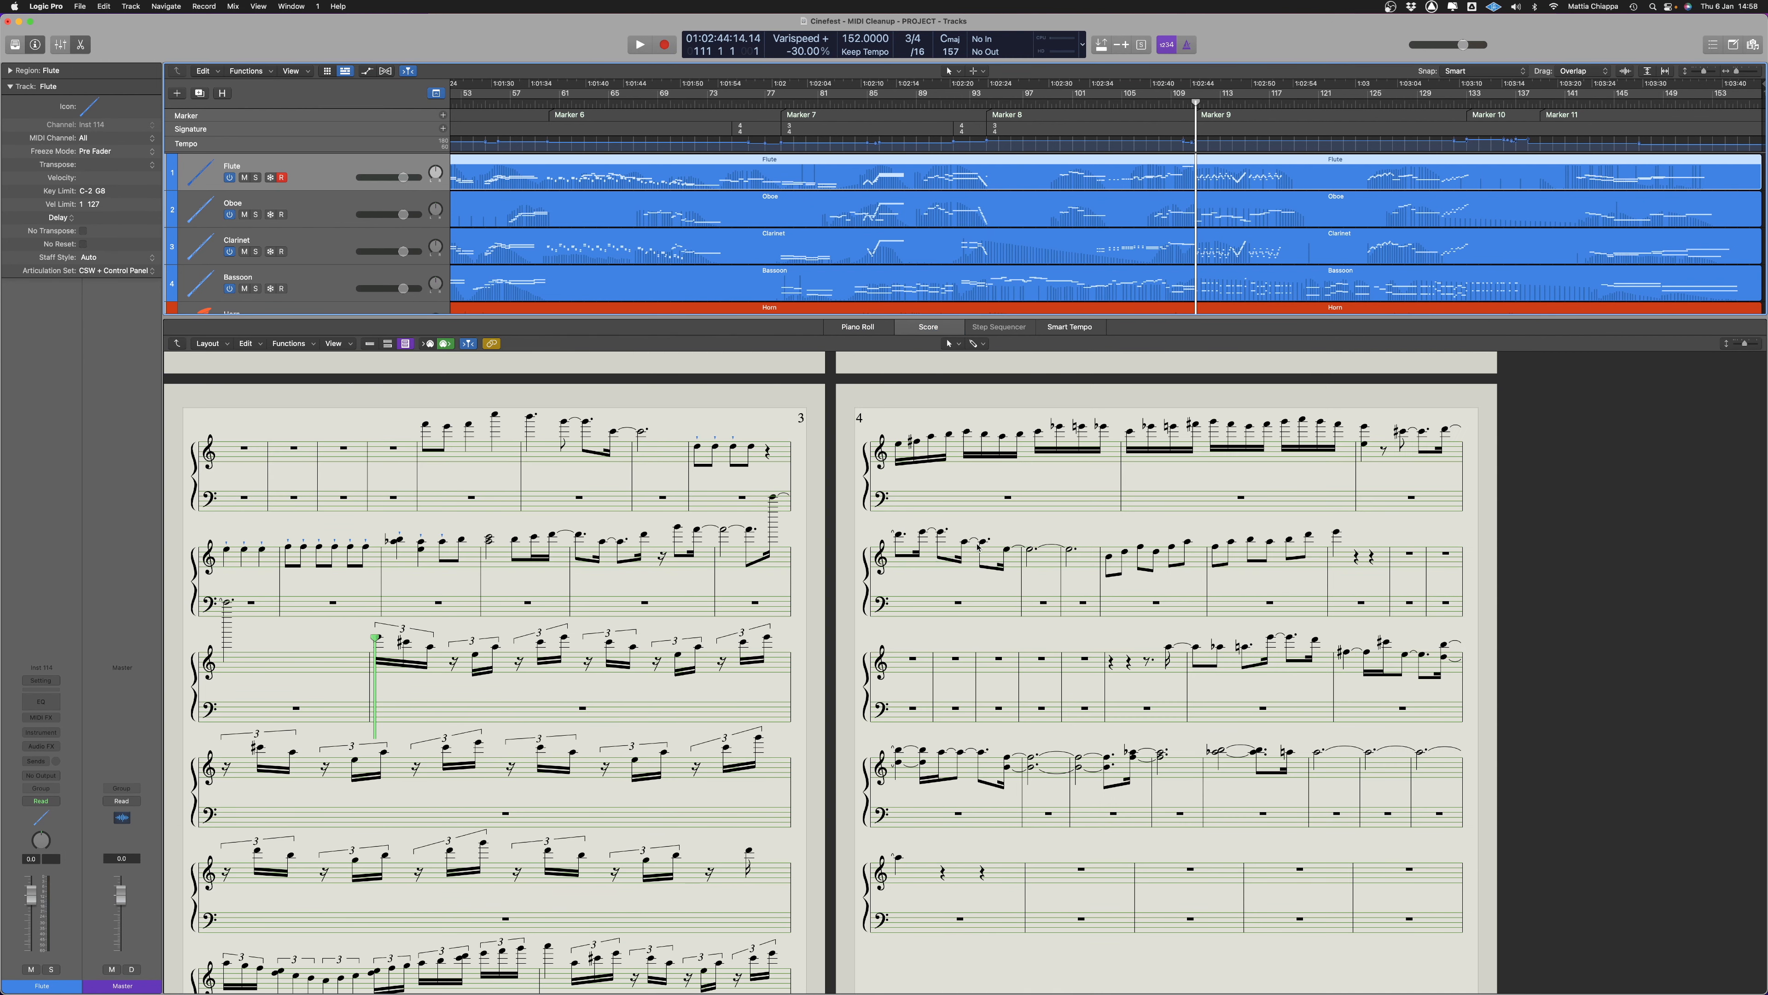
pyautogui.scroll(3, 898, 558)
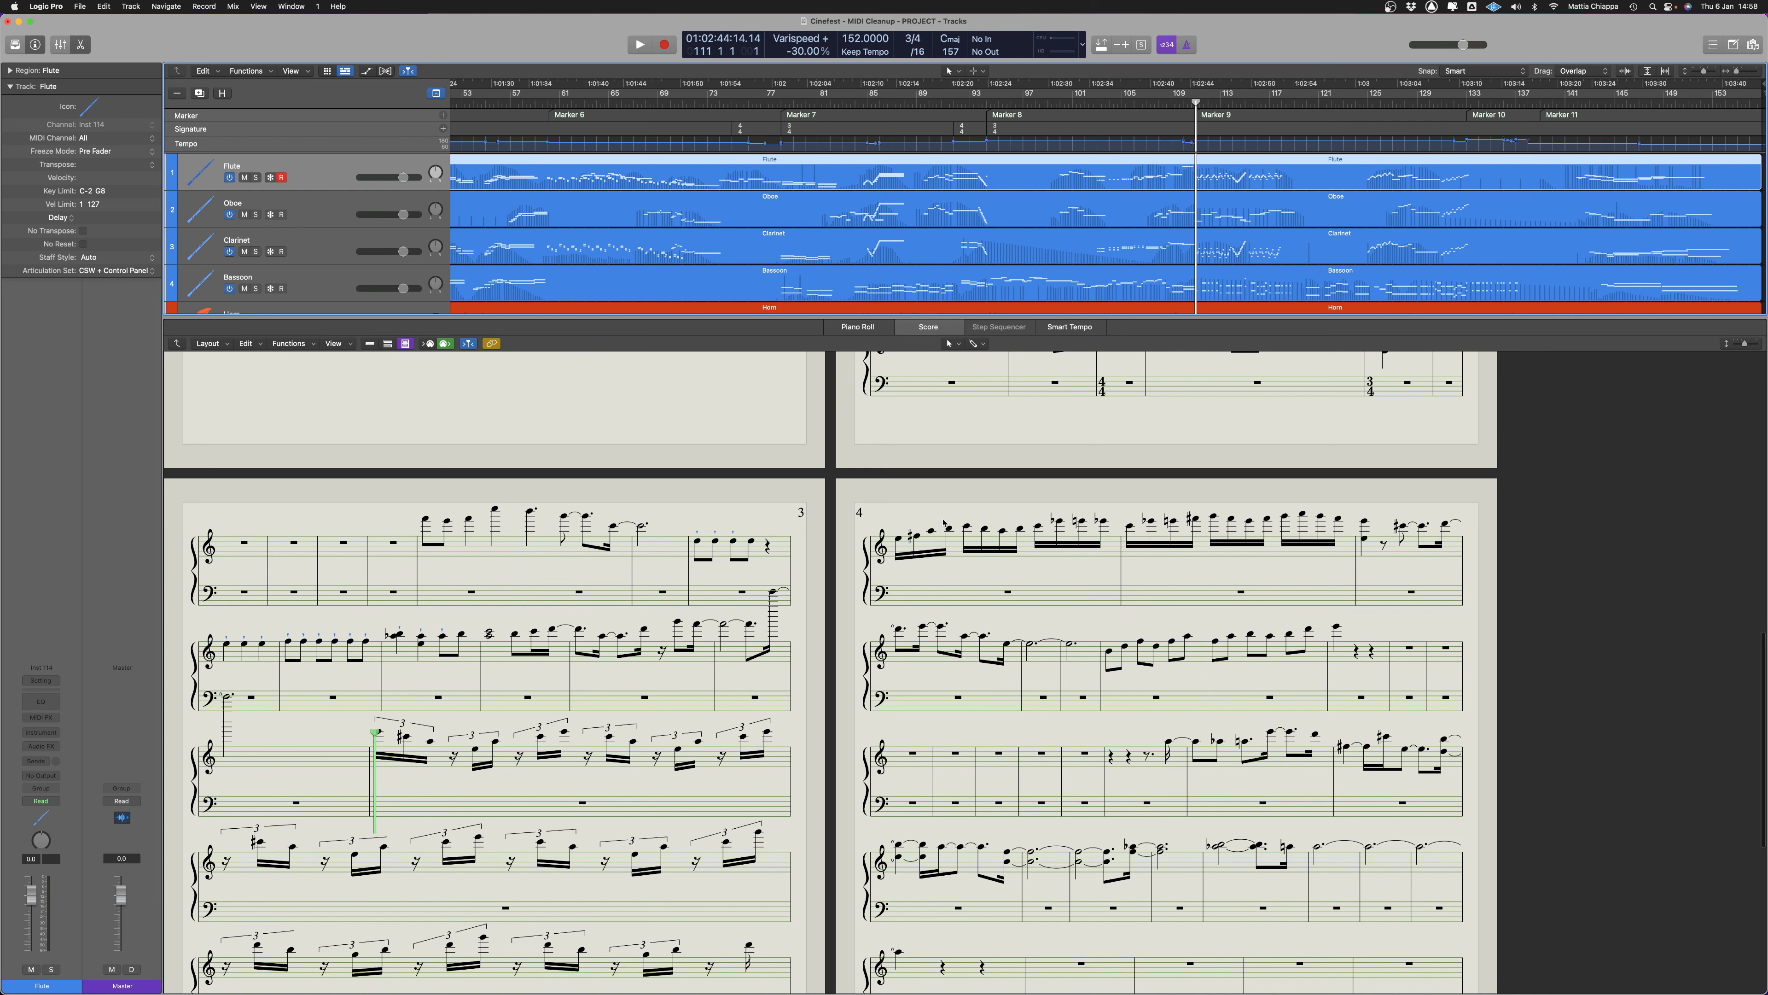
# Close the editor area and select the regions of all instrument tracks from Flute to Basses
pyautogui.press('e')
pyautogui.click(1031, 975)
pyautogui.moveTo(1031, 976); pyautogui.dragTo(1022, 93)
pyautogui.scroll(1, 952, 383)
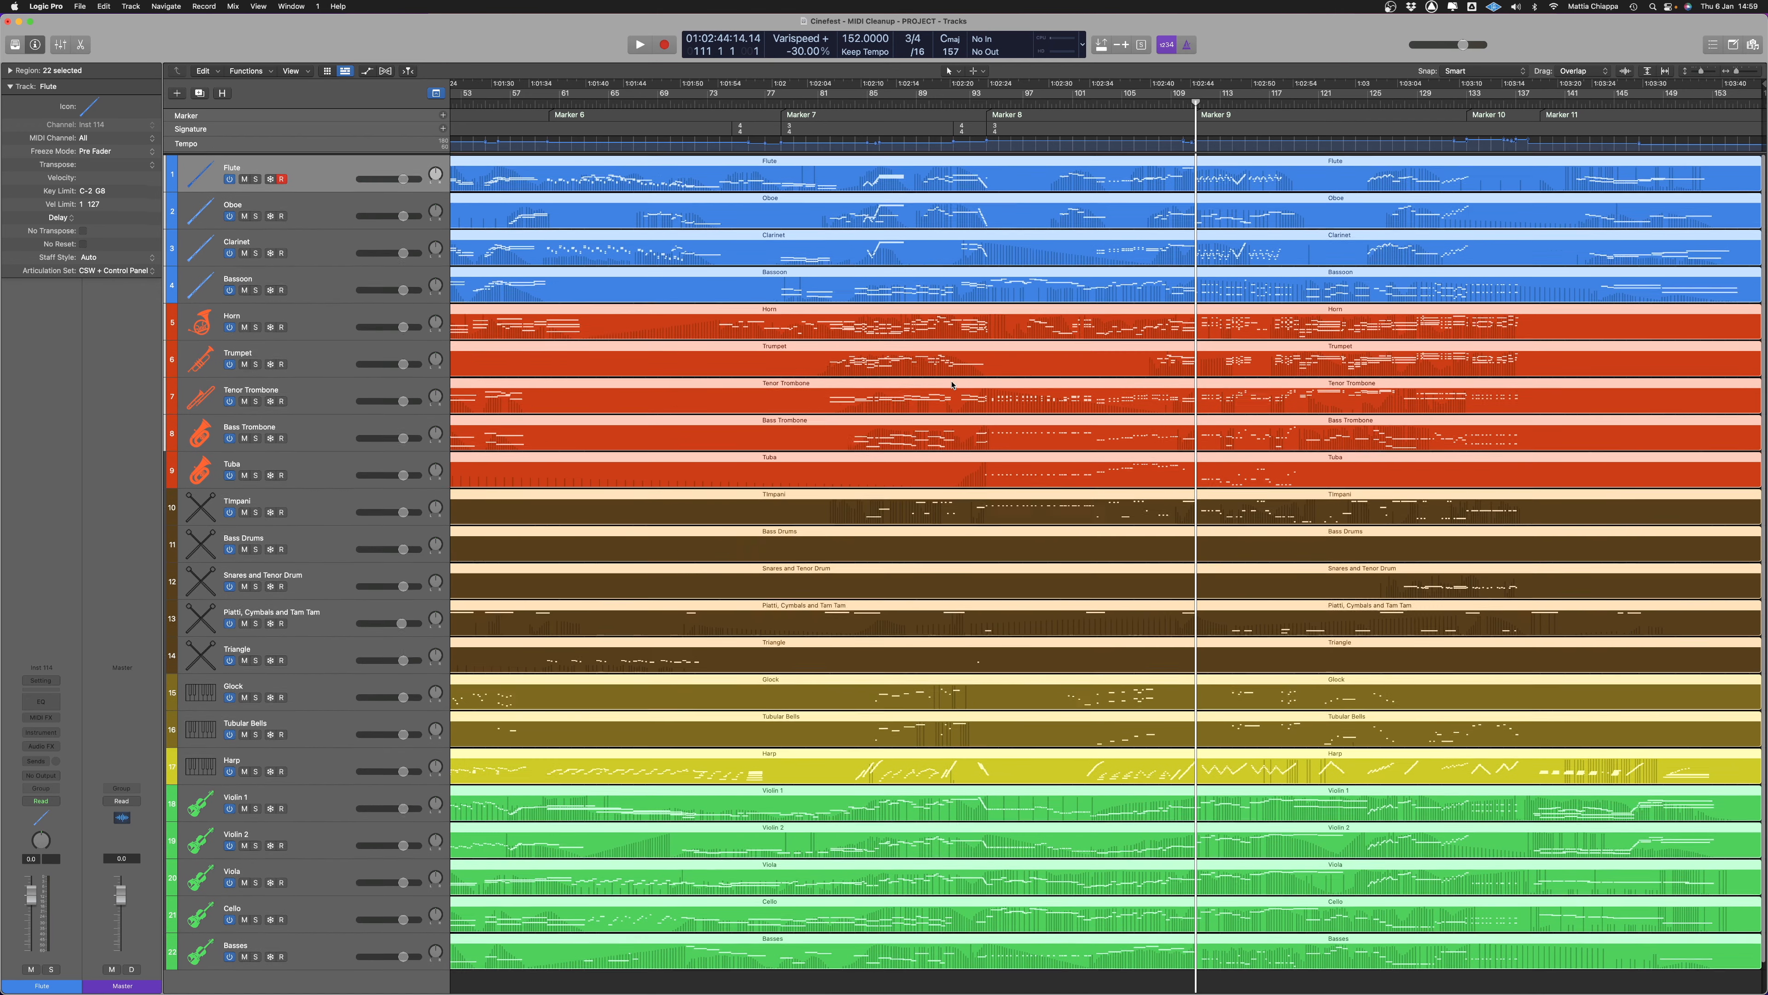
# Open the selected regions in a separate Score Editor window and export the score
pyautogui.click(290, 7)
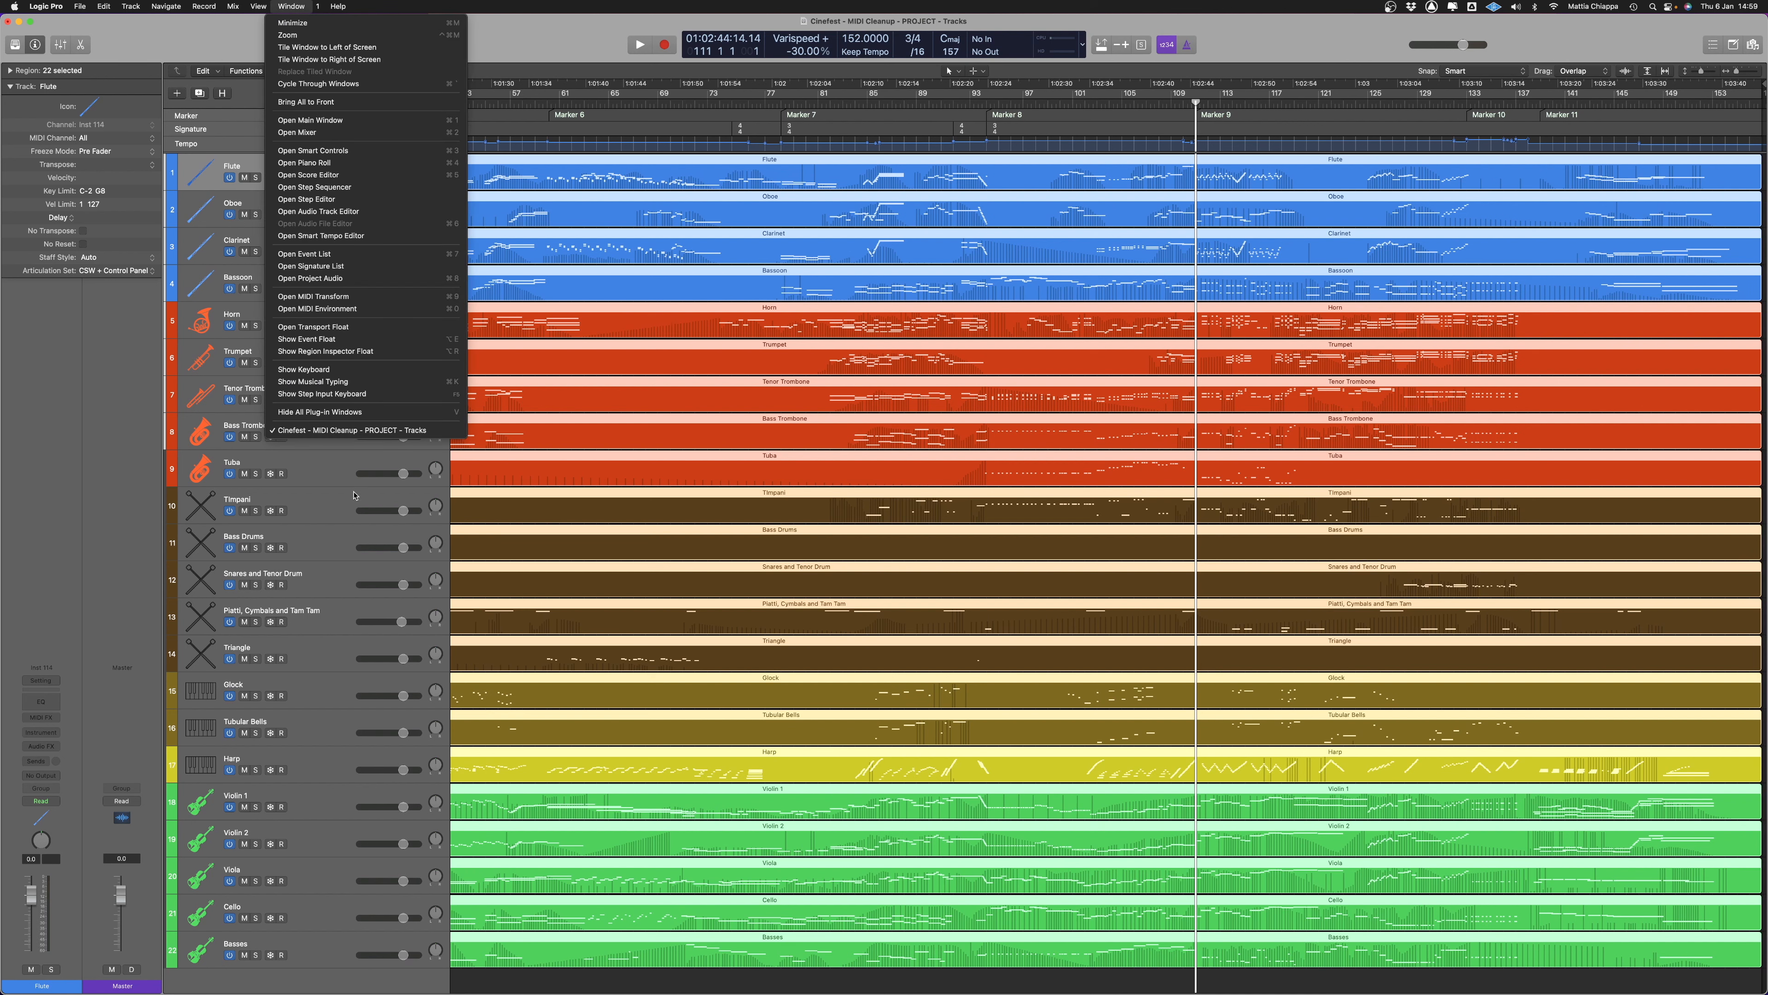
pyautogui.click(340, 175)
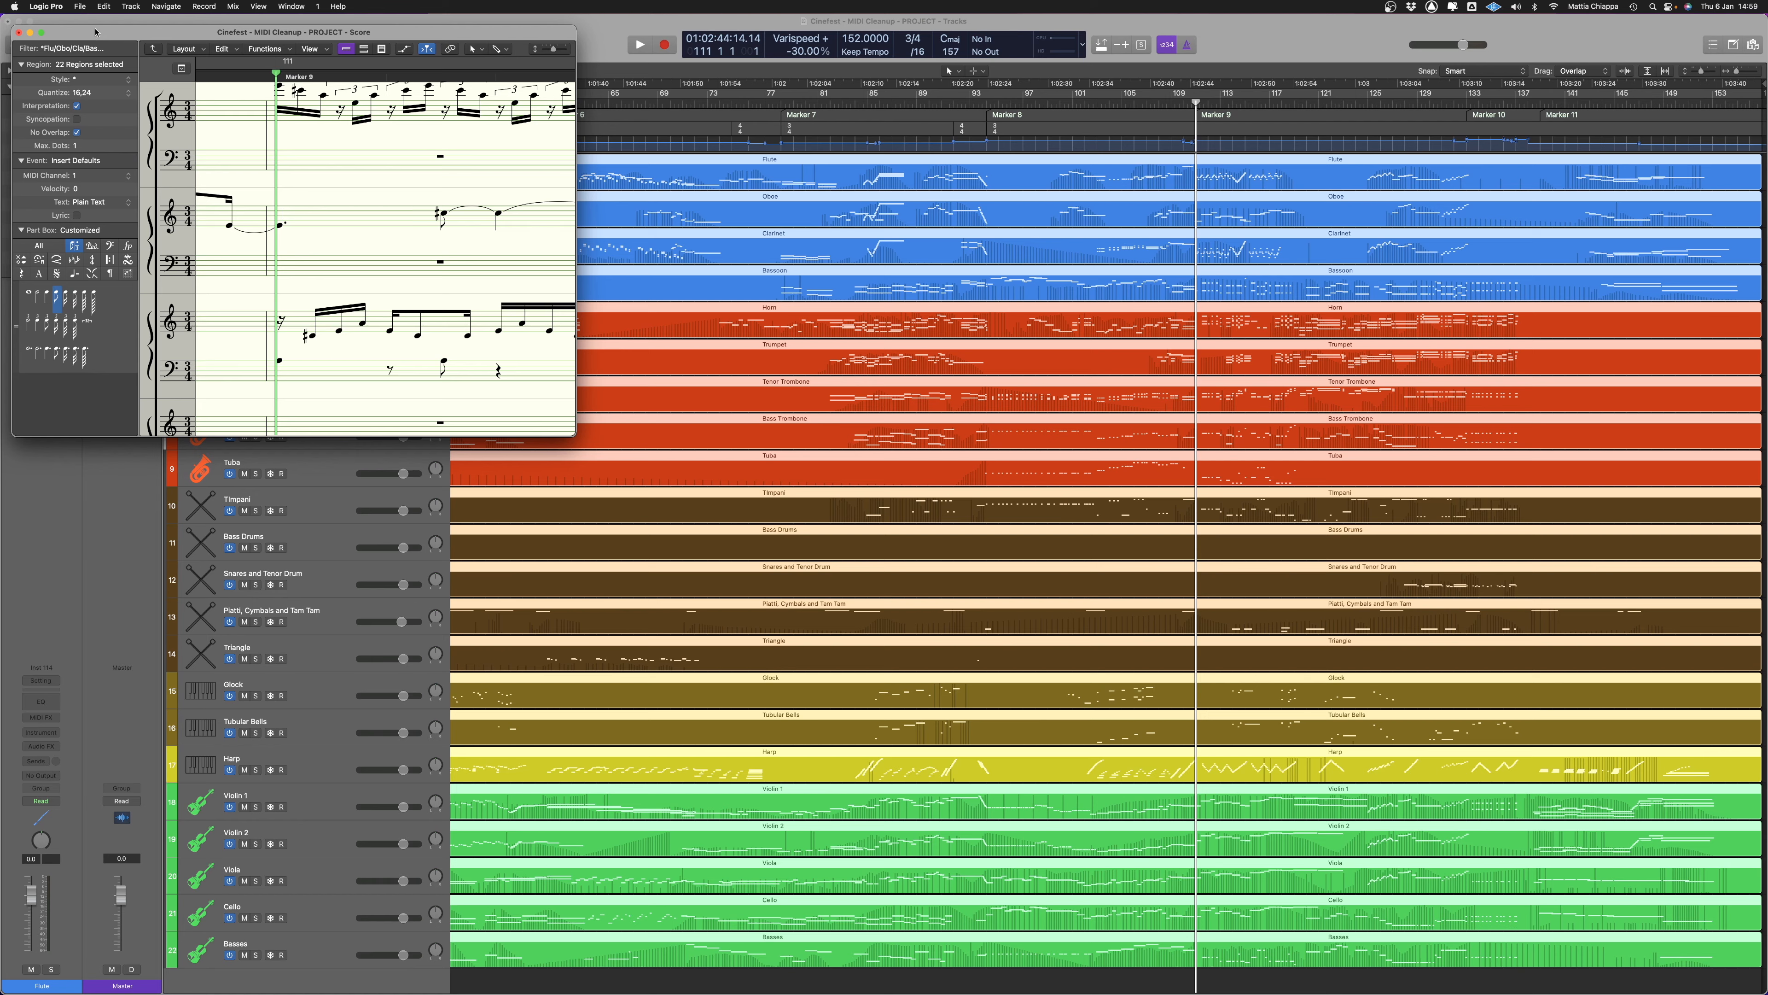
pyautogui.moveTo(96, 32); pyautogui.dragTo(707, 48)
pyautogui.click(80, 6)
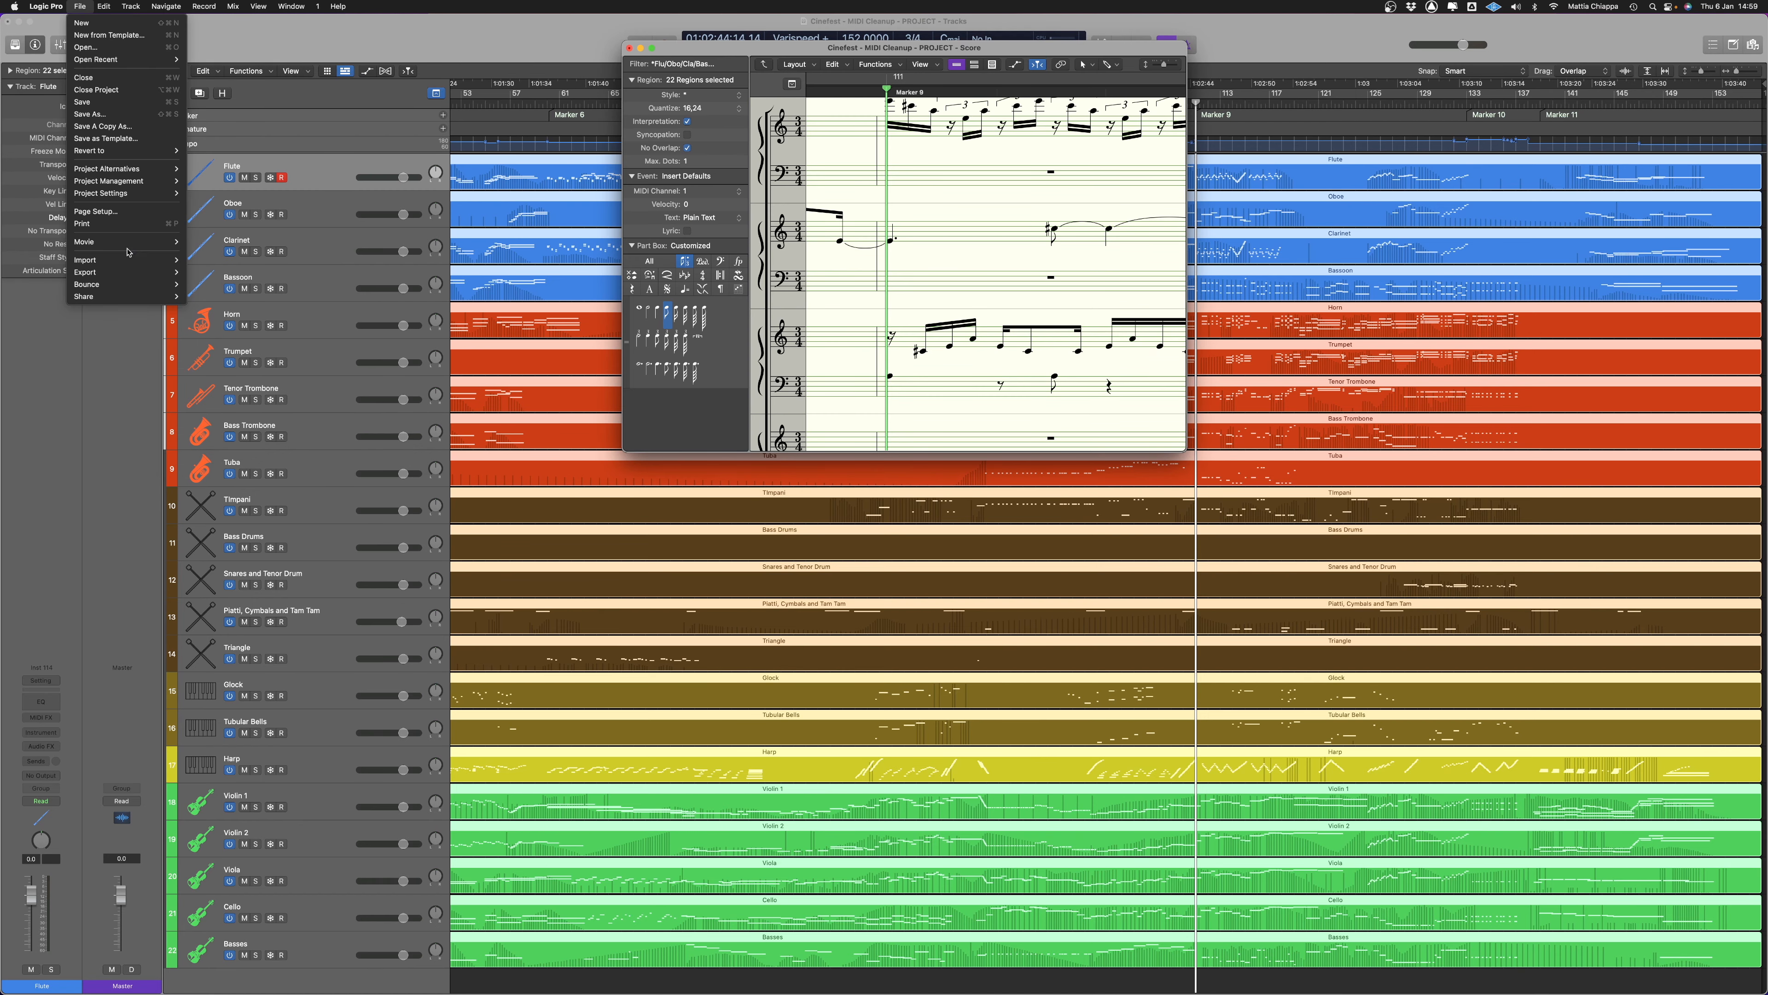
pyautogui.moveTo(126, 271)
pyautogui.click(261, 412)
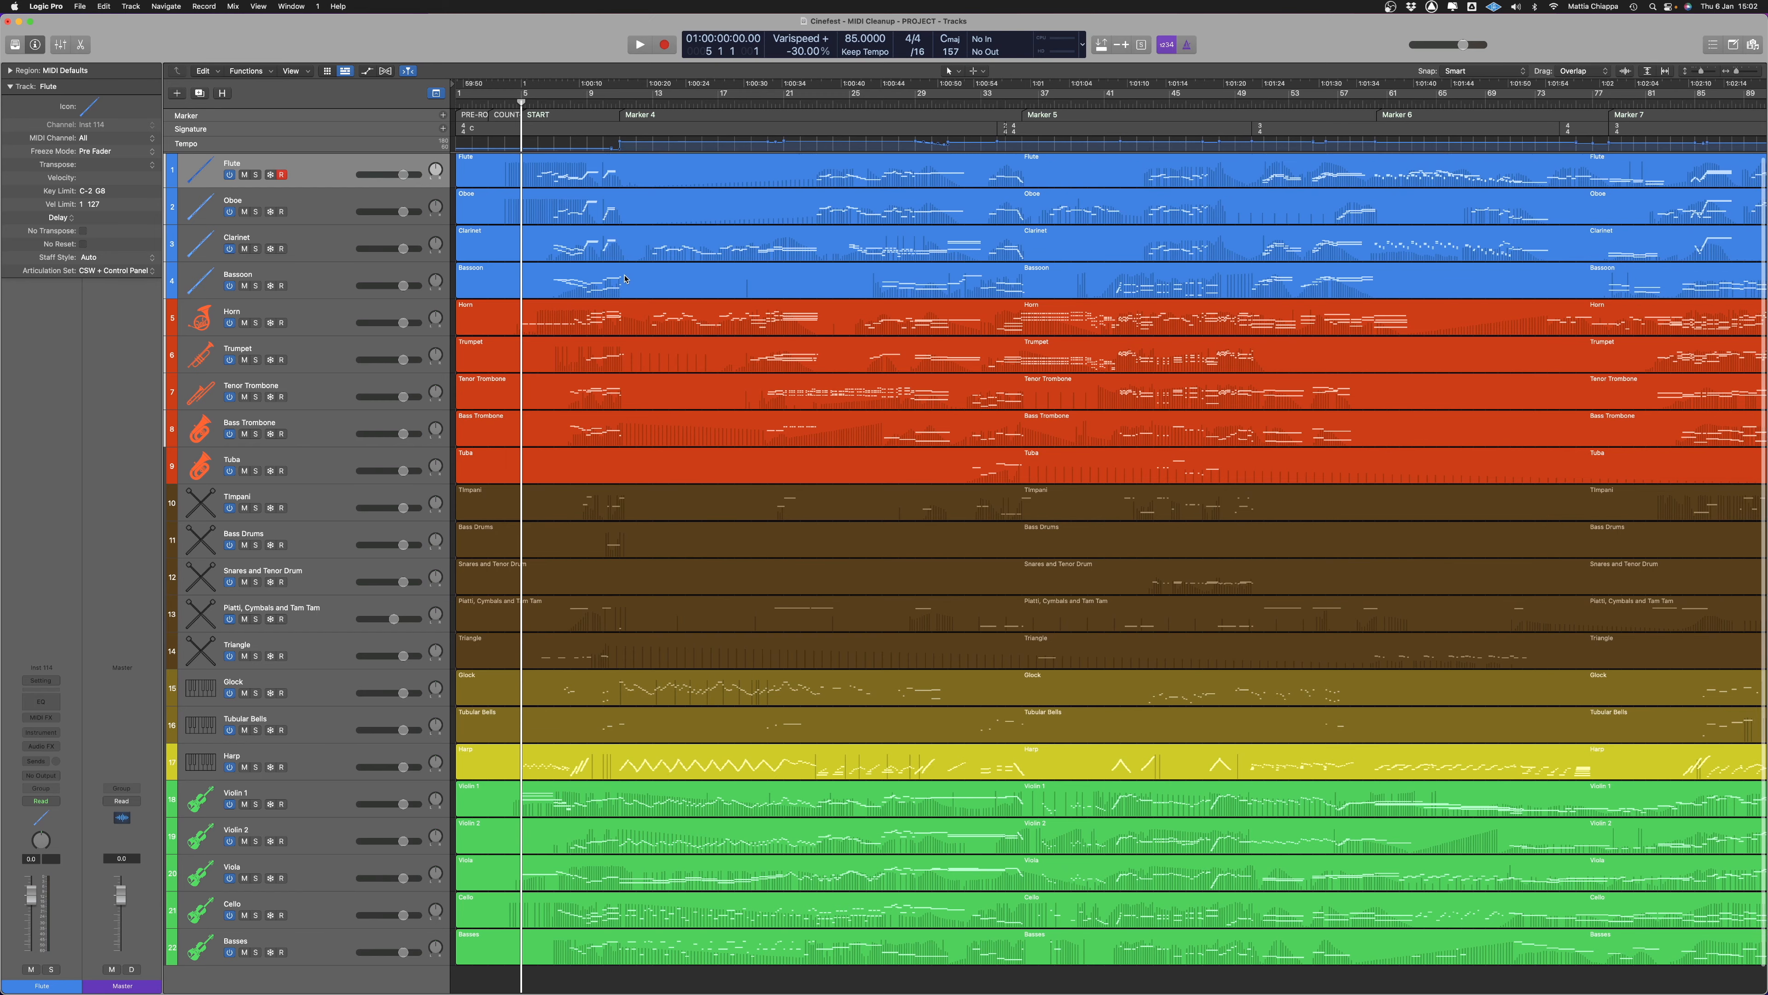
# Place the playhead at bar 5 by the START marker and look over the MIDI tracks and the BBC audio tracks
pyautogui.scroll(-1, 625, 279)
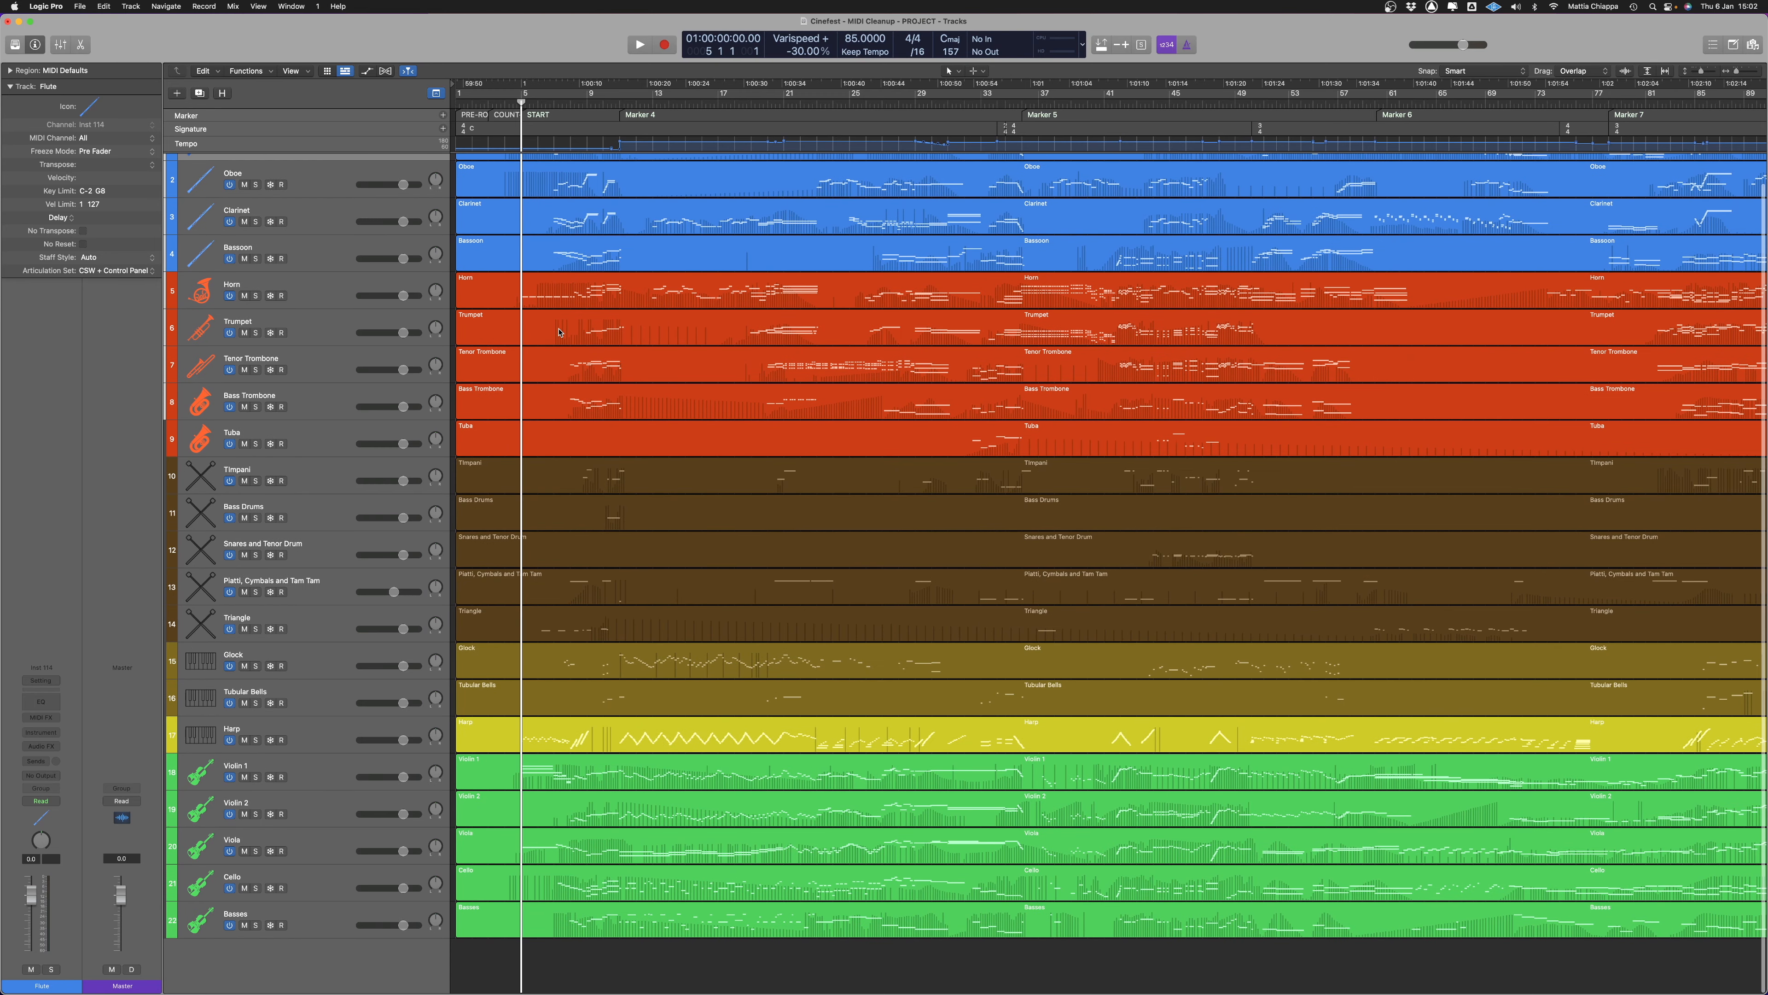
pyautogui.scroll(1, 559, 333)
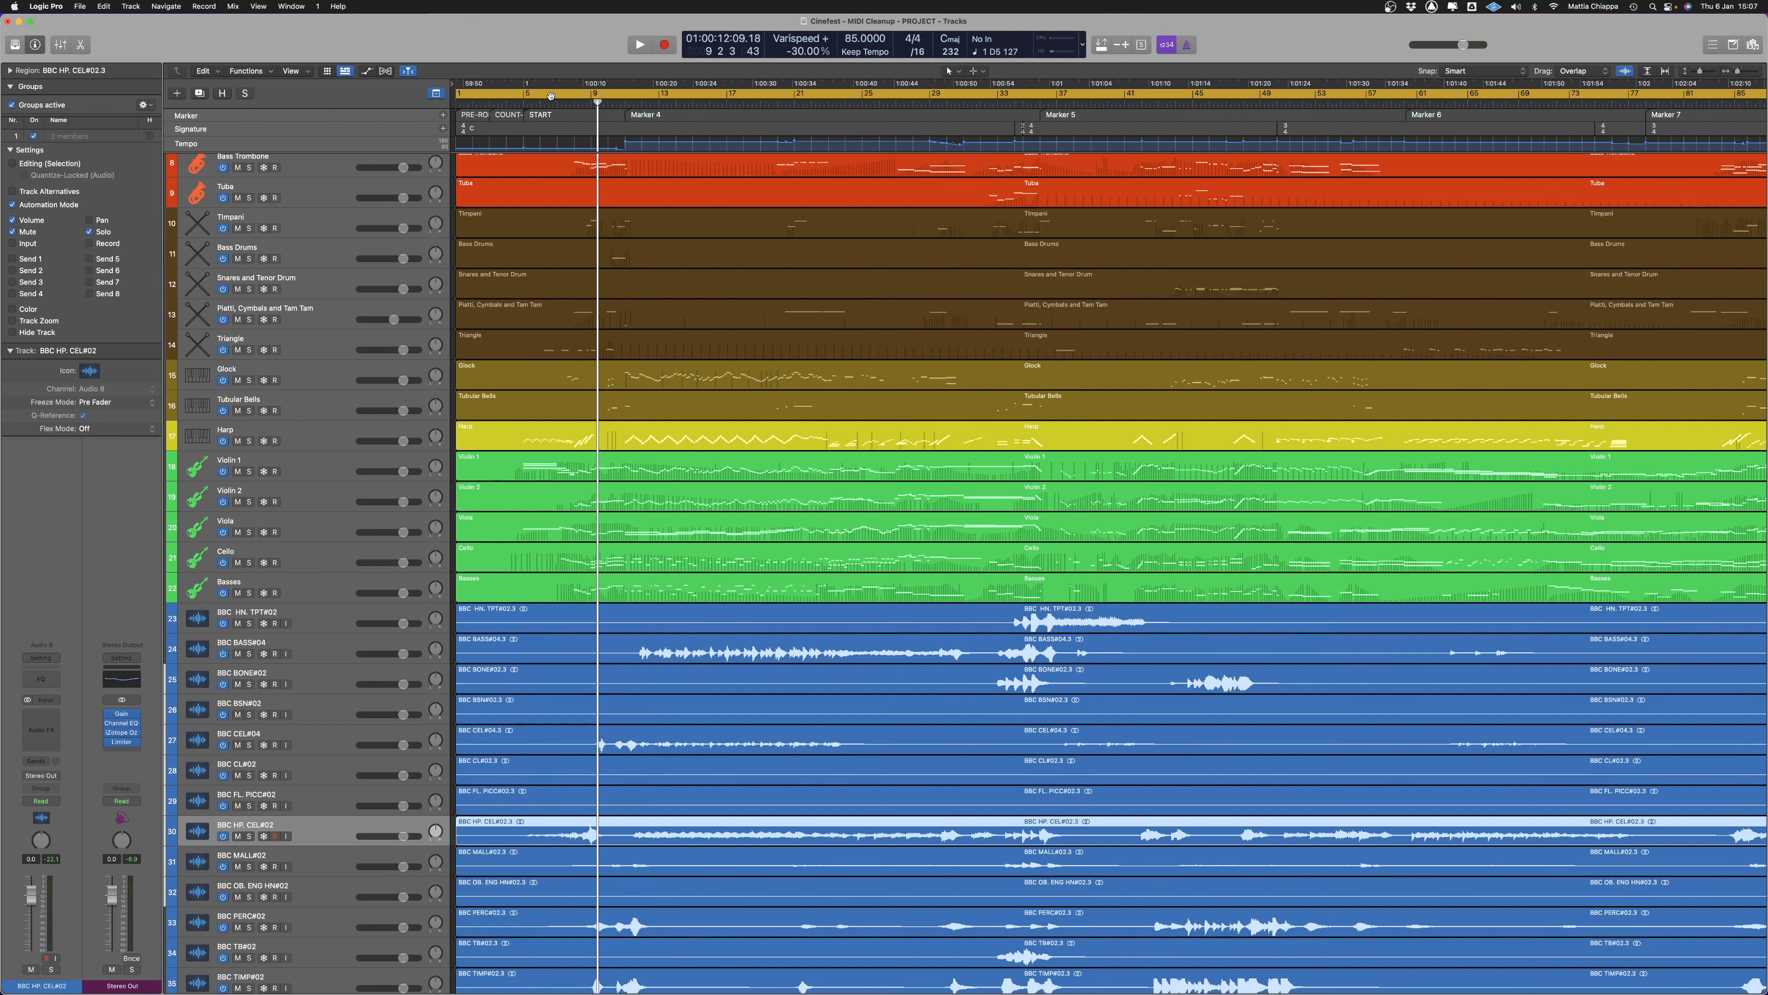
pyautogui.click(541, 103)
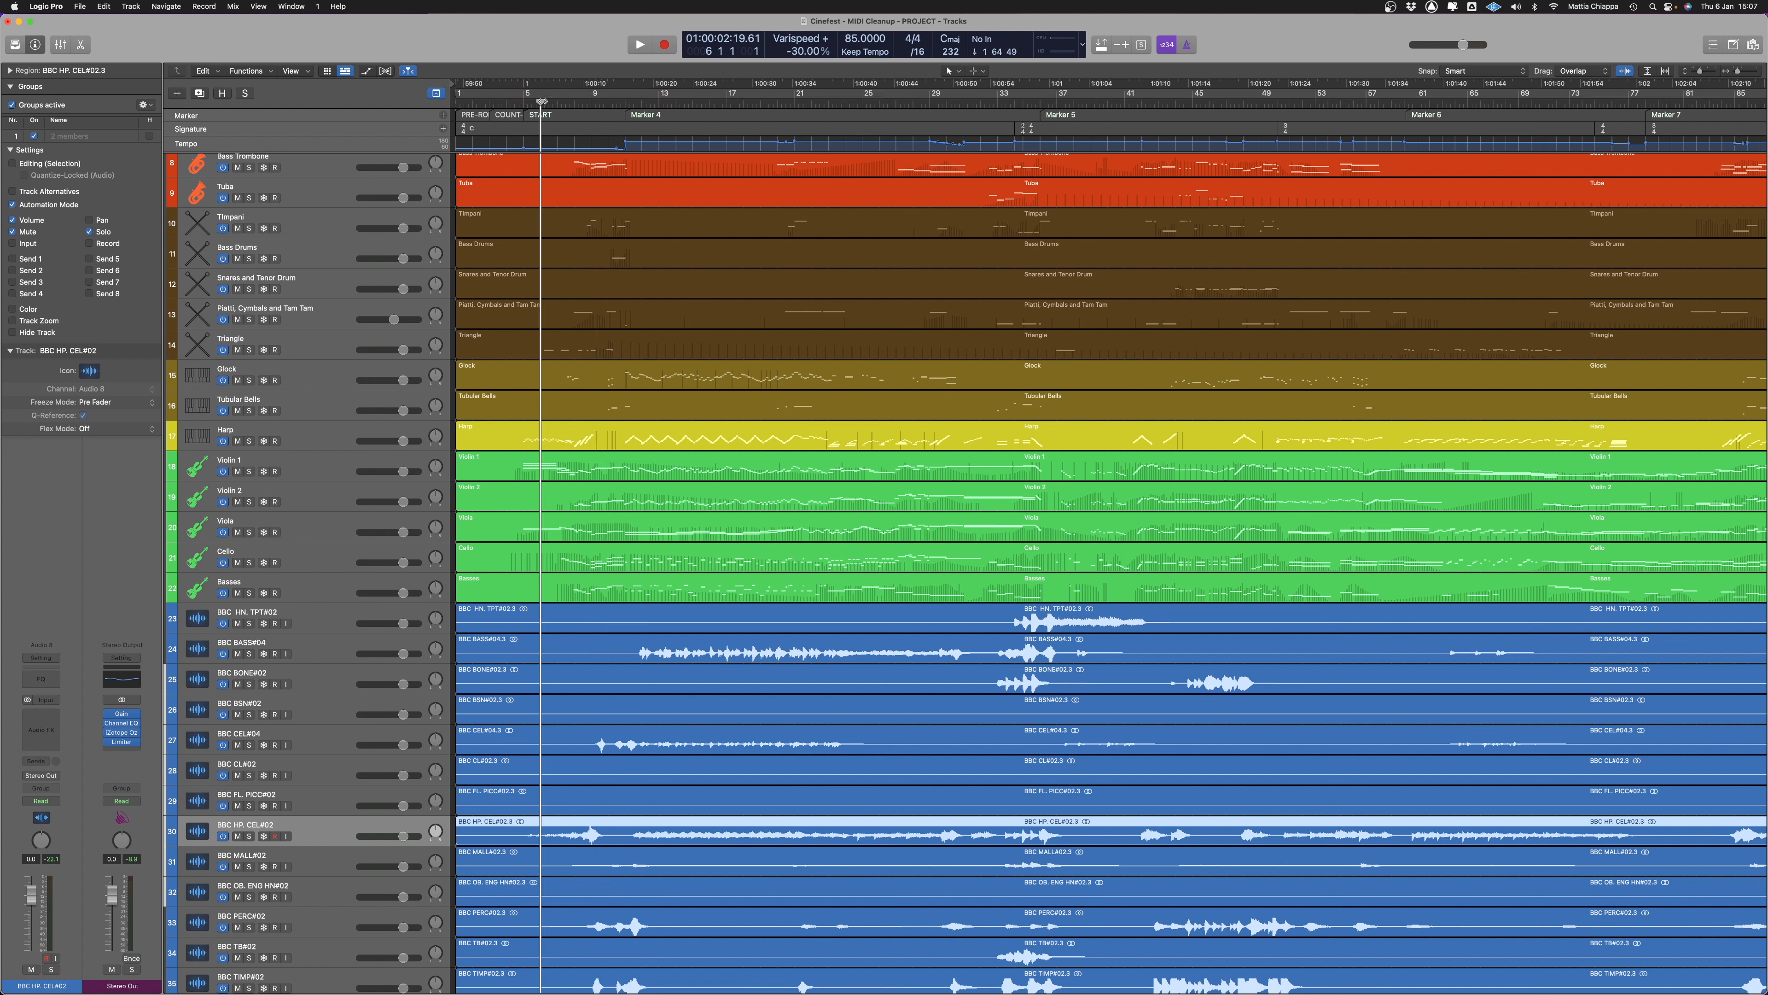
pyautogui.click(533, 106)
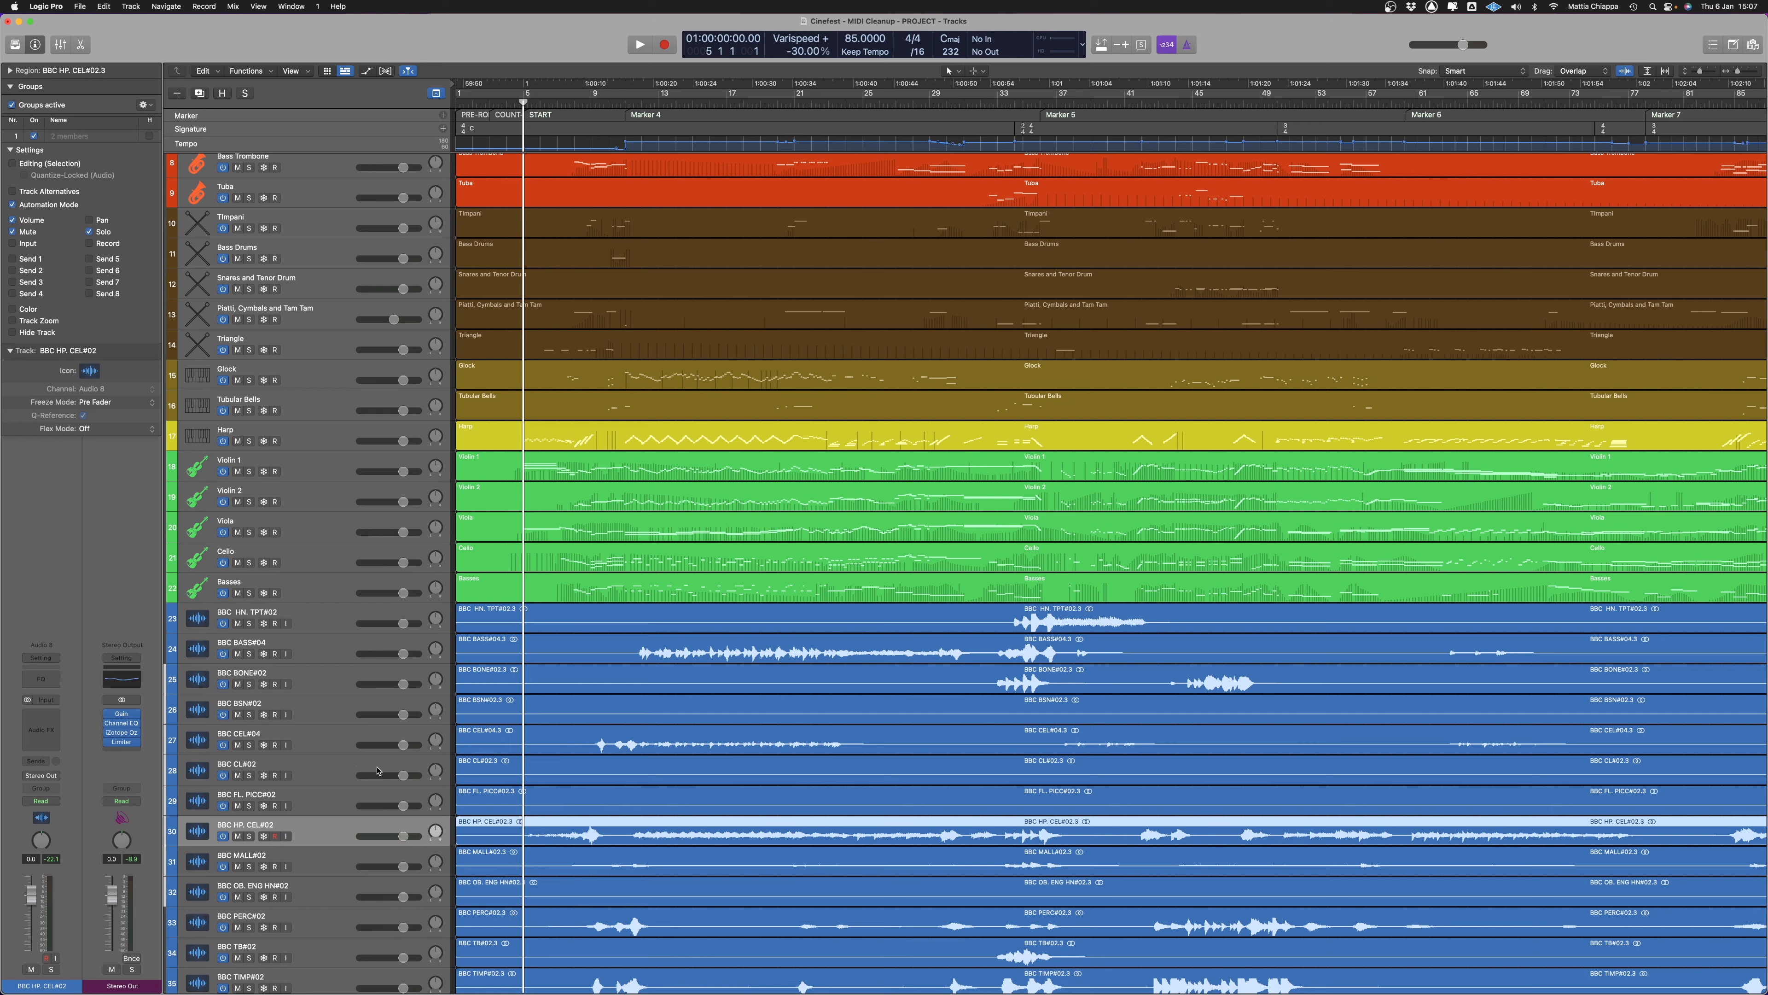
pyautogui.scroll(-3, 427, 827)
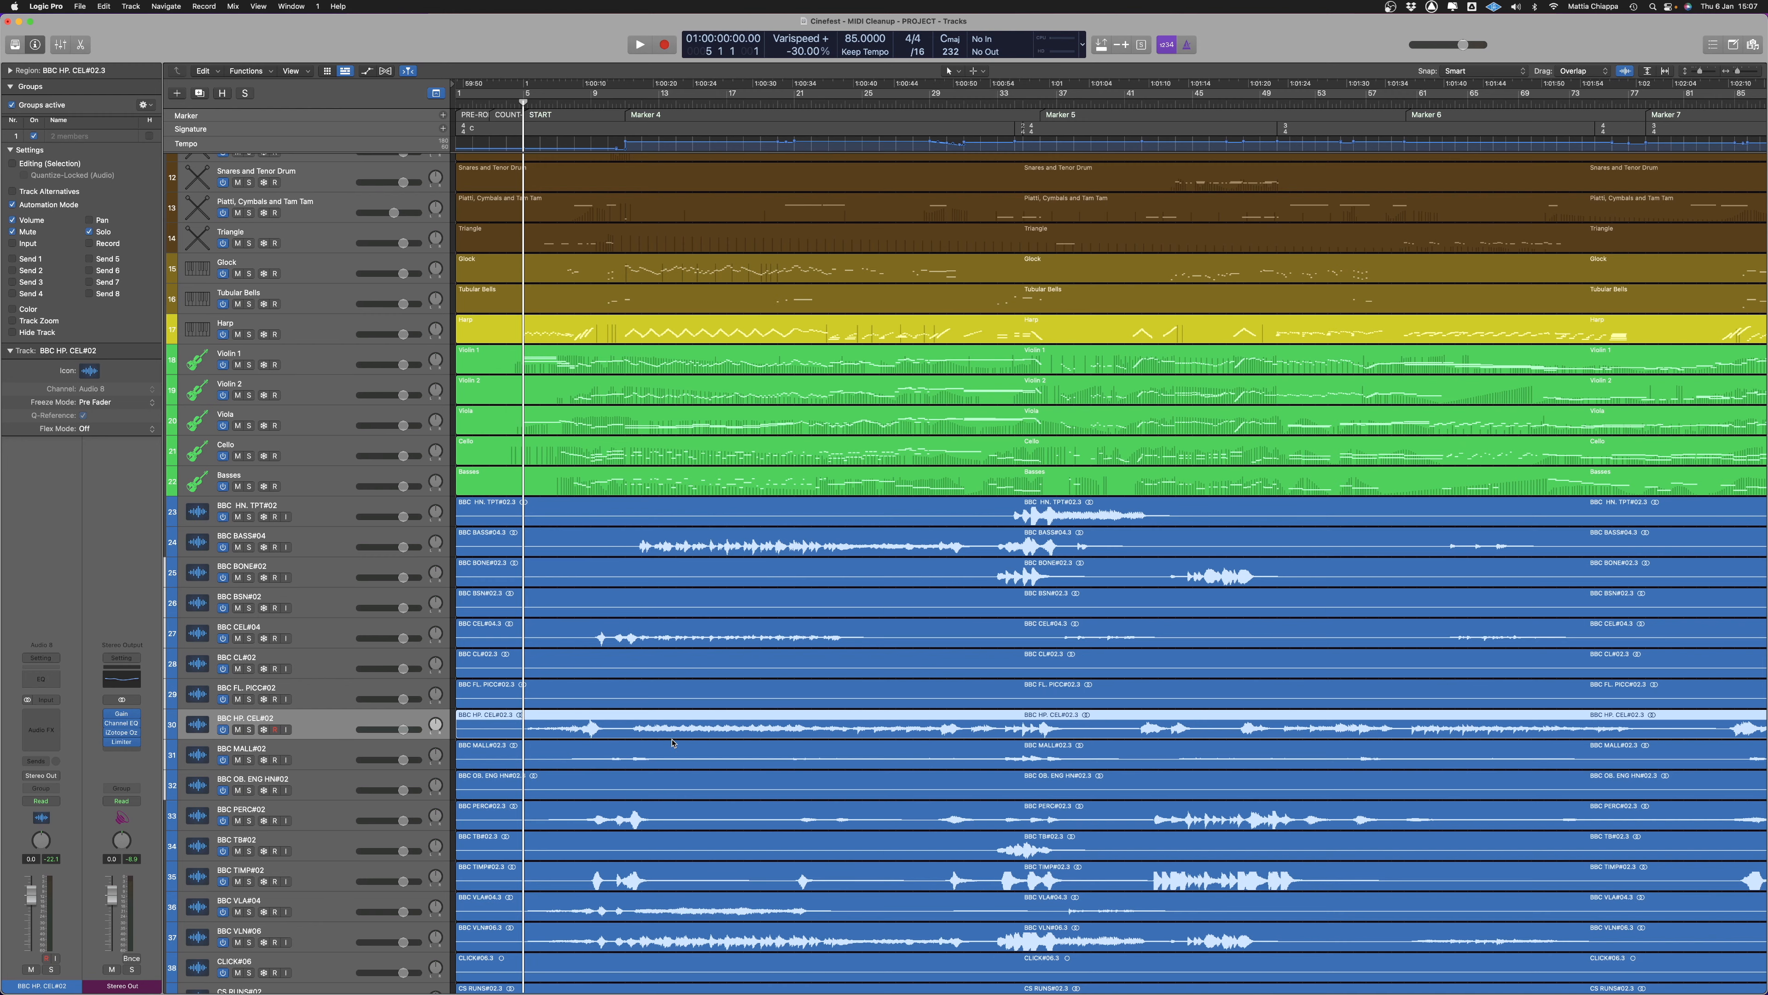
pyautogui.scroll(8, 673, 742)
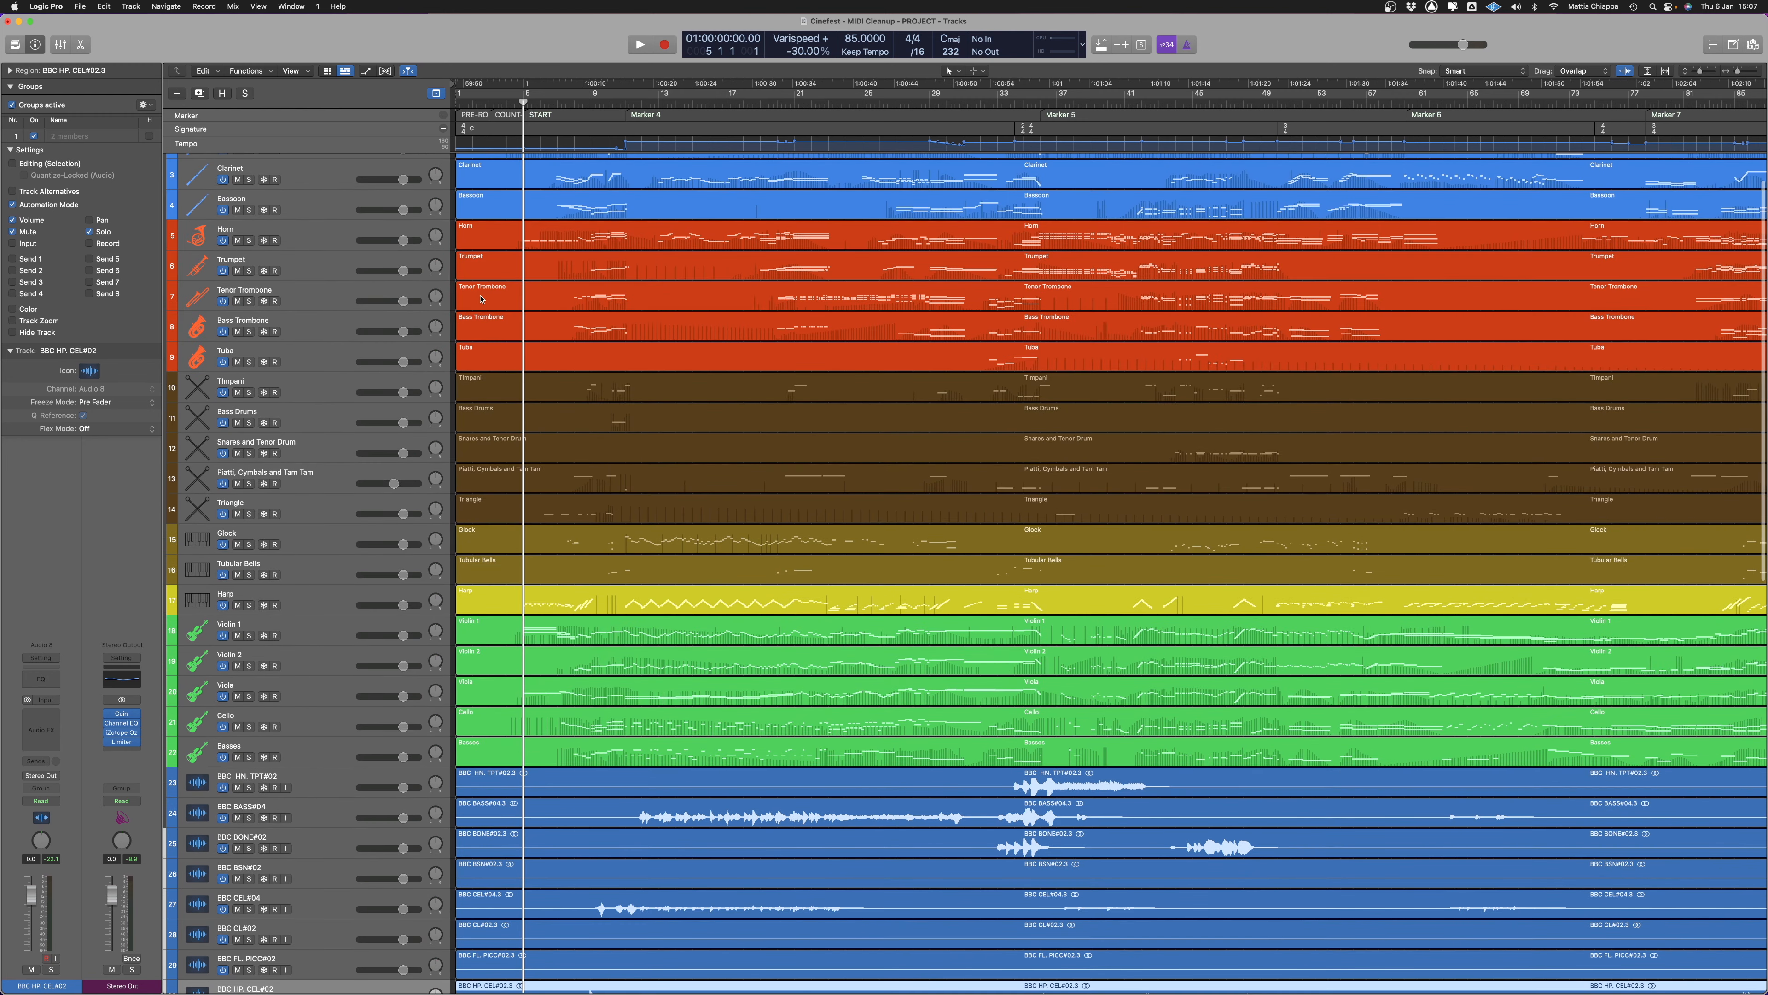
# Assign the BBC HP. CEL#02 audio track and the Harp MIDI track to Group 1
pyautogui.scroll(-13, 373, 537)
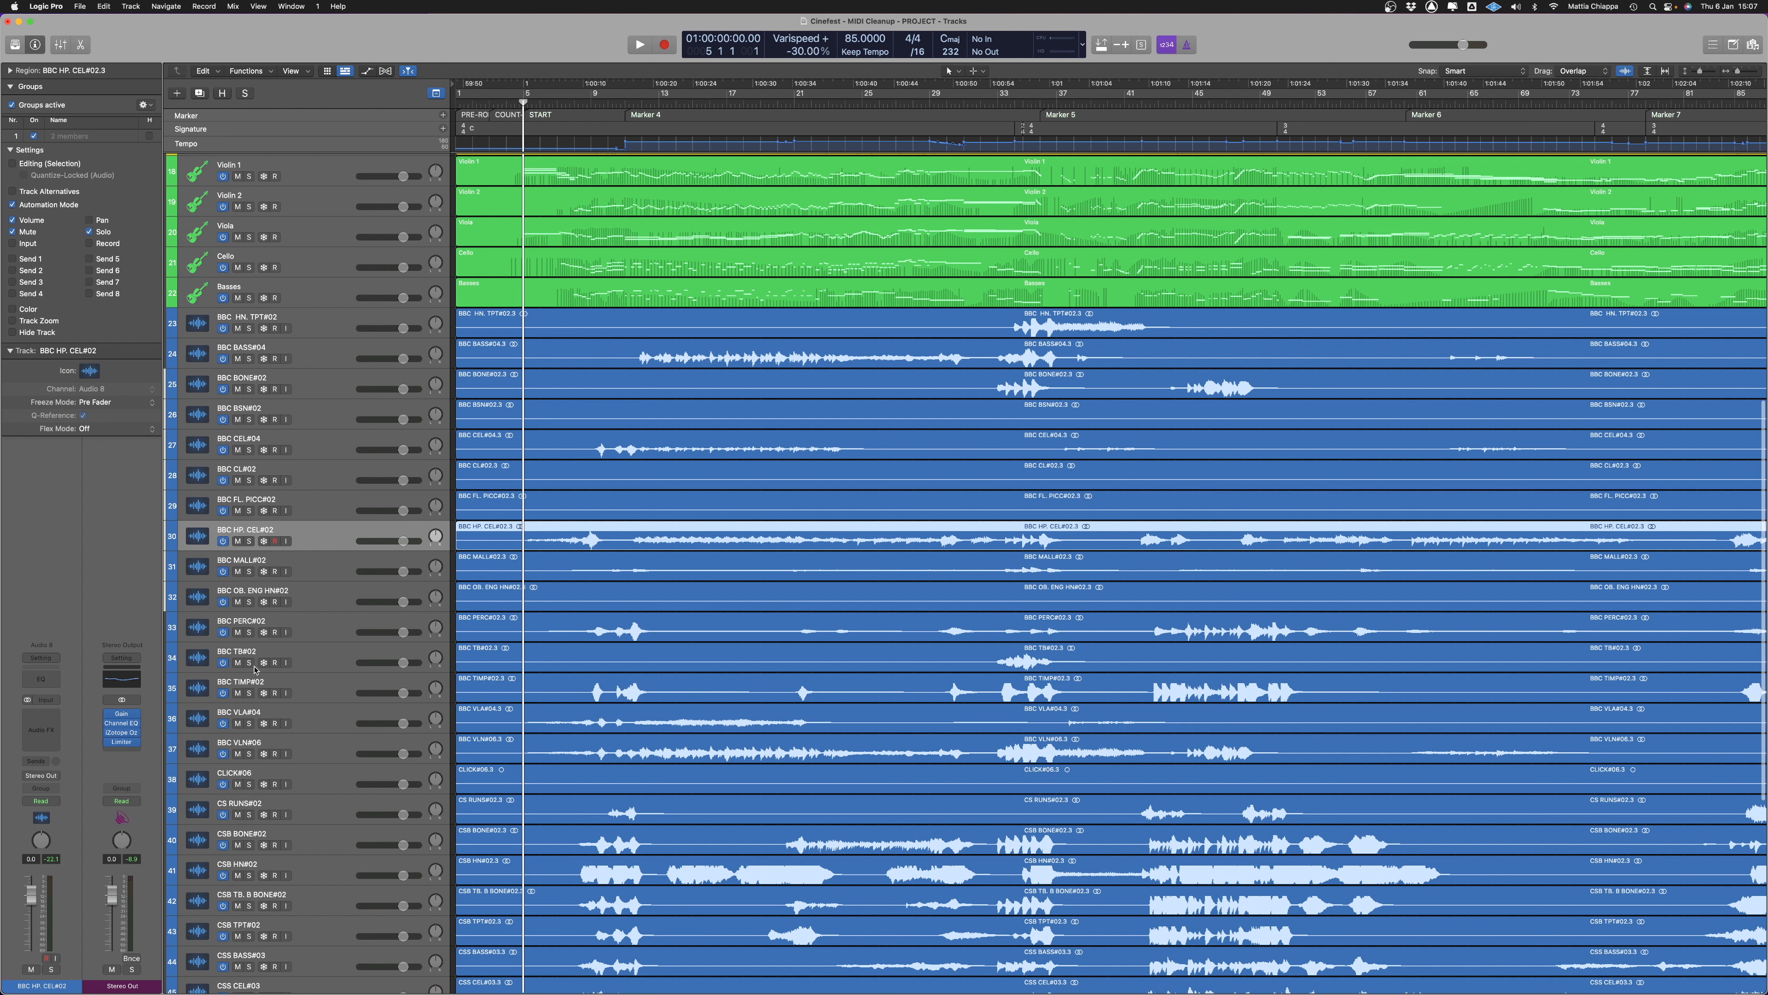
pyautogui.click(46, 790)
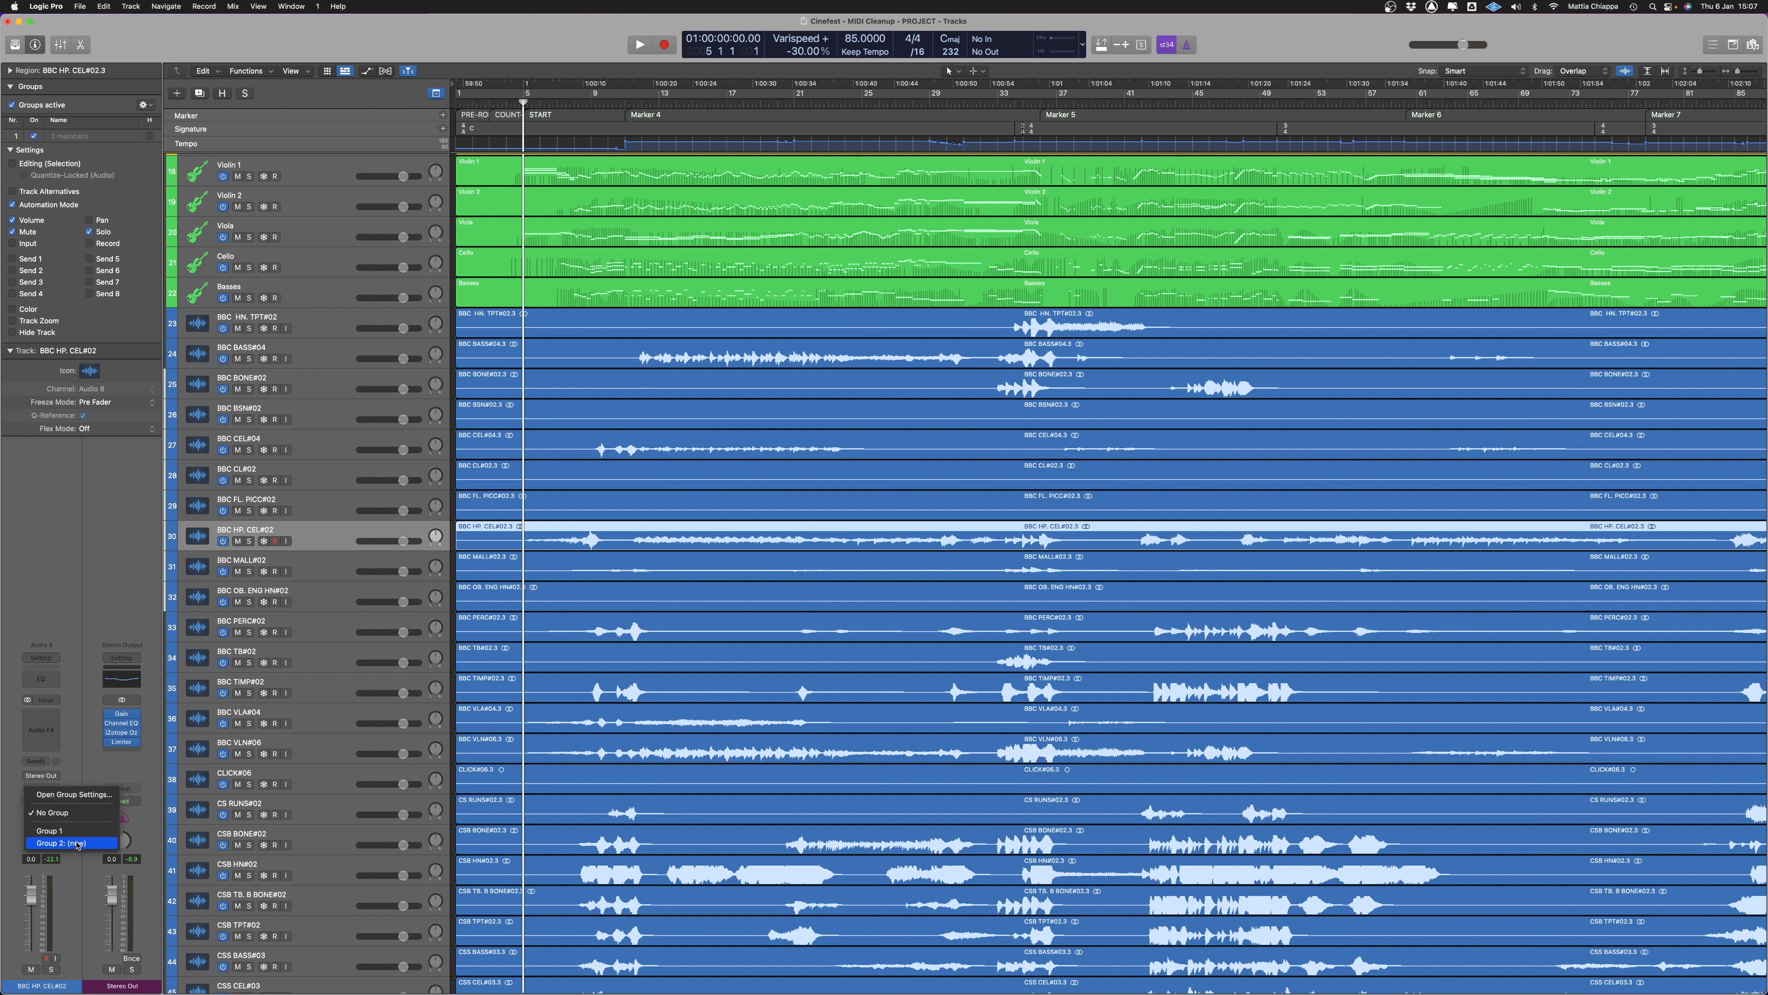
pyautogui.click(50, 830)
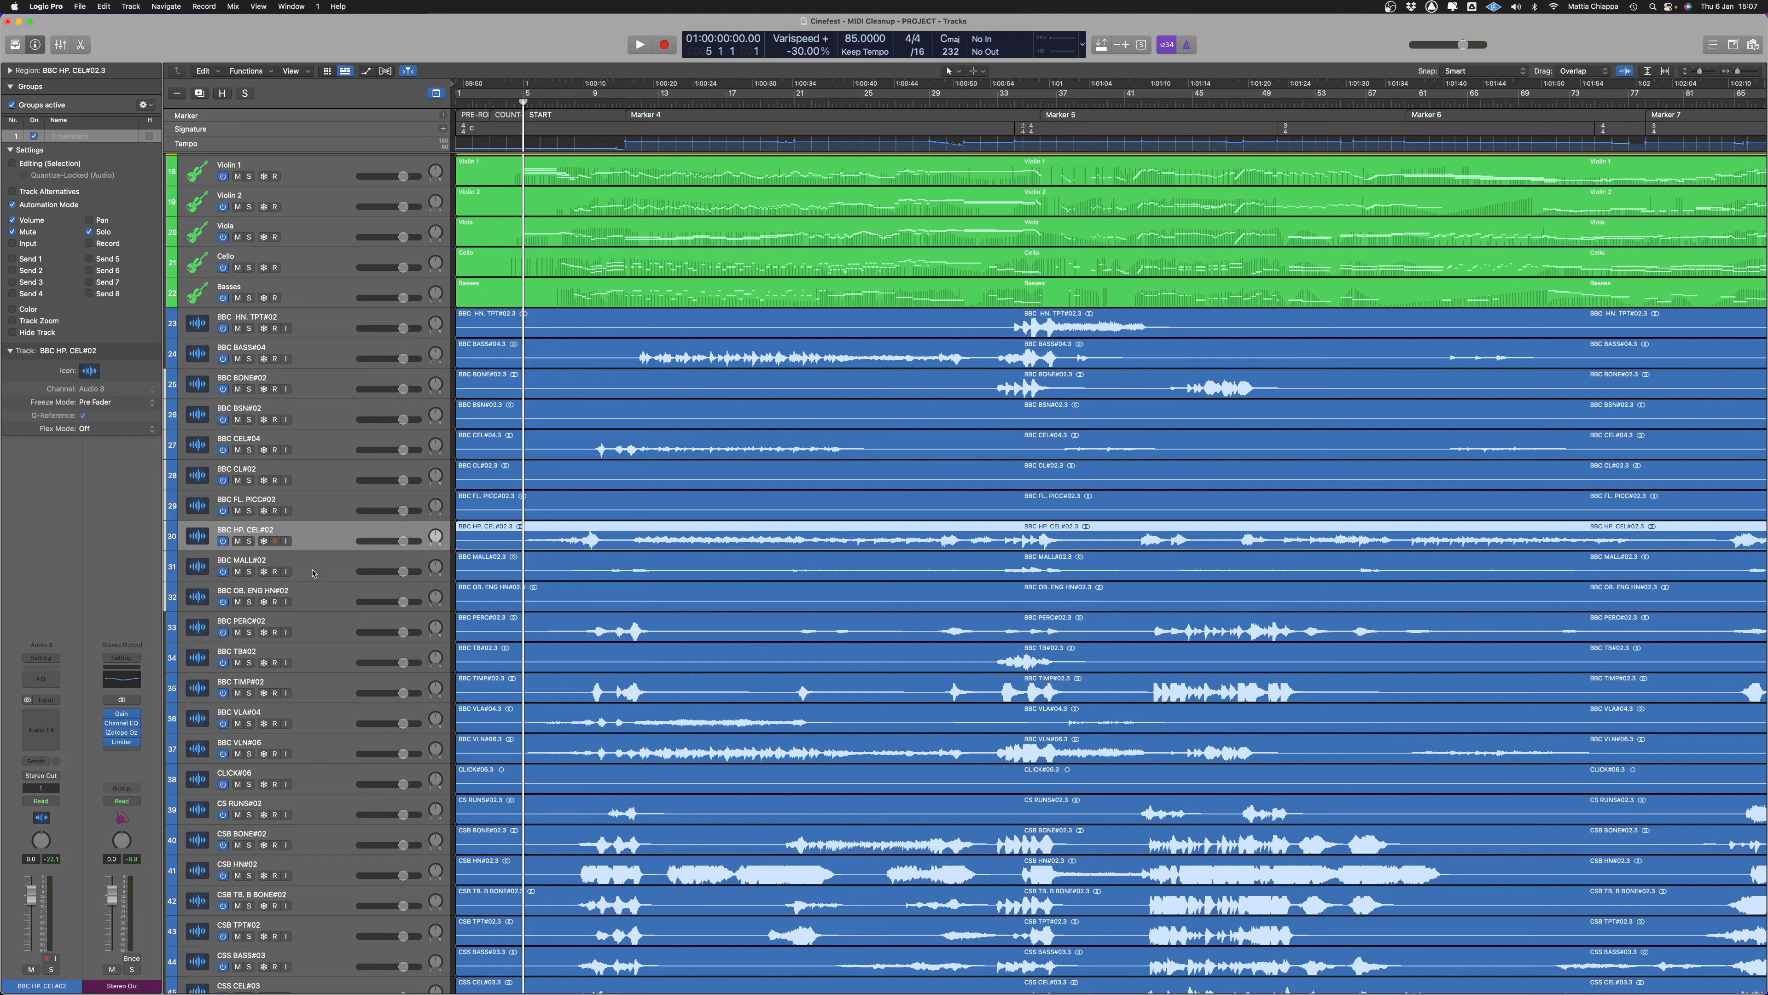
pyautogui.scroll(15, 313, 572)
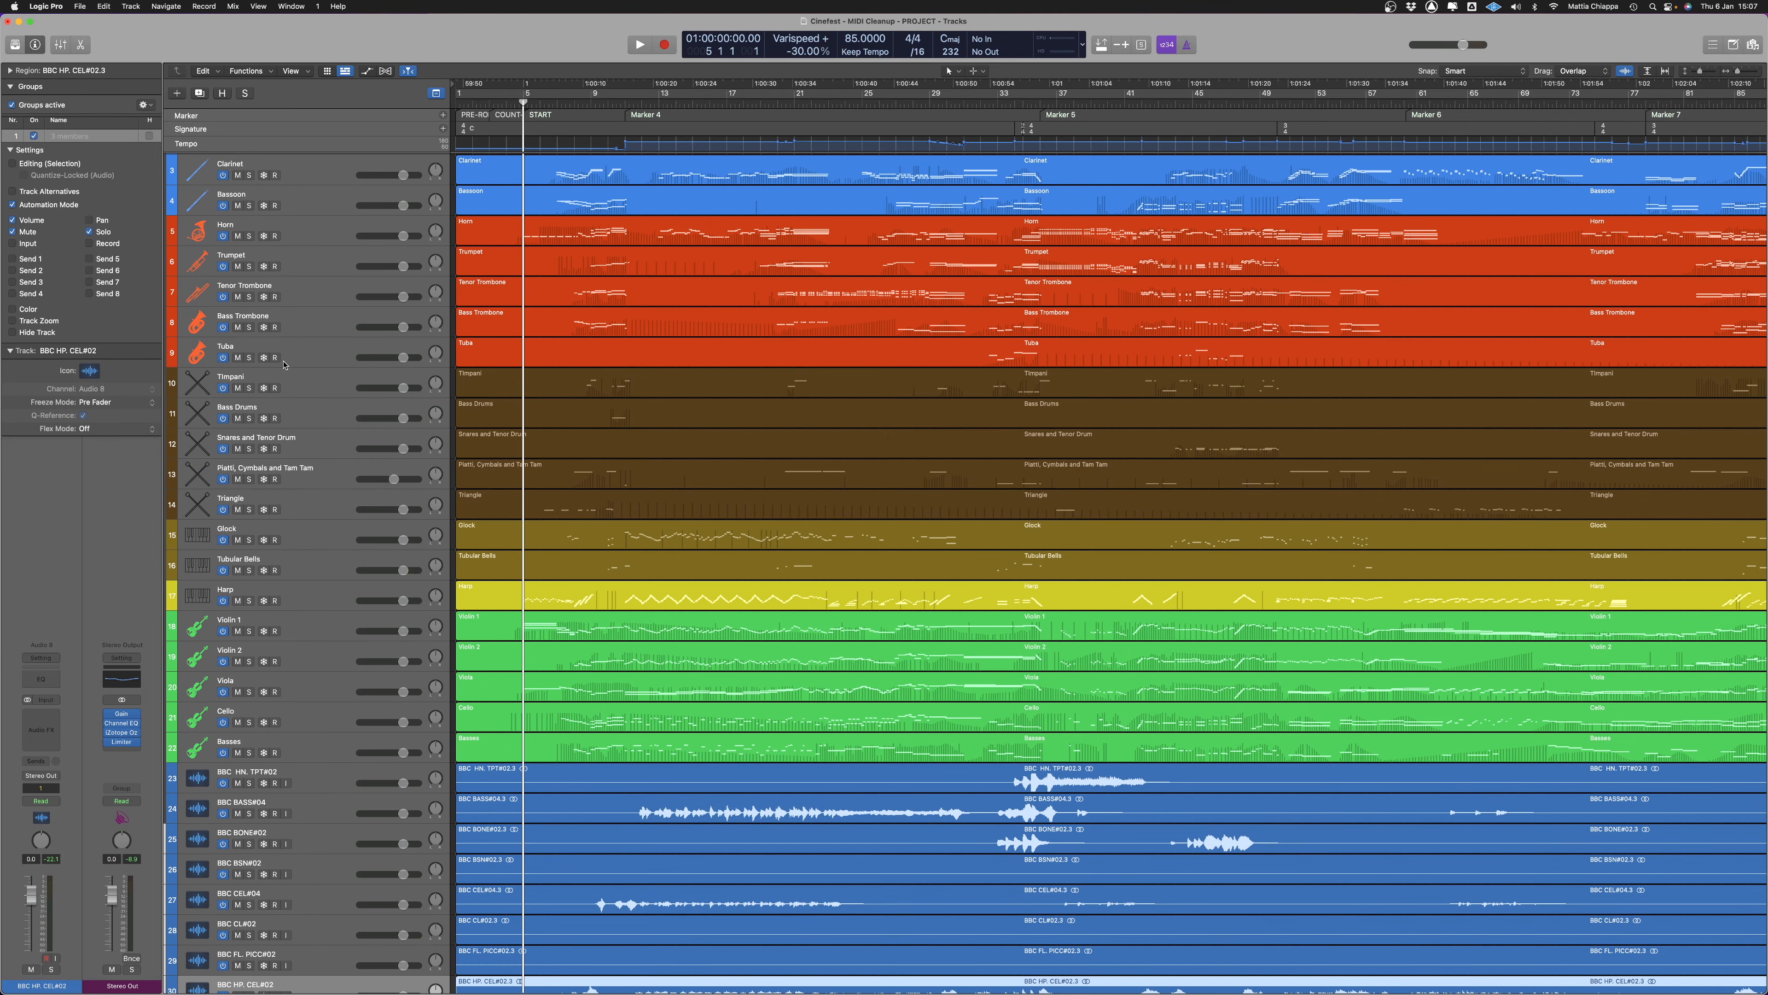
pyautogui.scroll(1, 302, 488)
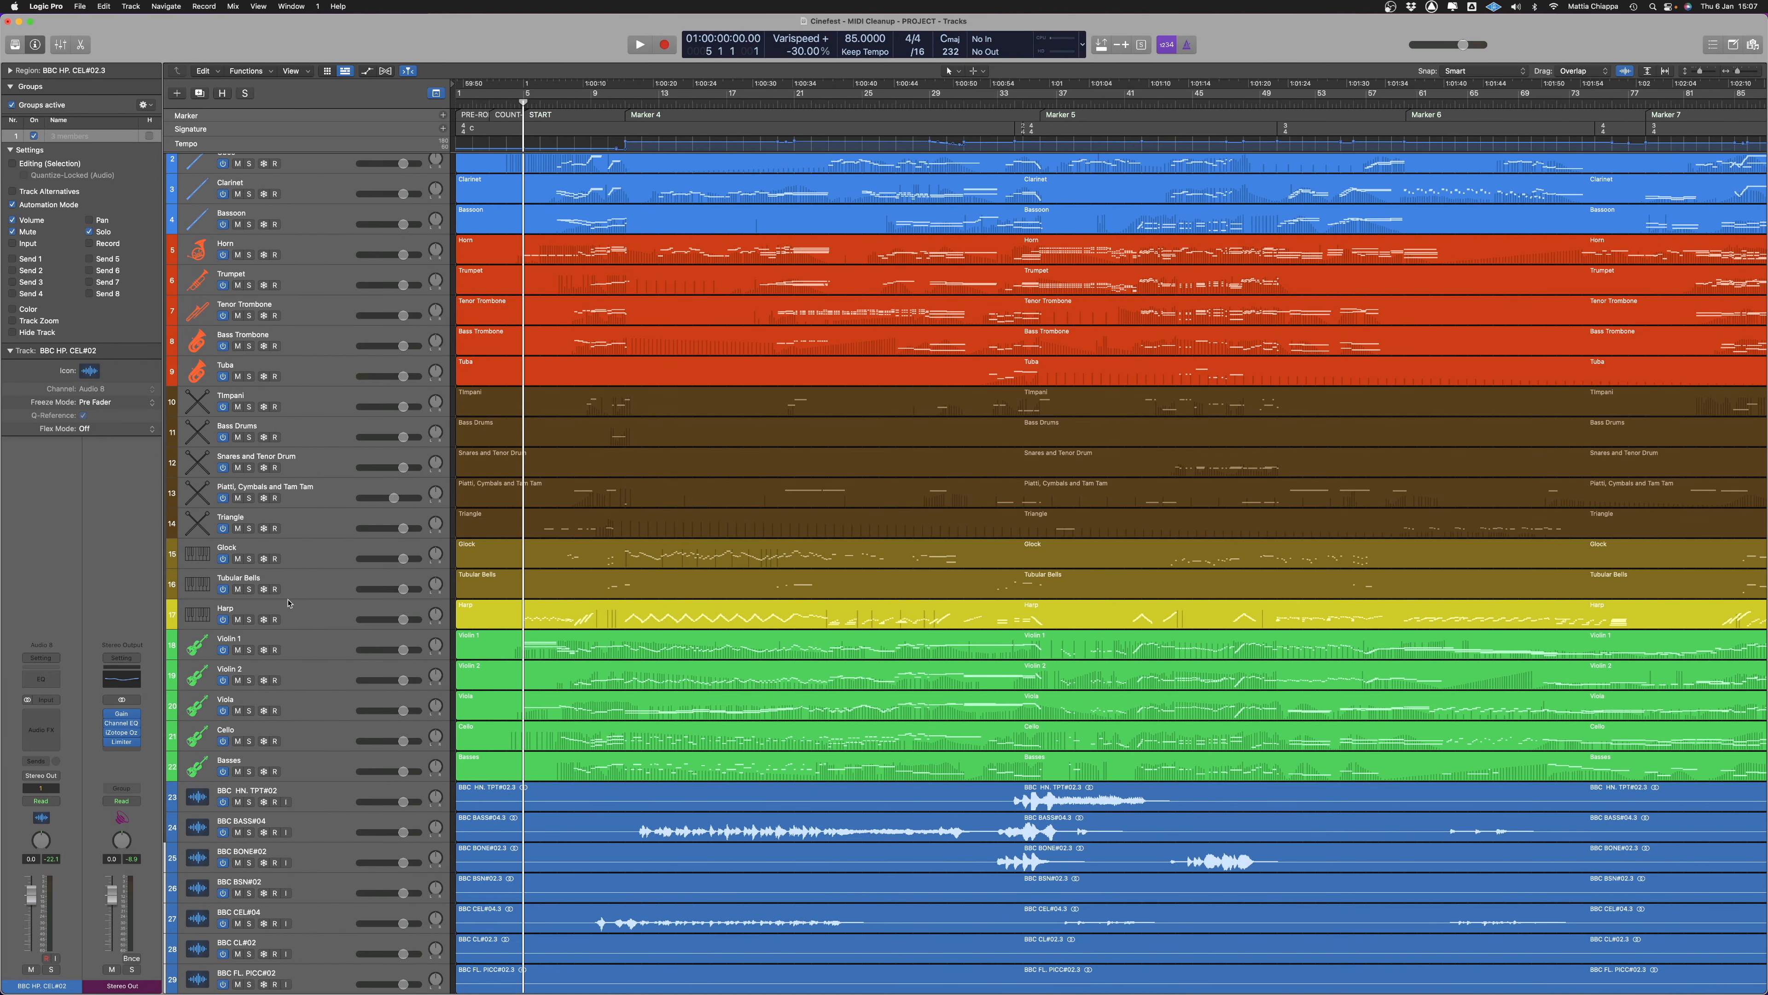
pyautogui.click(302, 617)
pyautogui.click(41, 788)
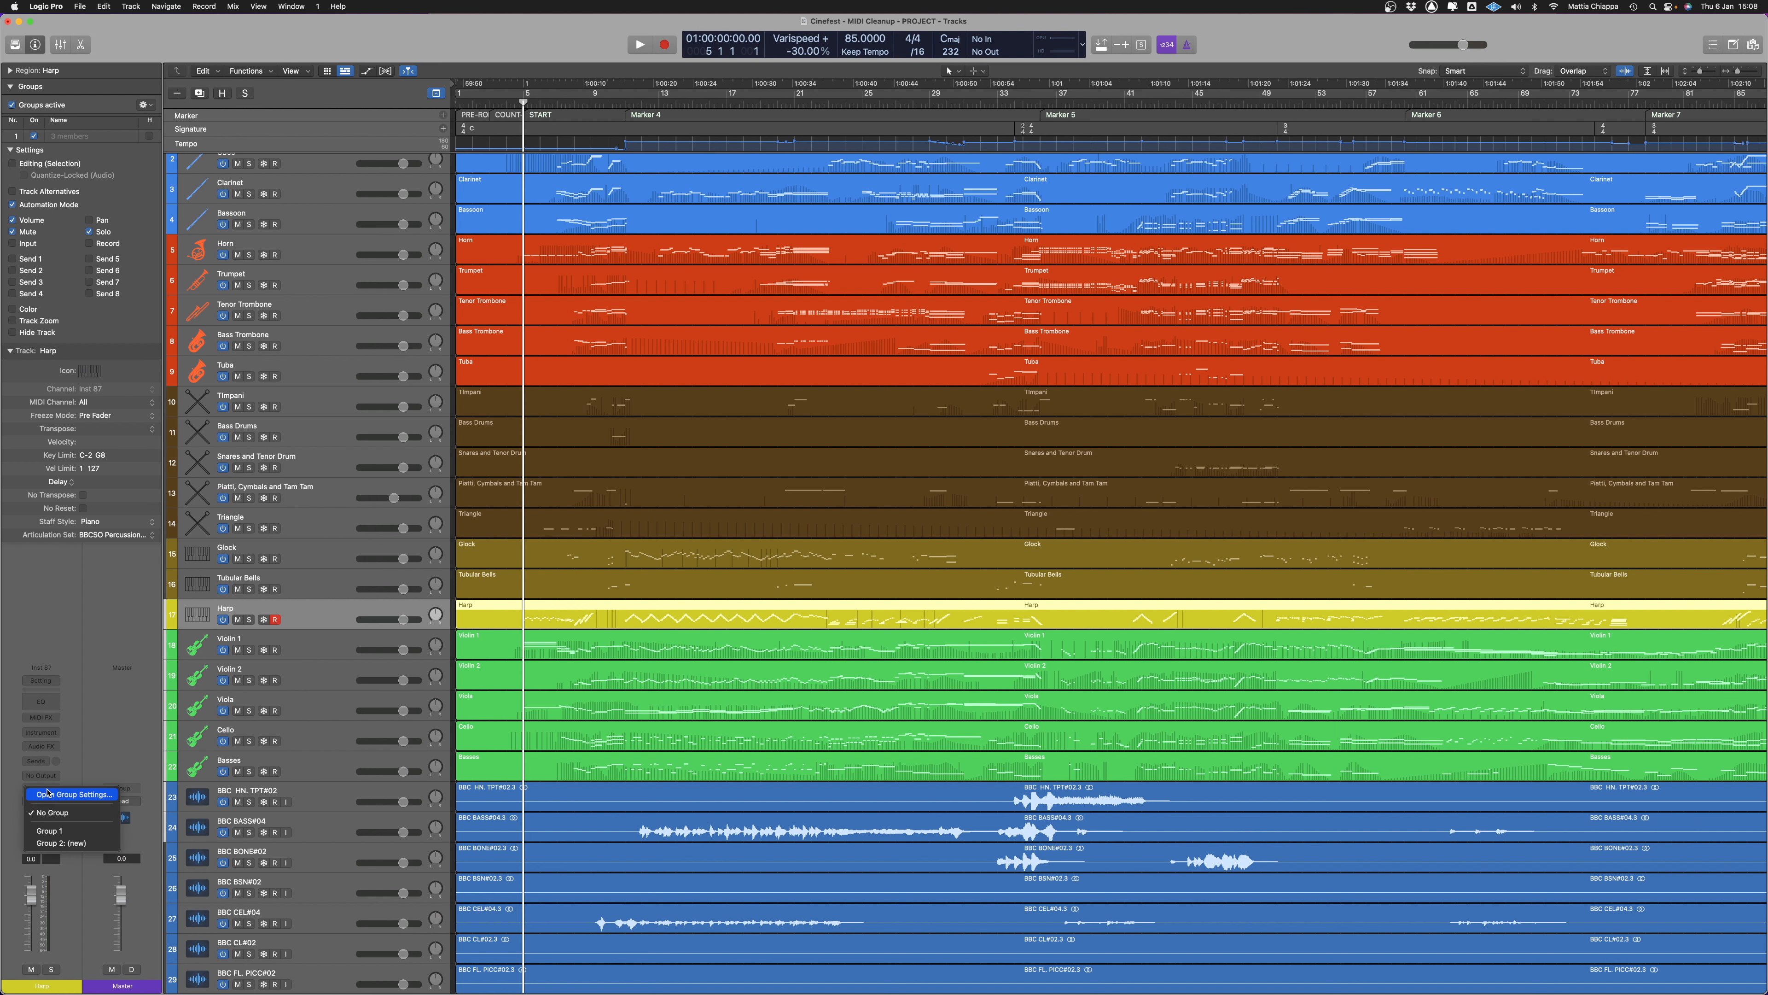
pyautogui.click(55, 832)
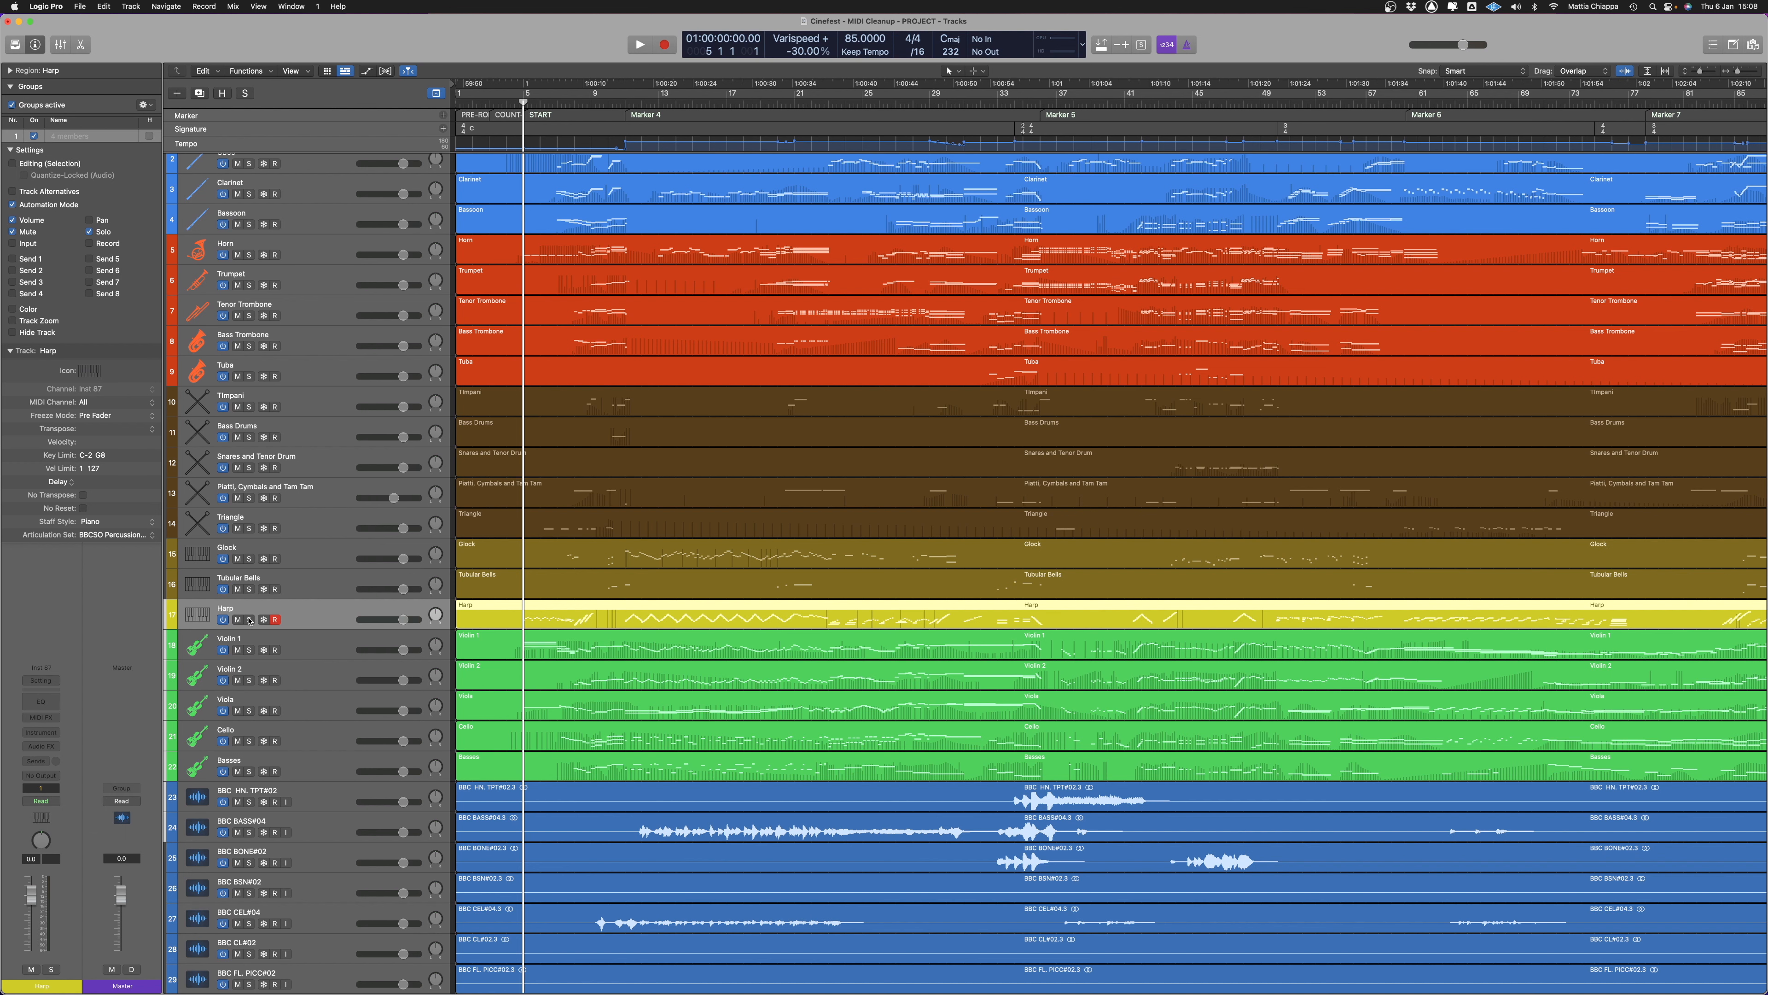
# Solo the Harp together with its grouped audio stem, play them from bar 5 to compare, and turn the solo off
pyautogui.click(249, 619)
pyautogui.press('space')
pyautogui.scroll(-5, 589, 761)
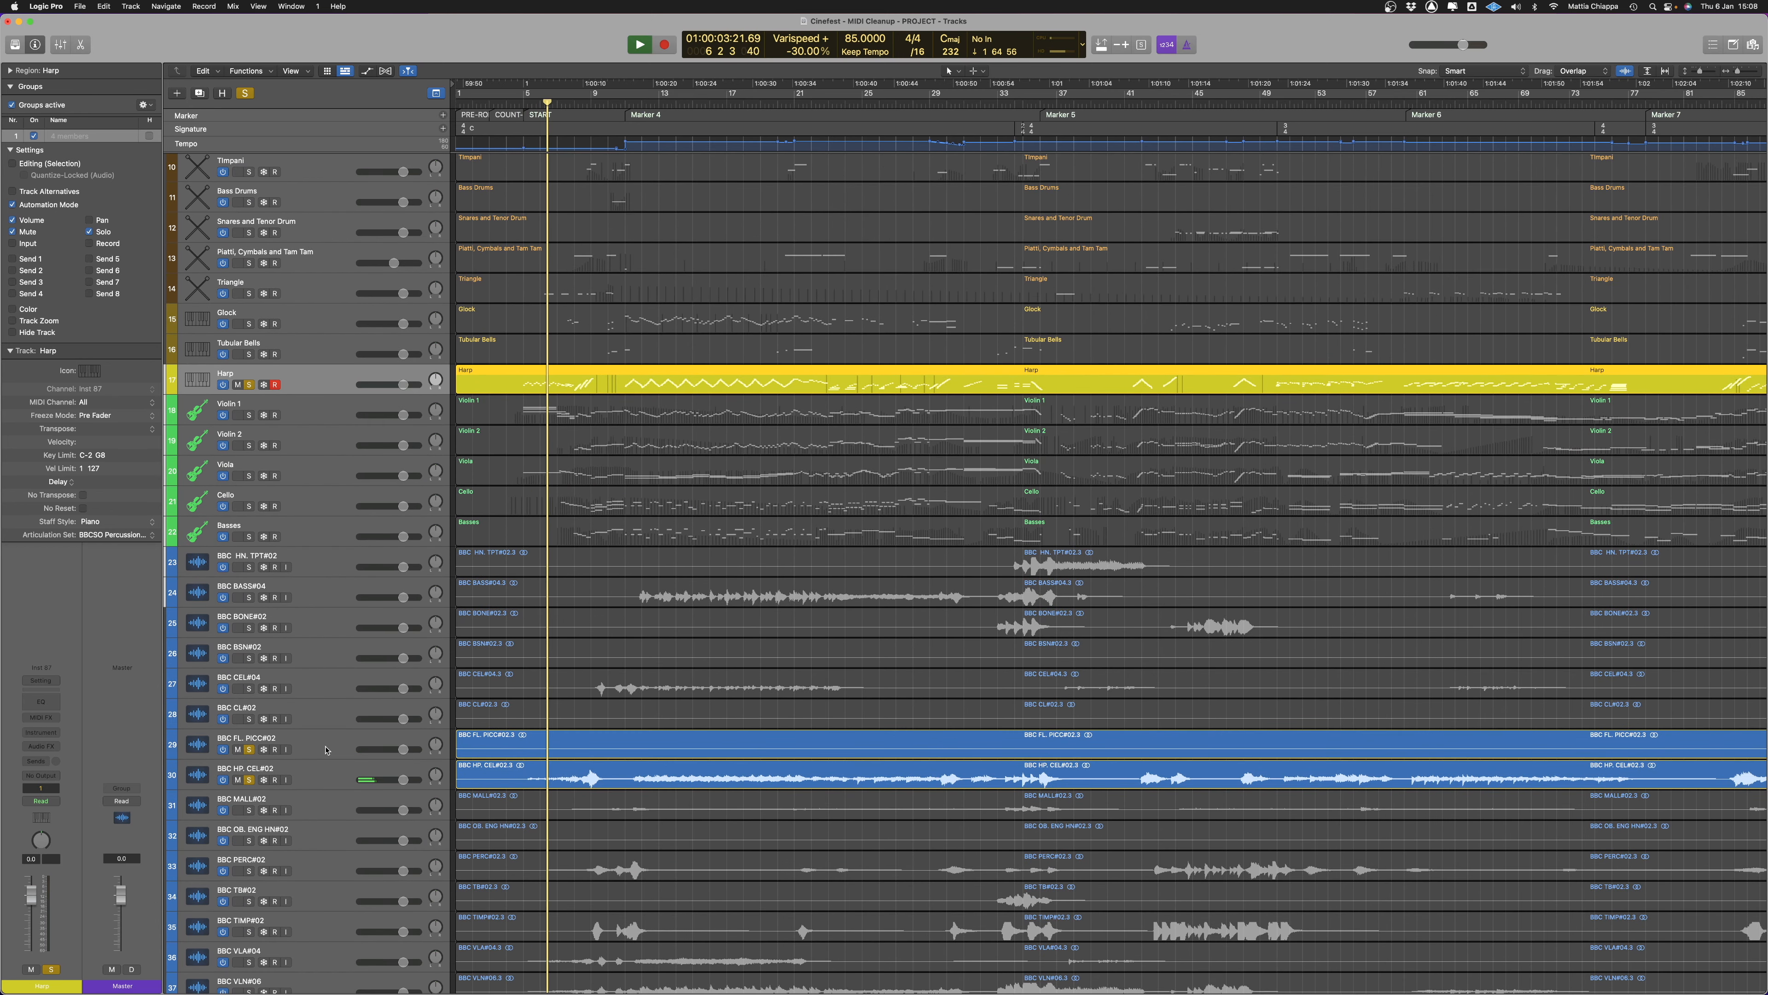
pyautogui.scroll(1, 592, 703)
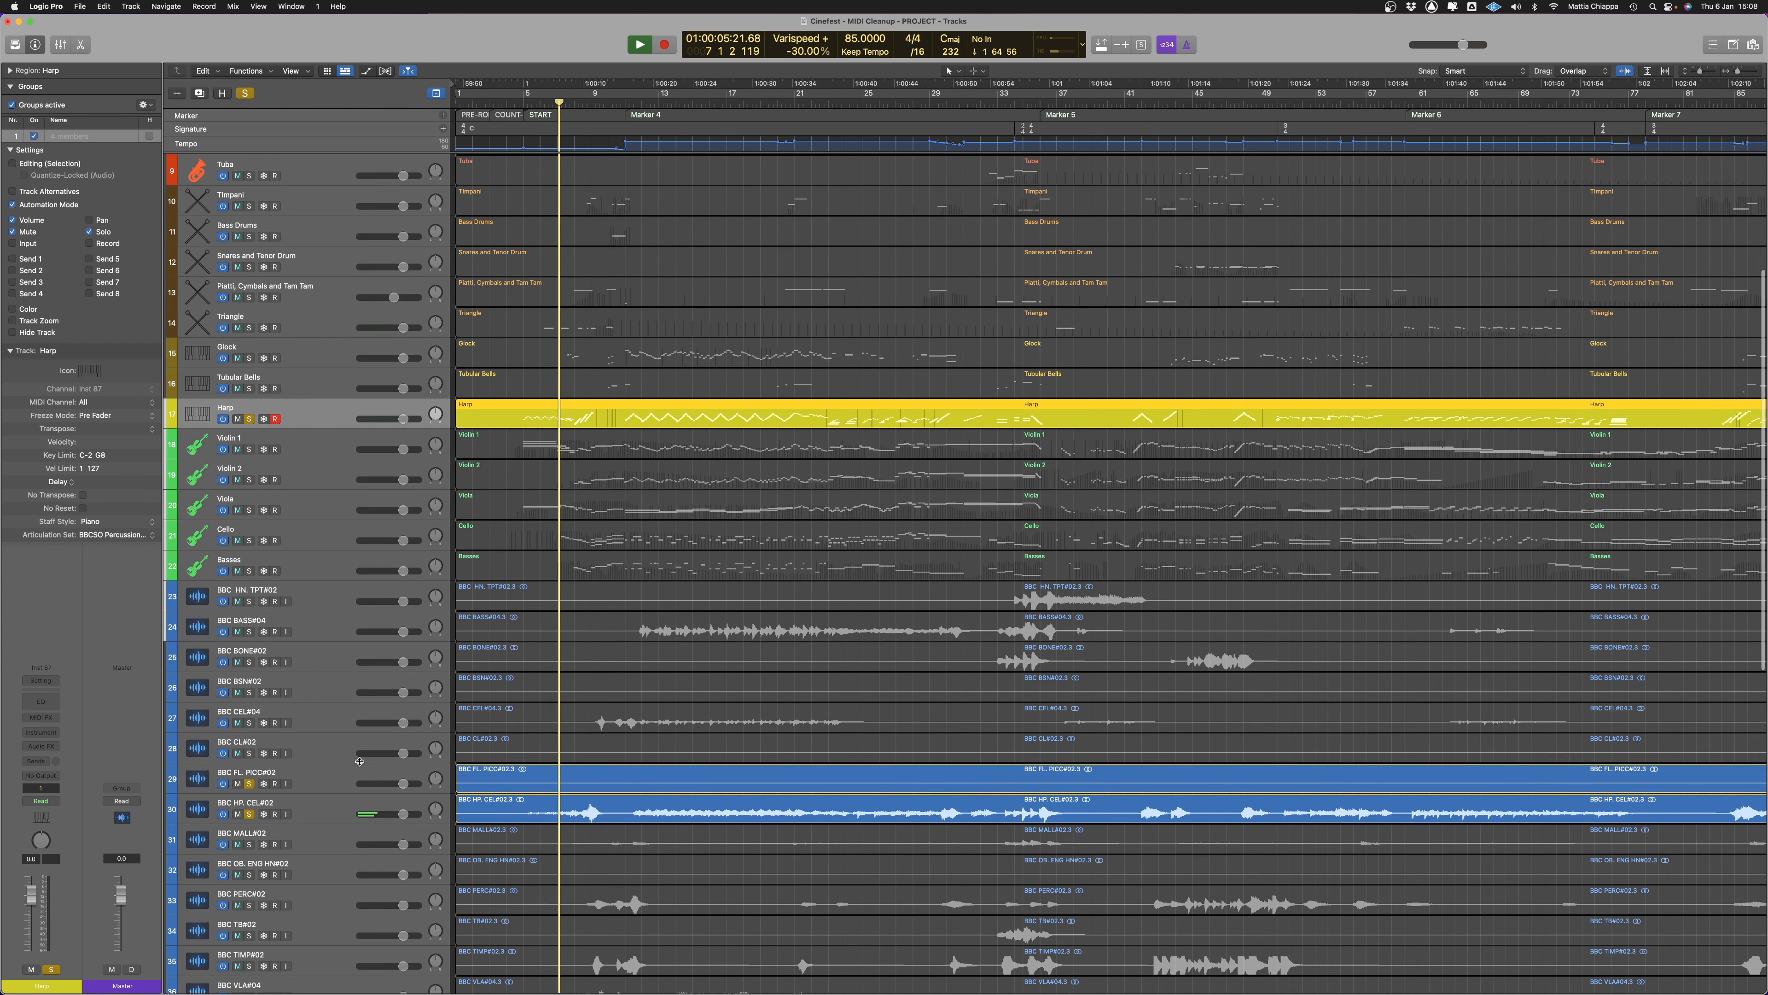
pyautogui.click(250, 816)
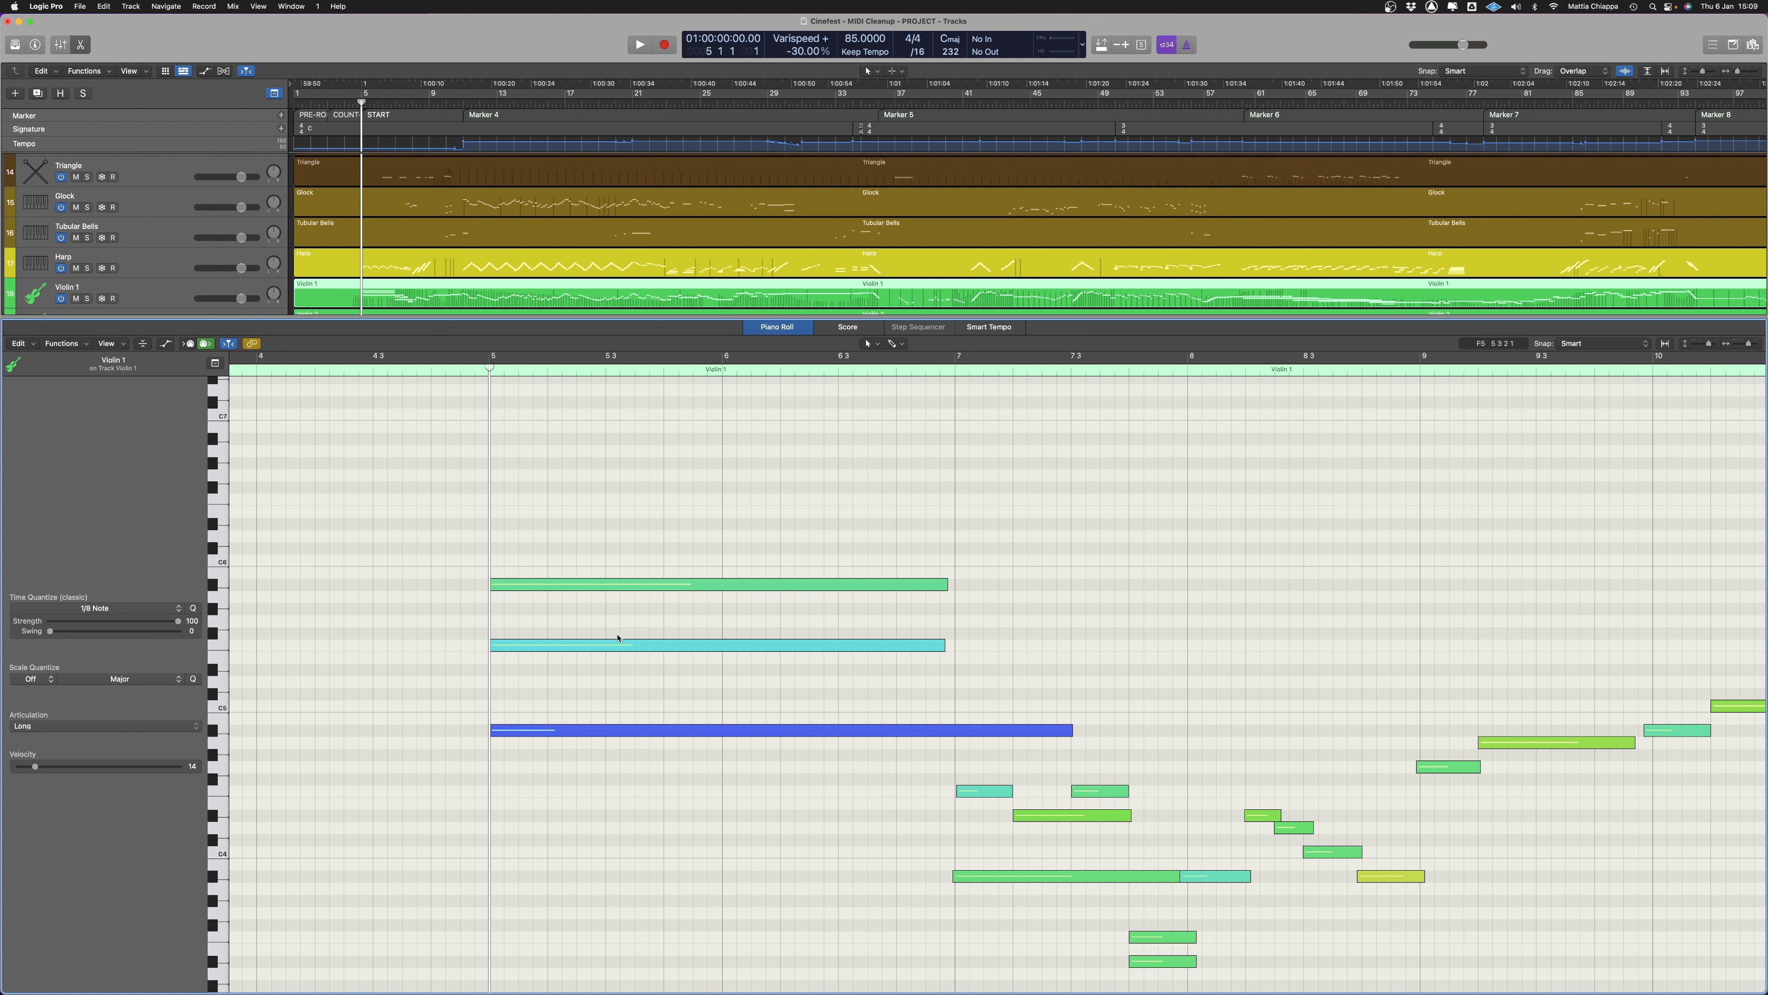
# Turn on note labels in the Piano Roll, examine Violin 1's opening chord at bar 5, and close the editor
pyautogui.click(496, 585)
pyautogui.click(107, 344)
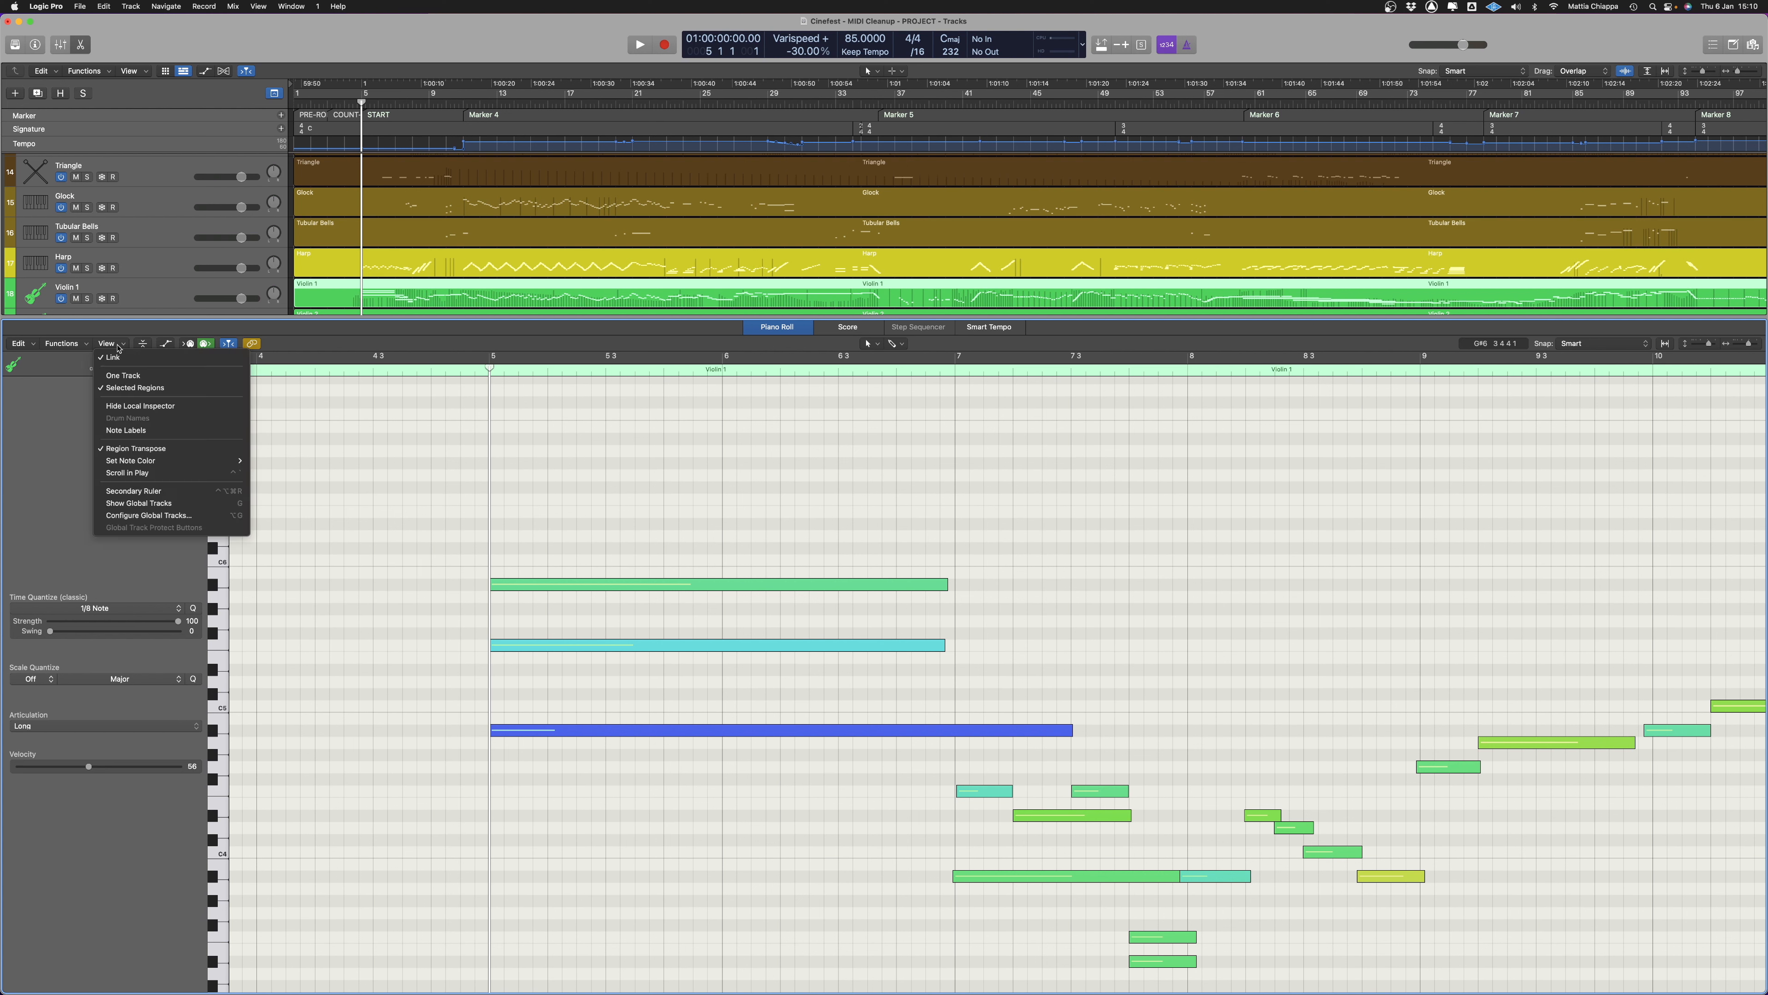
pyautogui.click(148, 430)
pyautogui.scroll(5, 975, 671)
pyautogui.scroll(-3, 975, 671)
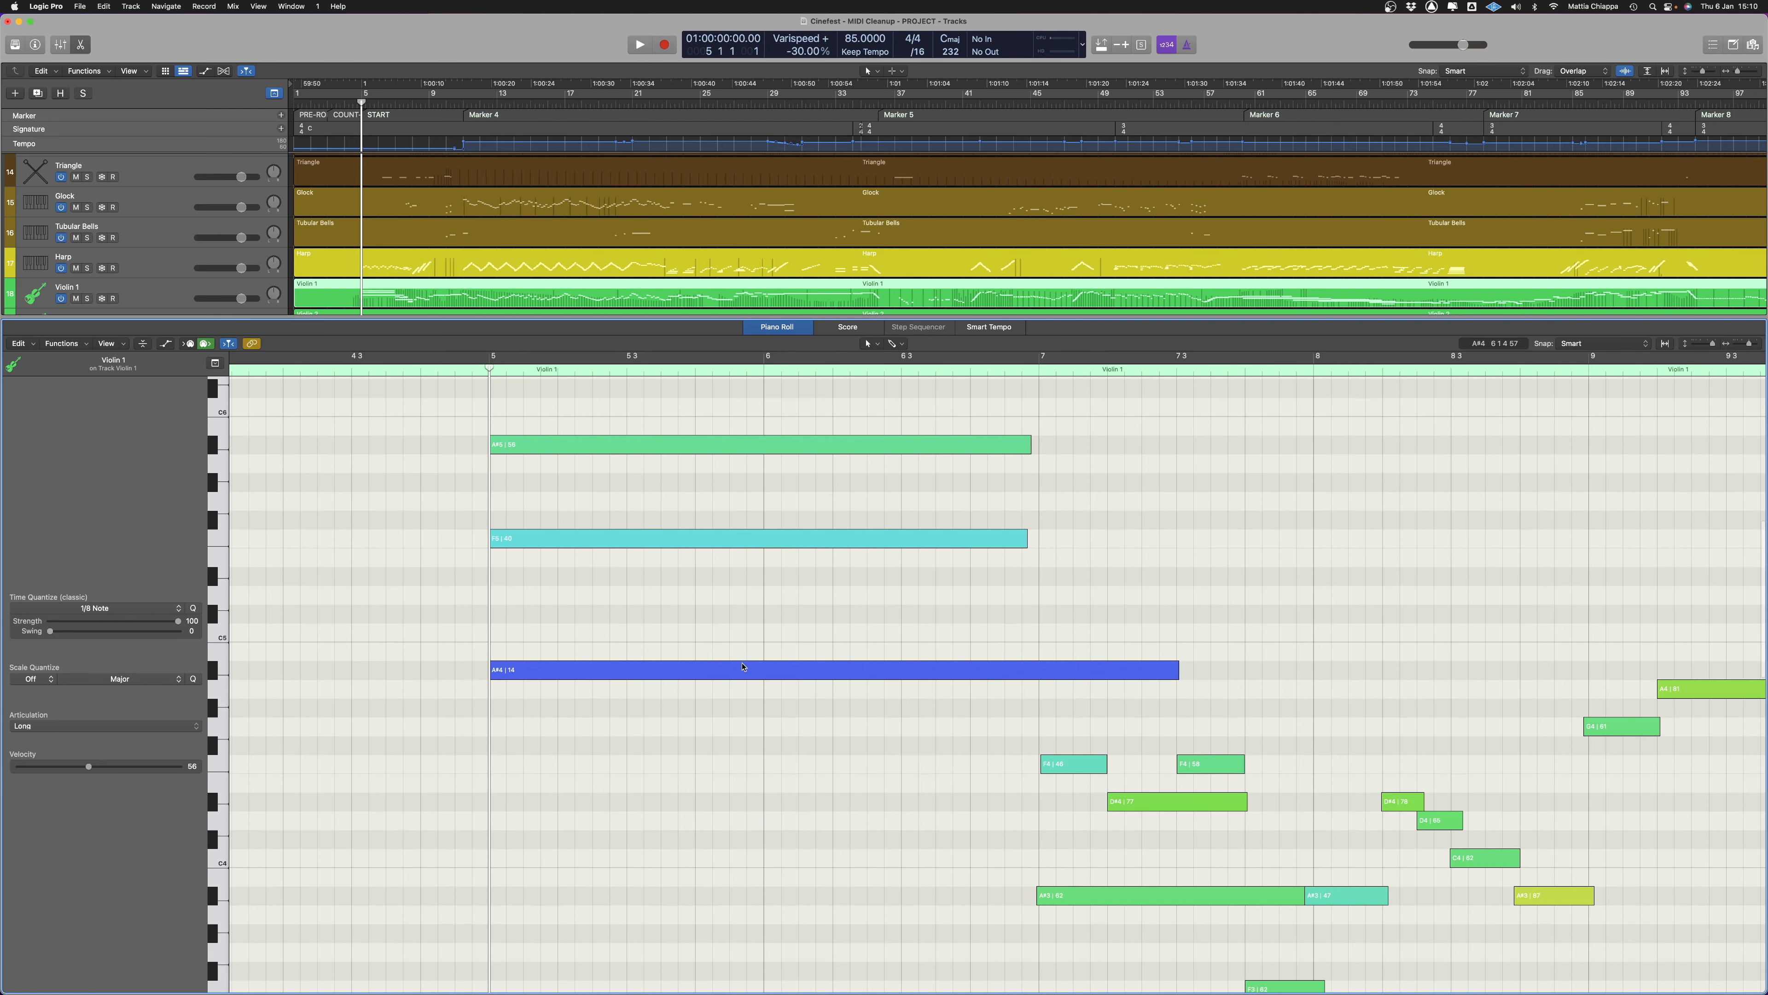
pyautogui.scroll(1, 637, 661)
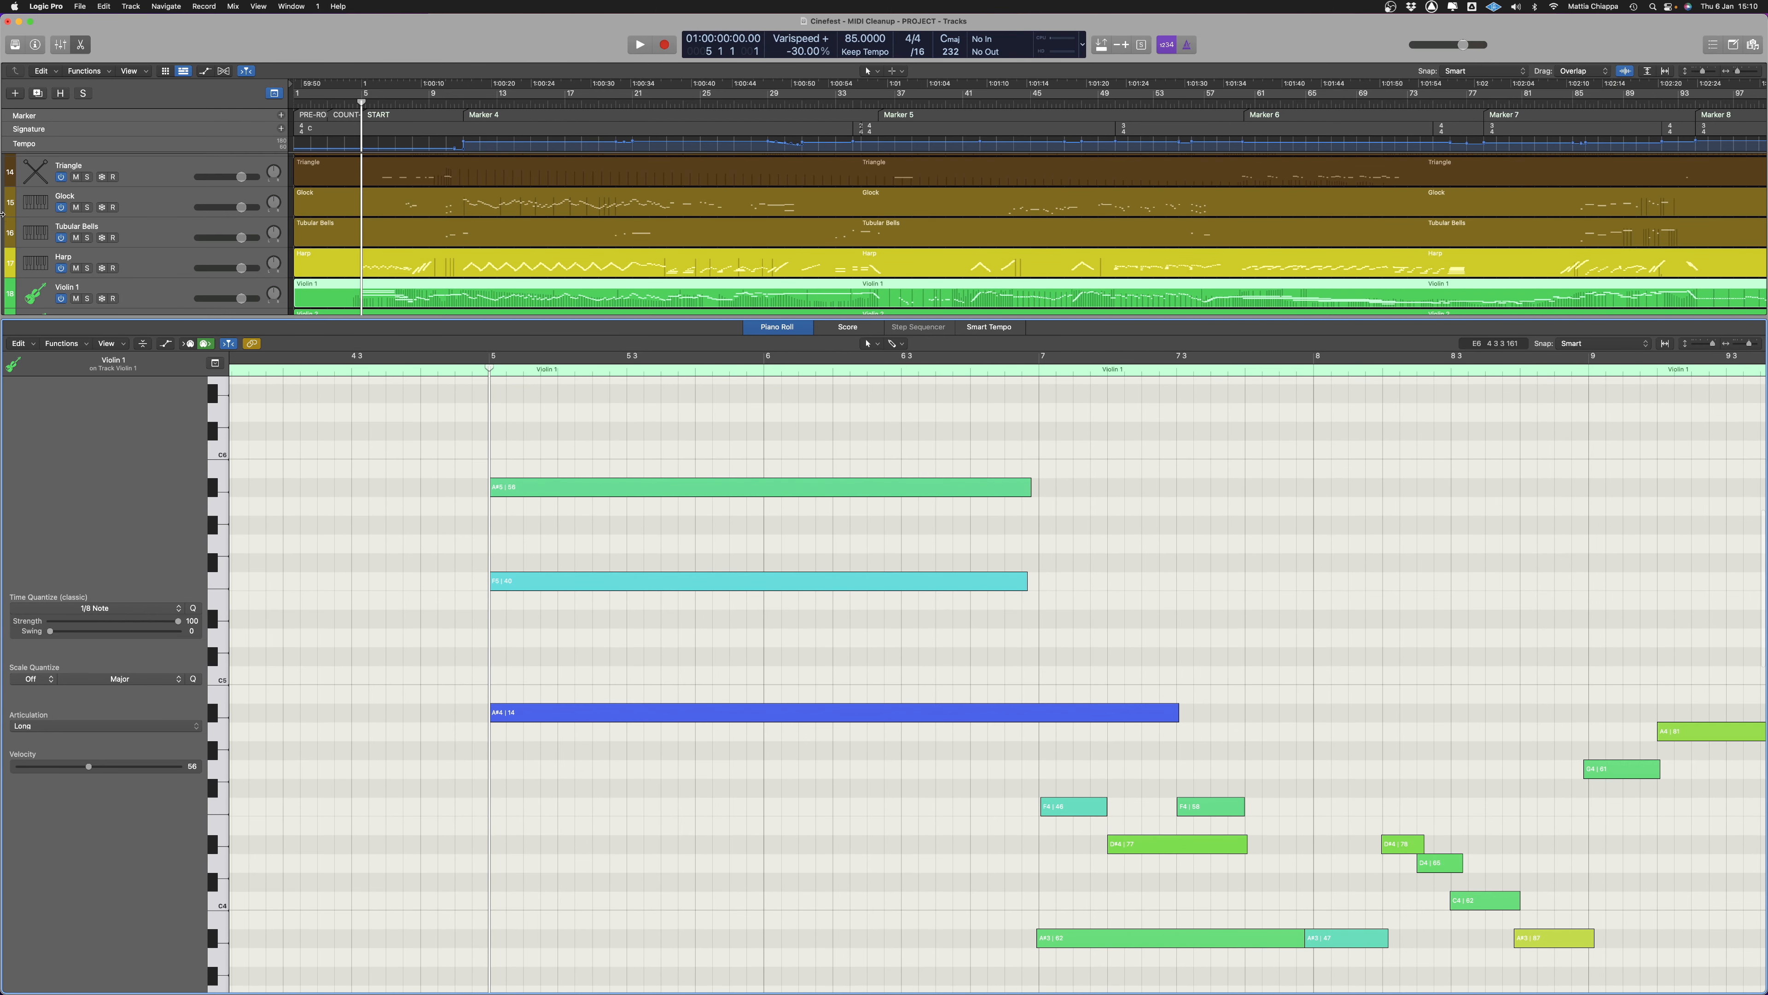
pyautogui.press('p')
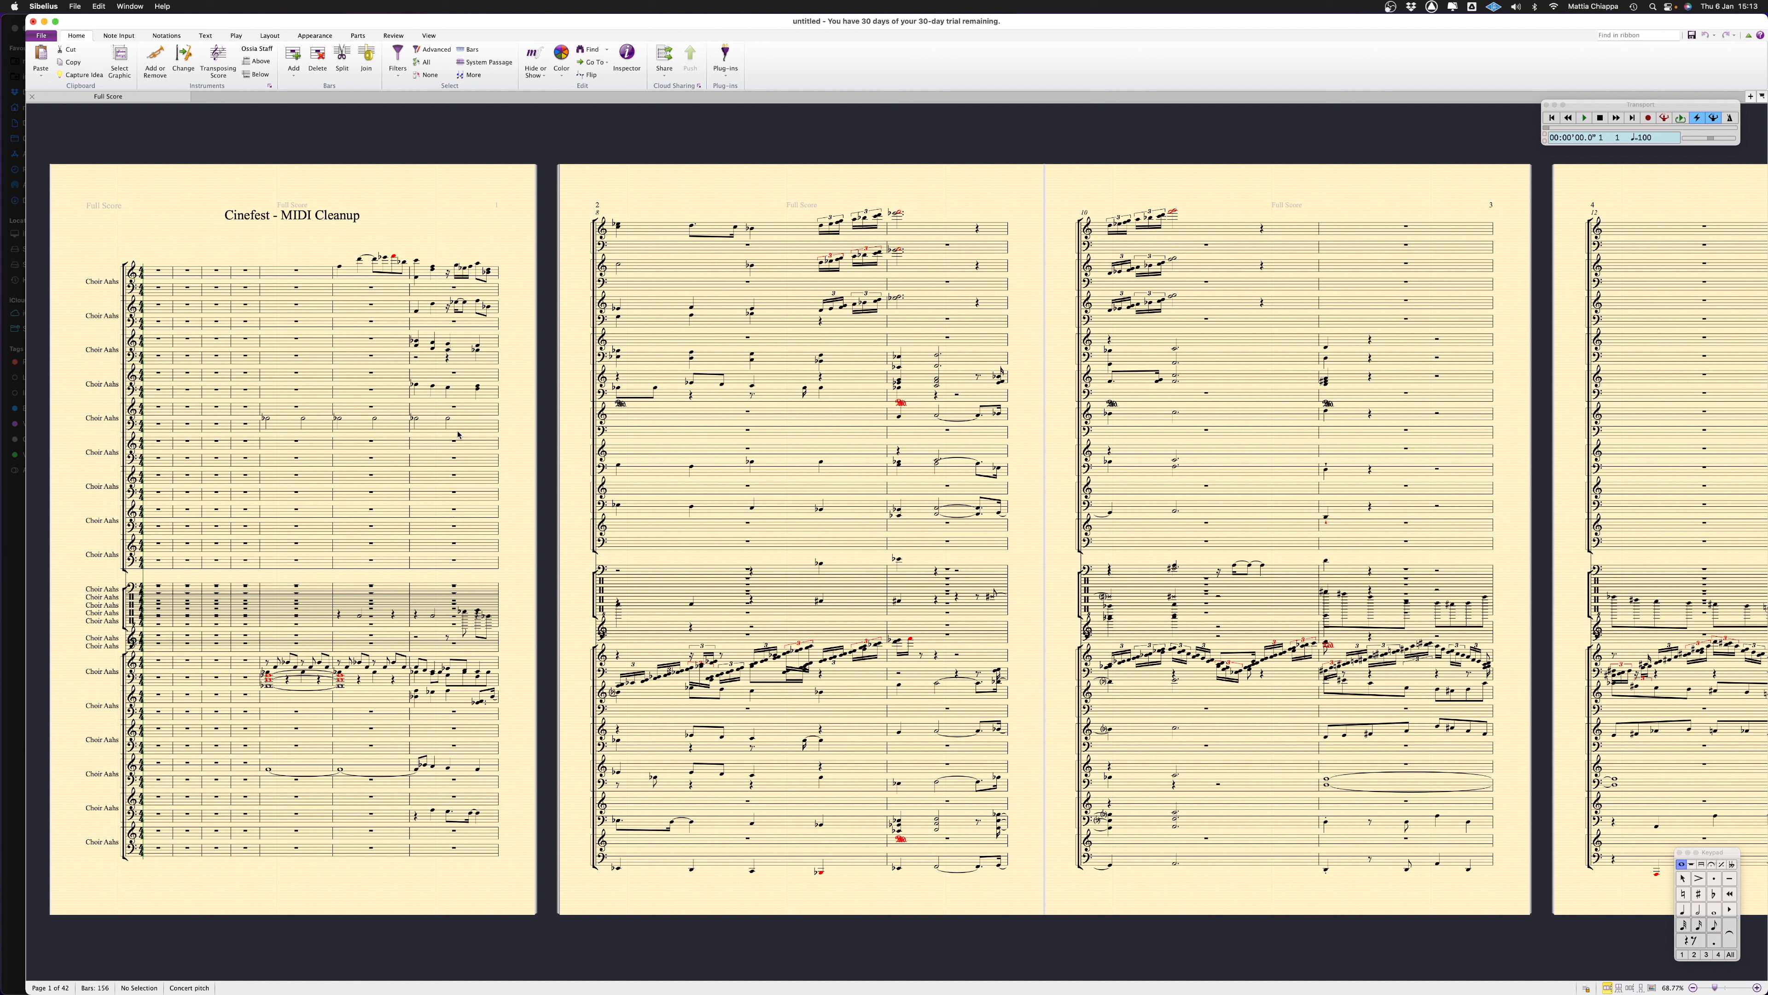
# Select the whole imported score and set its staff size to 3.9 mm
pyautogui.press('super+a')
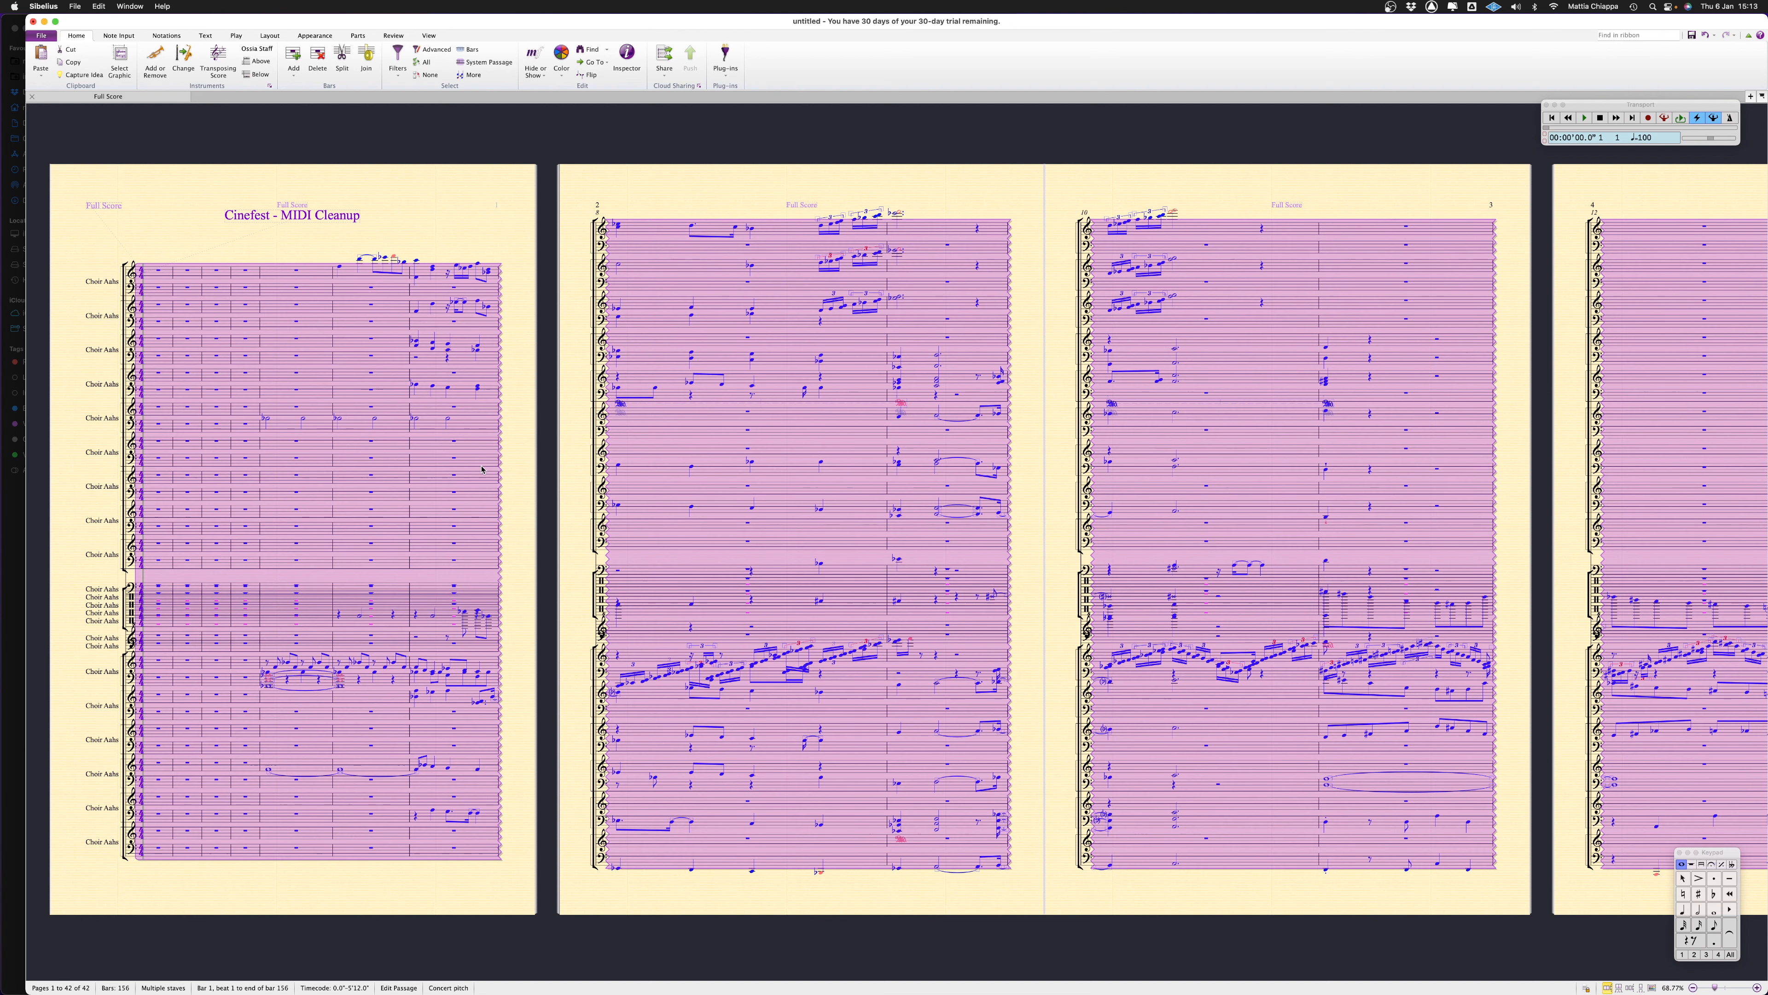
pyautogui.click(167, 35)
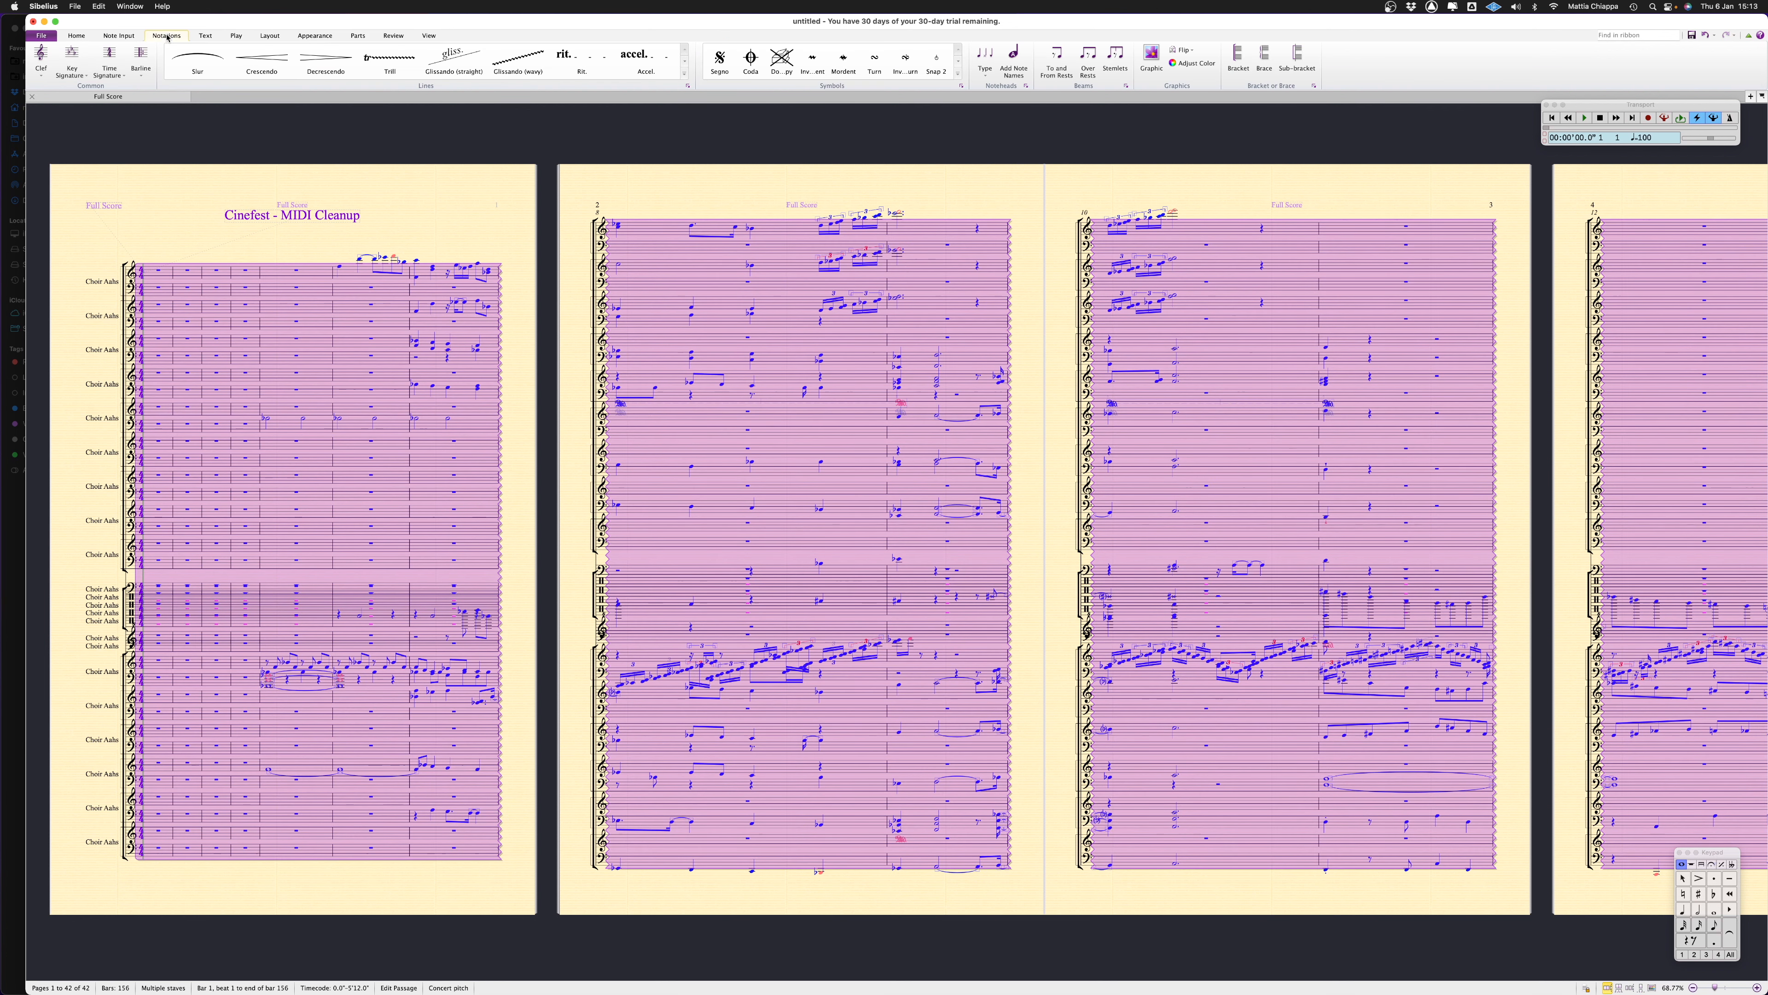
pyautogui.click(116, 33)
pyautogui.click(310, 35)
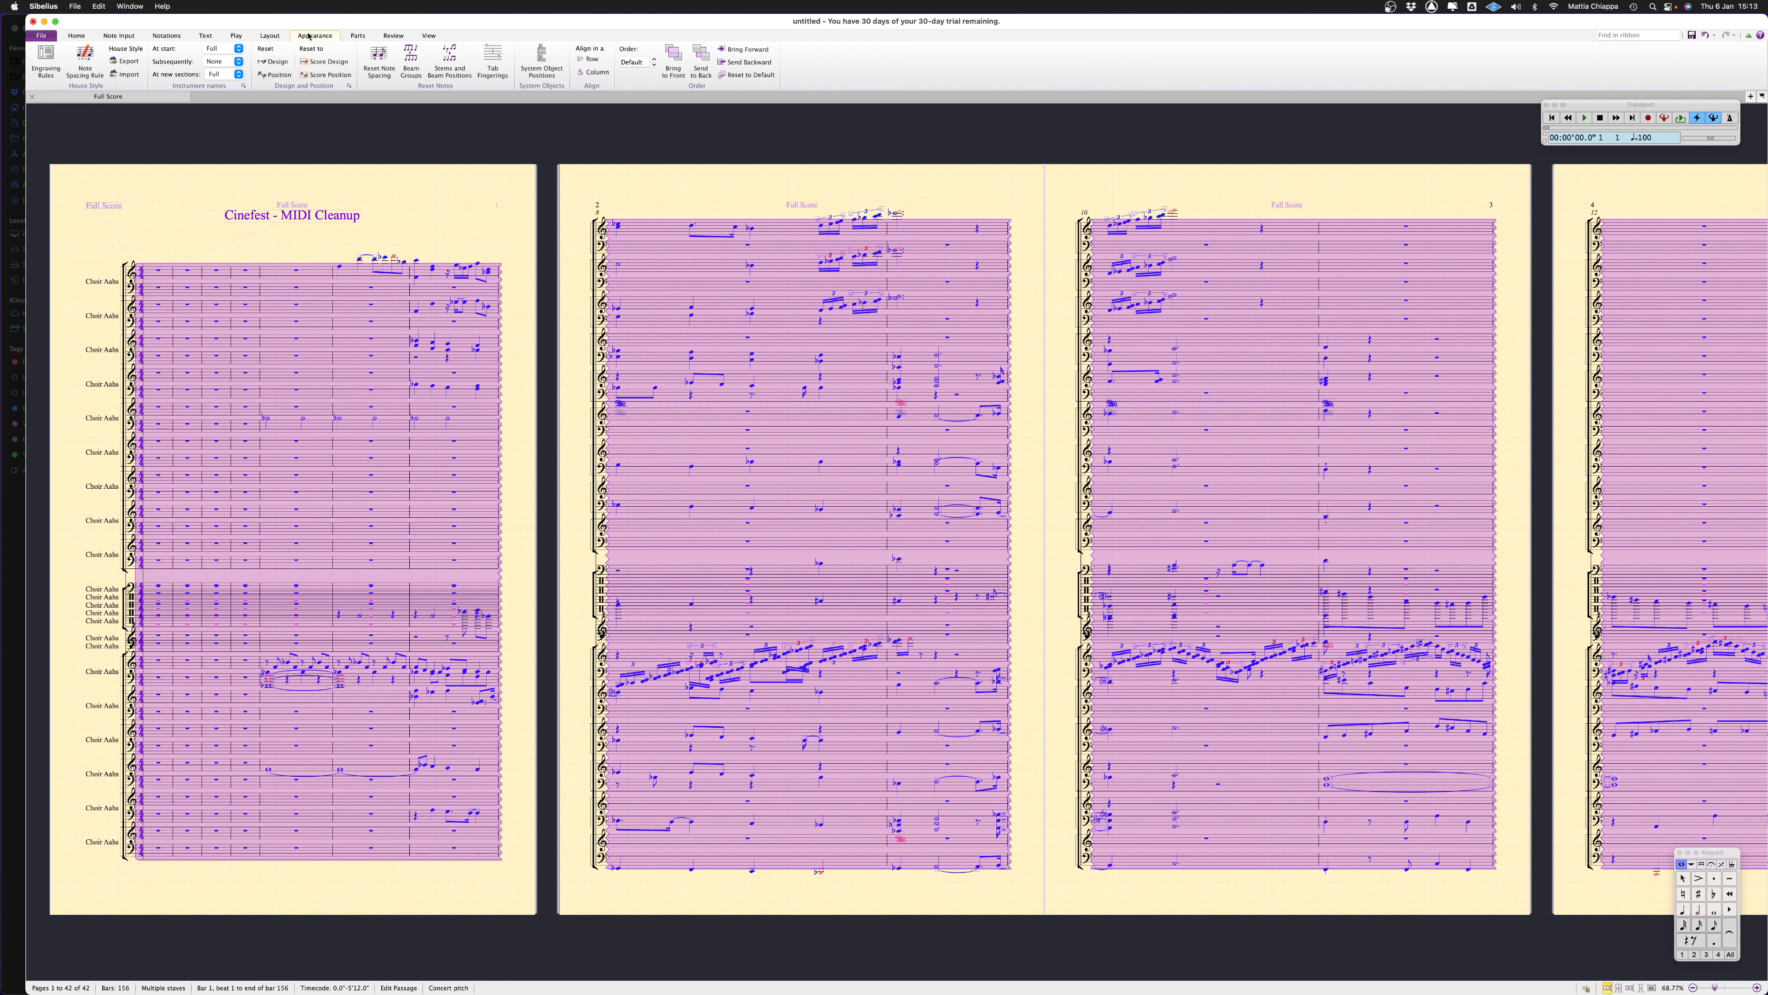
pyautogui.click(236, 37)
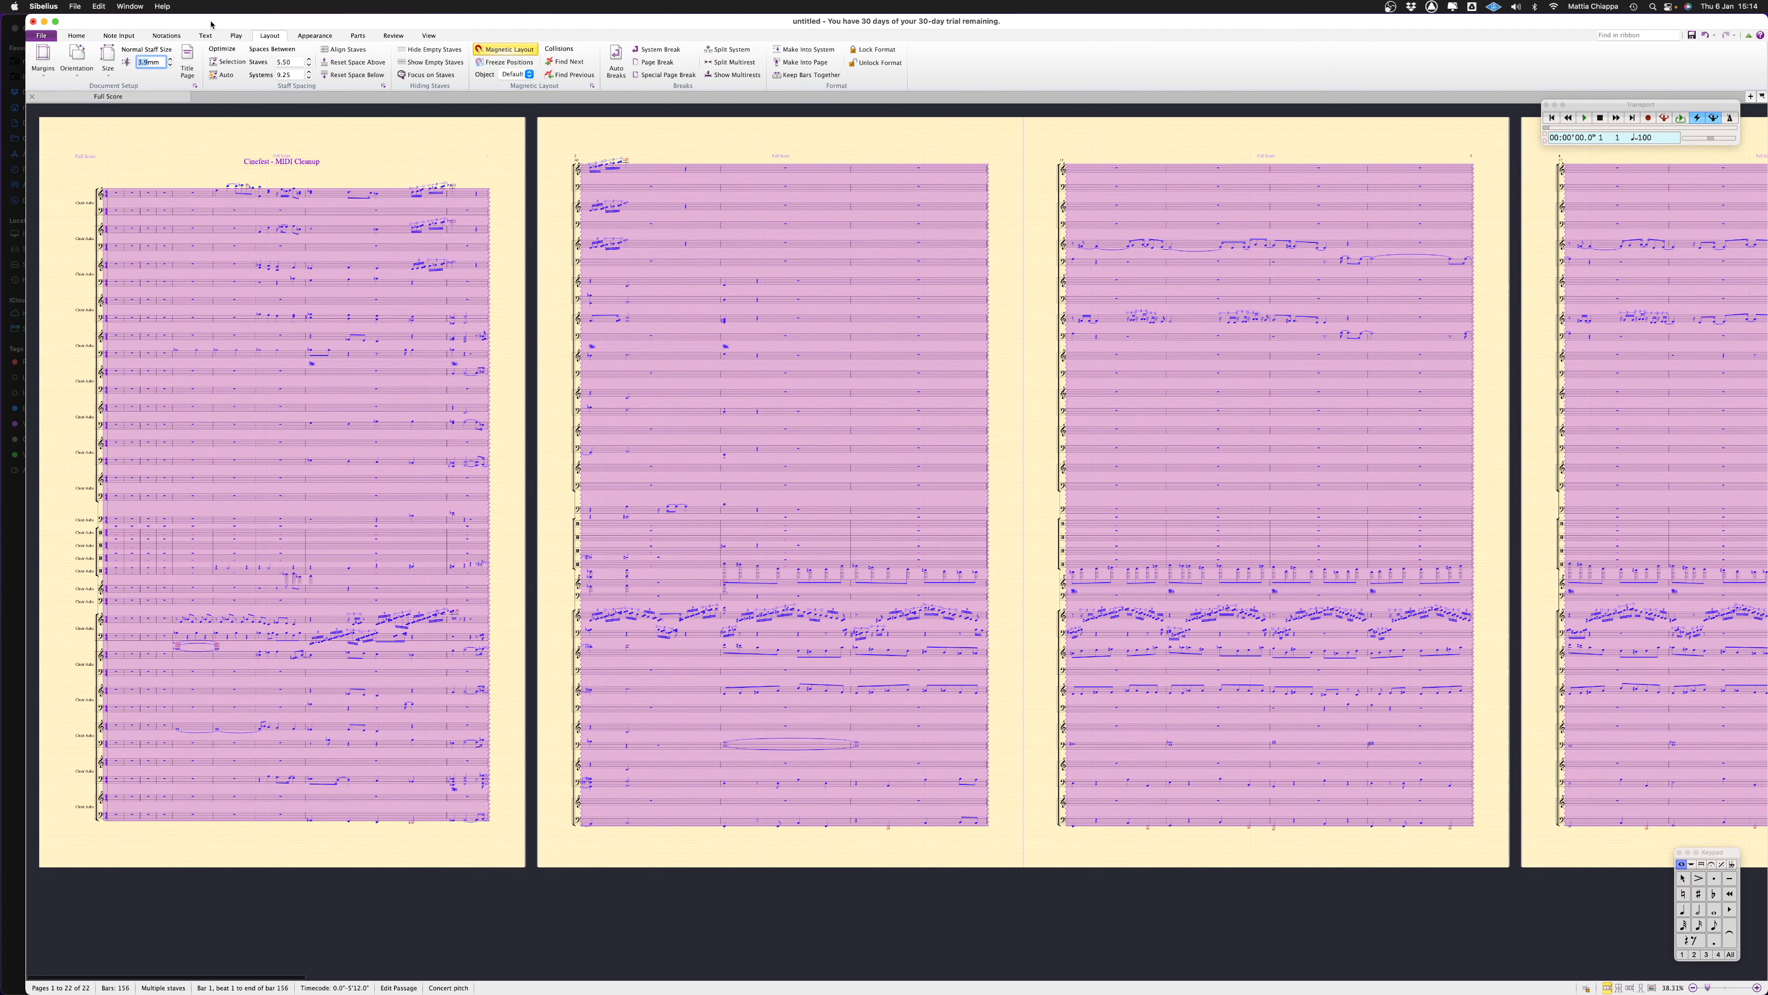
# Try to optimize the staff spacing of the whole selected score, and undo the change
pyautogui.click(236, 36)
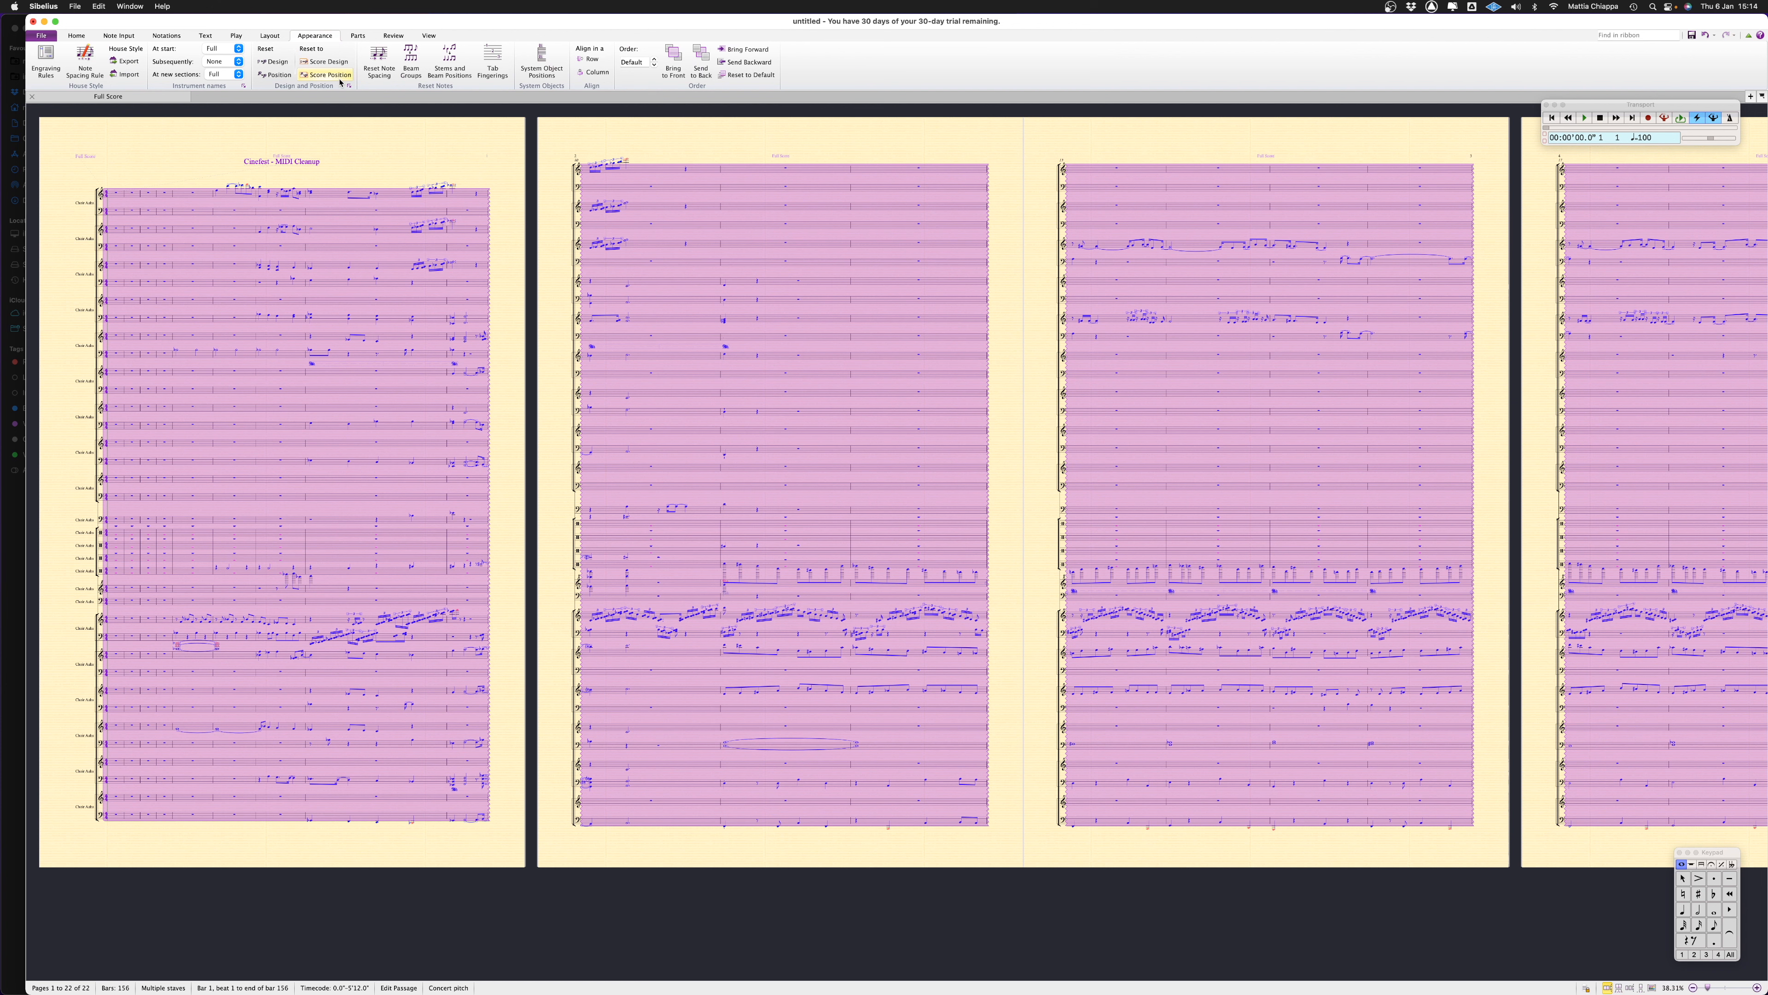
pyautogui.click(167, 35)
pyautogui.click(270, 35)
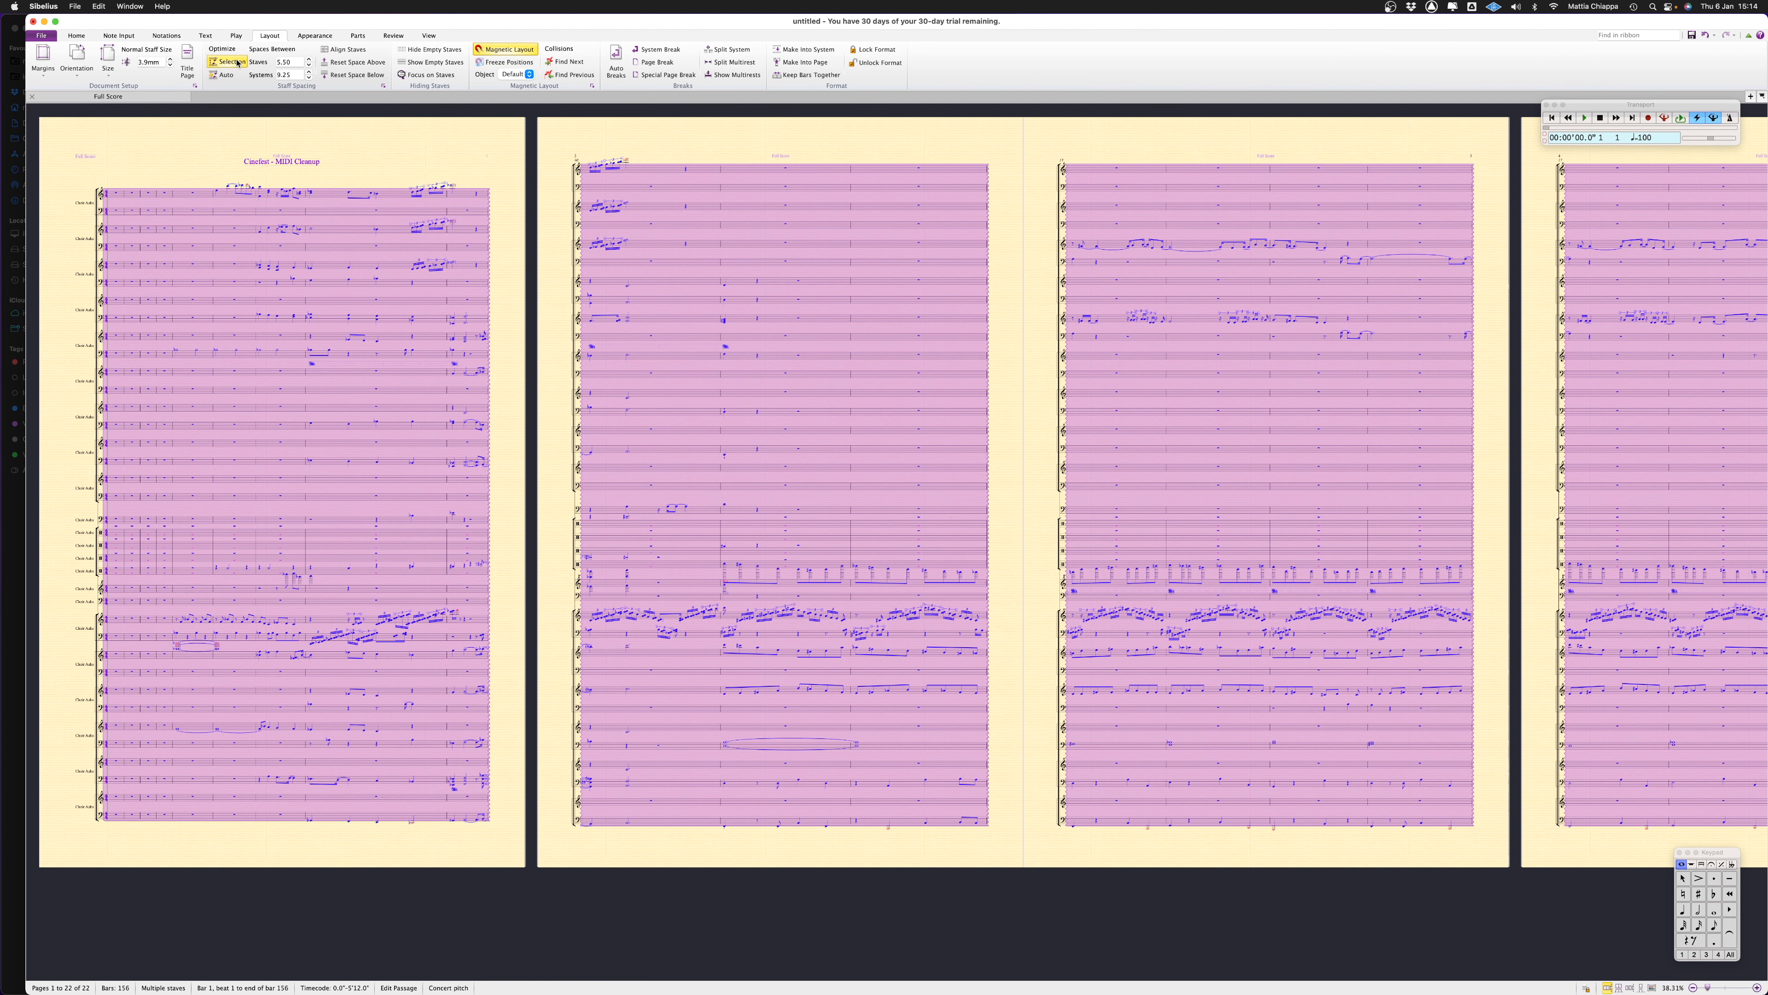
pyautogui.click(228, 62)
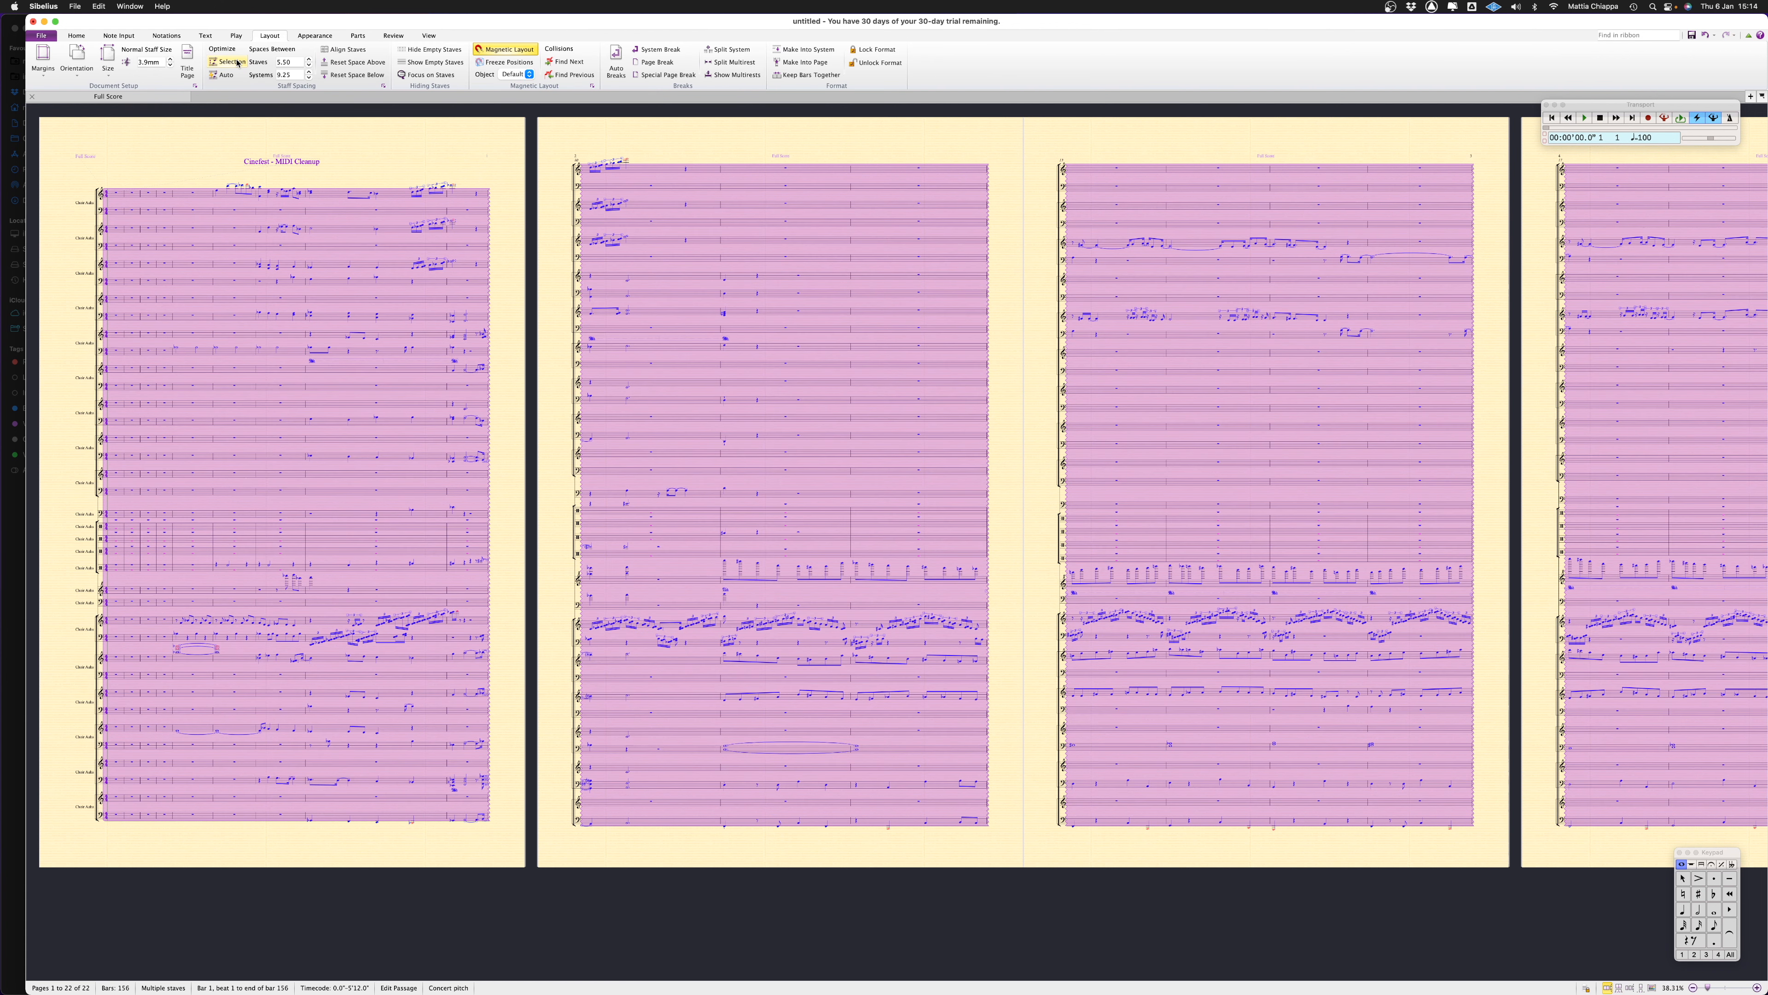
pyautogui.press('Escape')
pyautogui.press('super+z')
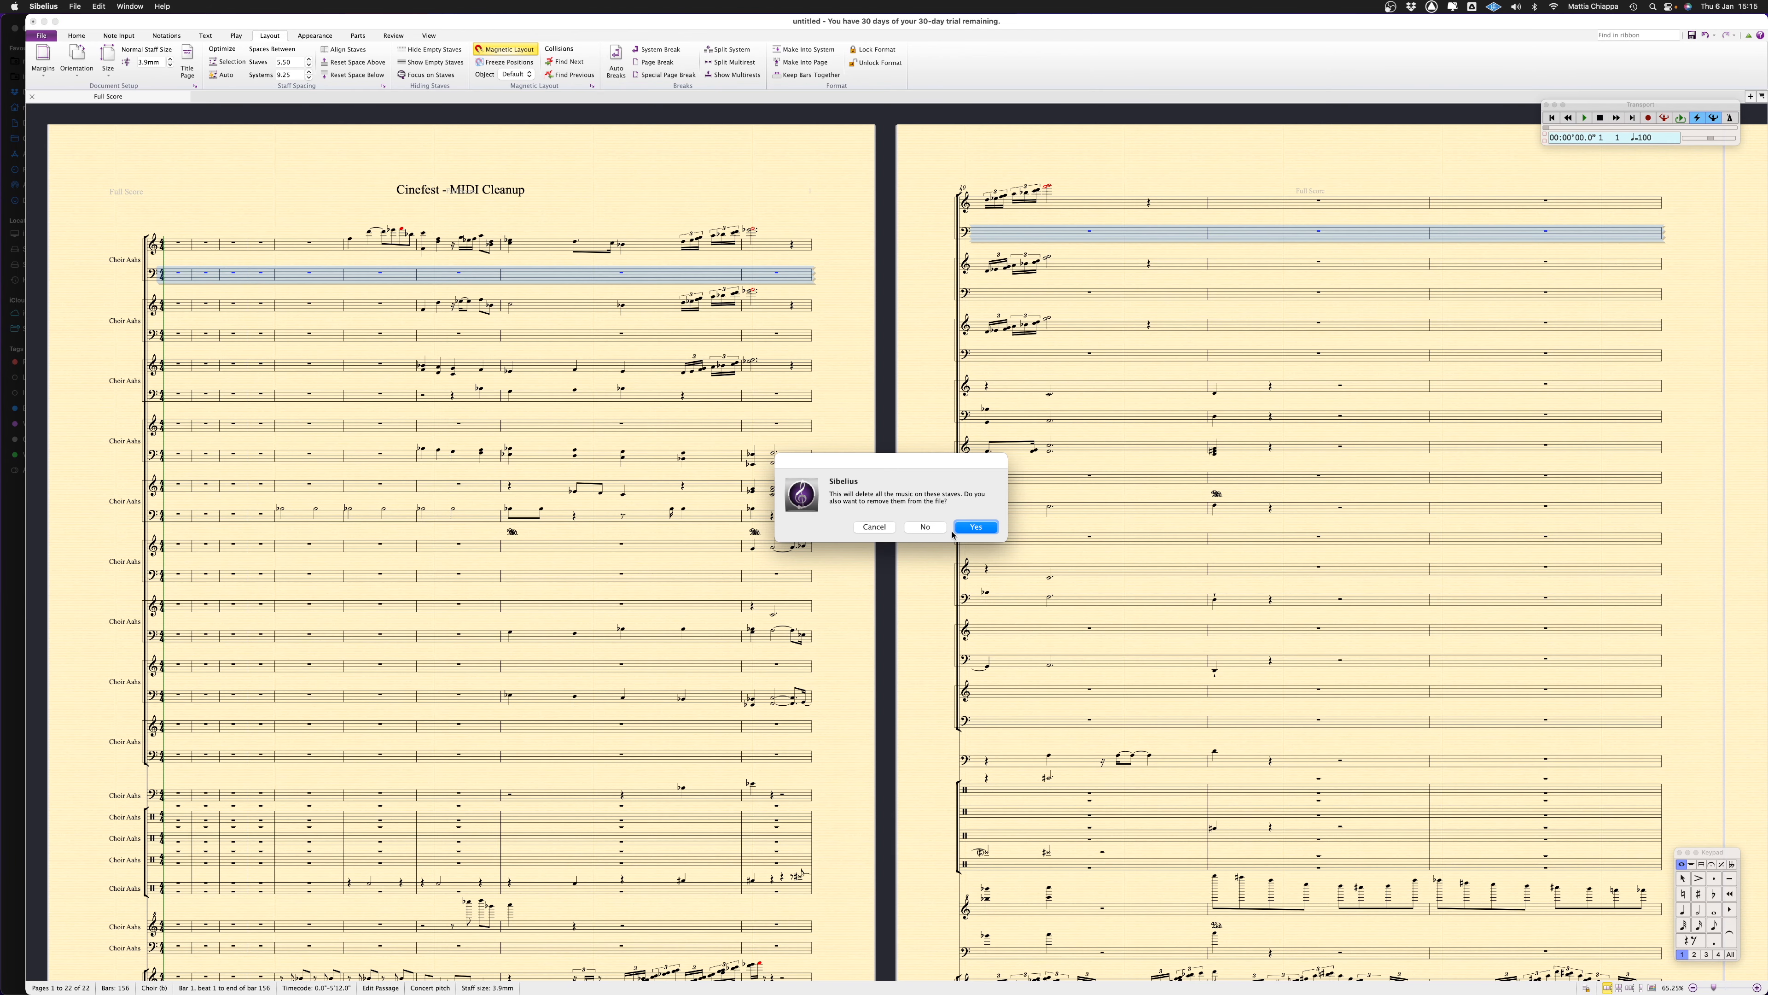
# Delete the empty bass staves of the first two instruments in the full score
pyautogui.click(925, 528)
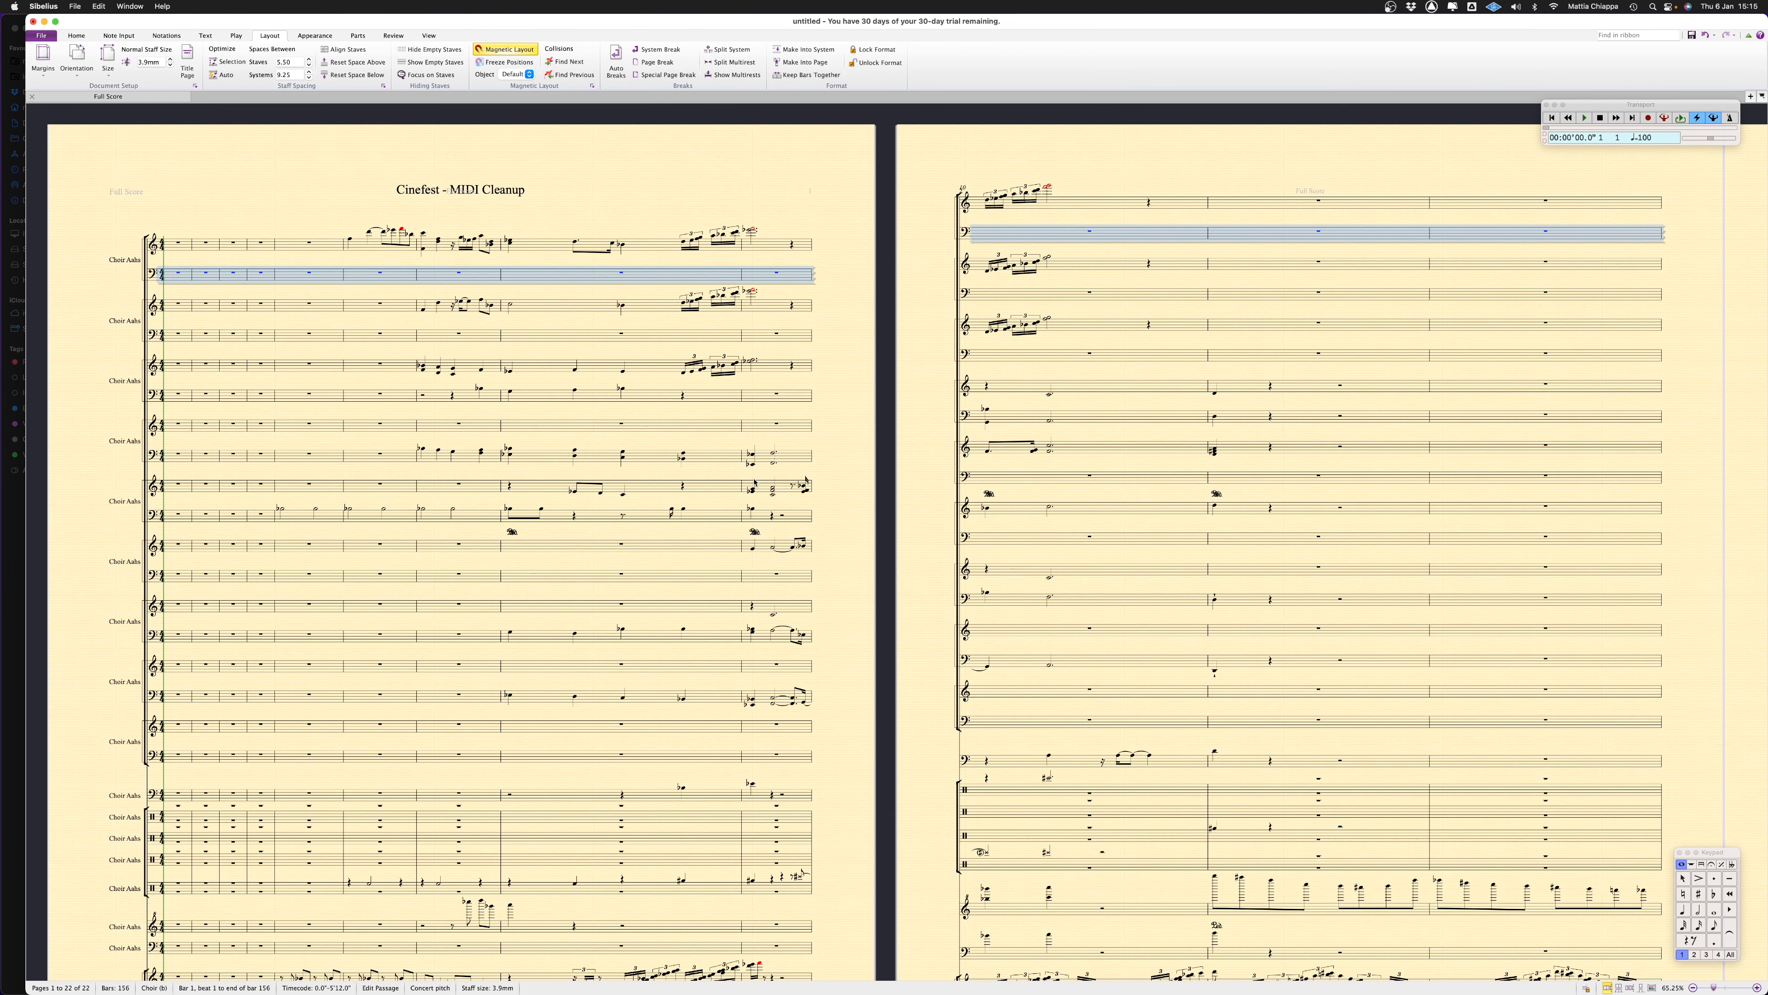
pyautogui.tripleClick(292, 340)
pyautogui.press('Delete')
pyautogui.click(975, 527)
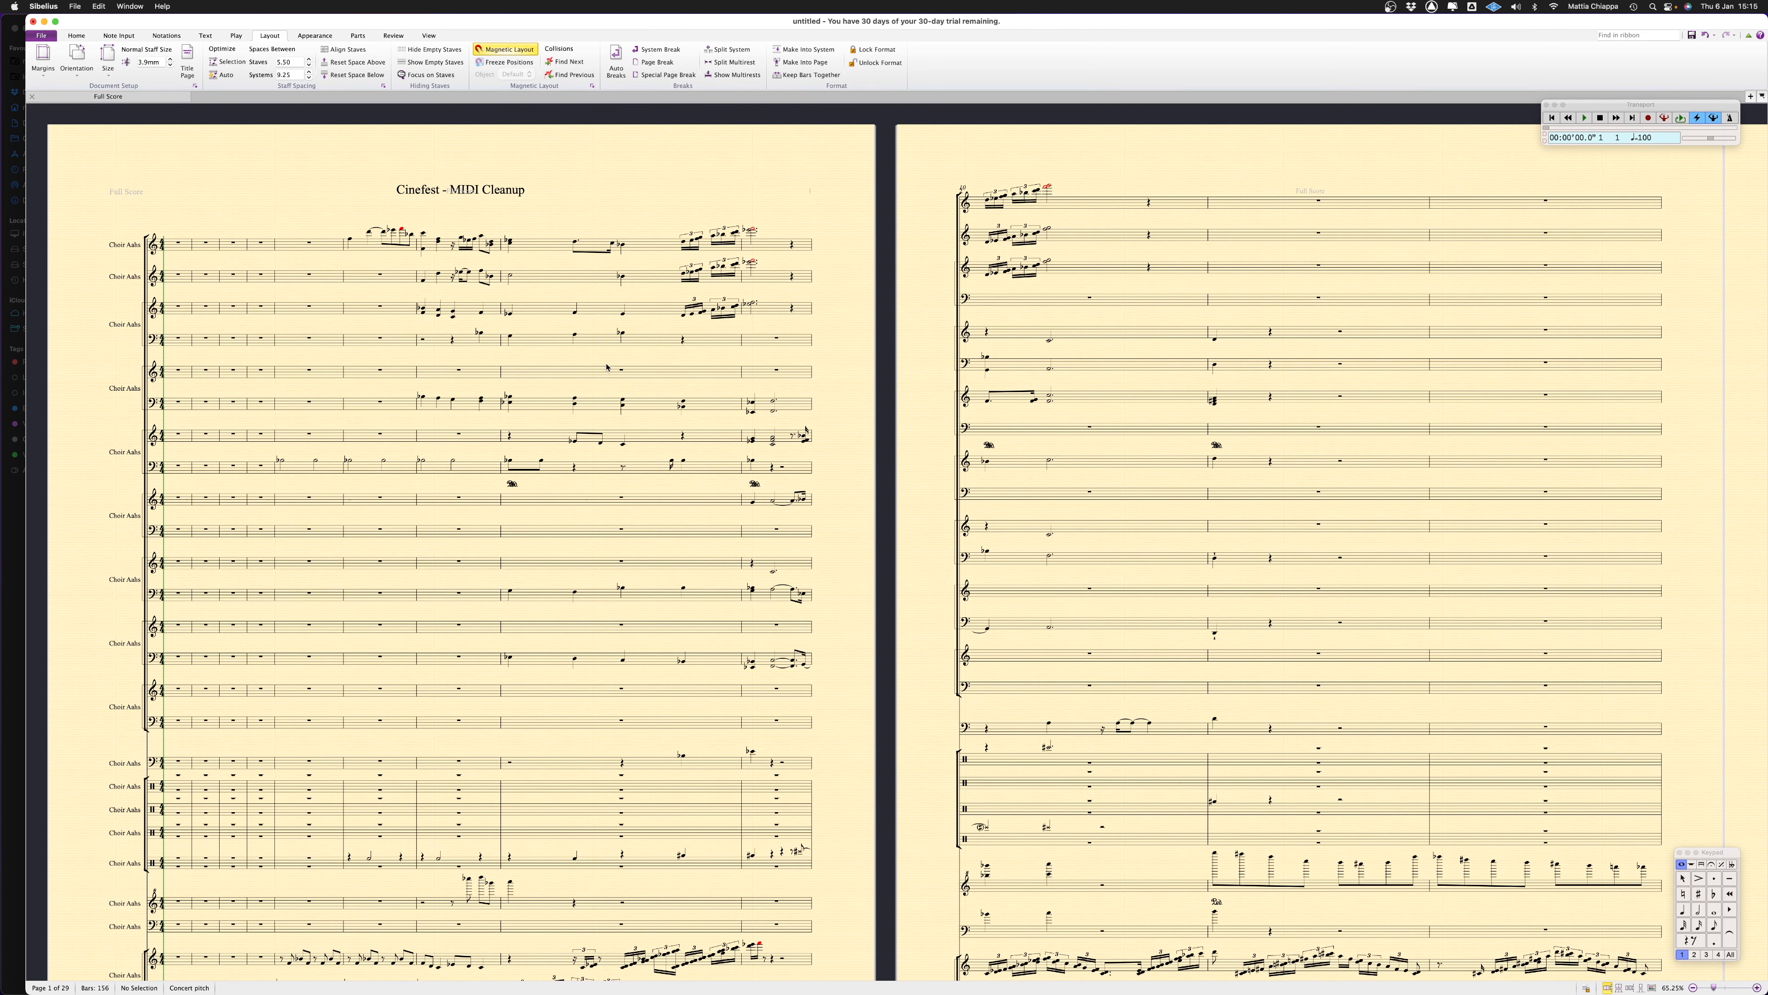
# Switch to Logic Pro, open the Flute region in the editor area and show the full score as notation
pyautogui.press('super+Tab')
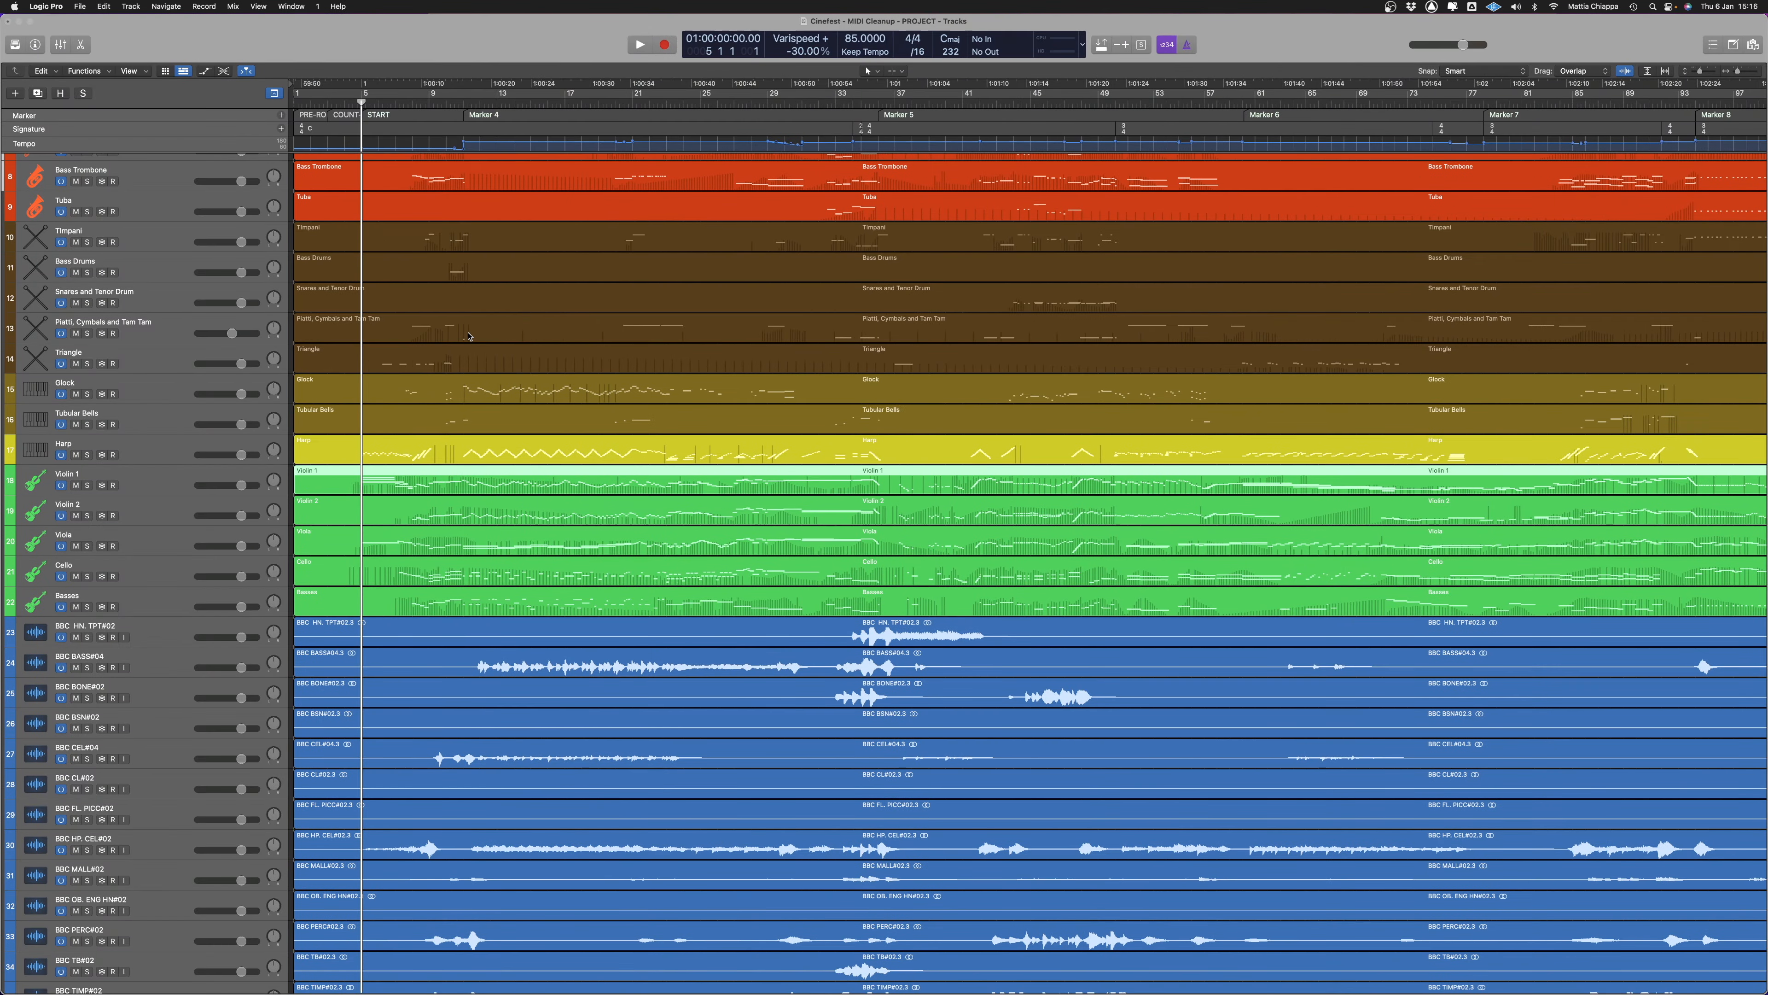
pyautogui.scroll(6, 287, 466)
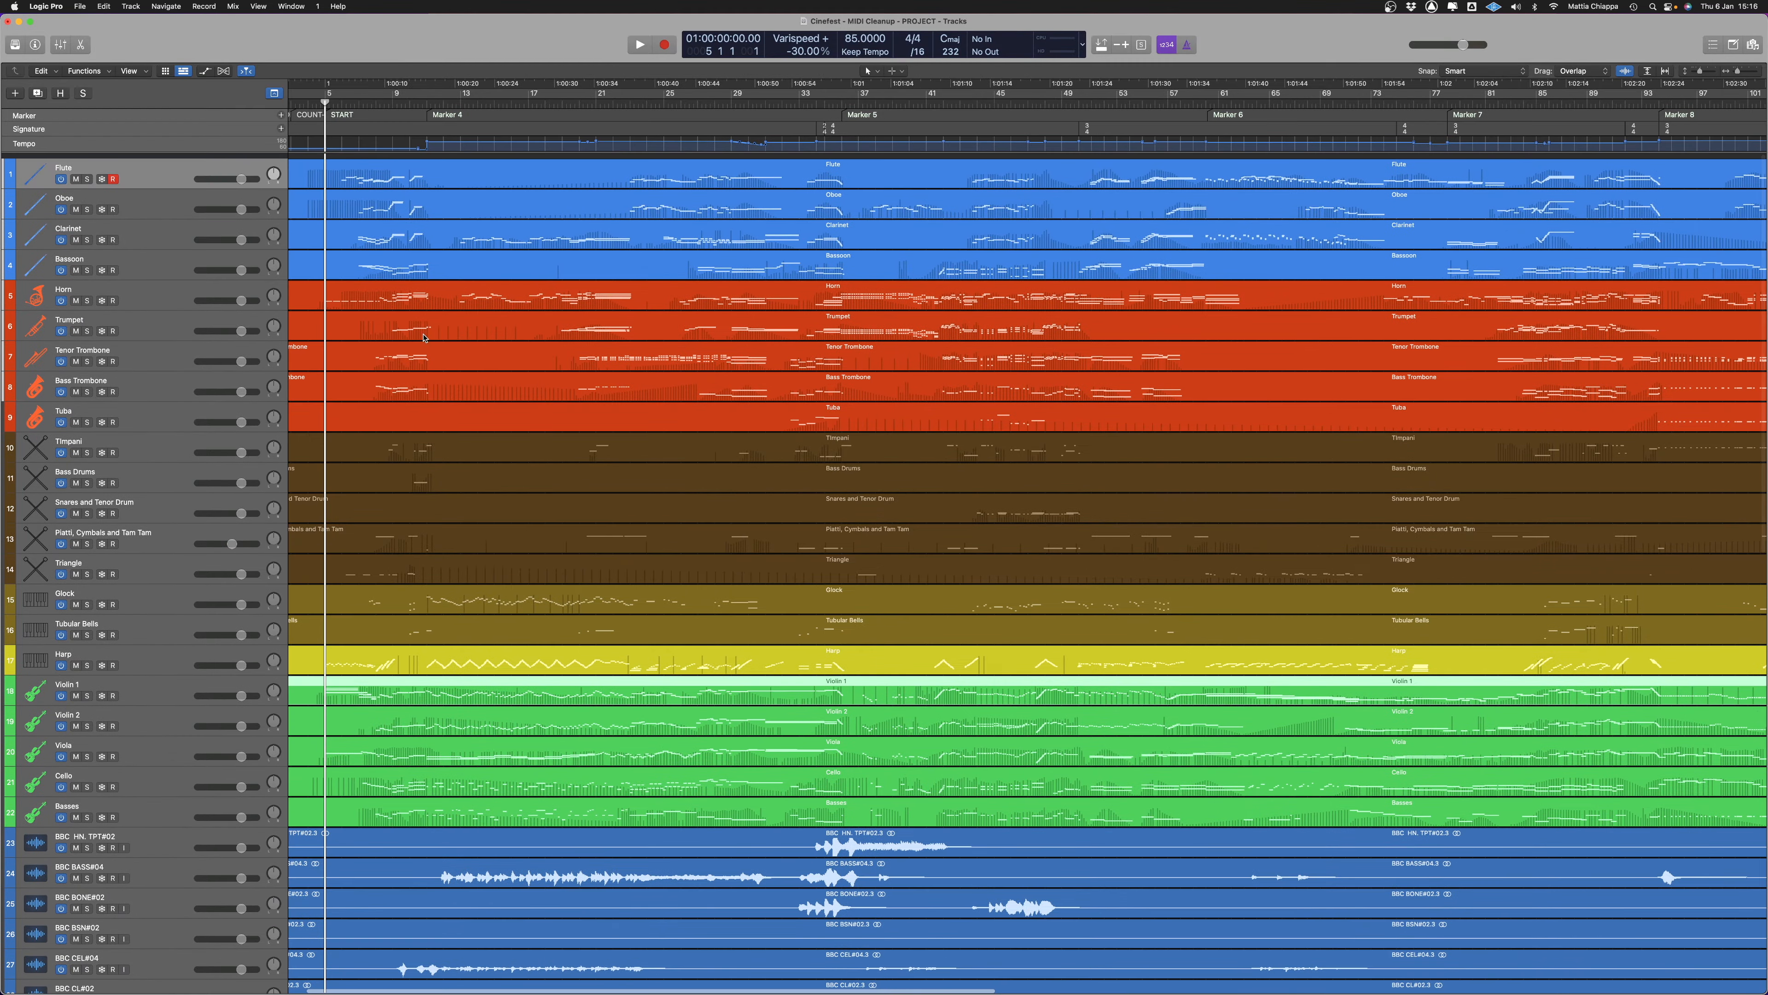
pyautogui.hscroll(1, 390, 202)
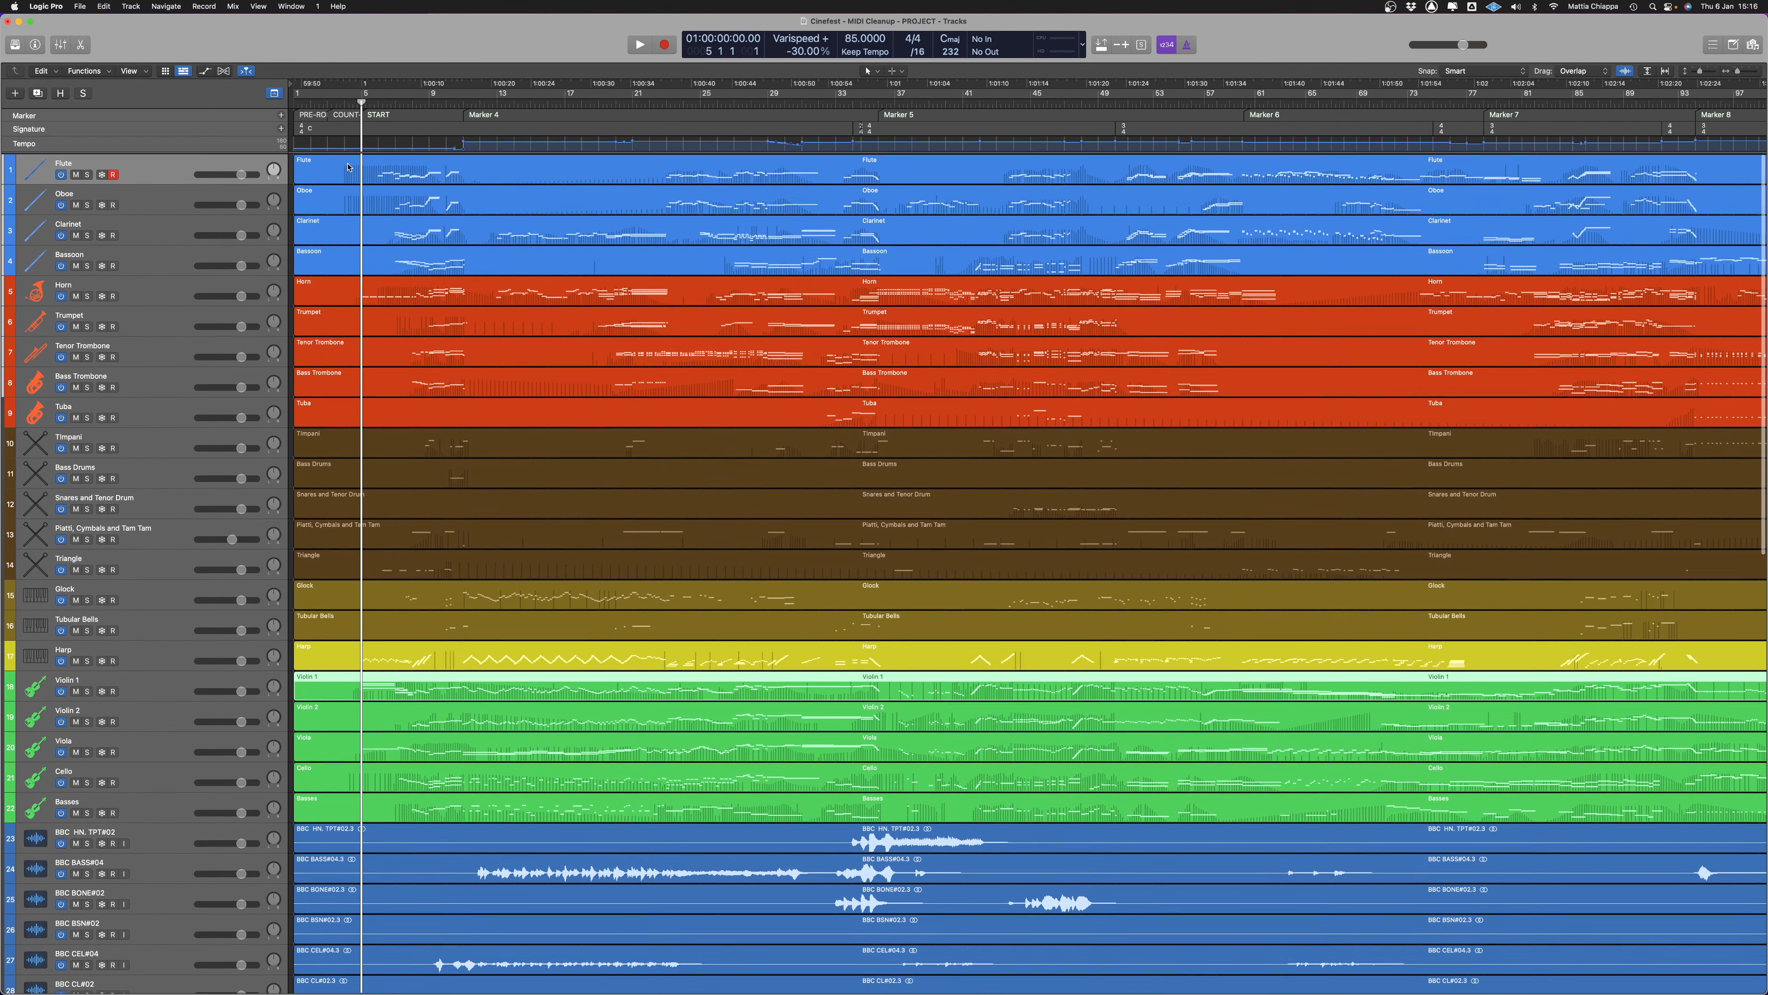
pyautogui.click(348, 169)
pyautogui.press('p')
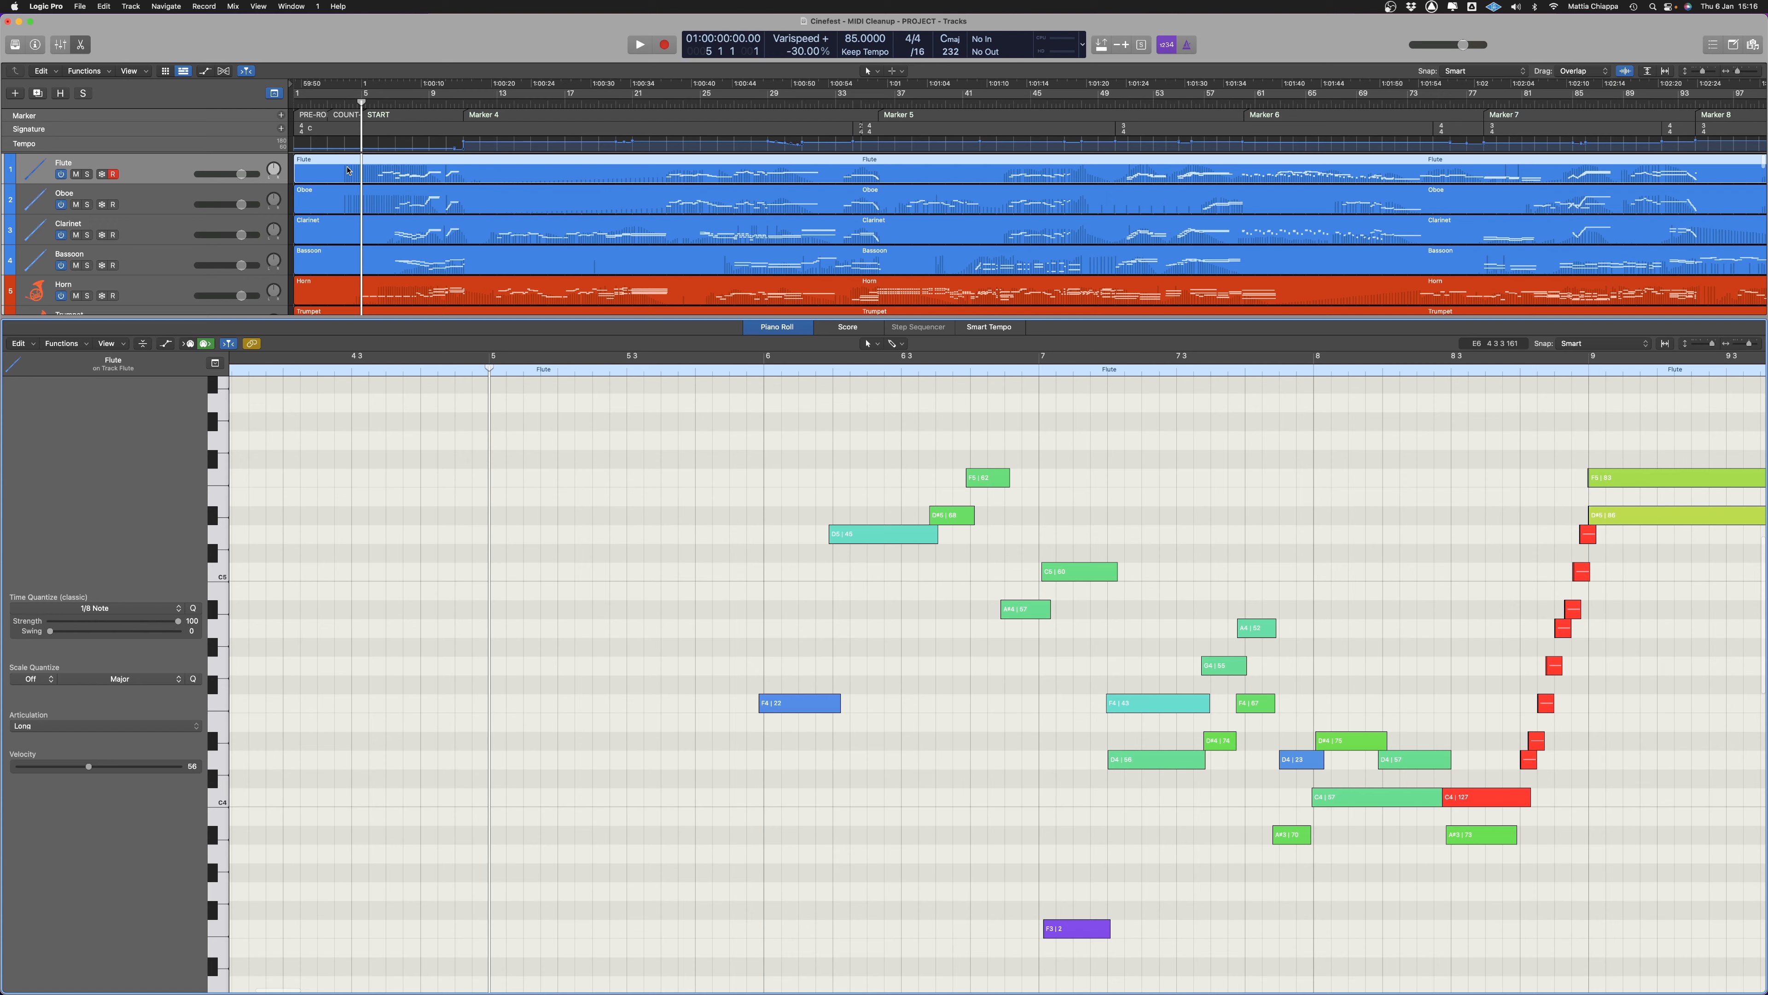
pyautogui.click(848, 326)
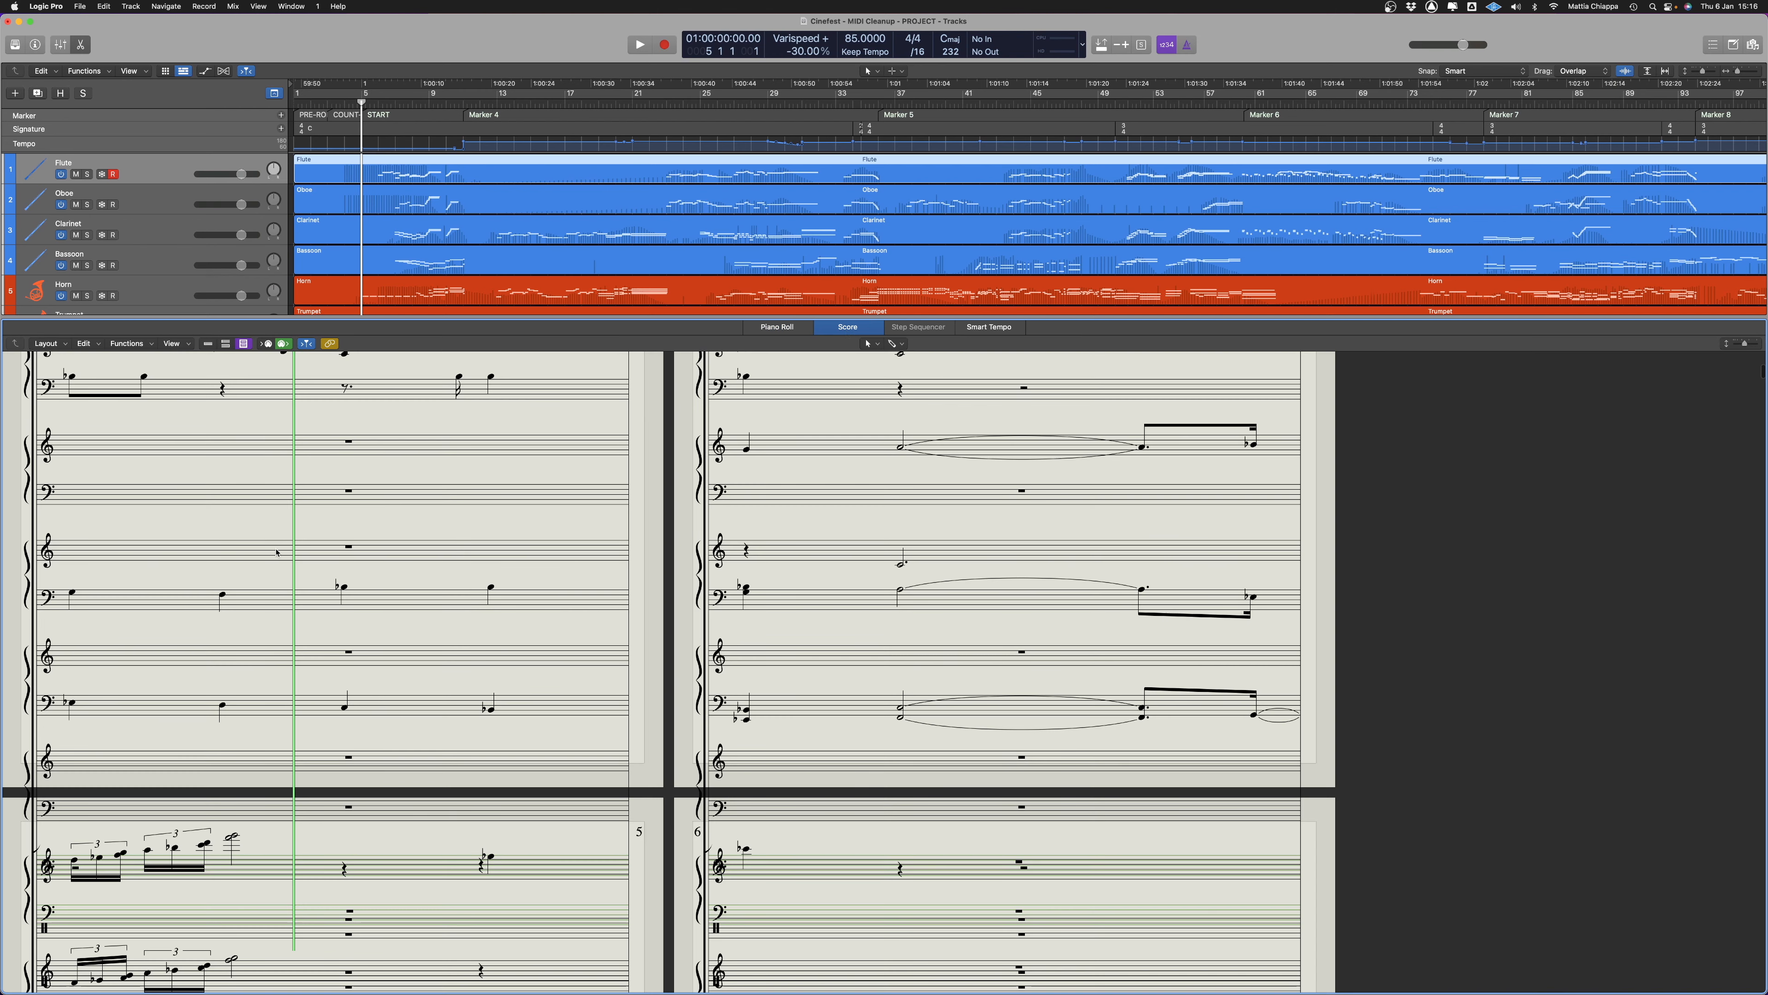
pyautogui.scroll(-2, 118, 606)
pyautogui.scroll(10, 118, 606)
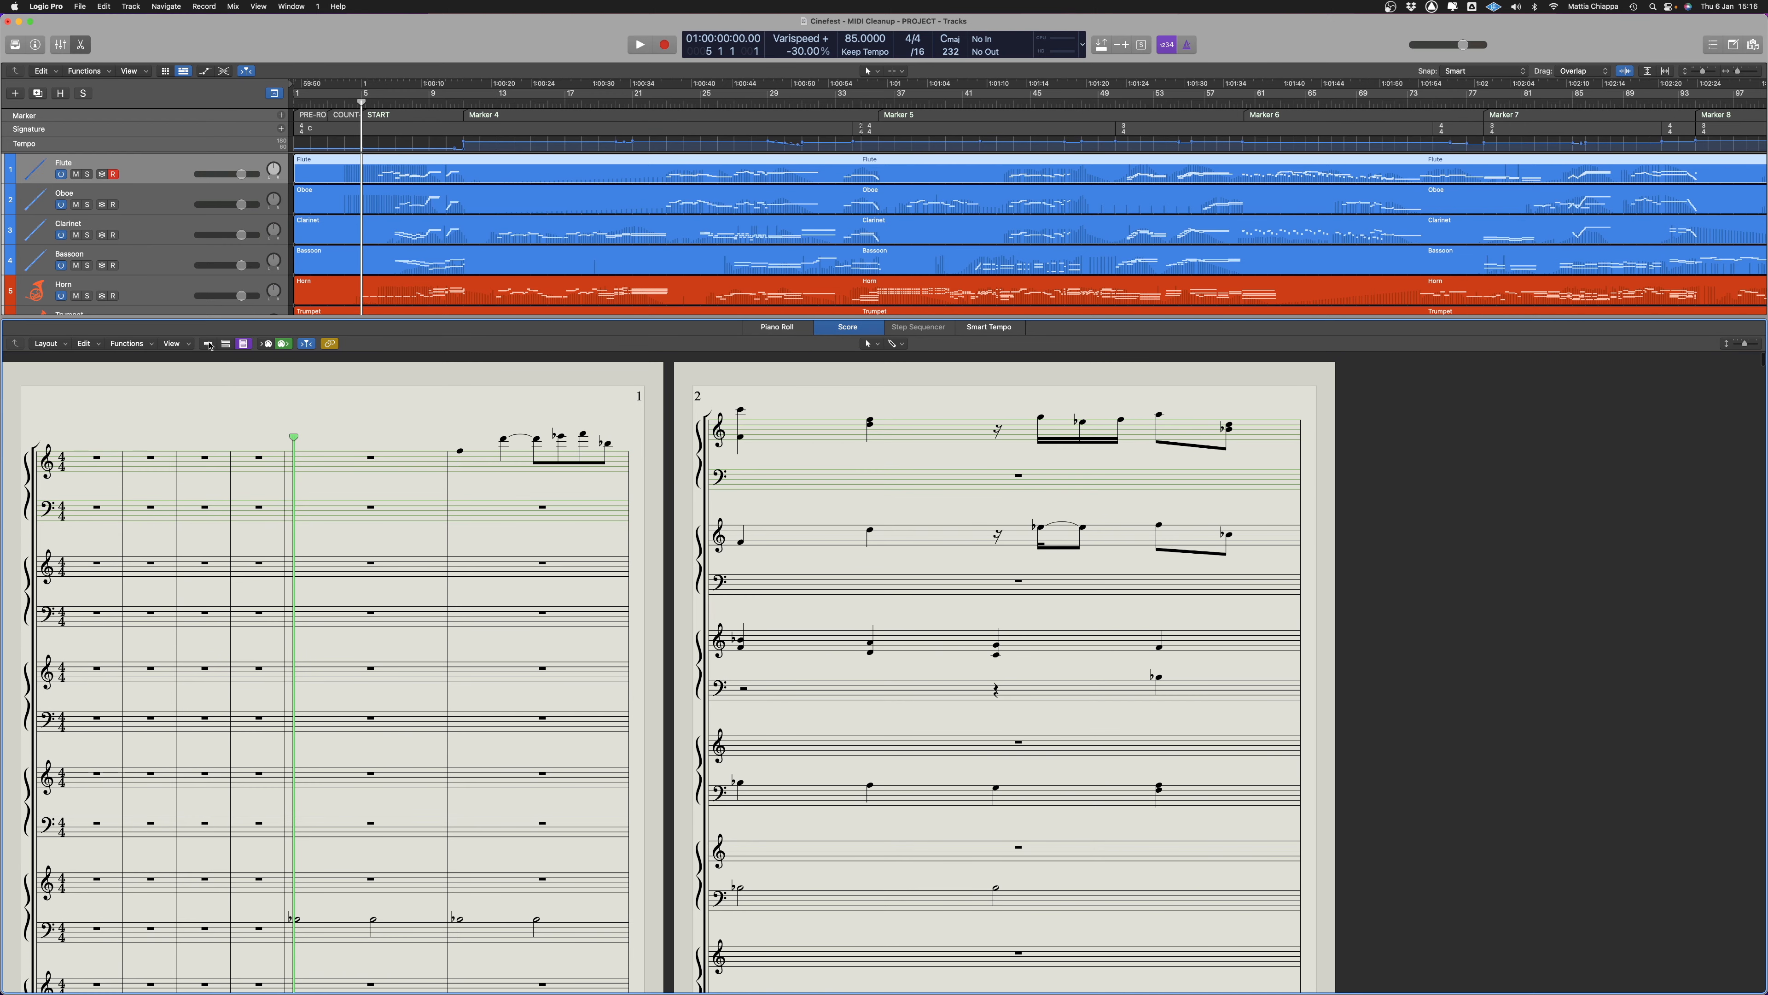
# Set the Flute's staff style to Treble in the inspector and review its part alone as notation
pyautogui.press('i')
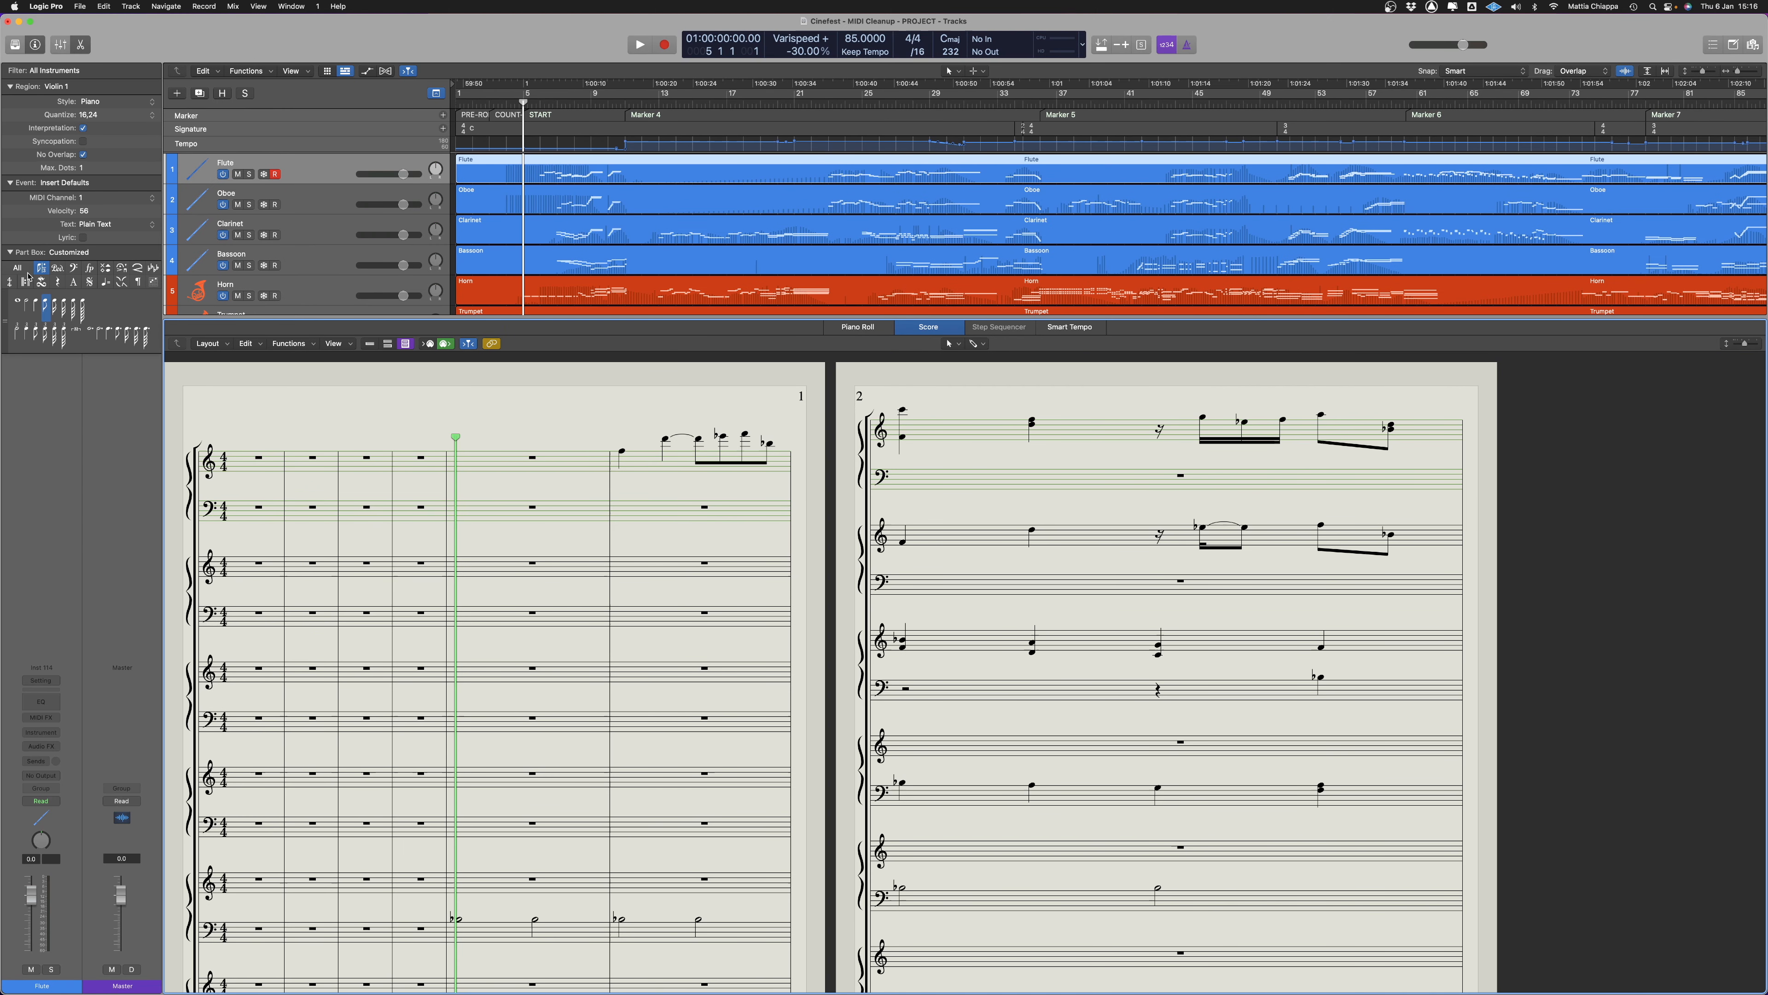
pyautogui.click(116, 103)
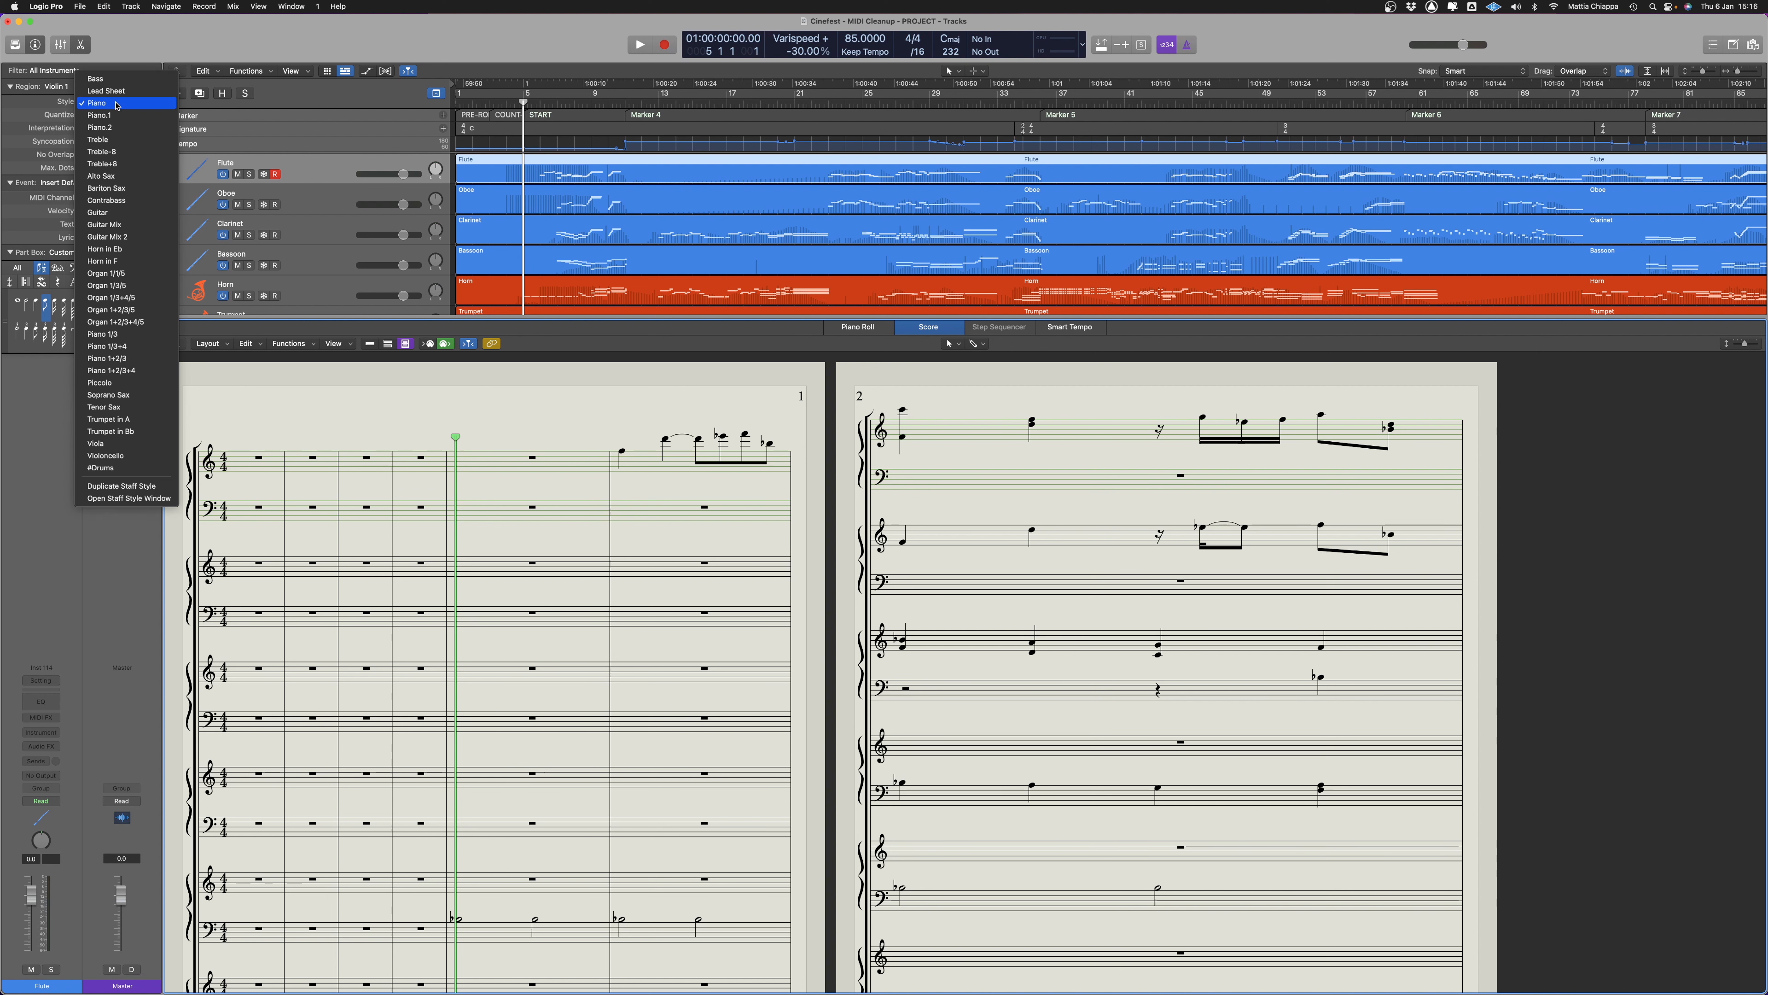
pyautogui.click(117, 142)
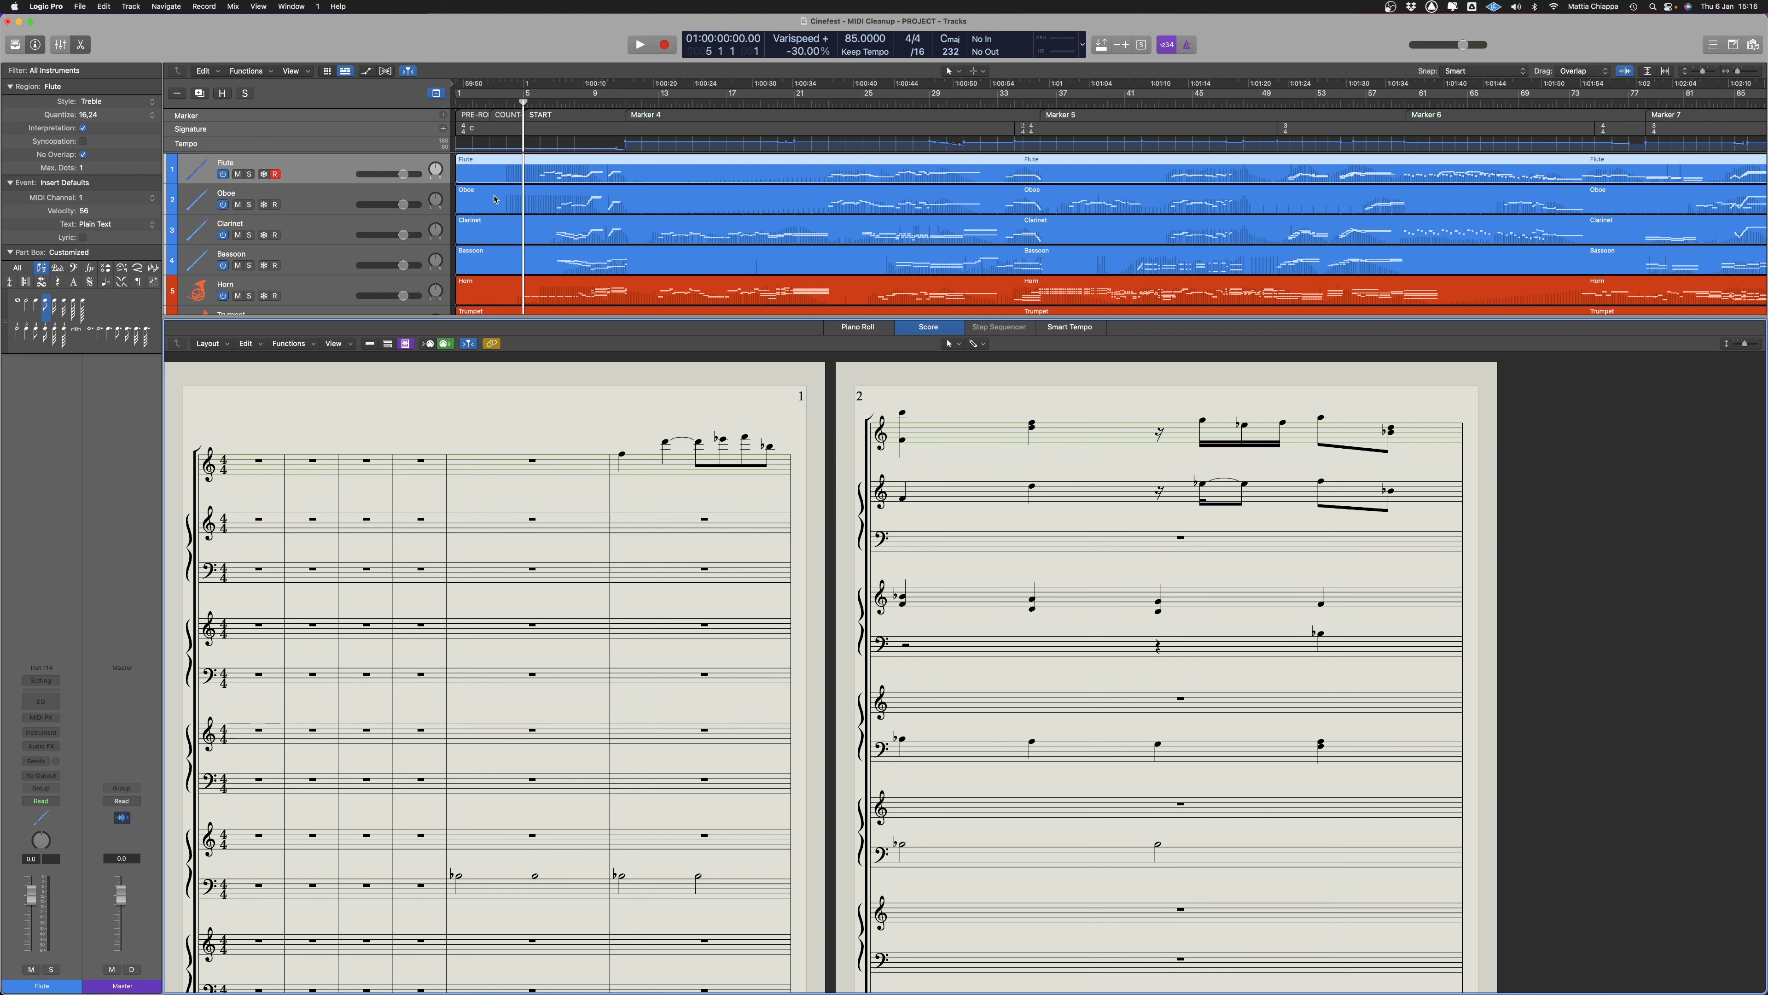
pyautogui.click(515, 163)
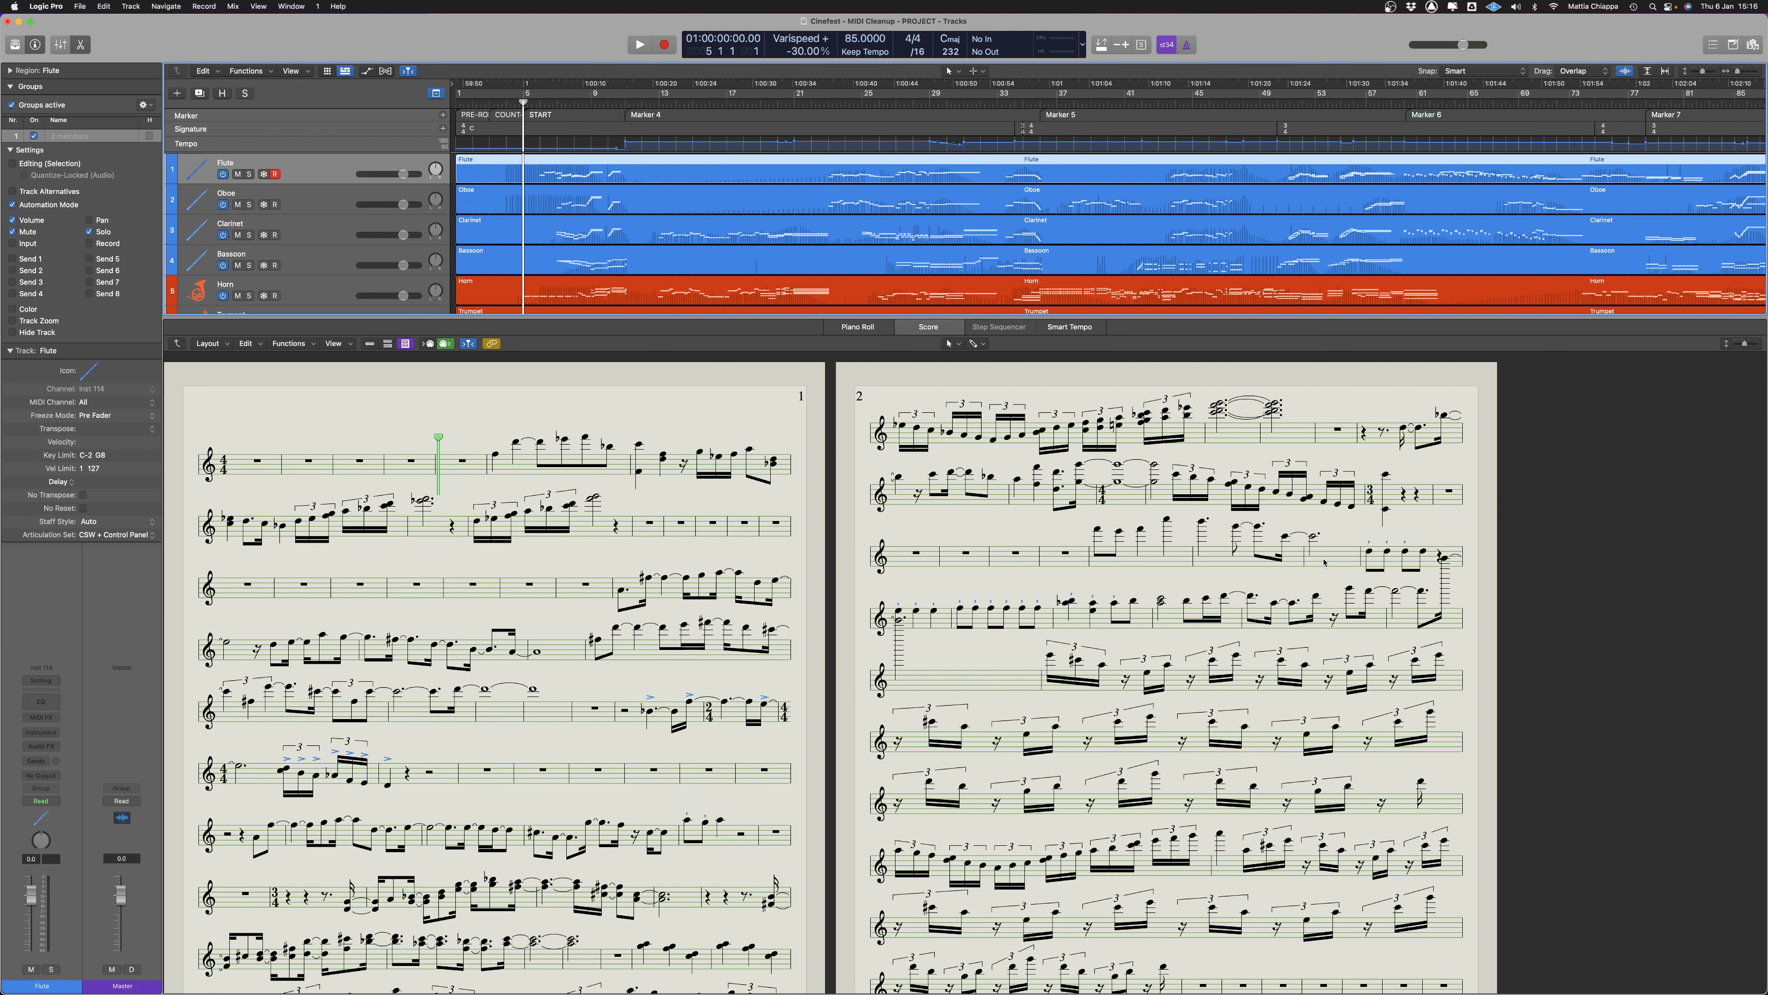
pyautogui.scroll(-2, 923, 759)
pyautogui.scroll(2, 913, 707)
# Switch to Sibelius and look over the first pages of the full score
pyautogui.hotkey('ctrl', 'Right')
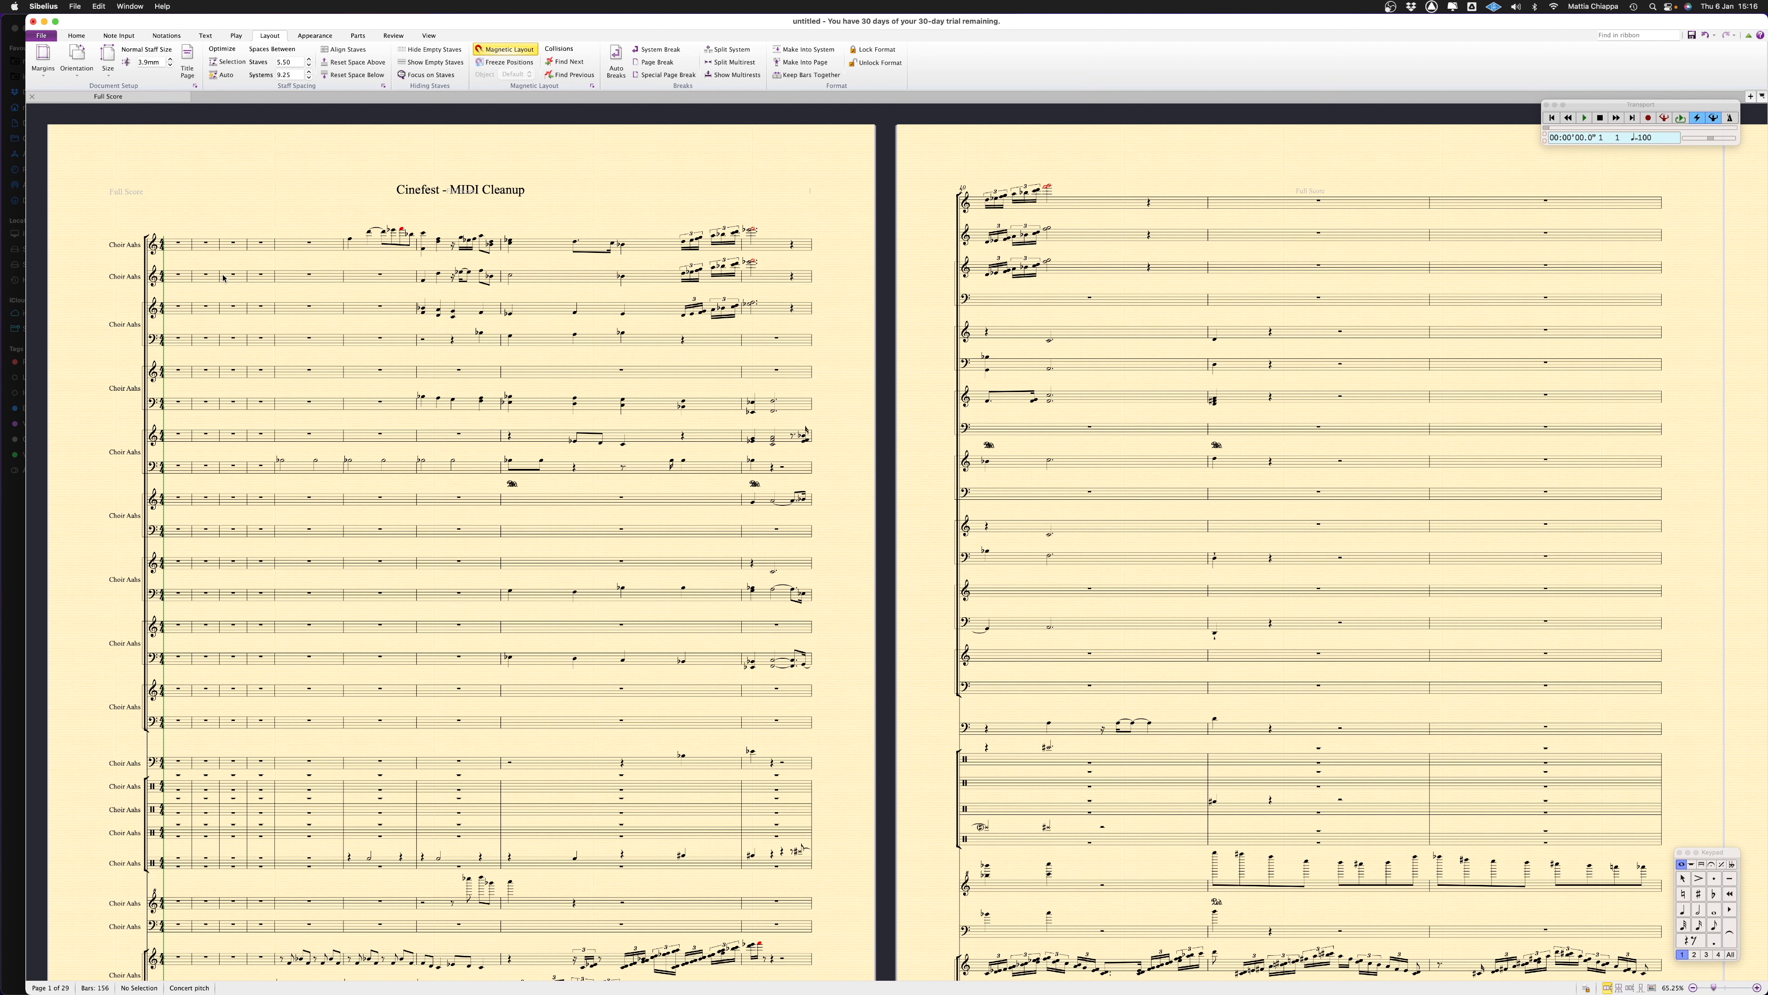
pyautogui.scroll(-1, 145, 305)
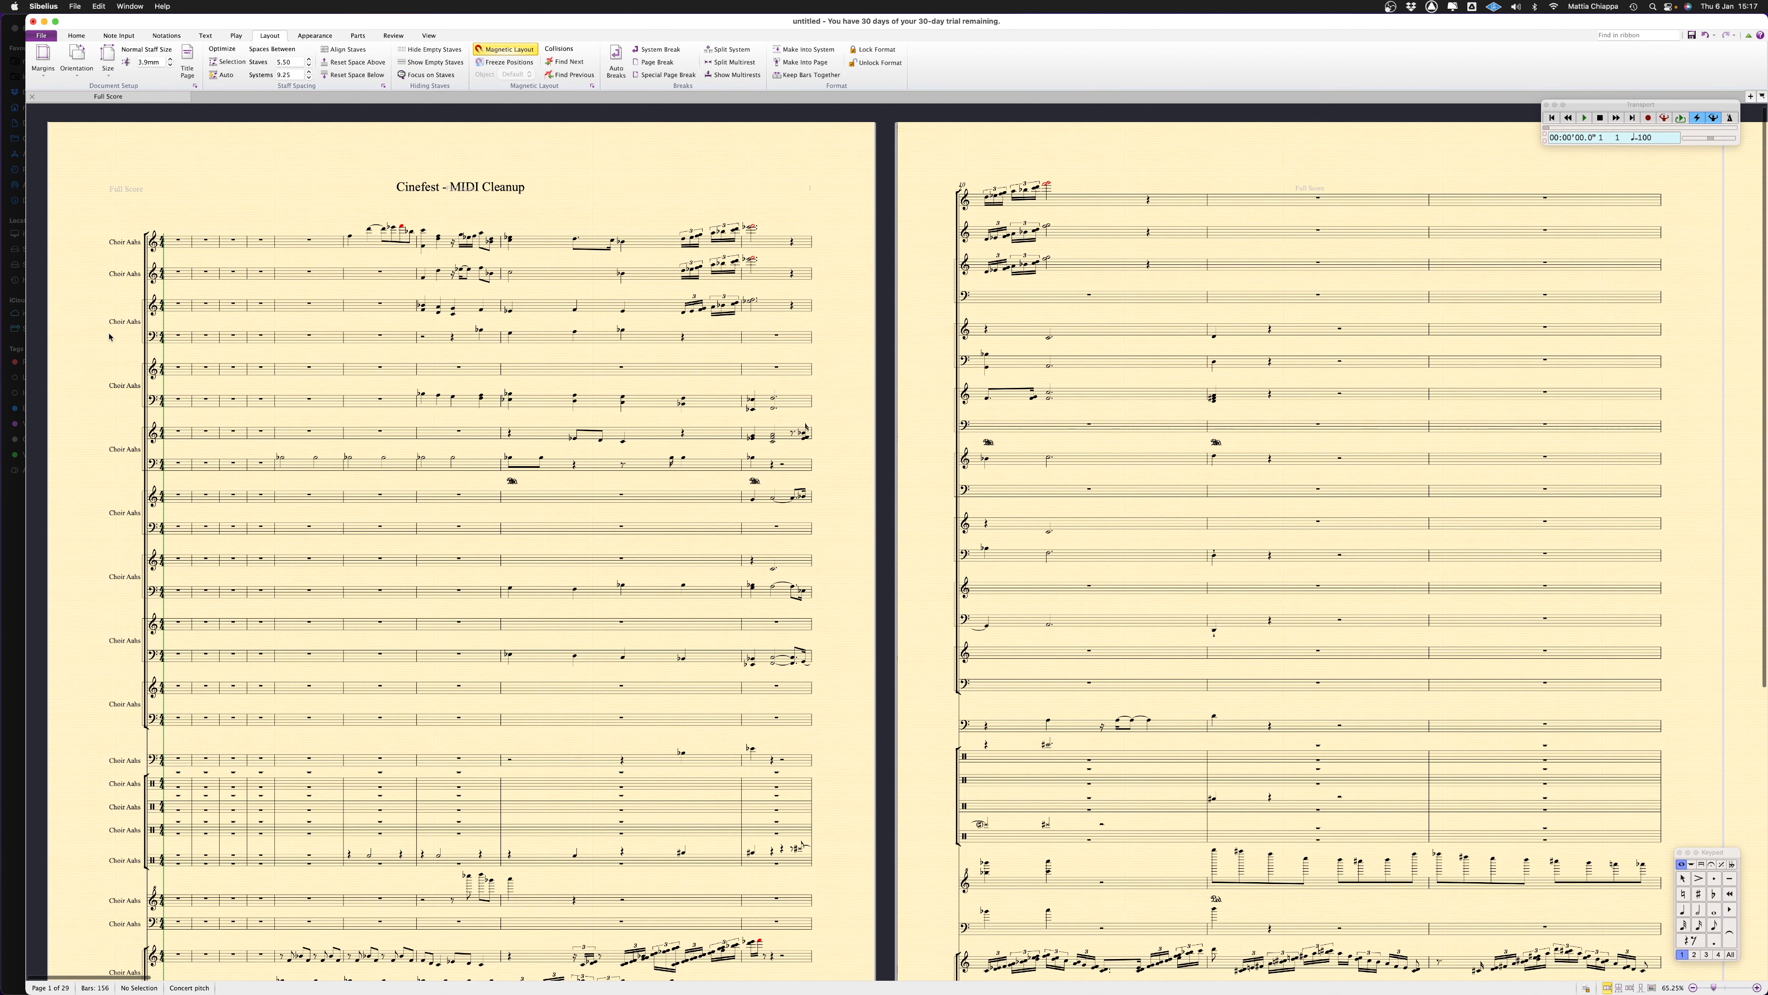
# Examine the instrument staves on the first two pages of the exported full score from top to bottom
pyautogui.scroll(-10, 137, 444)
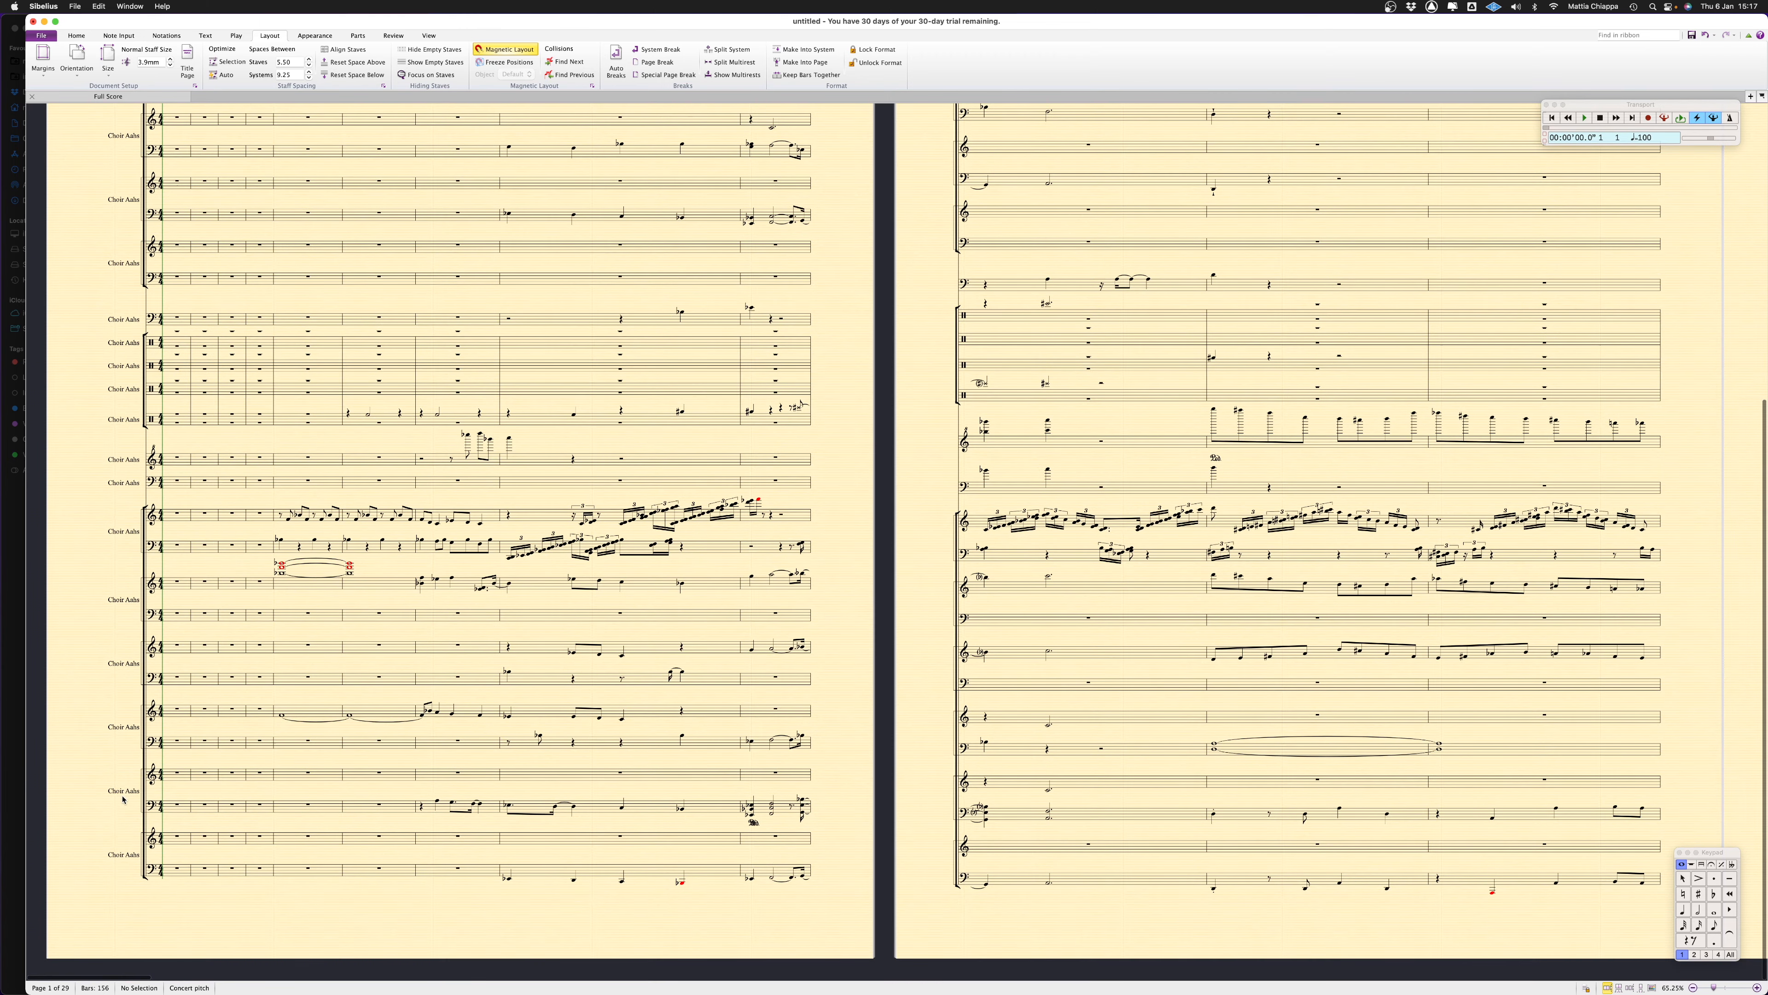
pyautogui.scroll(4, 123, 799)
pyautogui.hscroll(1, 123, 799)
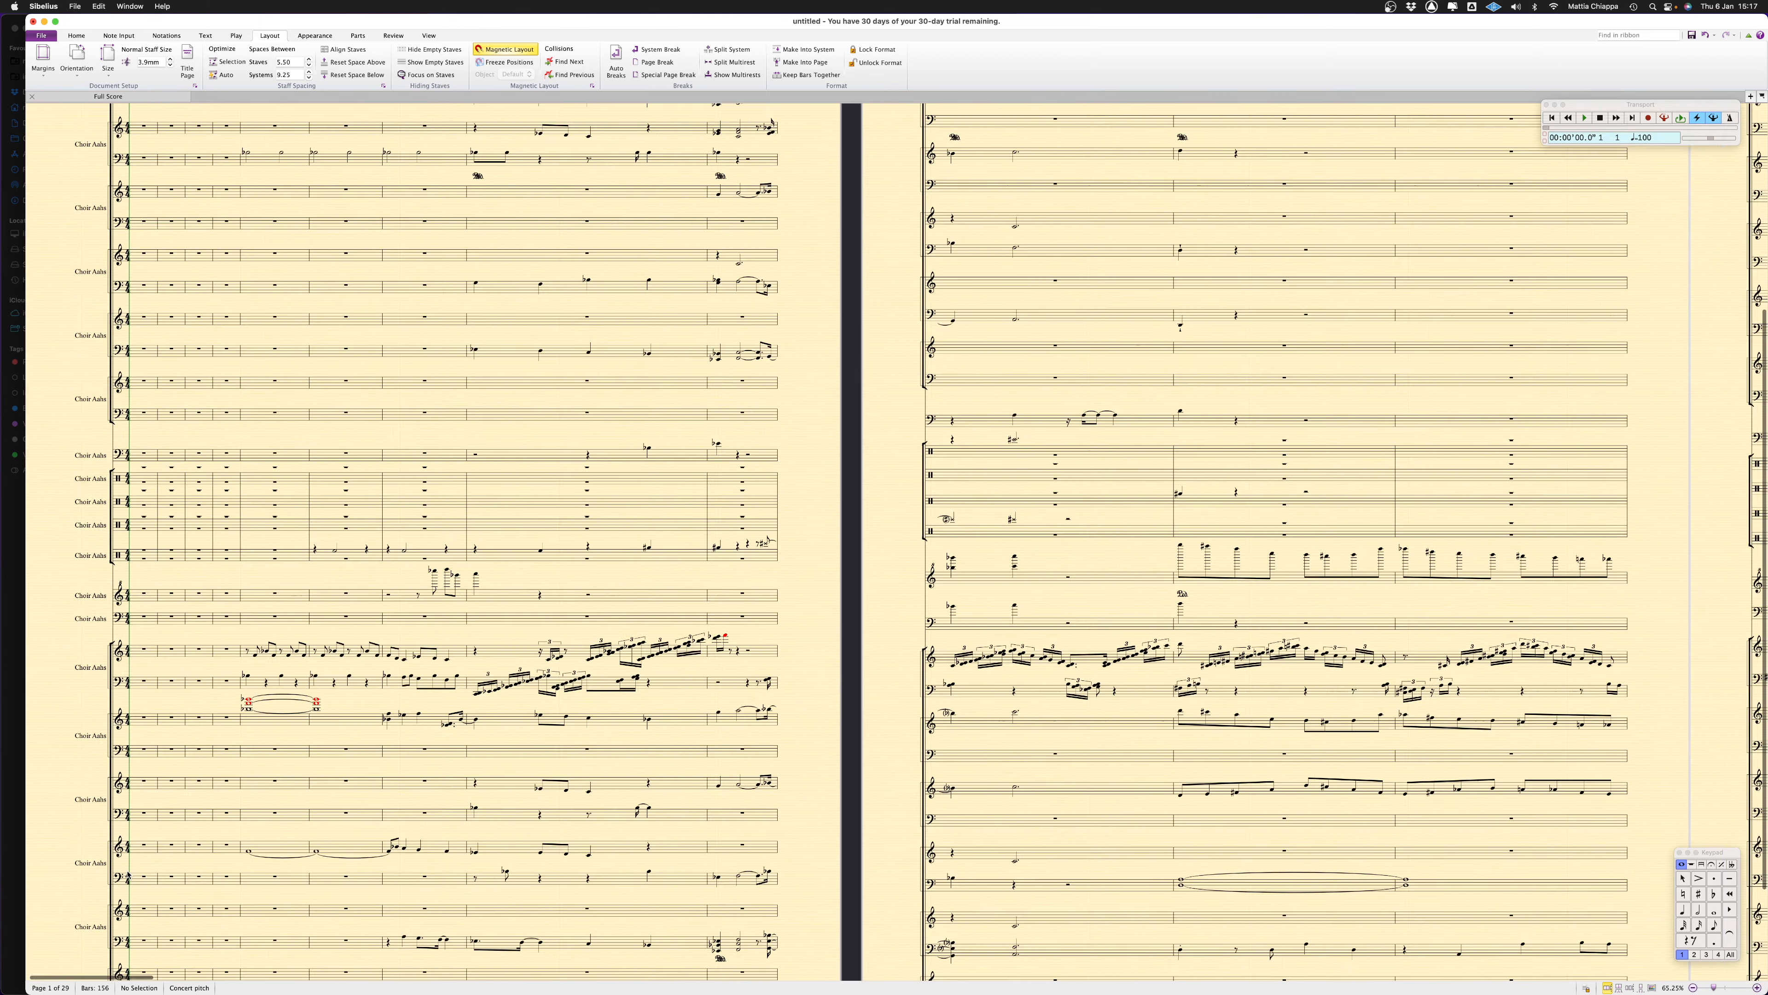
pyautogui.scroll(5, 151, 225)
pyautogui.hscroll(-1, 150, 225)
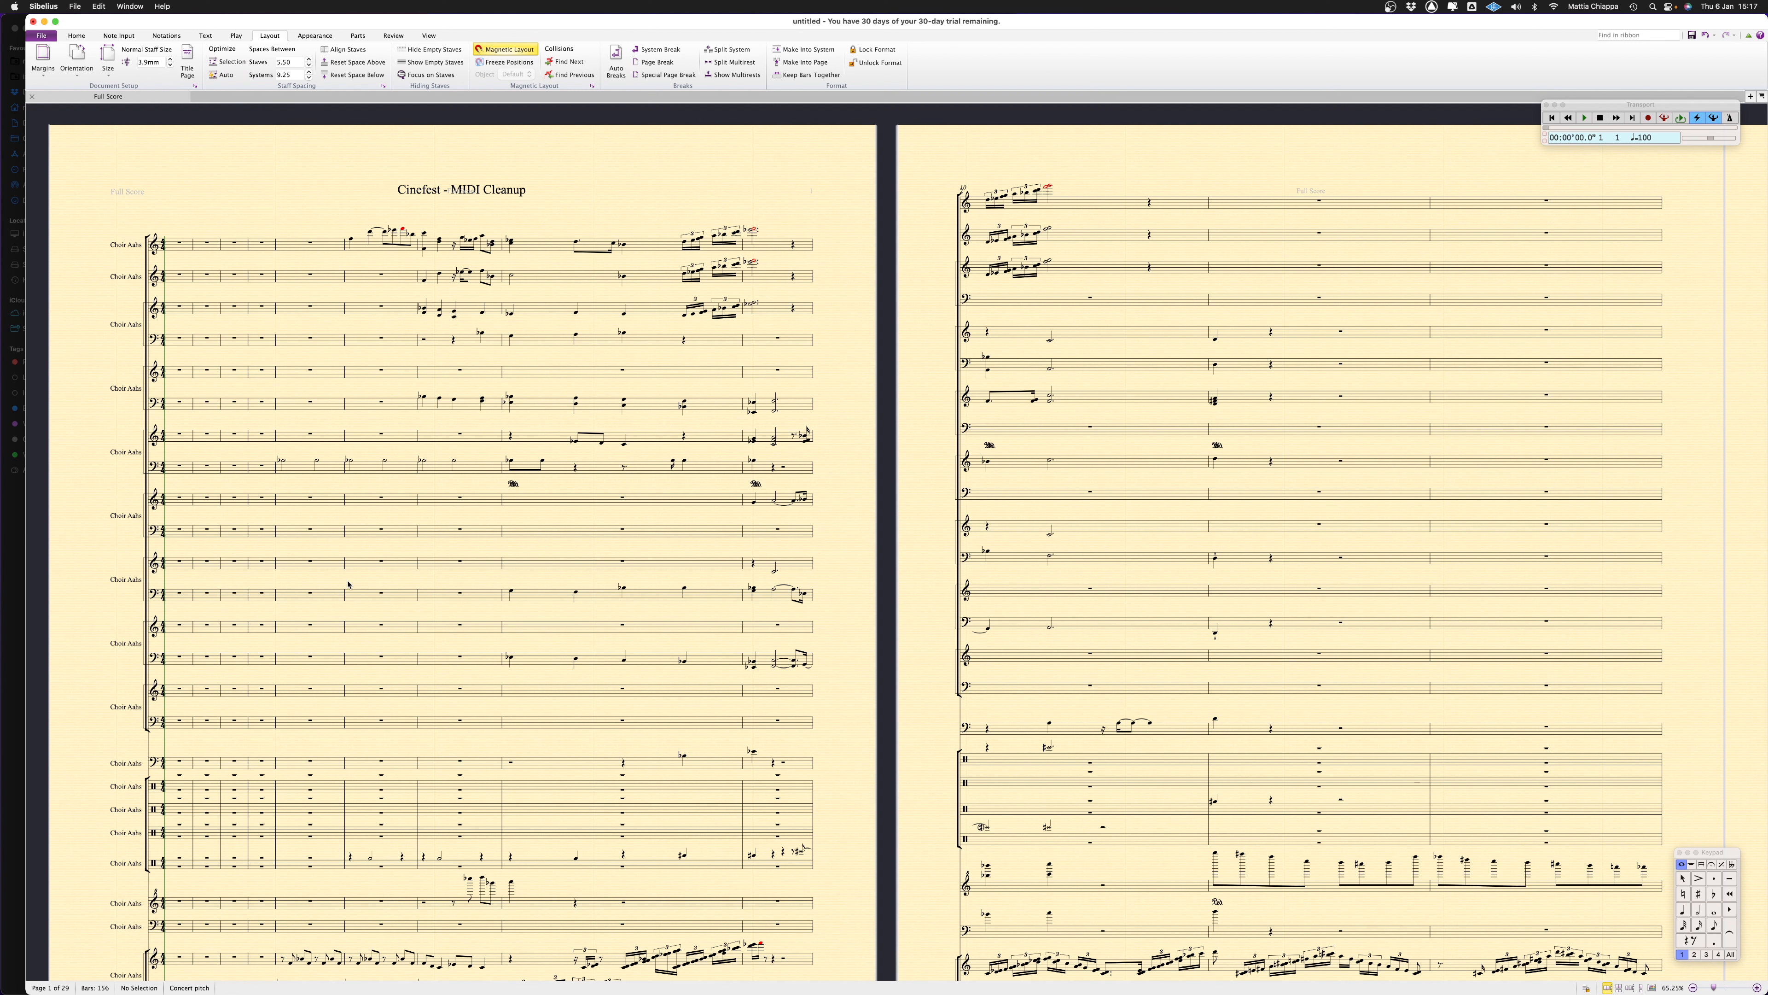
pyautogui.scroll(1, 845, 355)
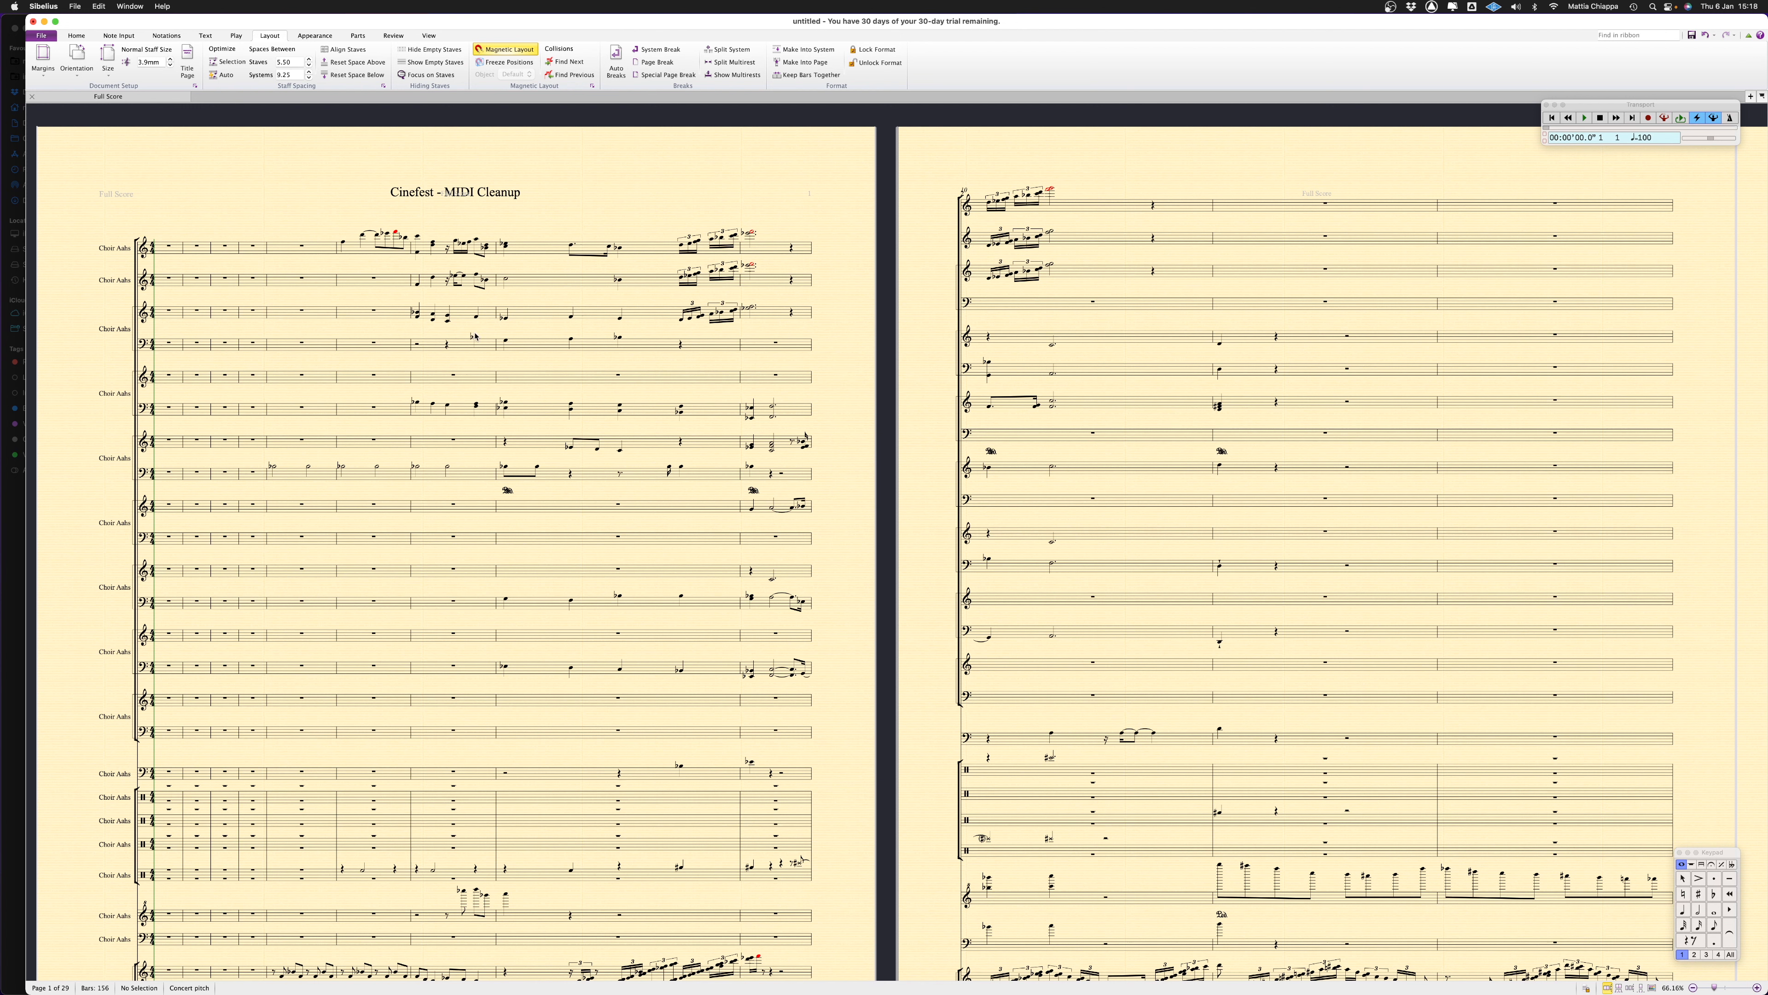
pyautogui.scroll(-5, 640, 348)
pyautogui.scroll(2, 641, 349)
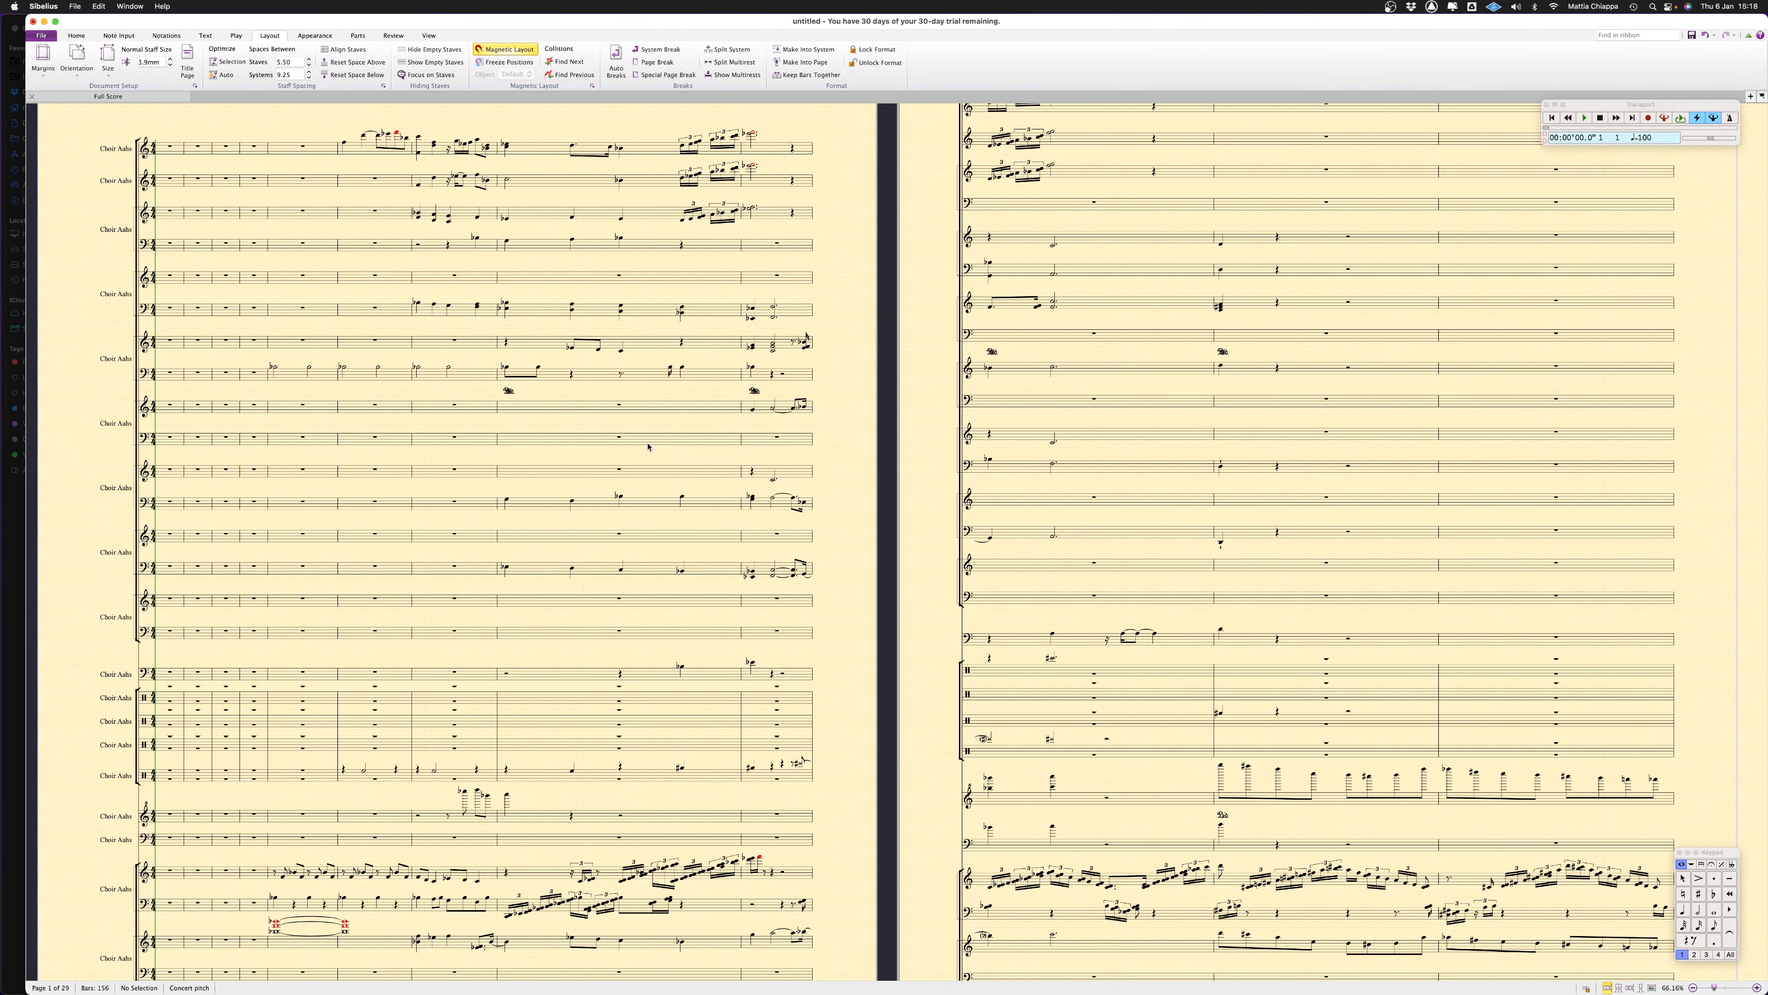
pyautogui.scroll(1, 722, 427)
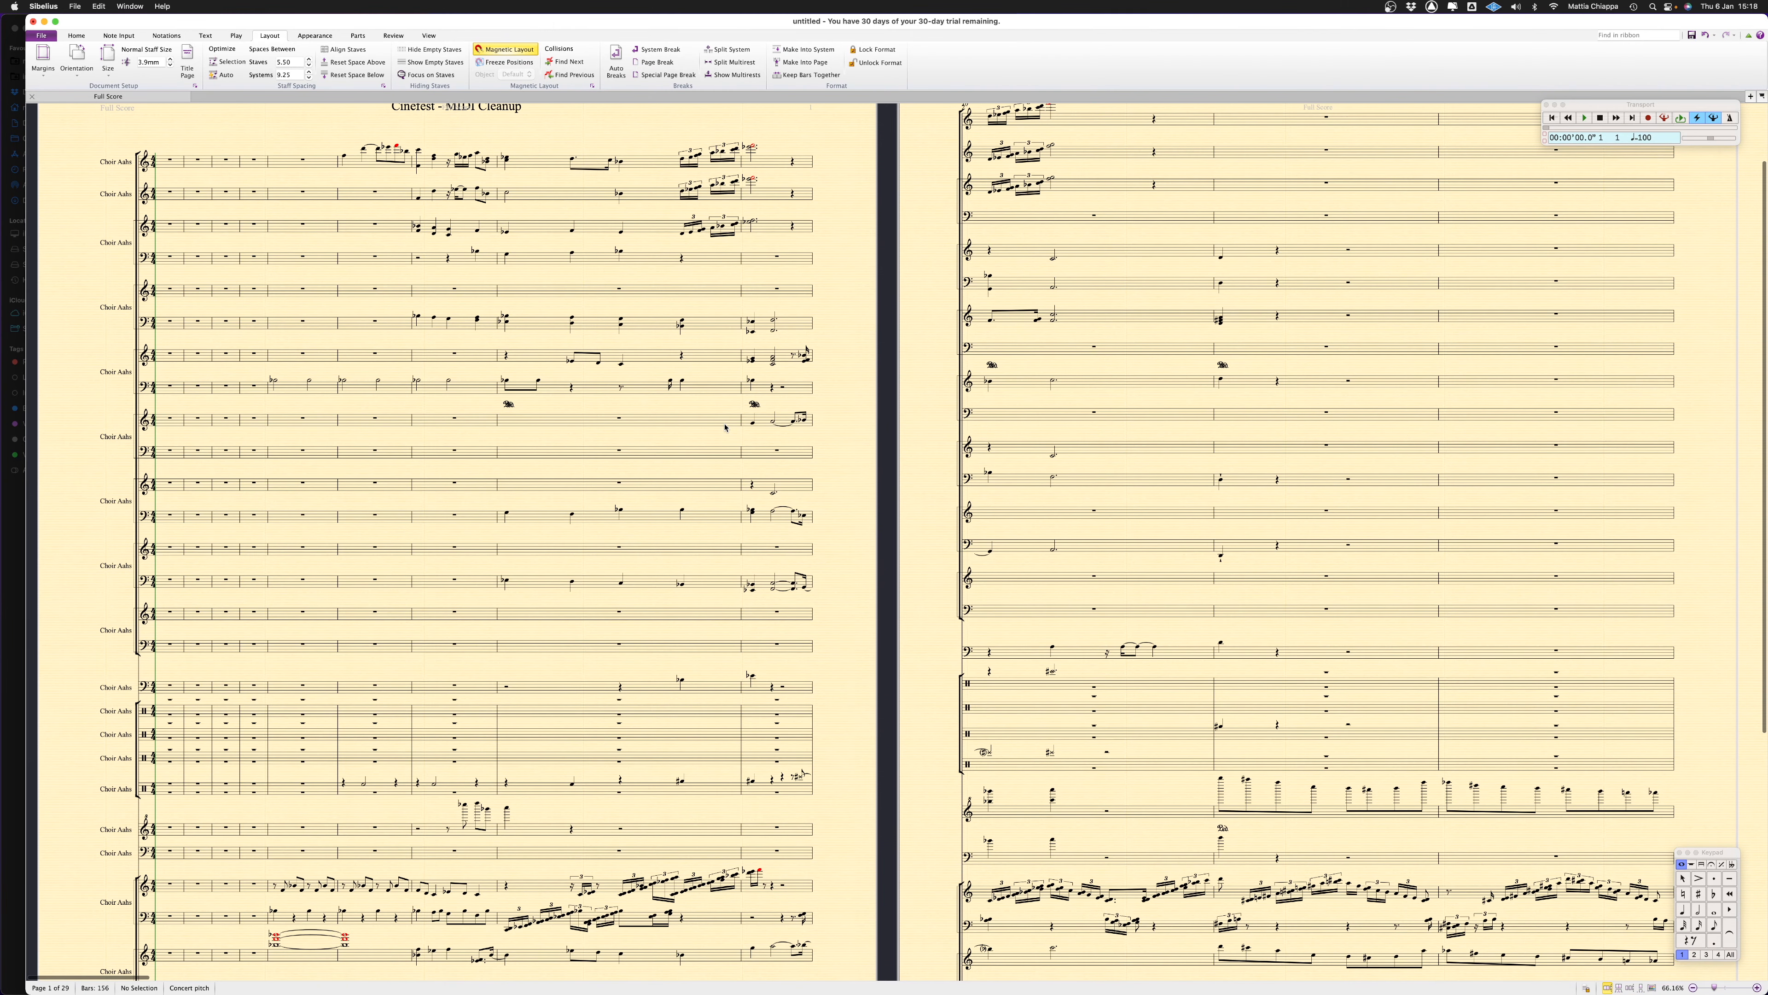
pyautogui.scroll(4, 549, 331)
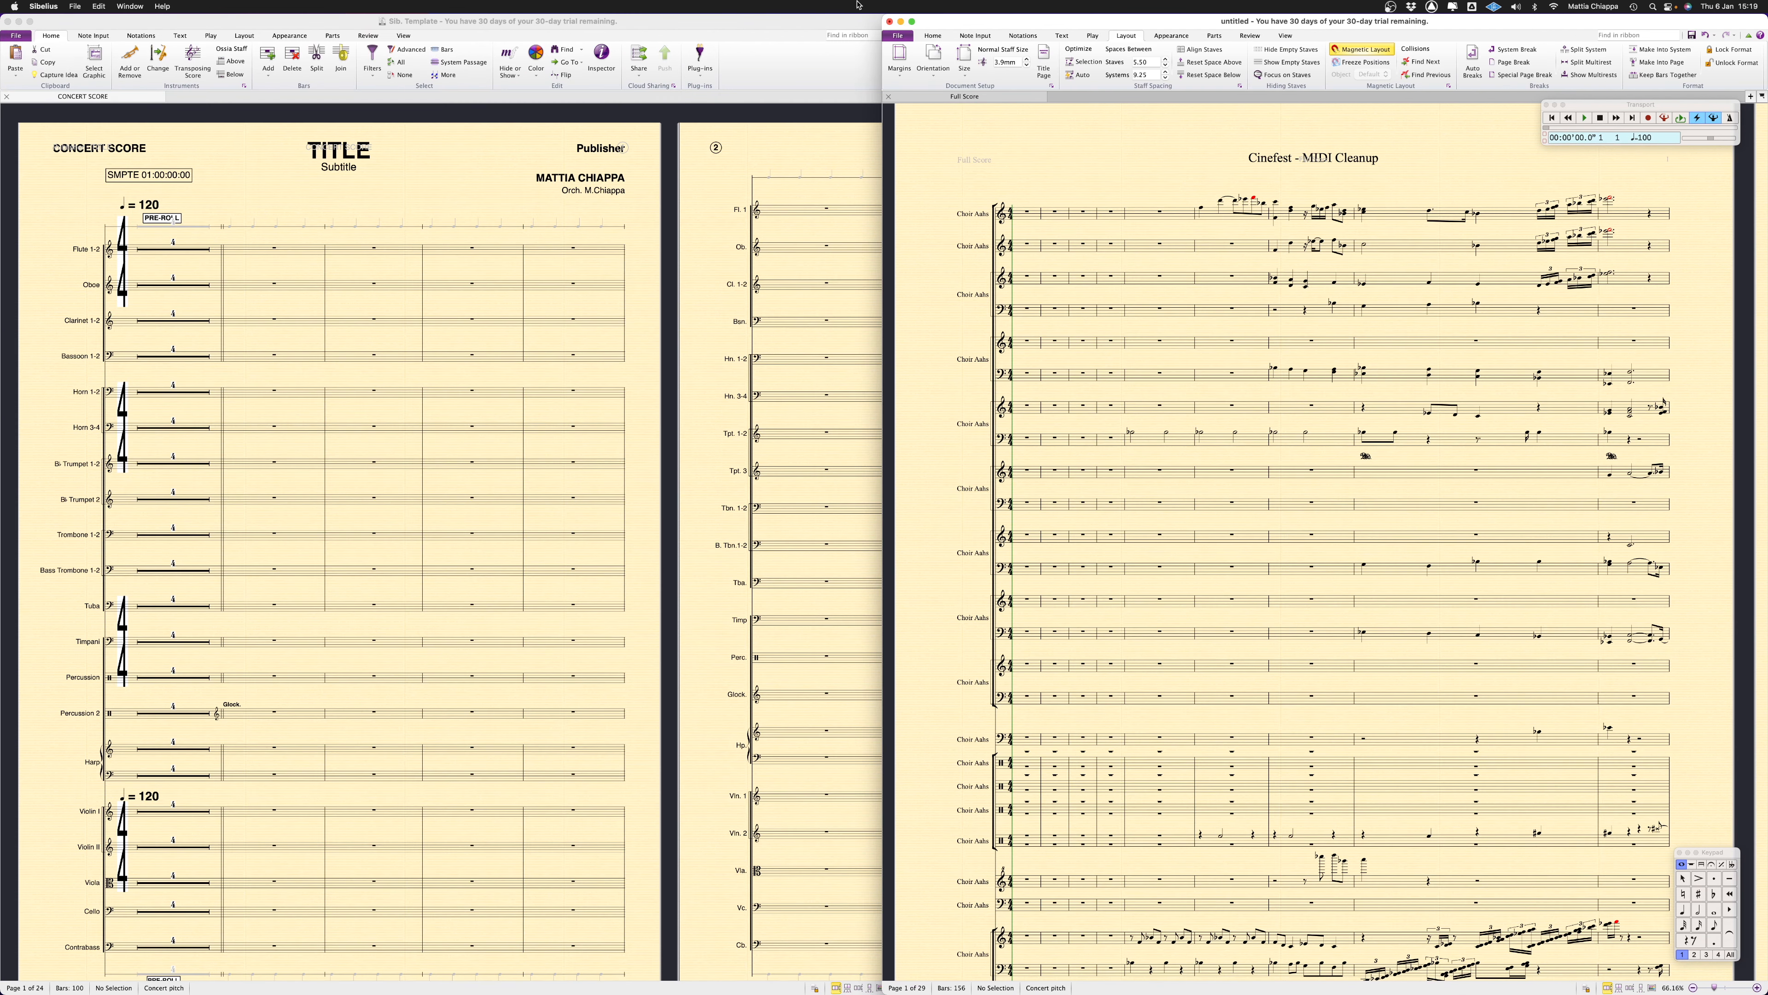
# Widen the orchestral template's window so it takes more of the screen beside the exported score
pyautogui.moveTo(883, 14); pyautogui.dragTo(999, 14)
pyautogui.click(489, 201)
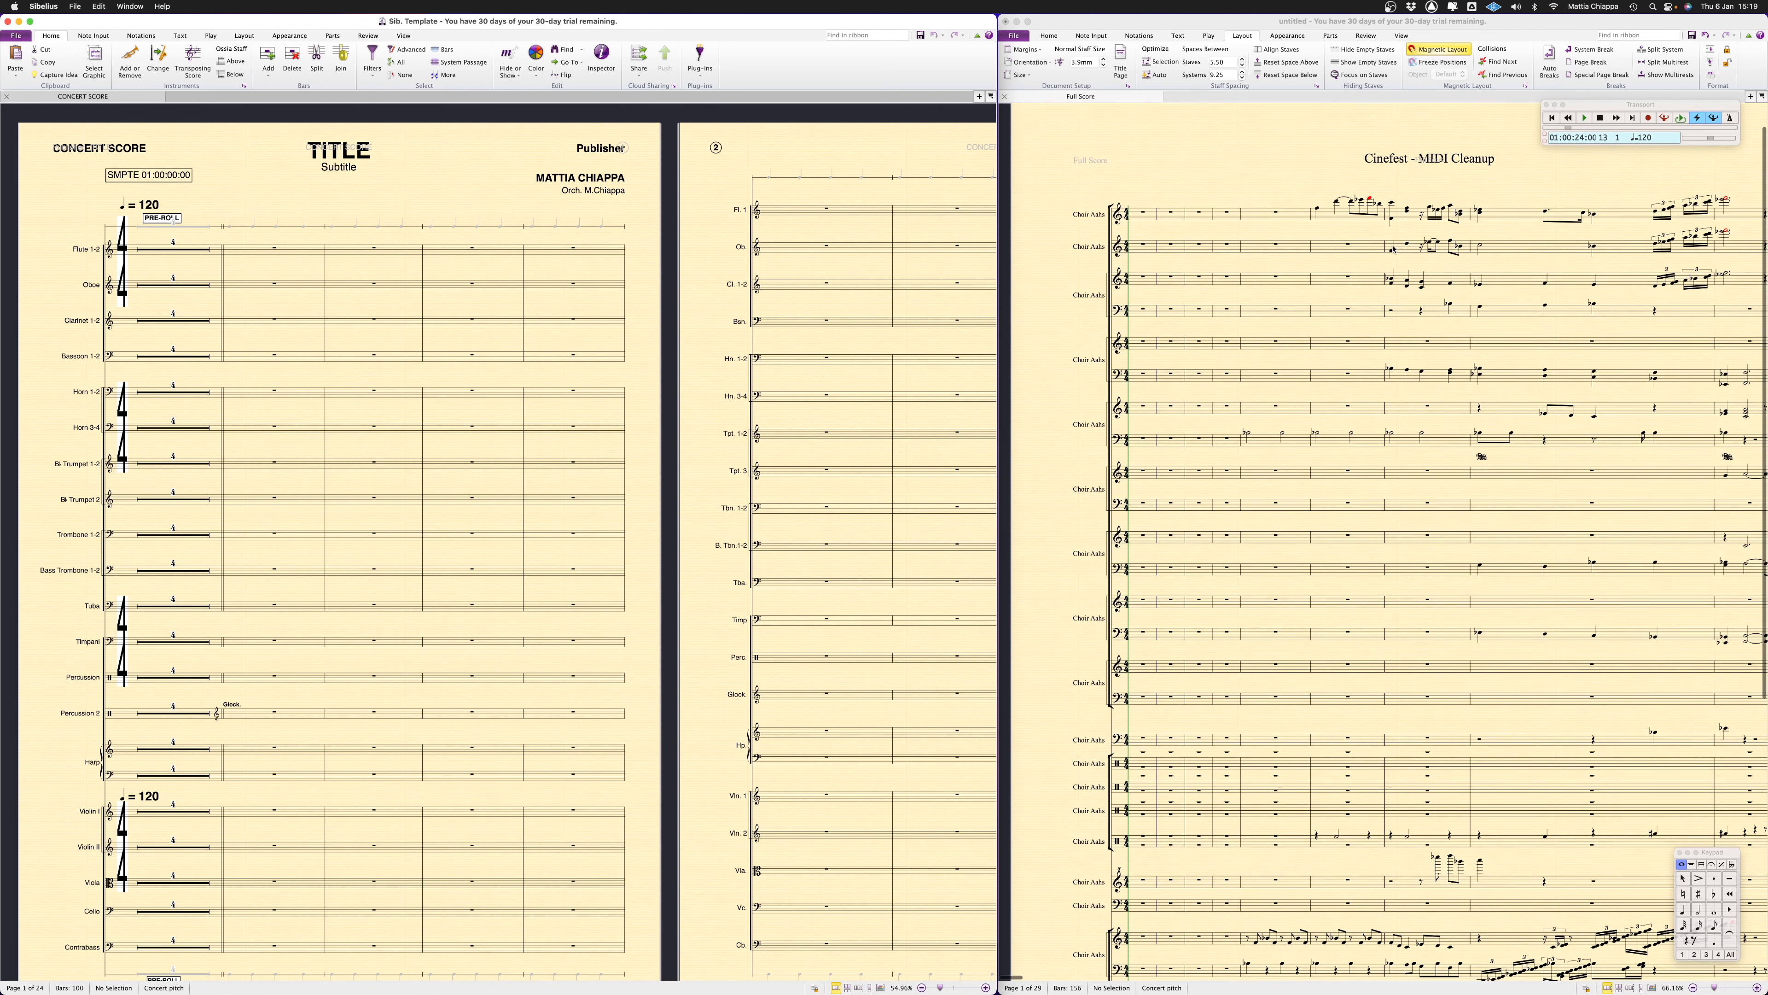
pyautogui.scroll(1, 1182, 411)
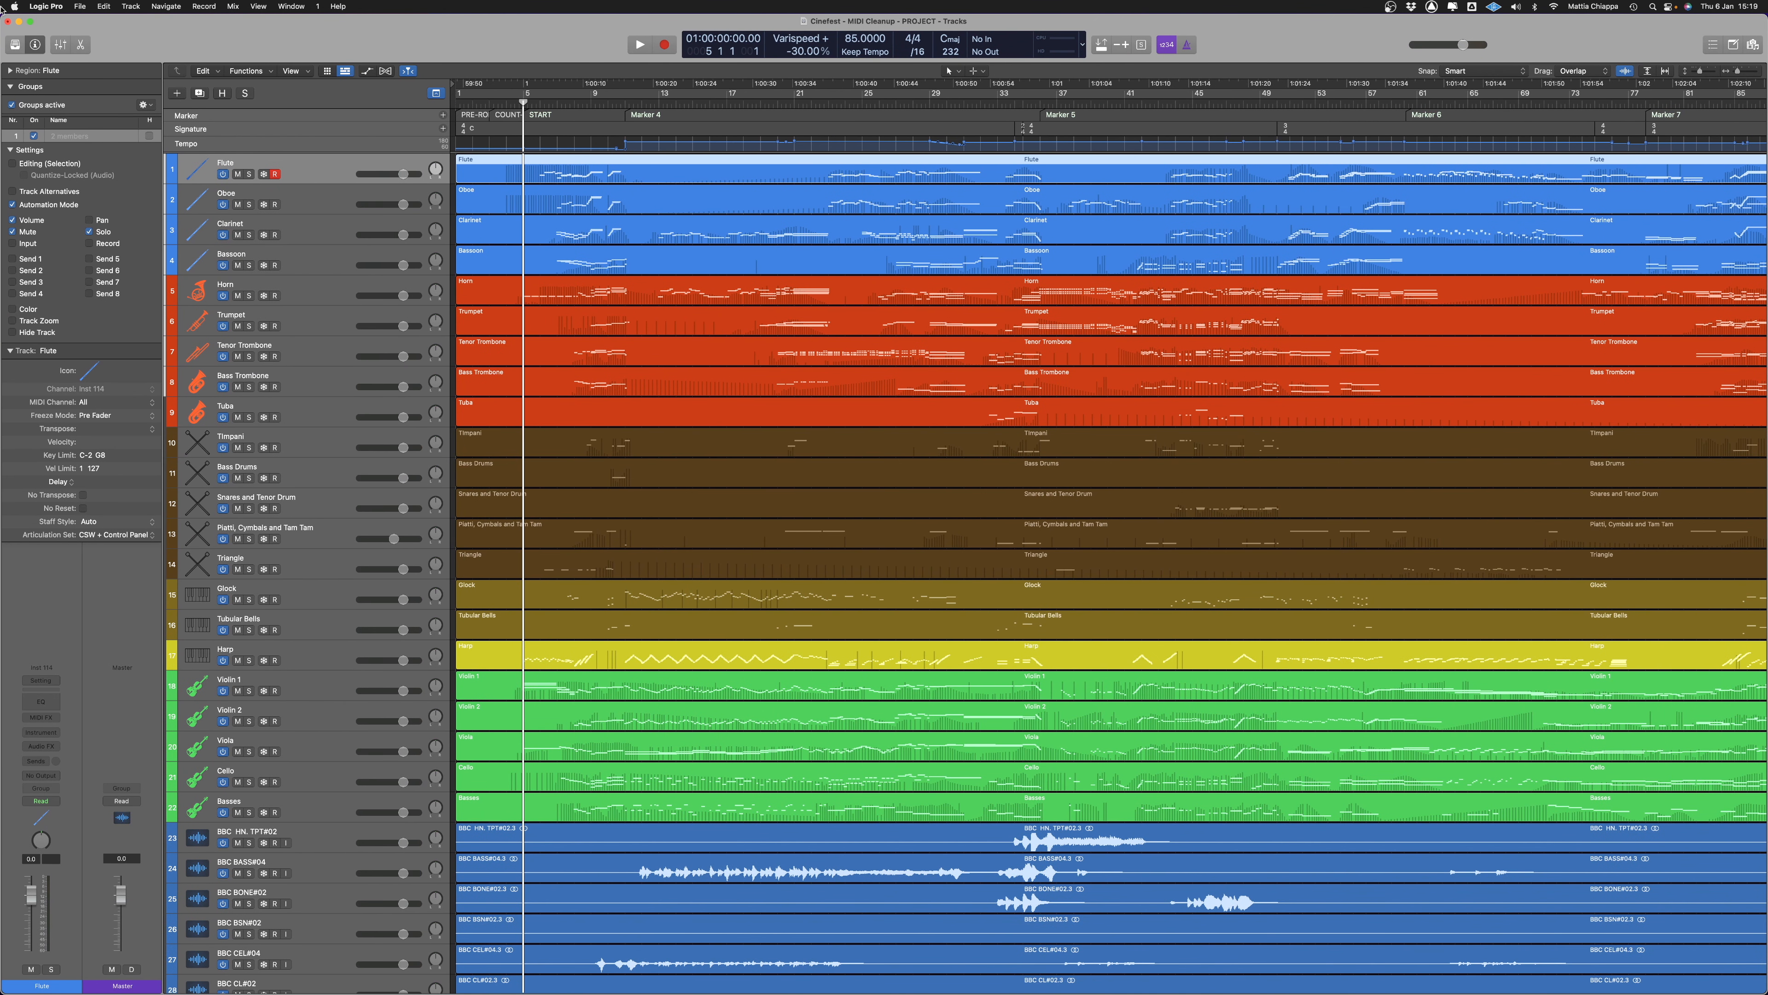
# Switch to Logic Pro, fit its window beside the template score and hide the inspector
pyautogui.moveTo(3, 18); pyautogui.dragTo(996, 3)
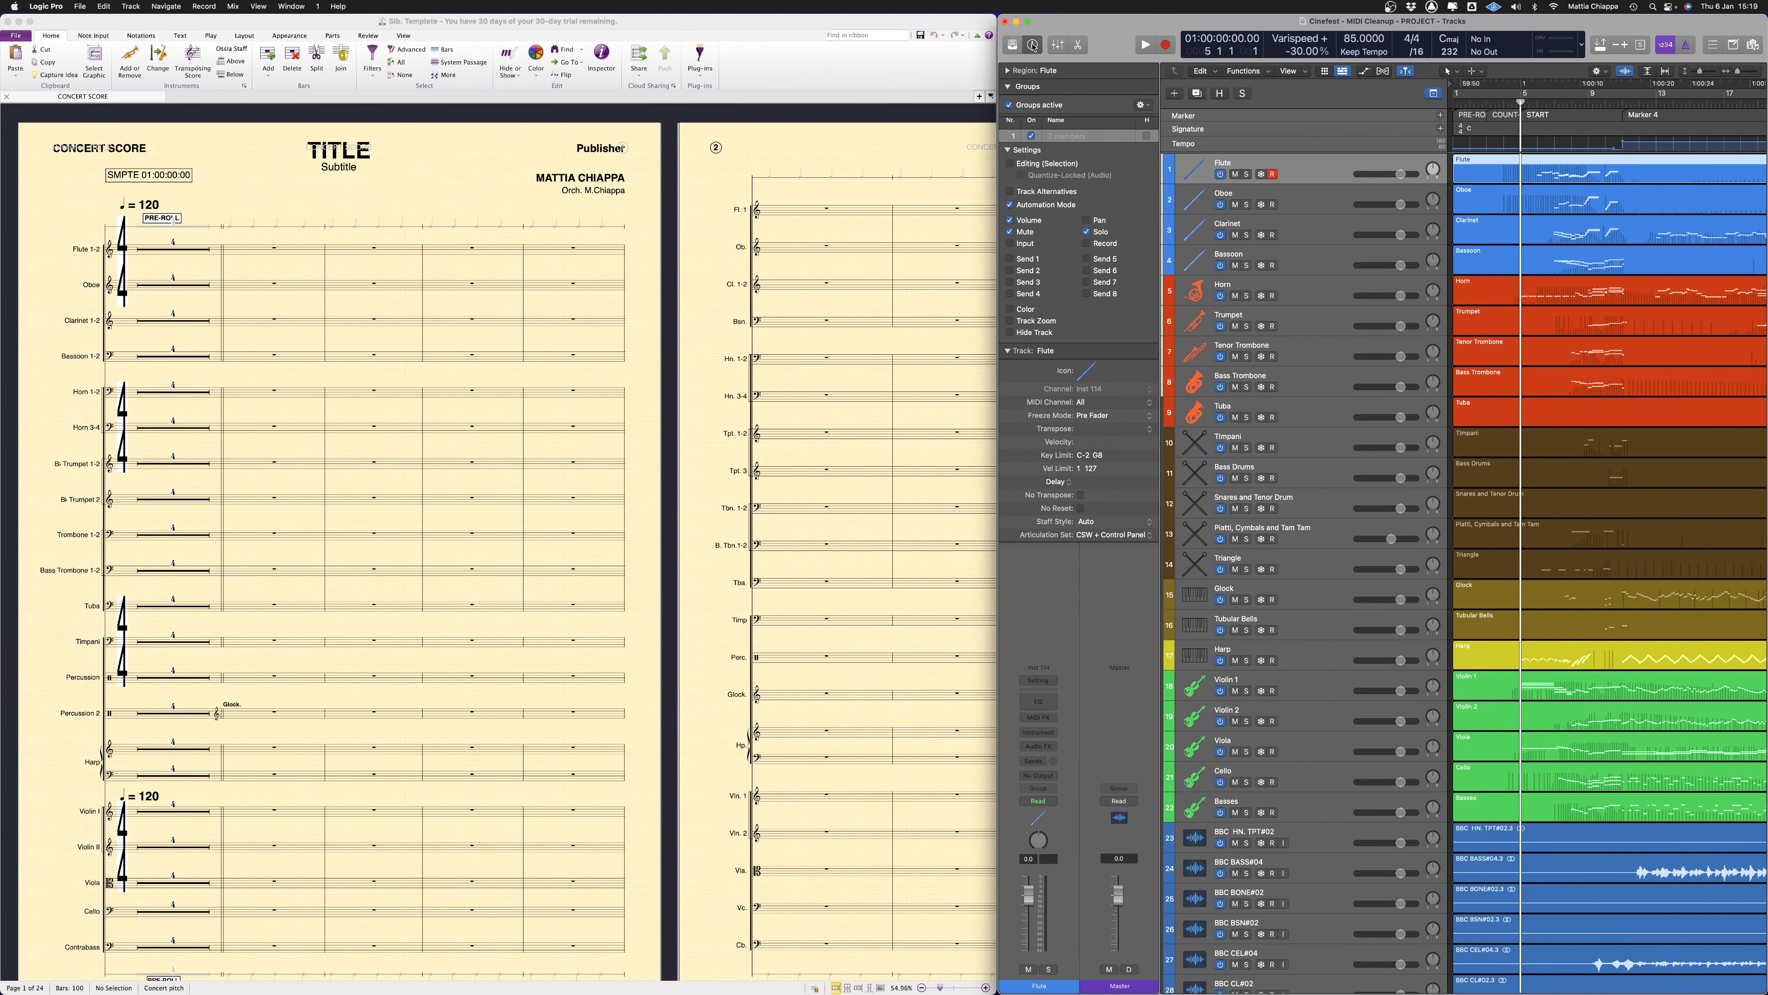
pyautogui.click(1033, 45)
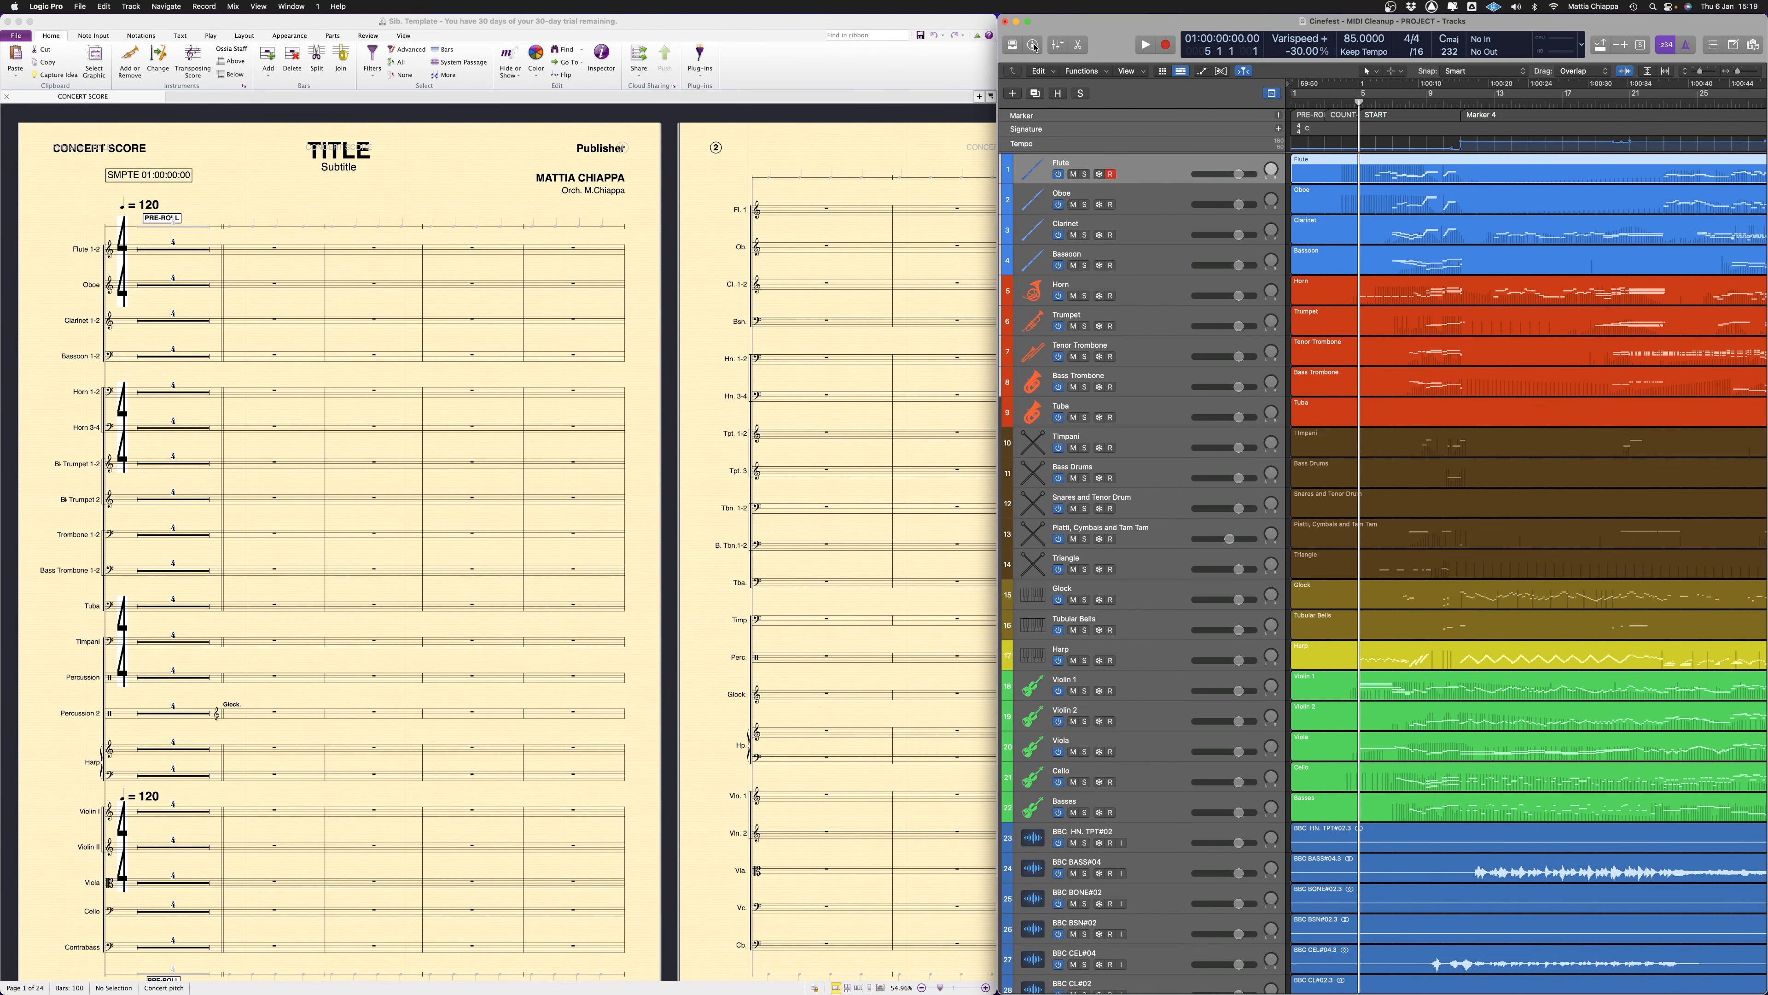
# Switch back to Sibelius and compare the exported score's staves with the instrument layout of the template
pyautogui.hotkey('ctrl', 'Up')
pyautogui.click(1187, 188)
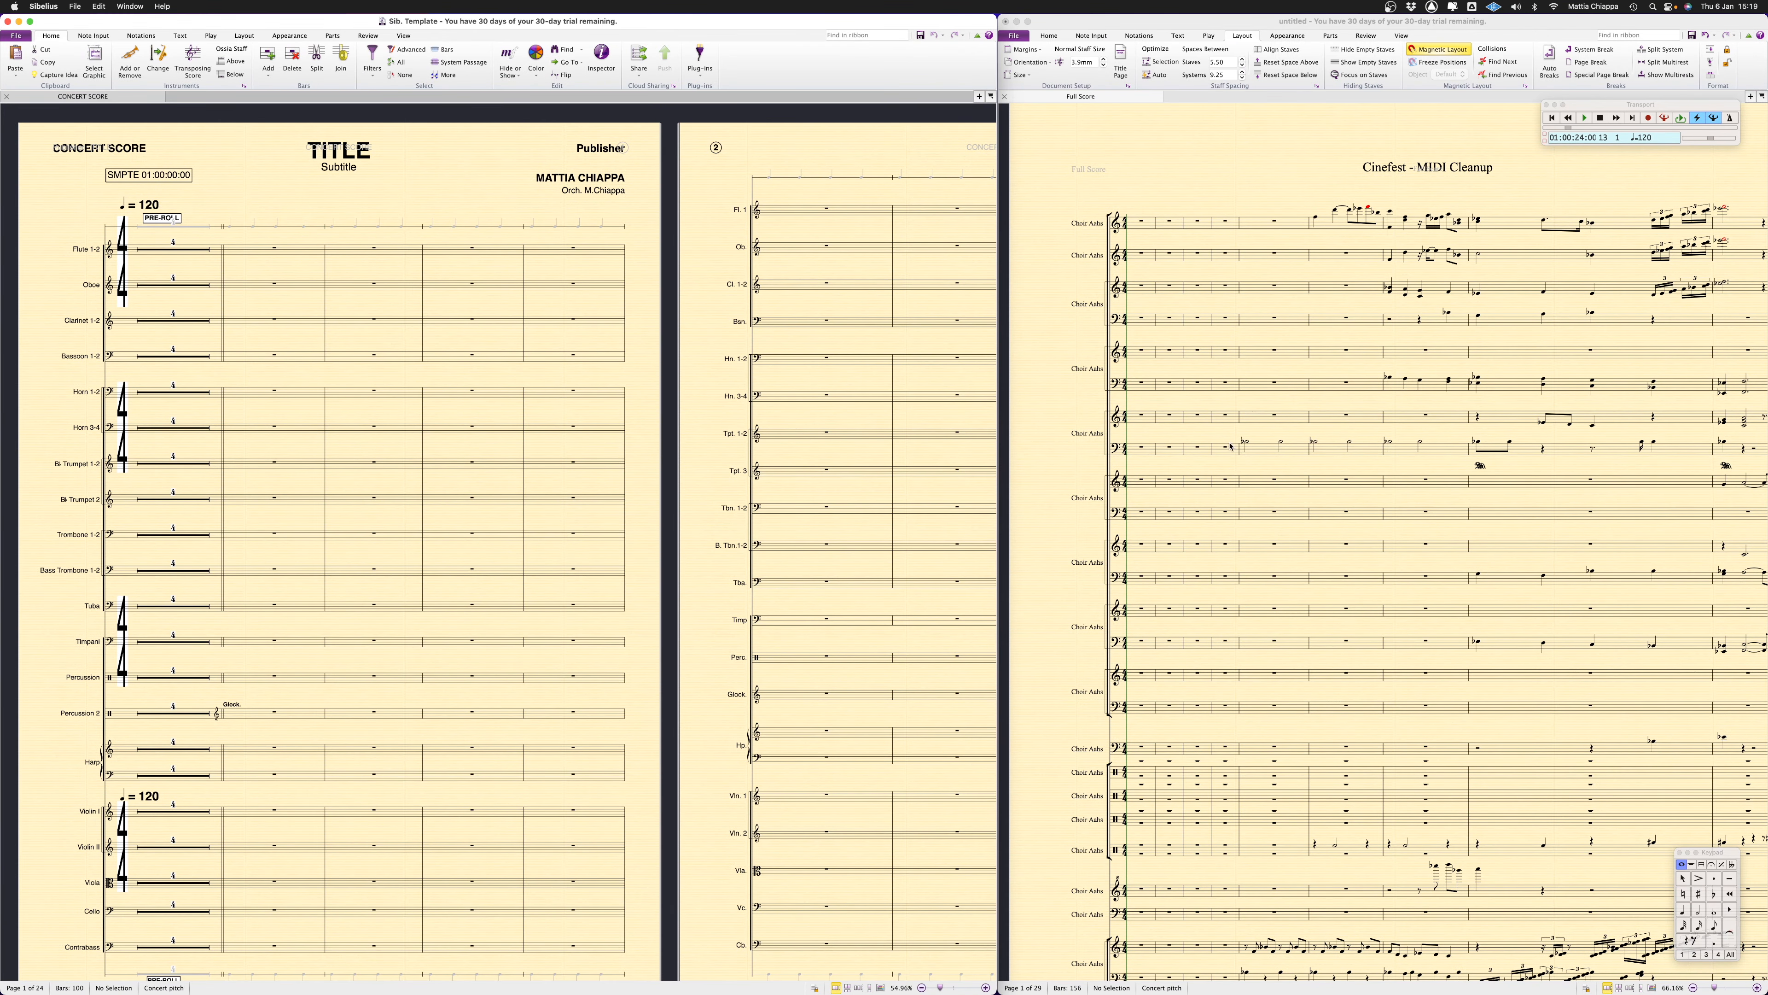
pyautogui.scroll(-5, 1158, 490)
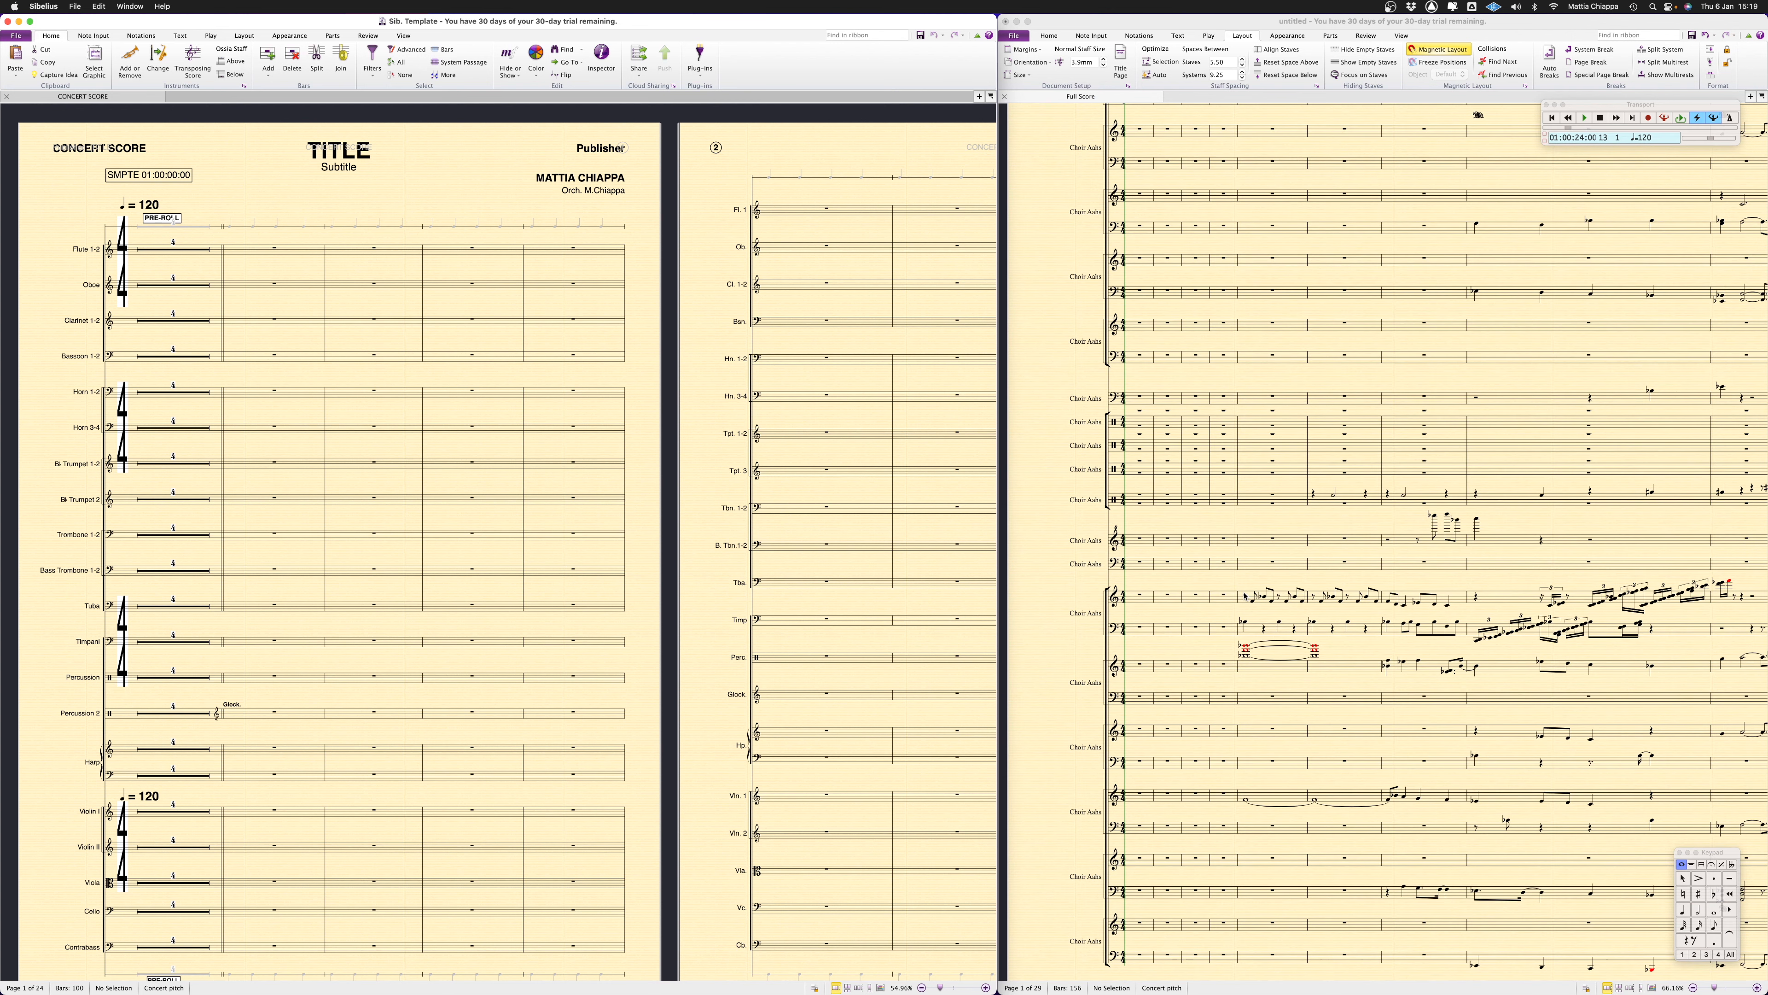
pyautogui.scroll(-2, 1304, 533)
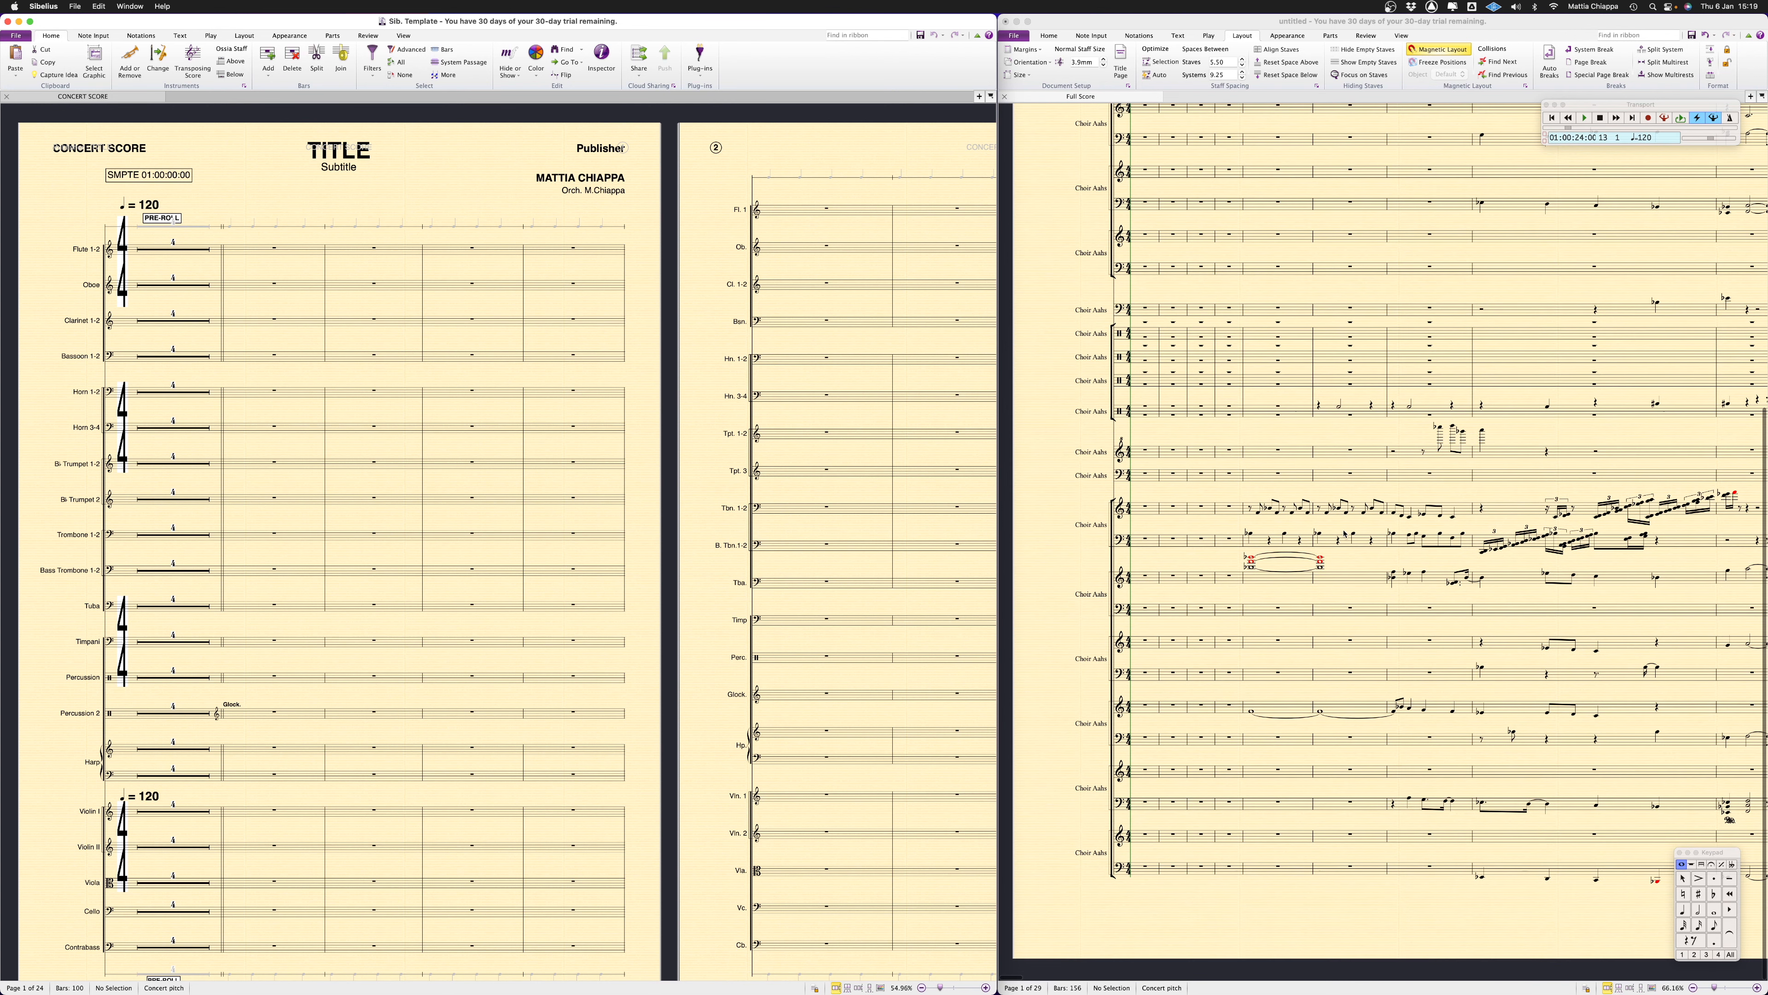
pyautogui.scroll(6, 1283, 632)
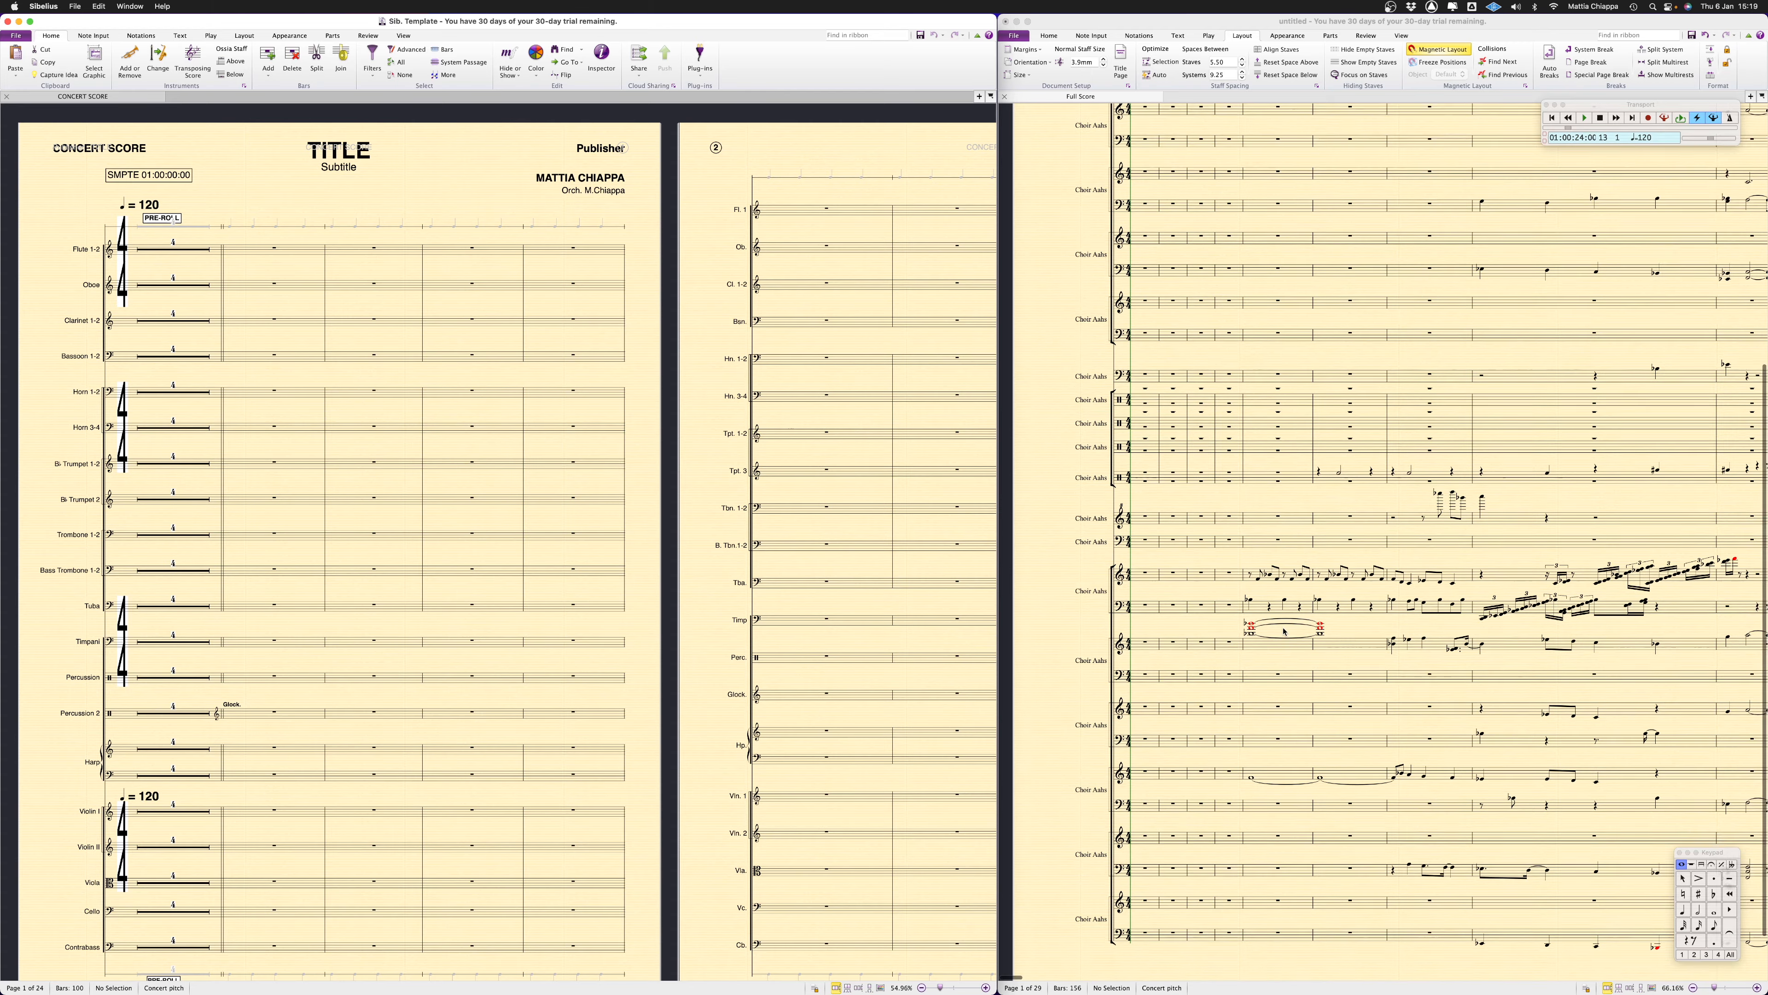
pyautogui.scroll(2, 1284, 632)
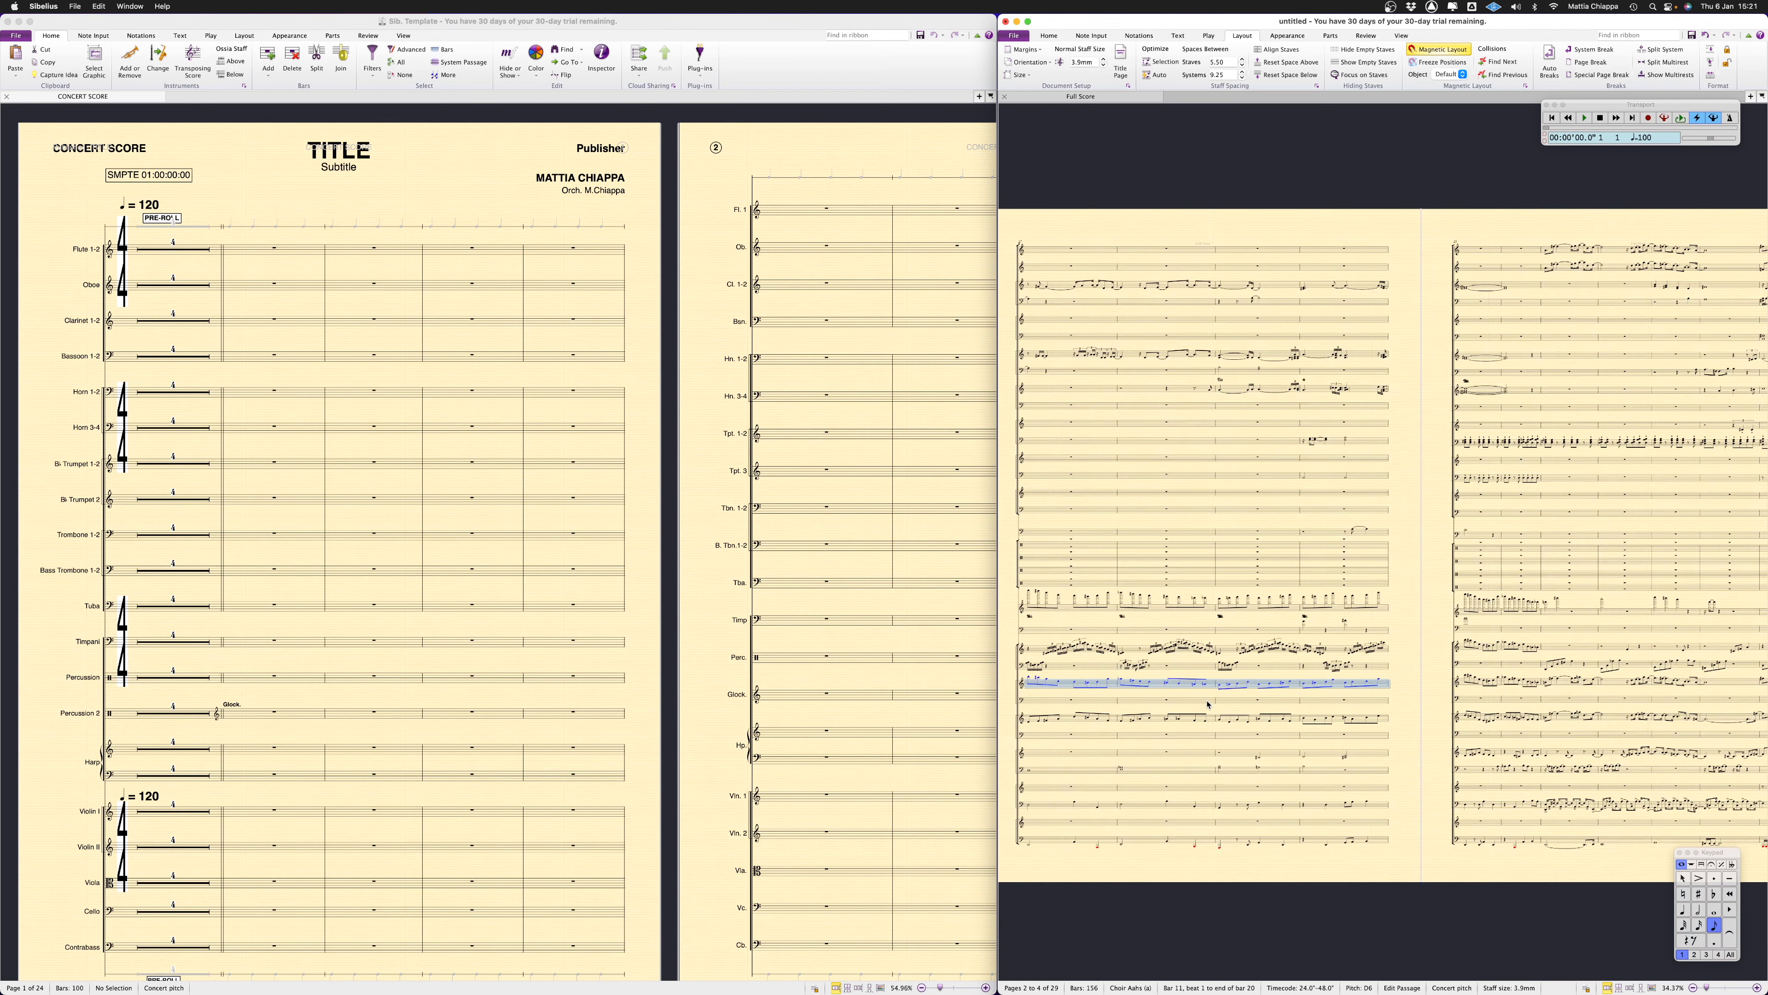
pyautogui.hscroll(-5, 1207, 702)
pyautogui.hscroll(-8, 1206, 702)
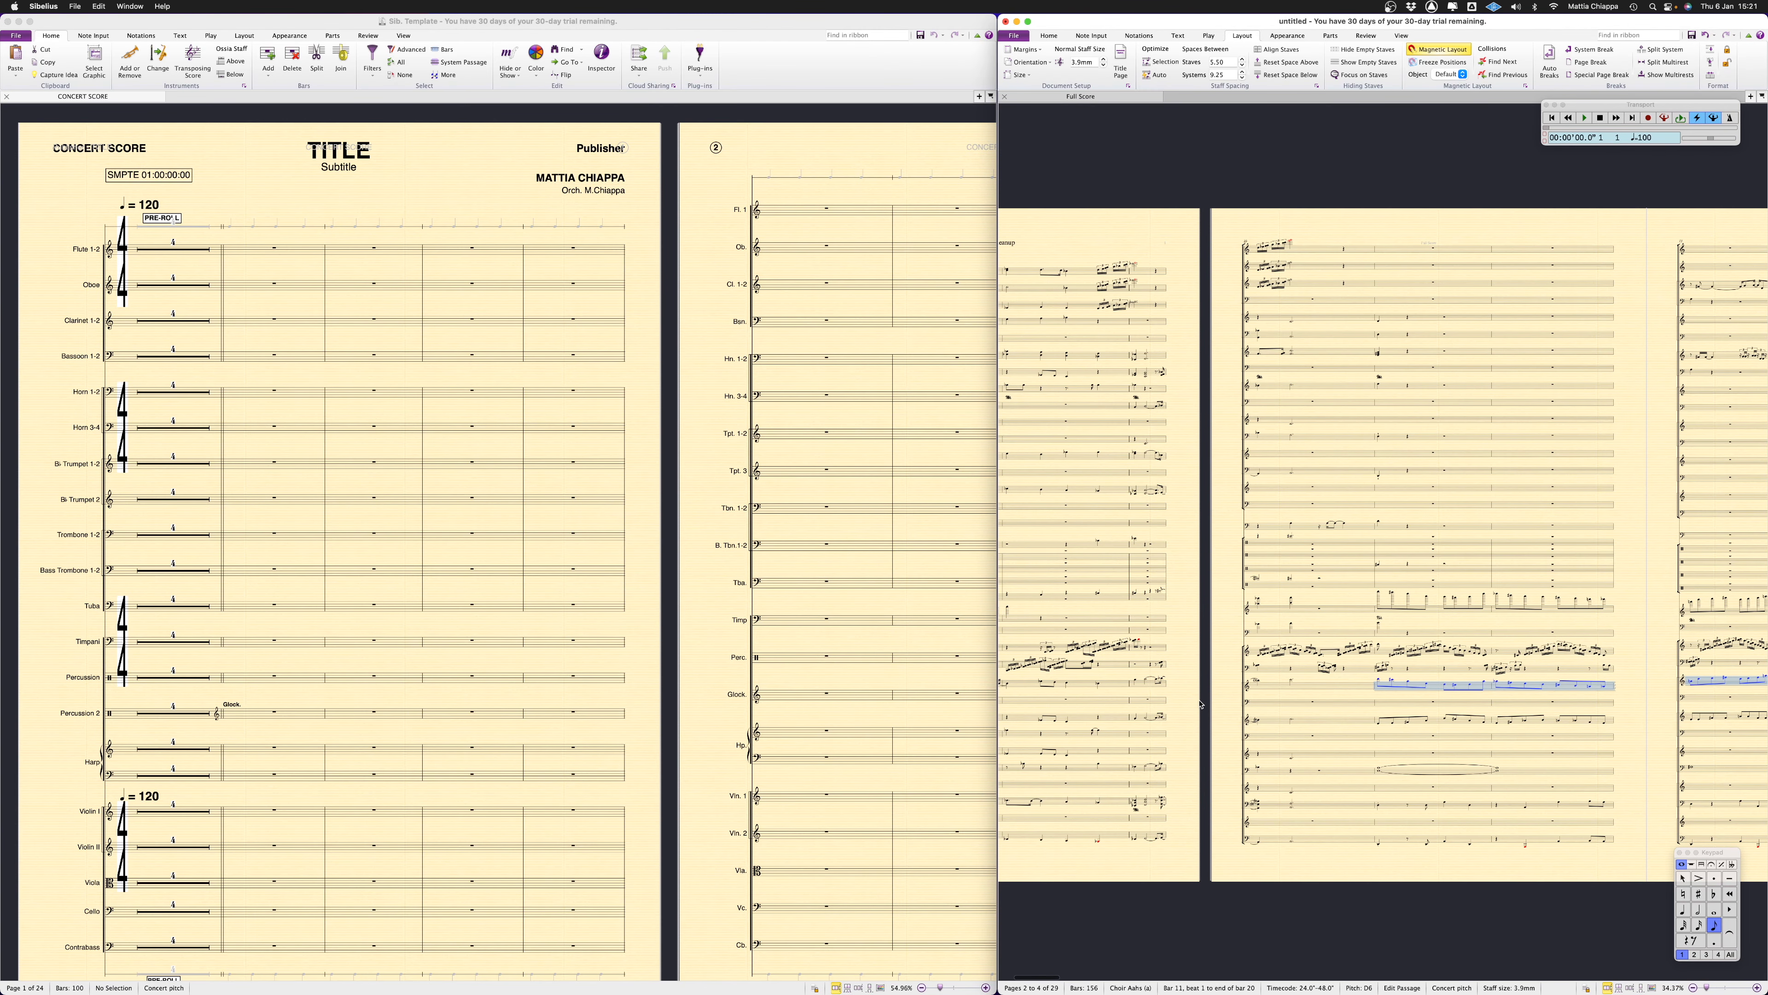
# Paste the copied passage into the template's Violin I staff from bar 5 and check it across the following pages
pyautogui.click(259, 812)
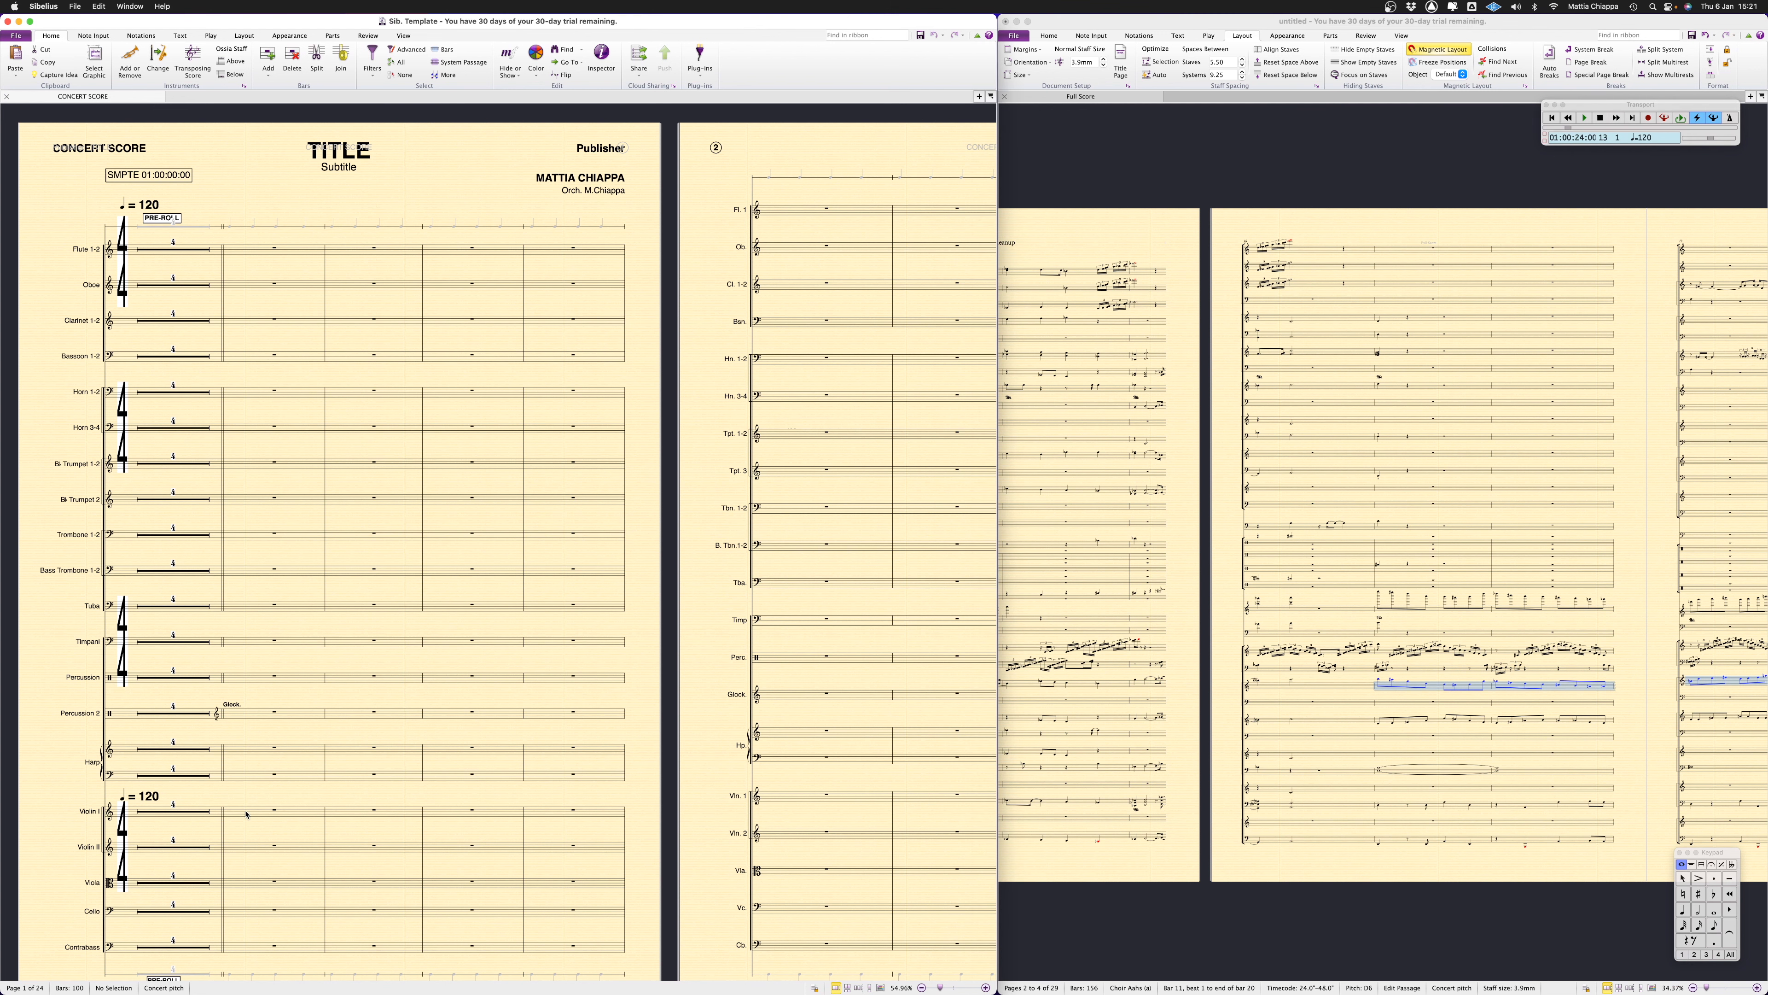
pyautogui.press('super+v')
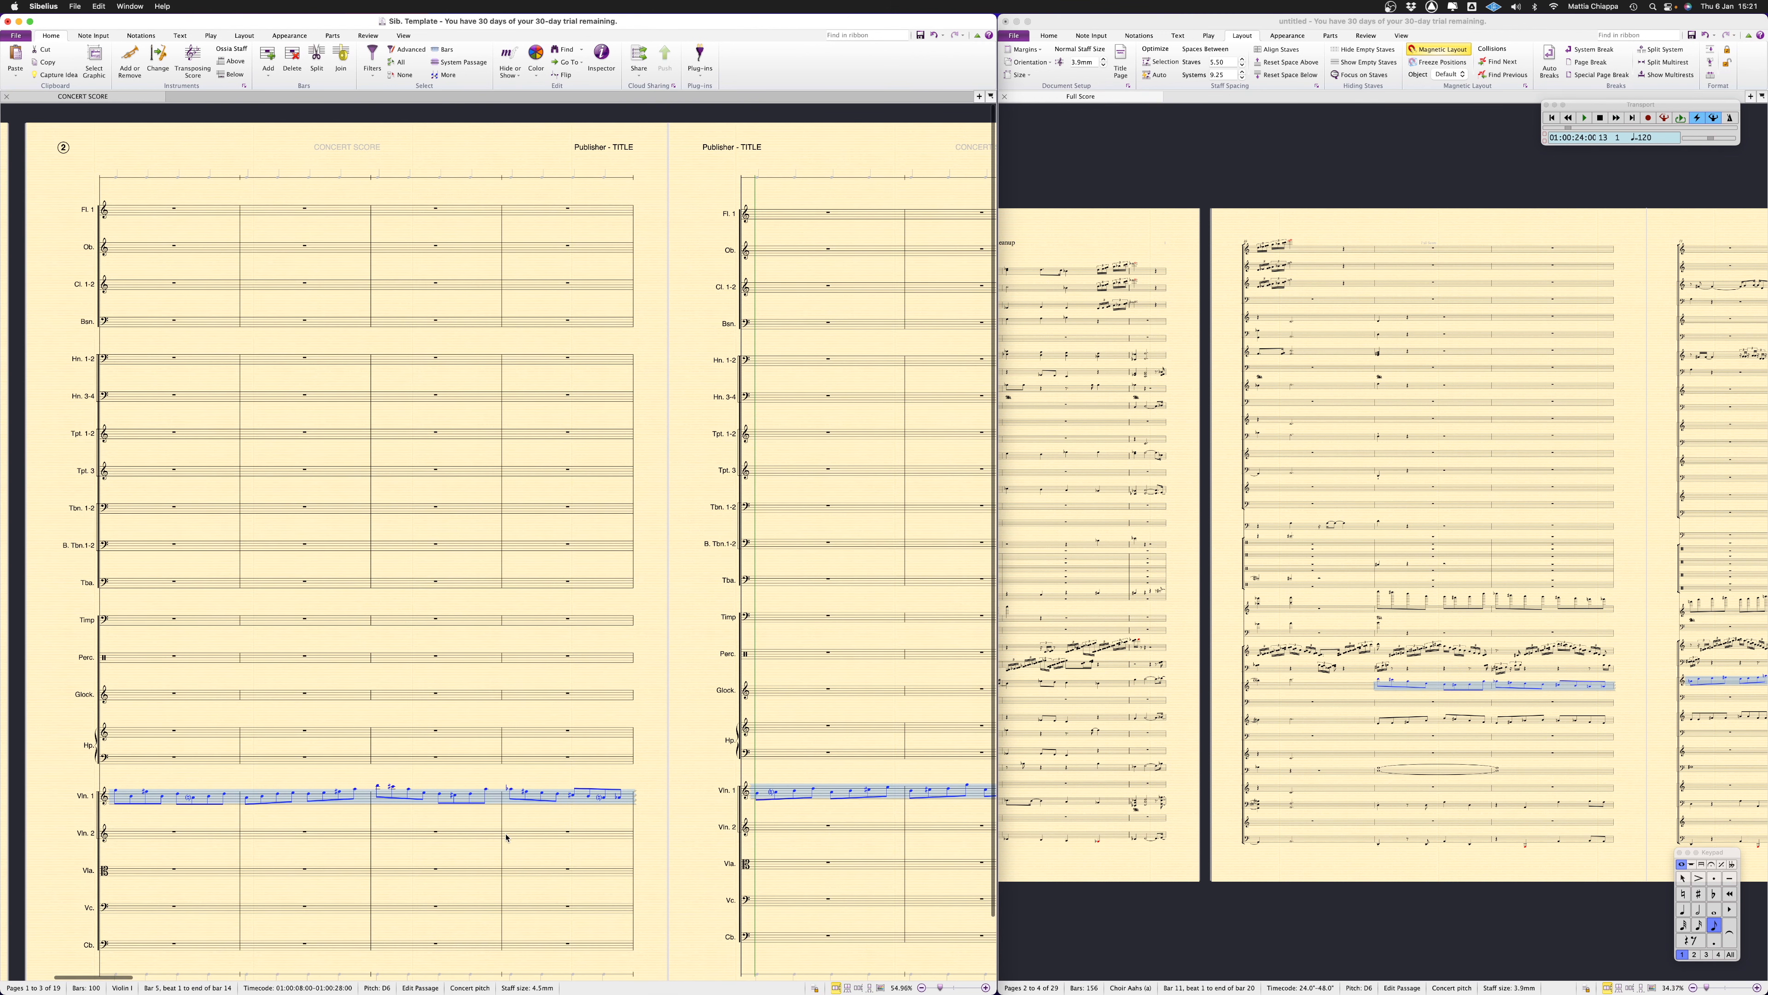
pyautogui.hscroll(-10, 506, 838)
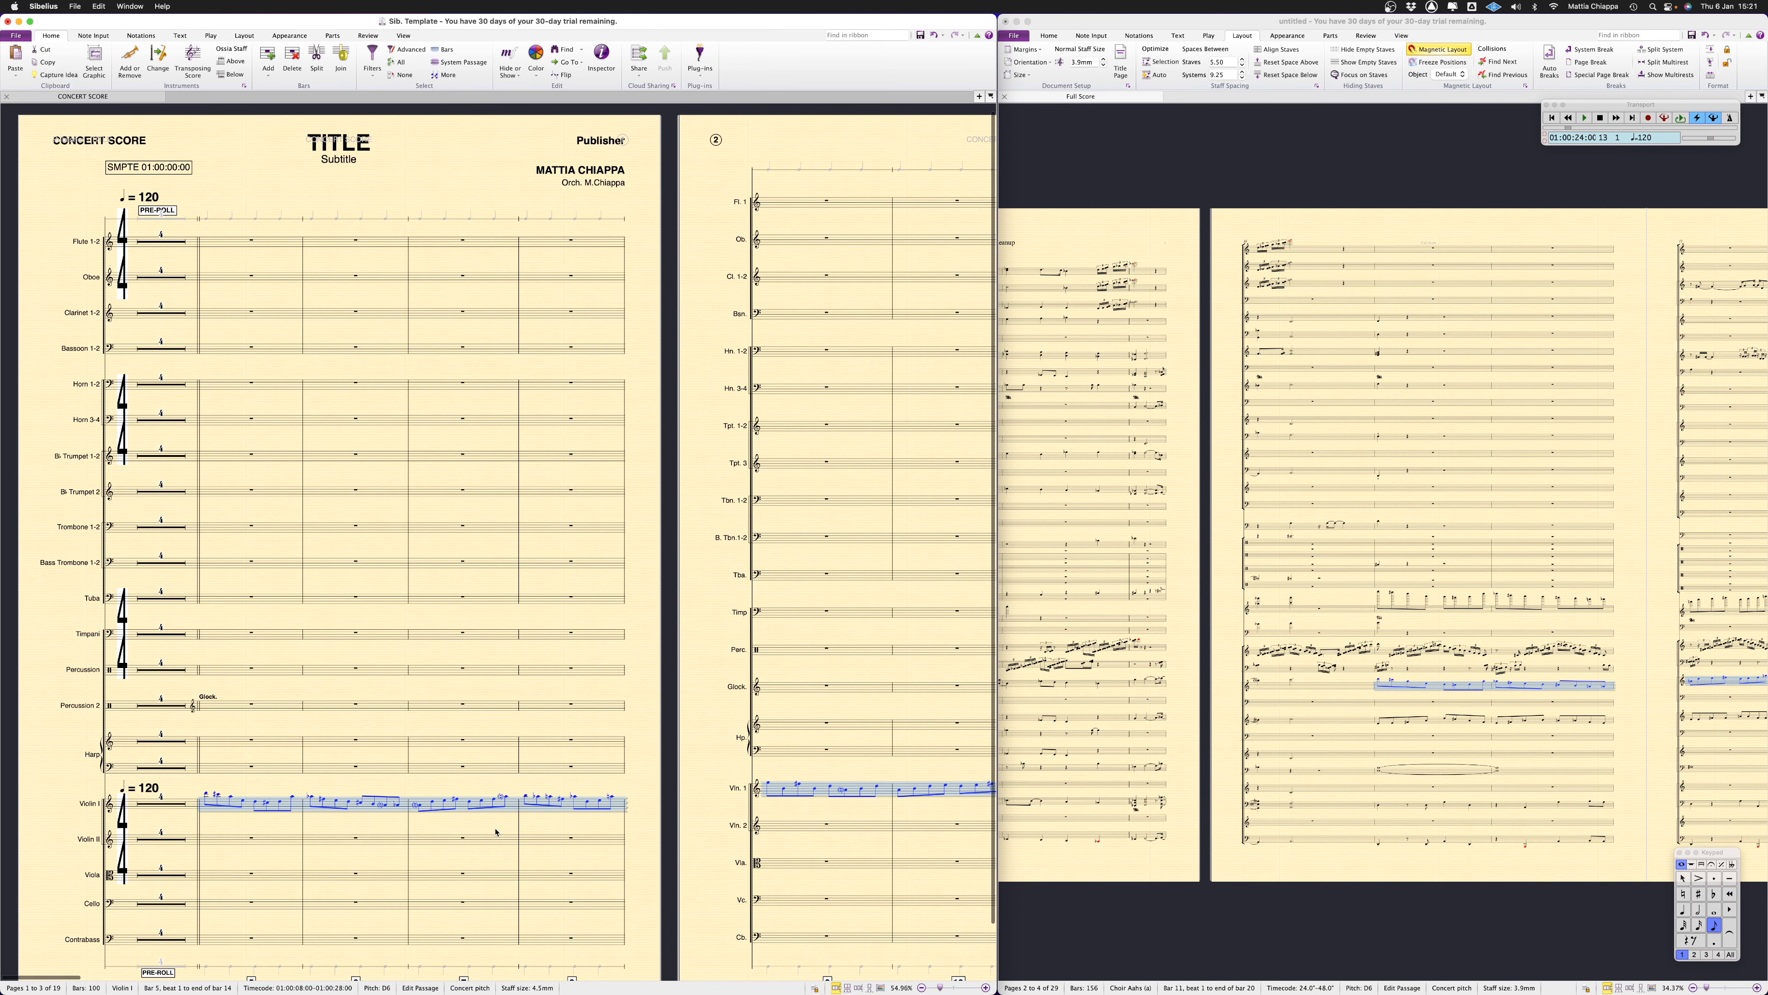
pyautogui.scroll(2, 496, 832)
pyautogui.hscroll(1, 496, 833)
pyautogui.hscroll(-4, 495, 833)
pyautogui.hscroll(8, 495, 832)
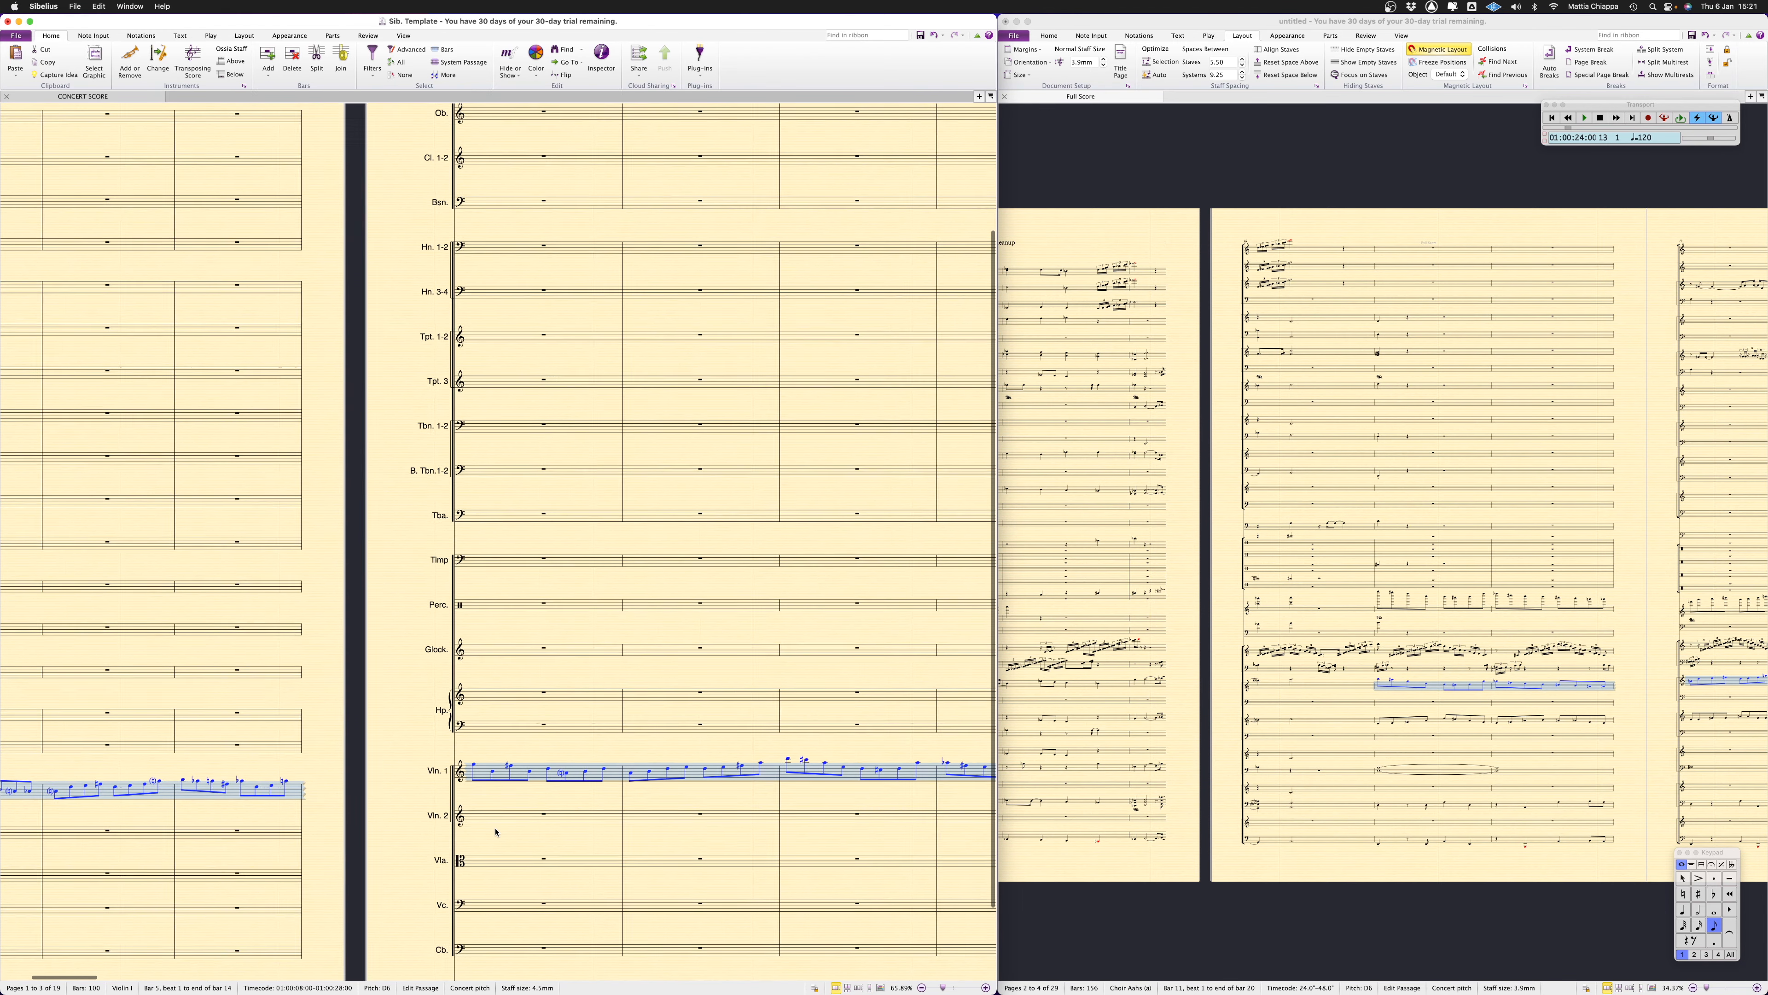
pyautogui.hscroll(-5, 496, 832)
pyautogui.scroll(-2, 495, 832)
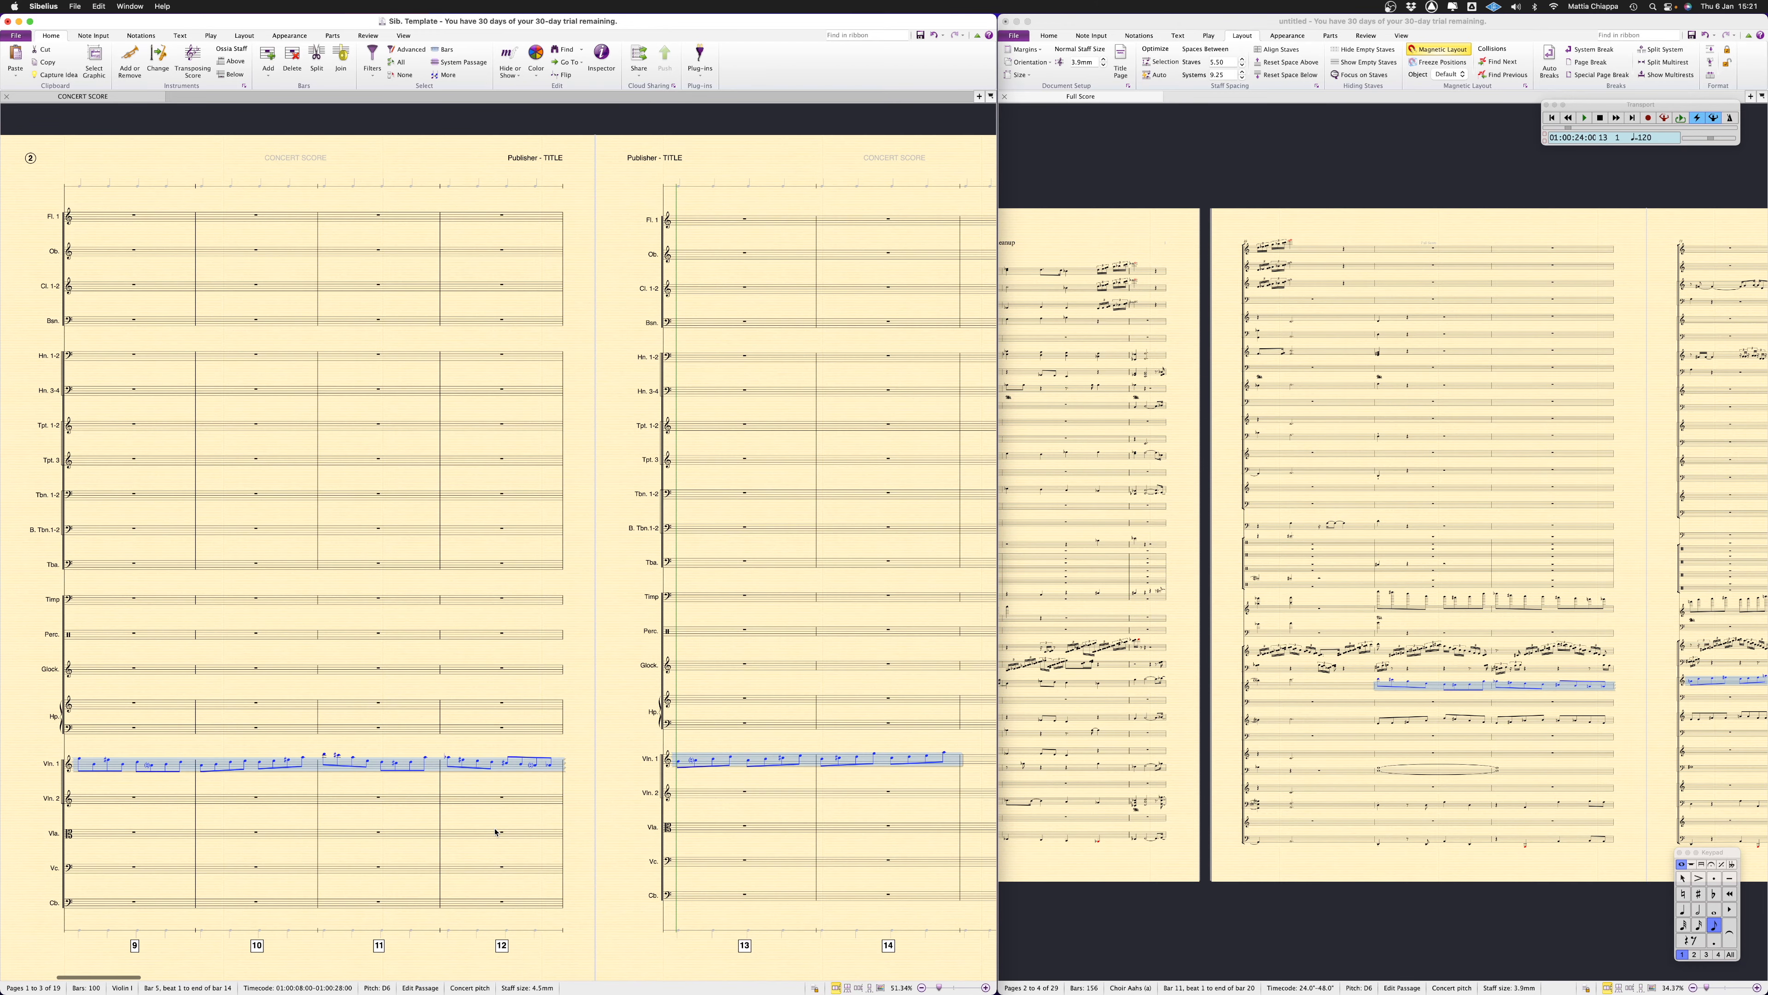
# Copy the remaining string passages from bar 11 on of the exported score into the template's Violin II, Viola, Cello and Contrabass staves
pyautogui.click(1391, 726)
pyautogui.hscroll(15, 1391, 726)
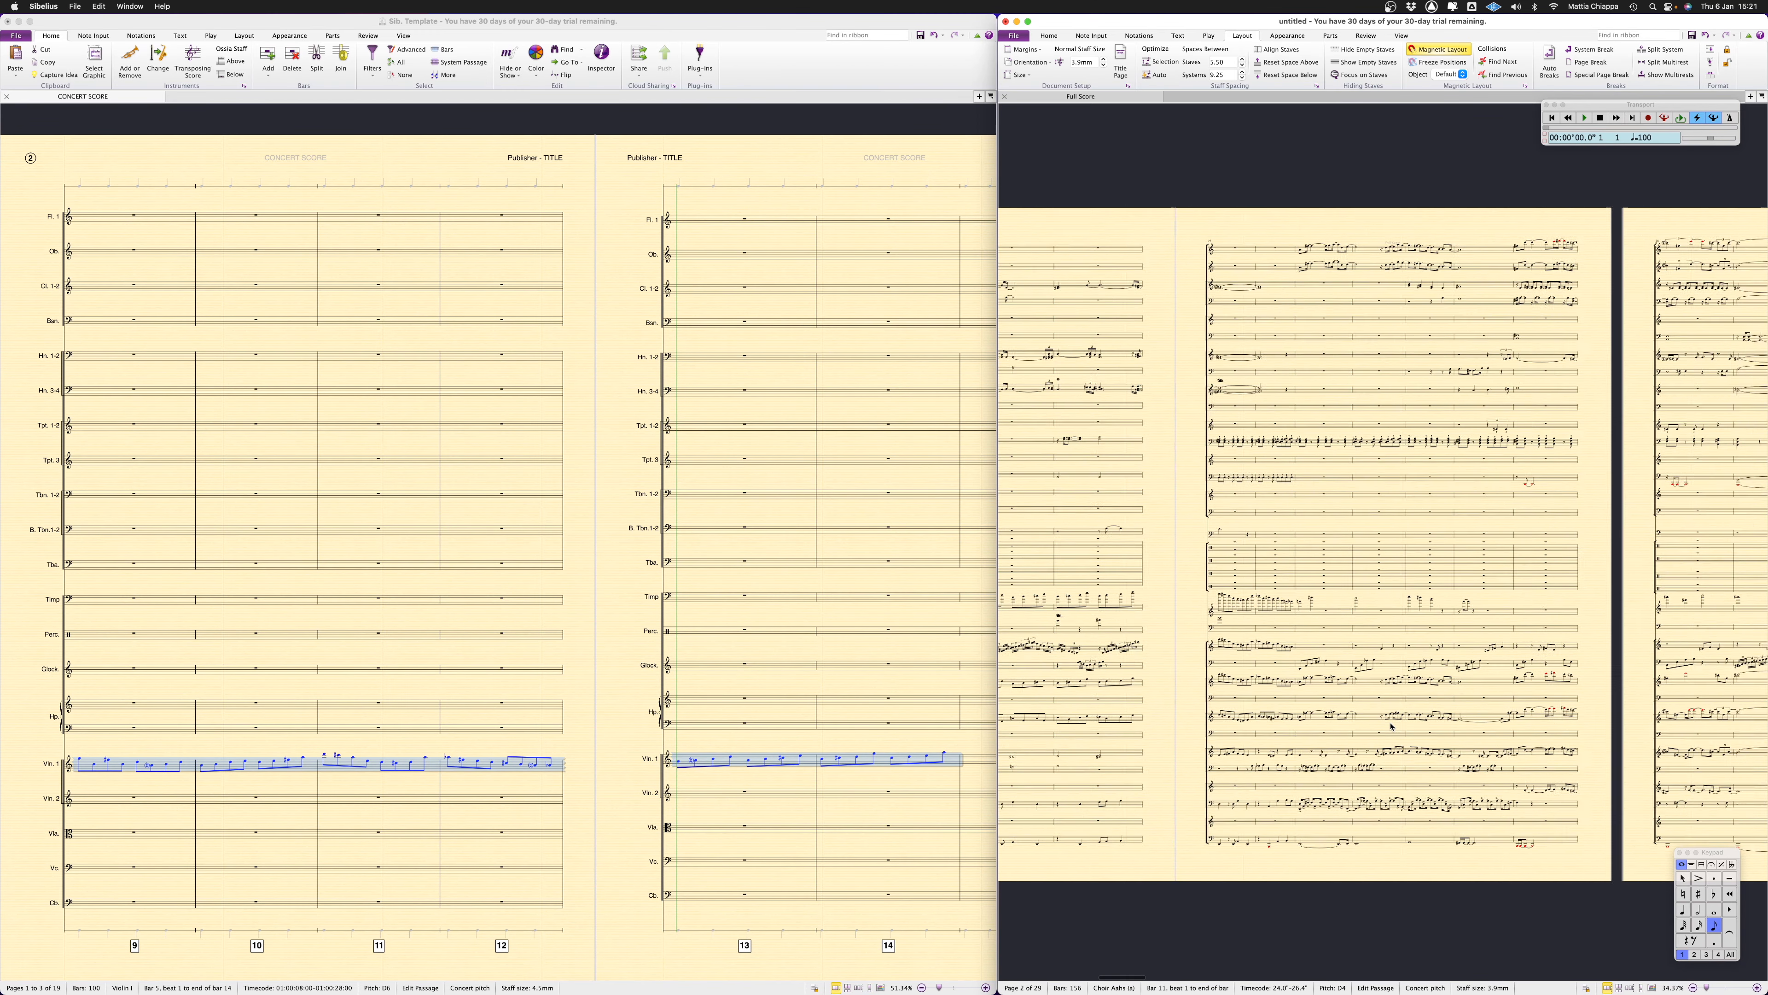
pyautogui.hscroll(5, 1207, 747)
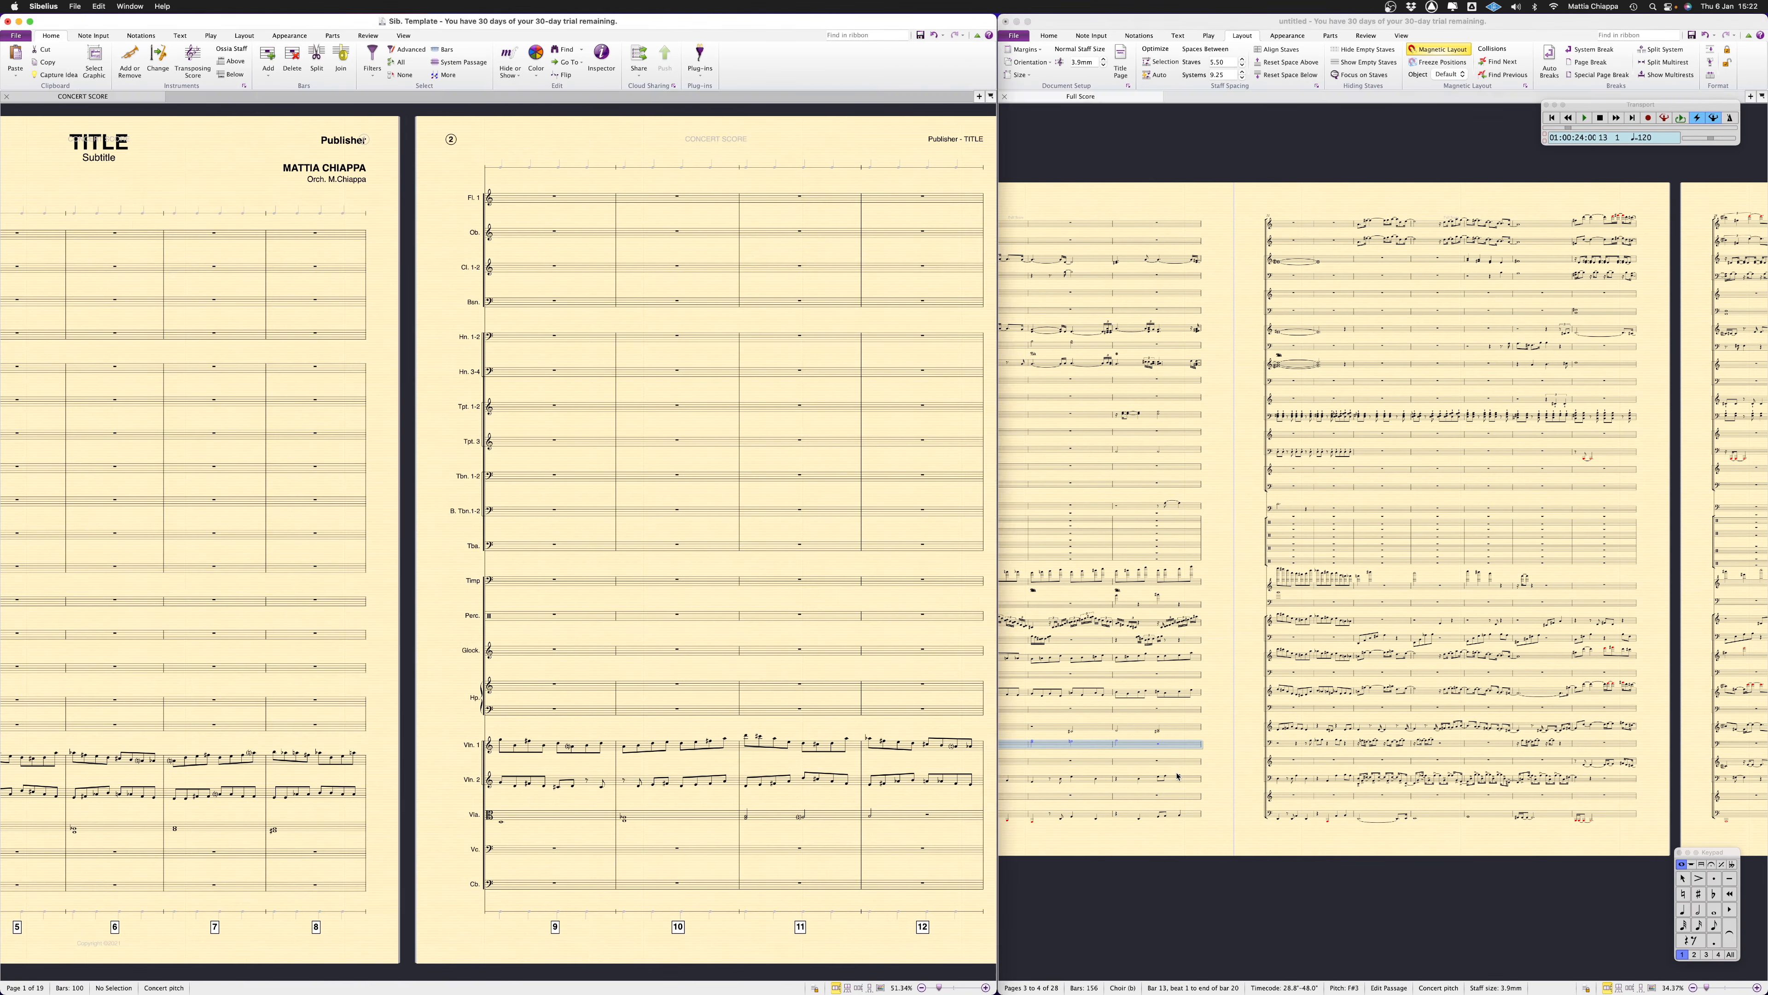
pyautogui.click(1196, 778)
pyautogui.hscroll(-5, 1196, 780)
pyautogui.hscroll(-10, 1196, 780)
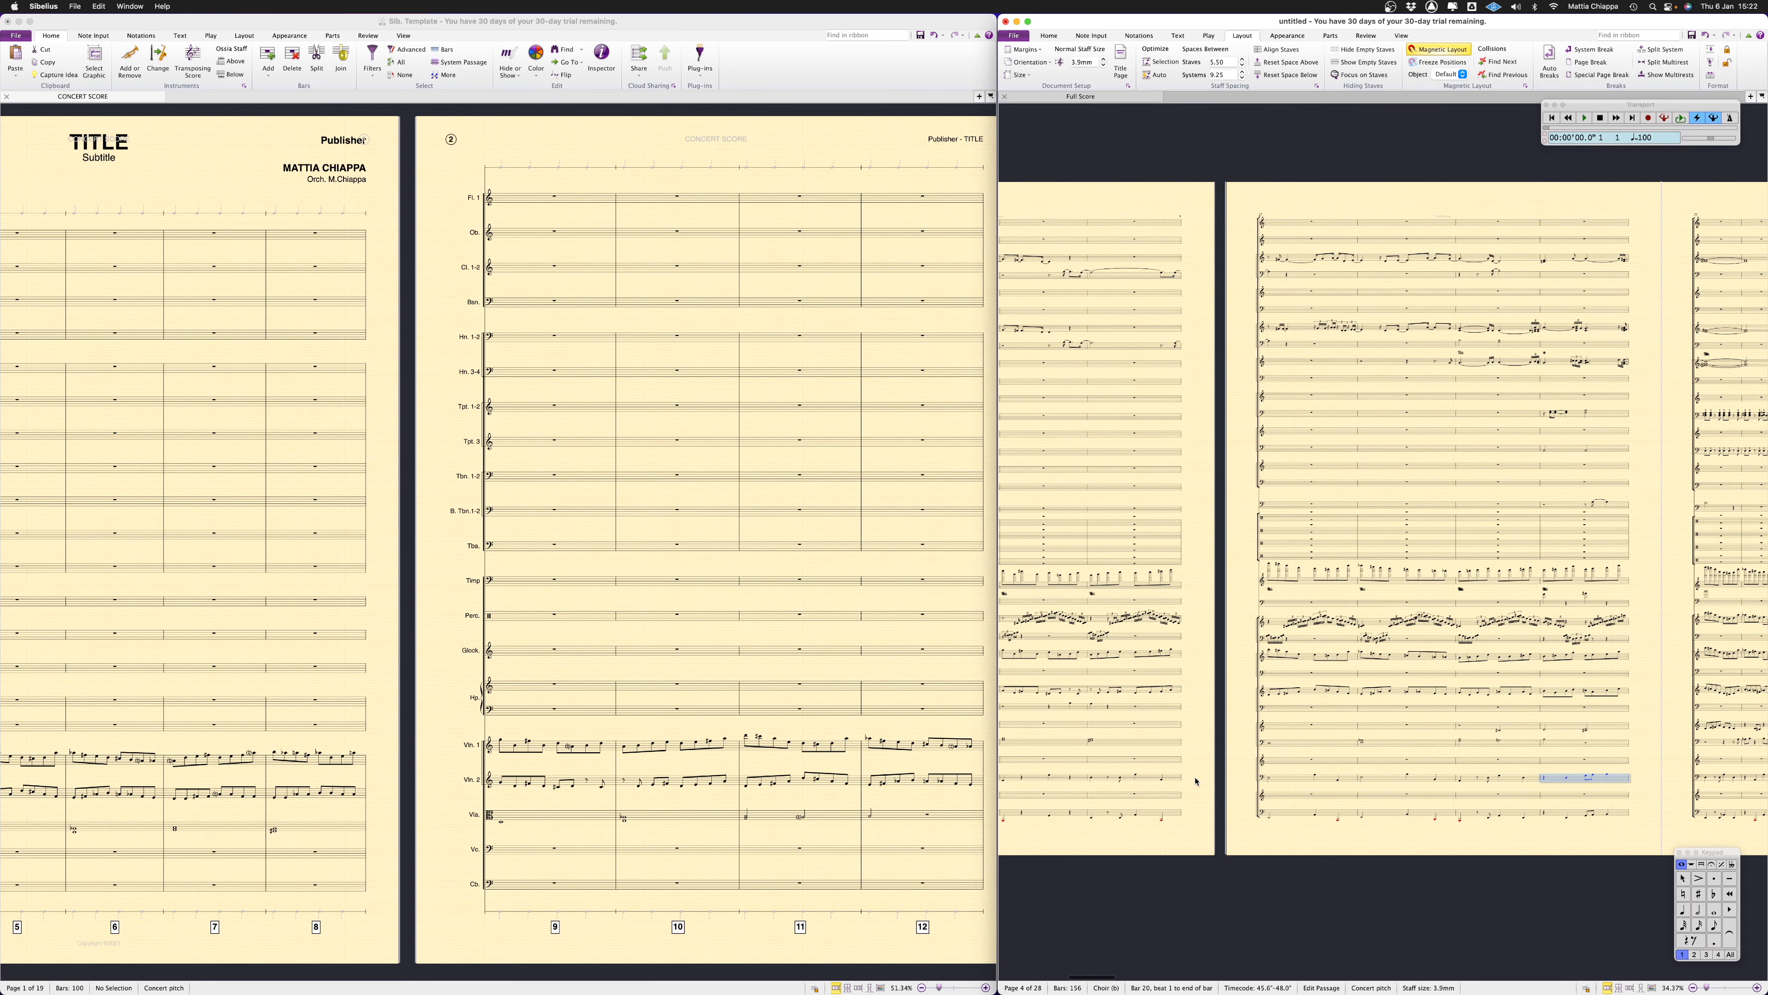
pyautogui.hscroll(-5, 1196, 780)
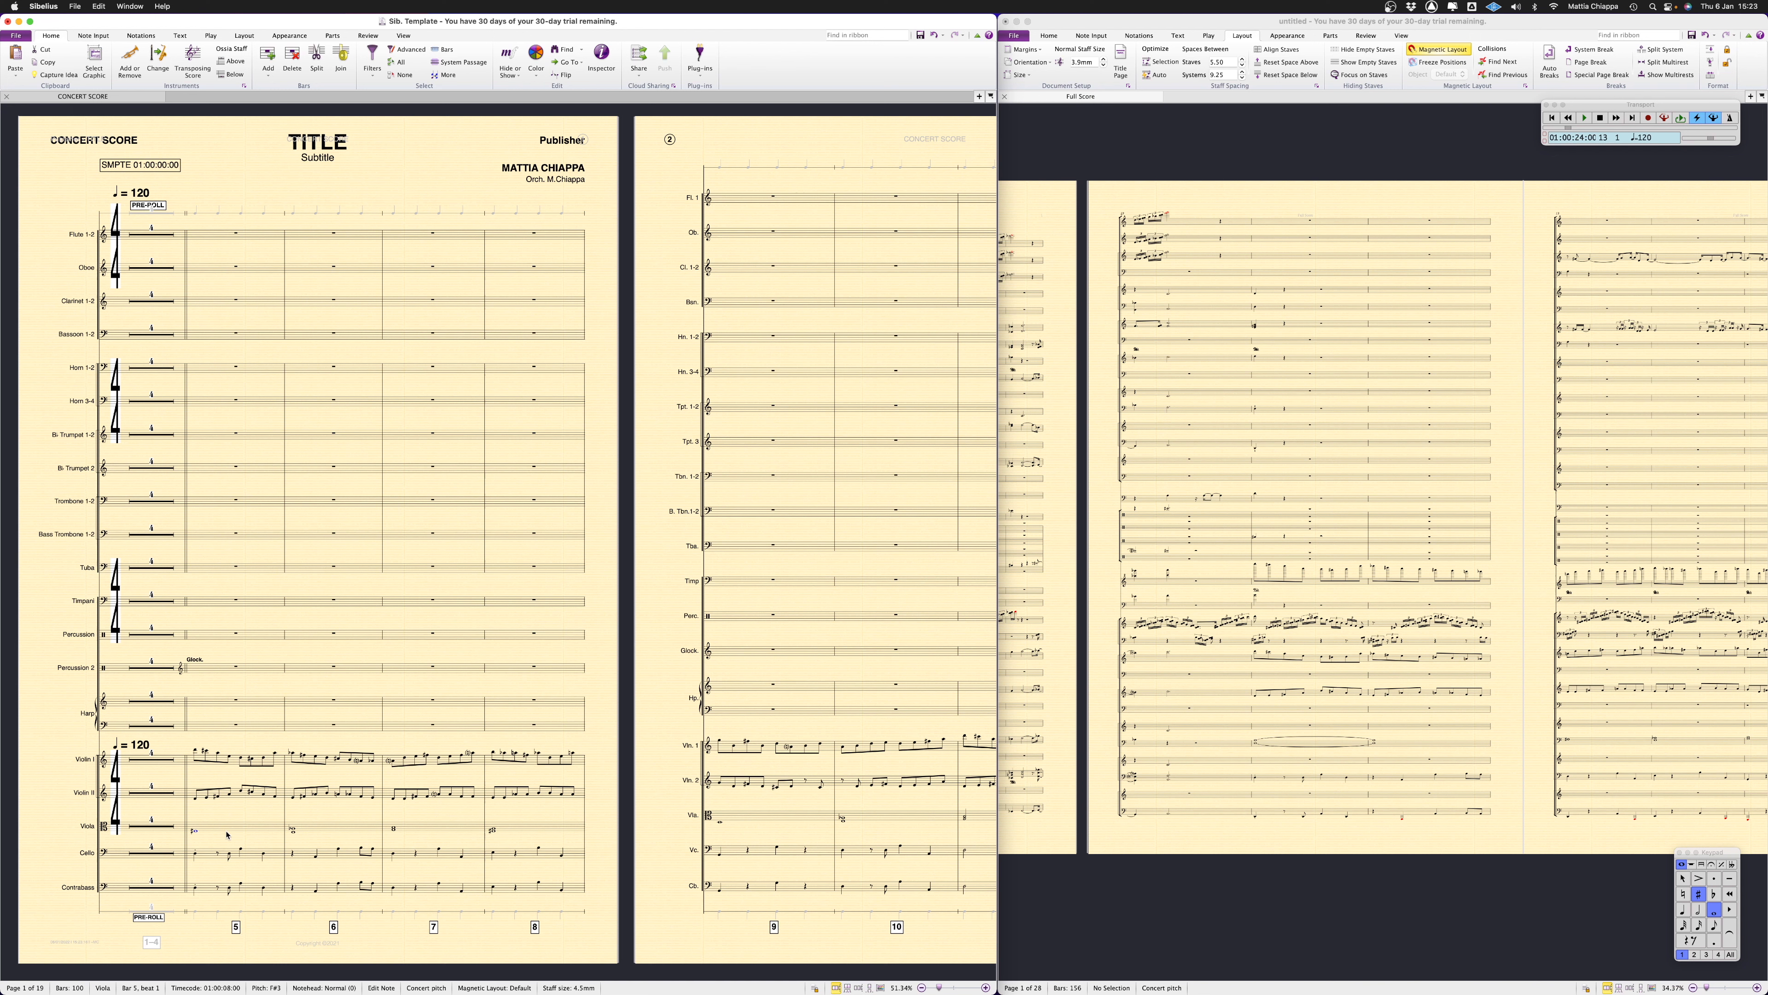
# Add an f dynamic to all five string staves at the start of bar 5 in the template
pyautogui.click(195, 751)
pyautogui.keyDown('shift'); pyautogui.click(193, 888); pyautogui.keyUp('shift')
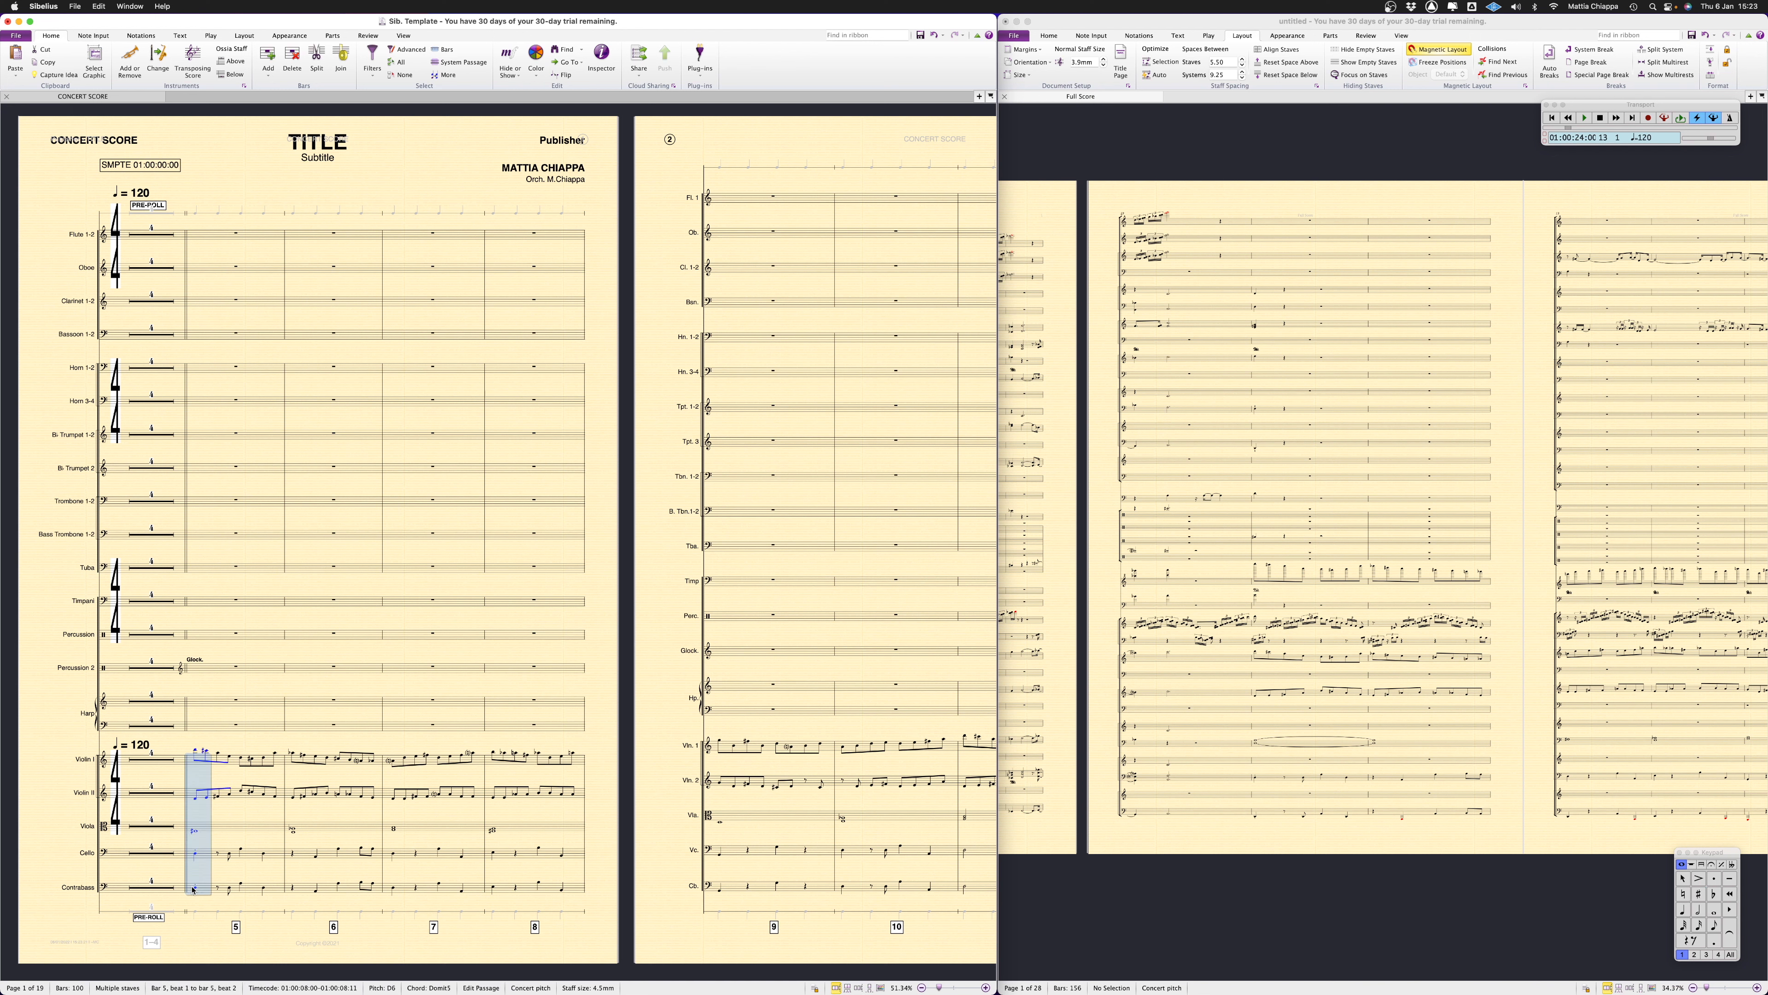
pyautogui.hotkey('ctrl', 'e')
pyautogui.write('f')
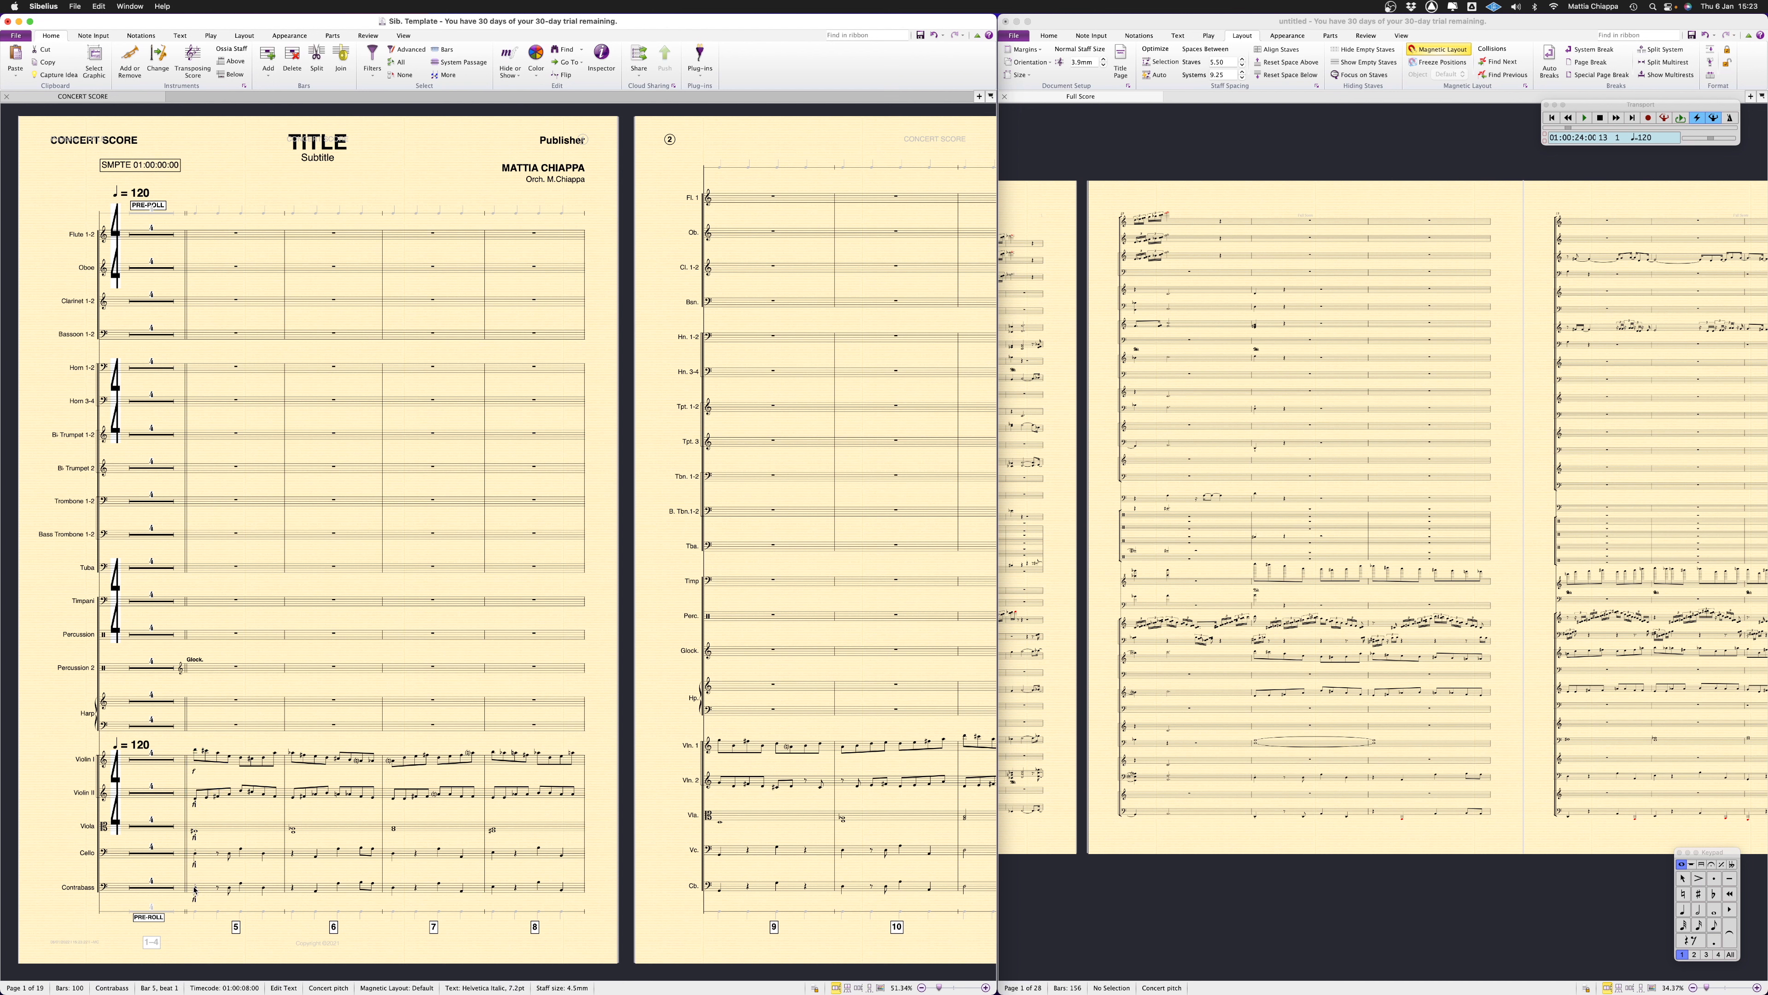
pyautogui.press('Escape')
# Apply single-stroke tremolos to the Violin I and Violin II notes in bars 5 to 14
pyautogui.click(198, 758)
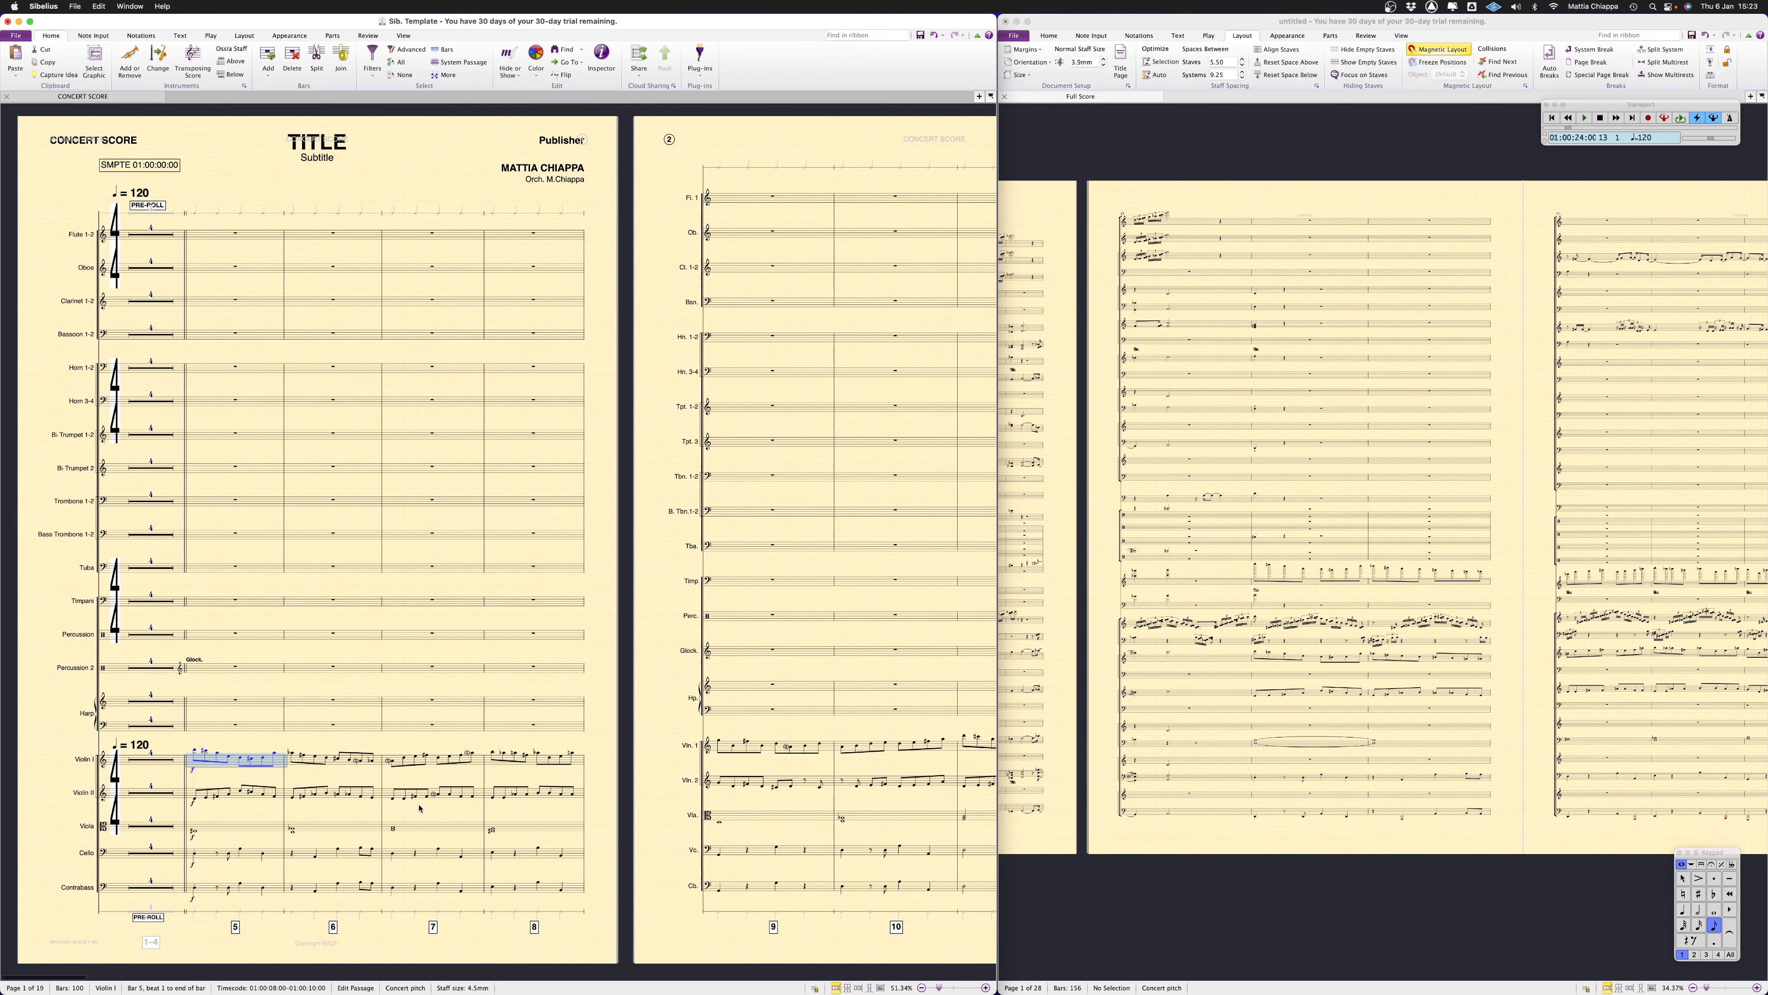
pyautogui.hscroll(10, 331, 778)
pyautogui.hscroll(-3, 331, 778)
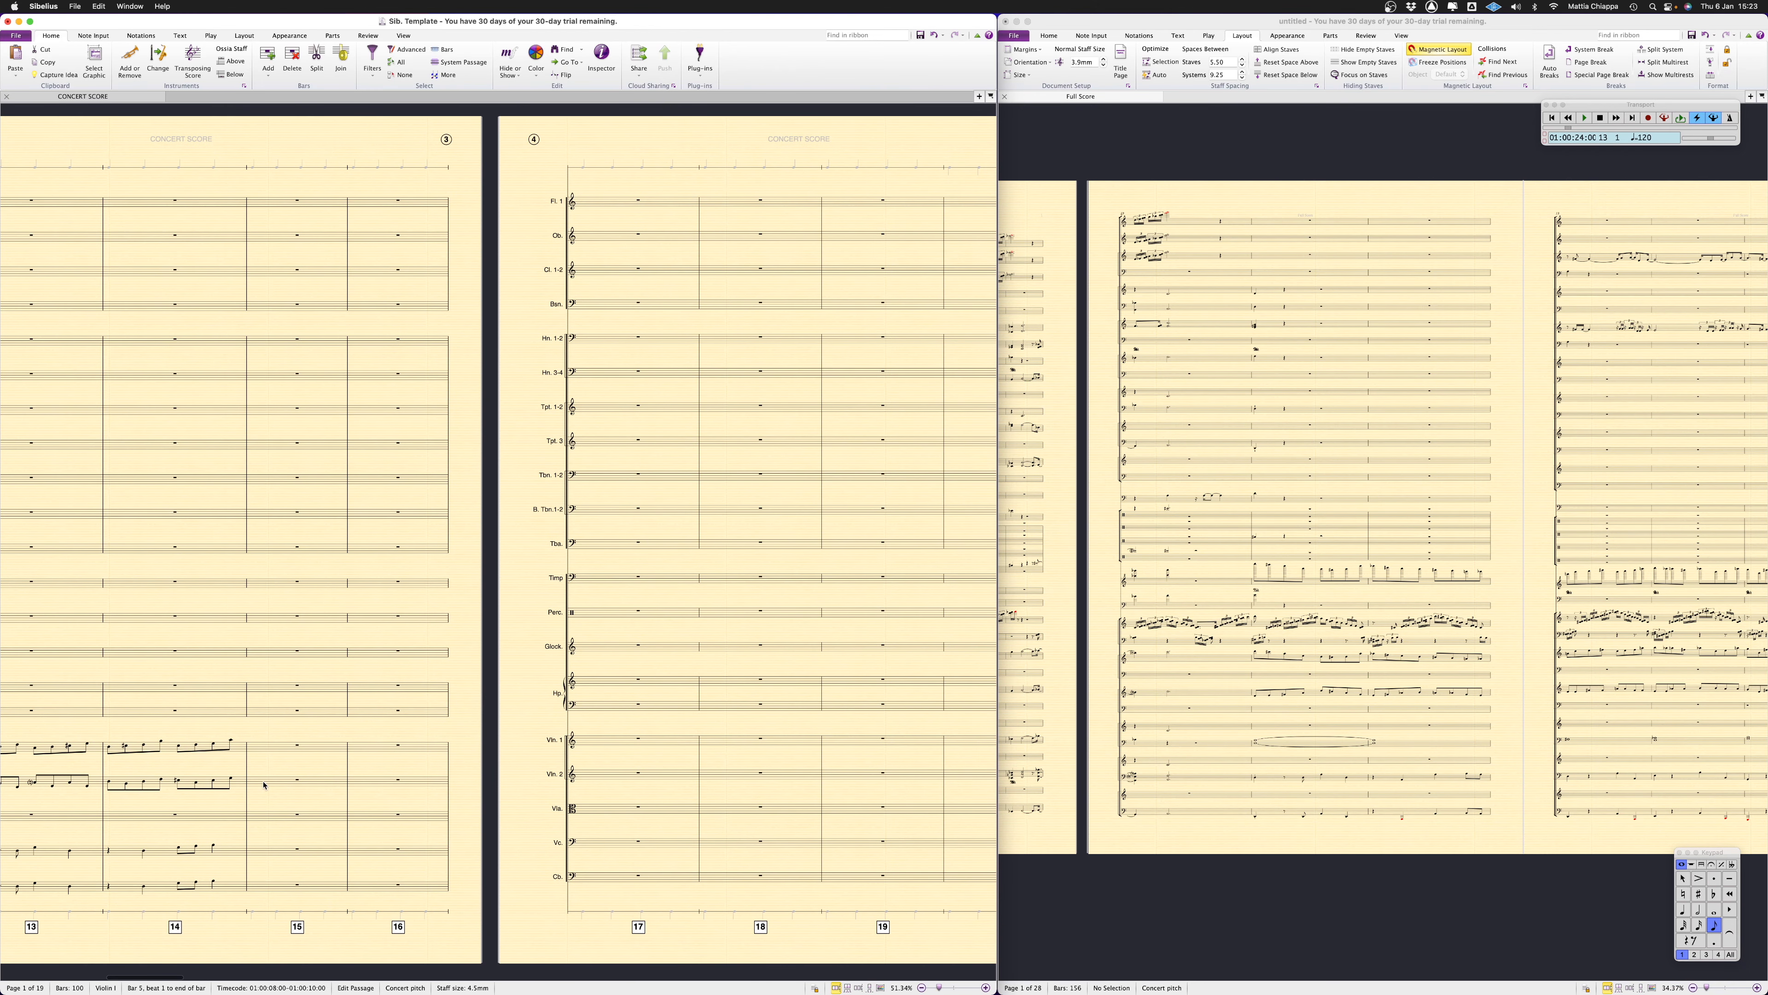
pyautogui.keyDown('shift'); pyautogui.click(233, 784); pyautogui.keyUp('shift')
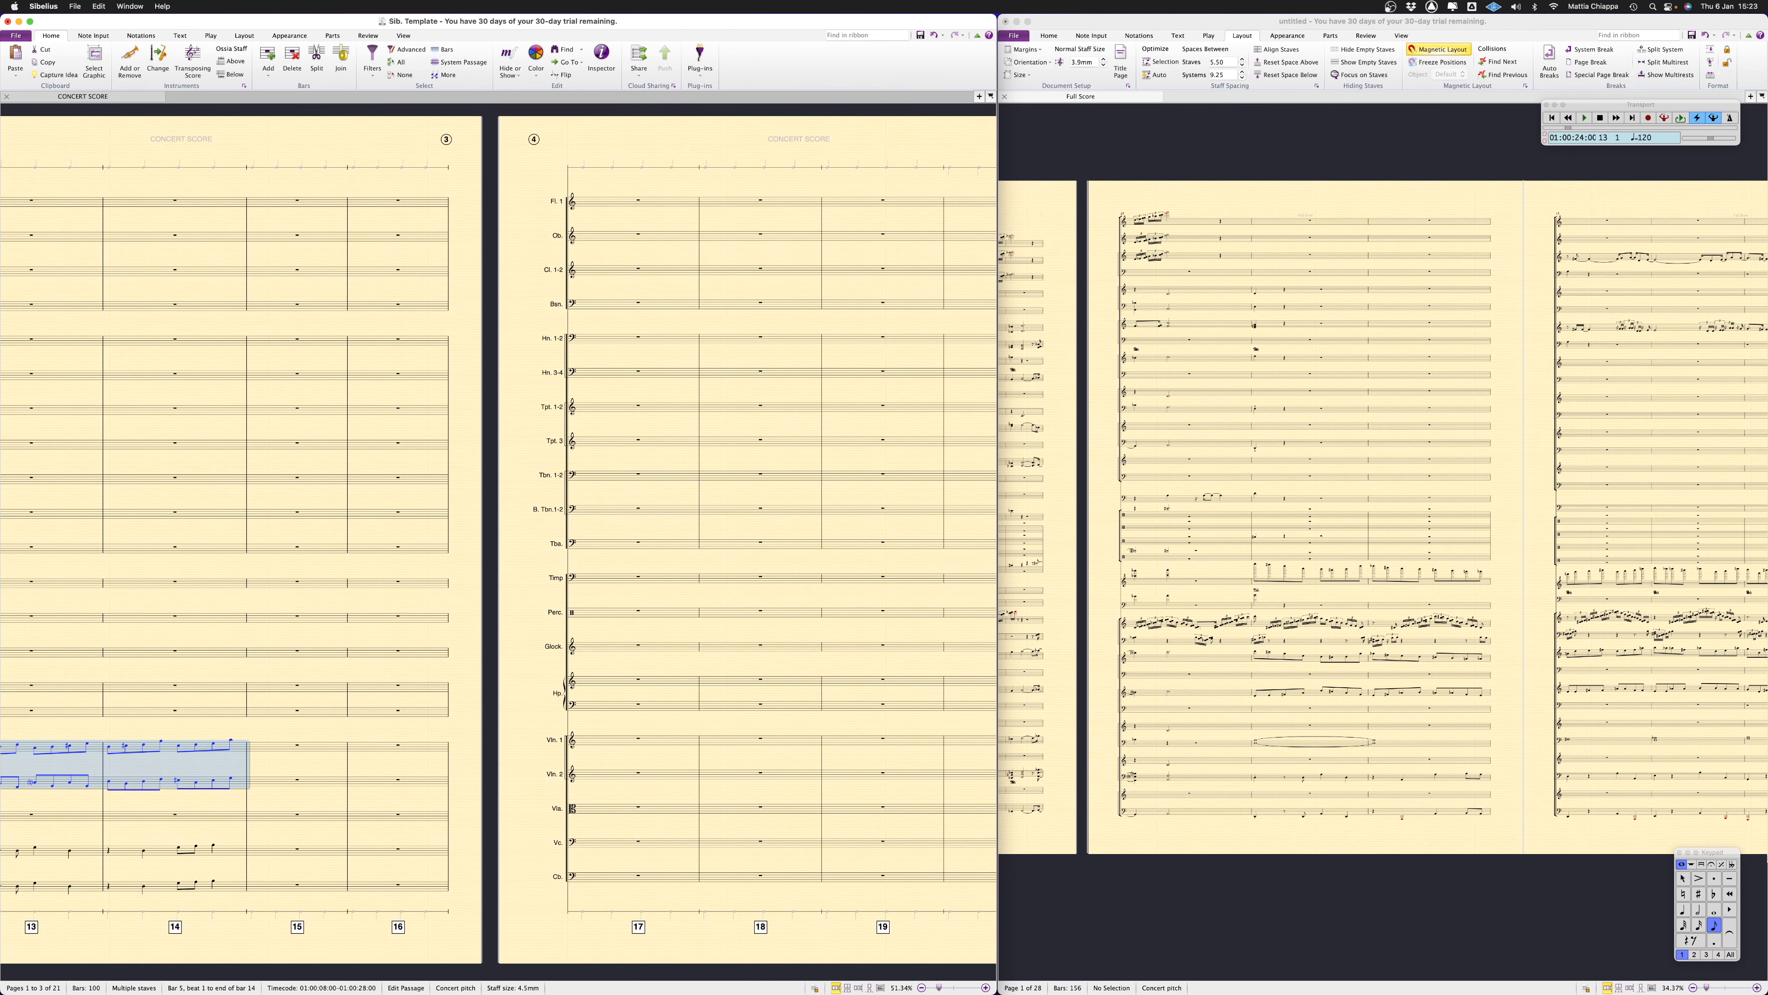
pyautogui.moveTo(1728, 852); pyautogui.dragTo(776, 707)
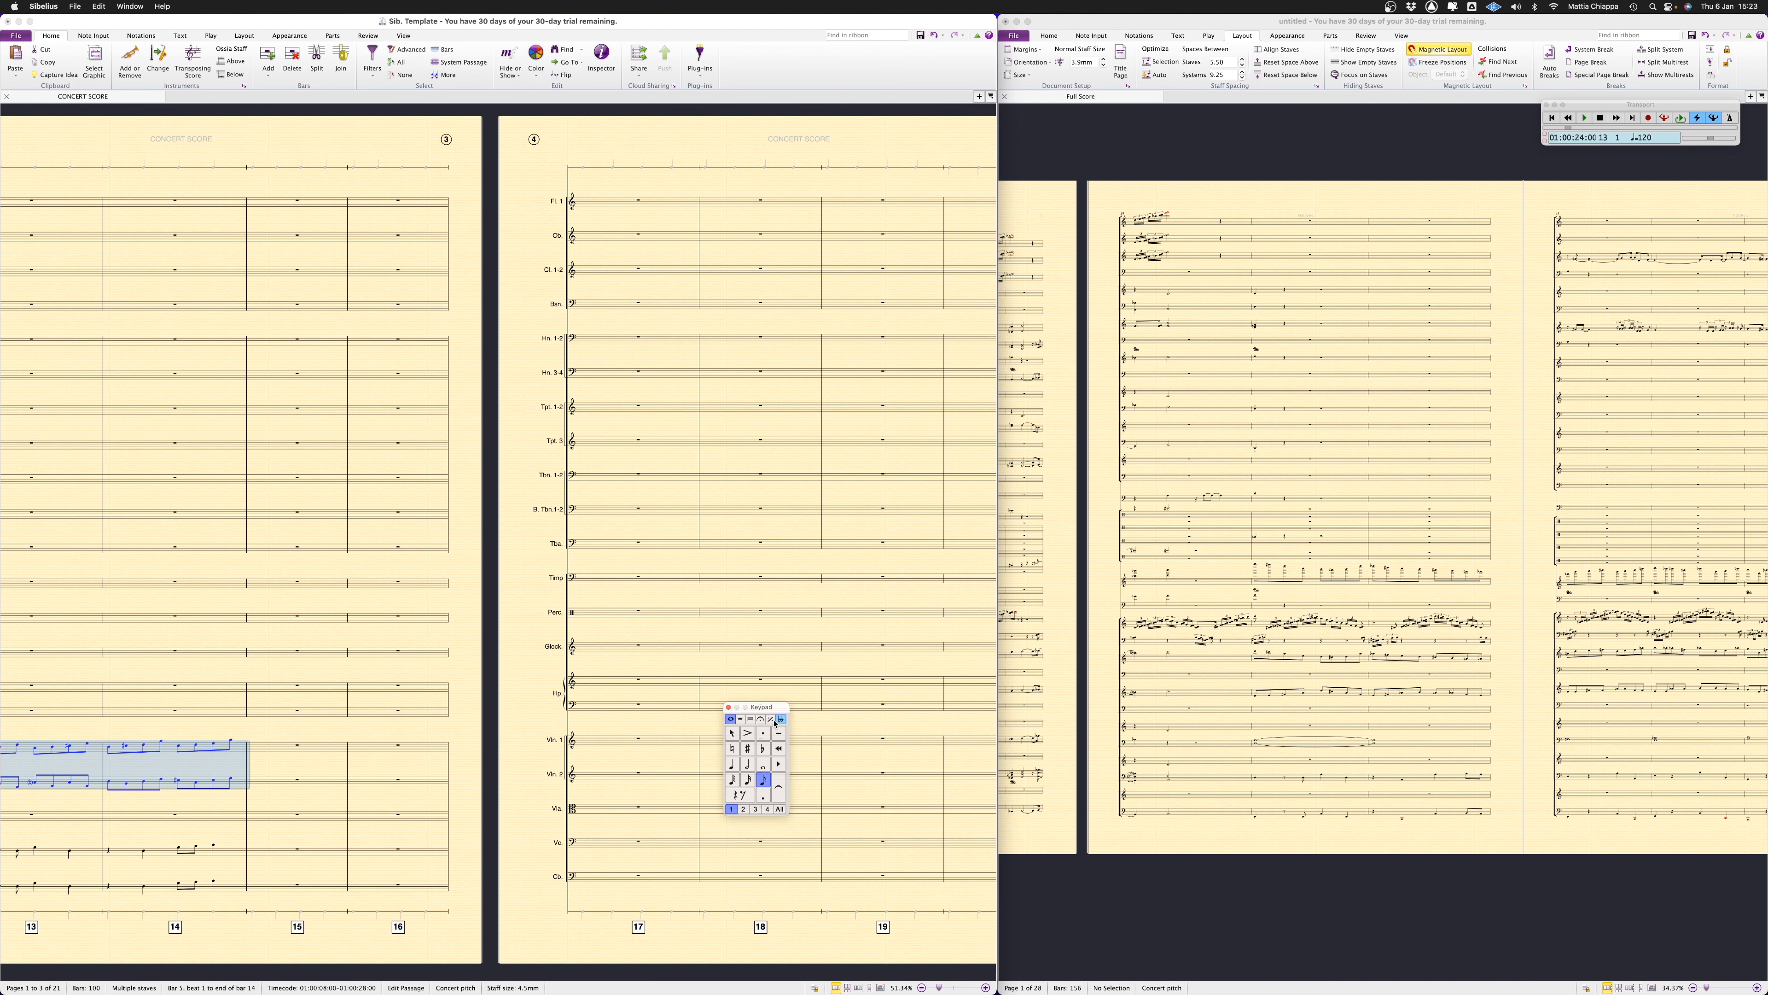
pyautogui.click(740, 719)
pyautogui.click(751, 720)
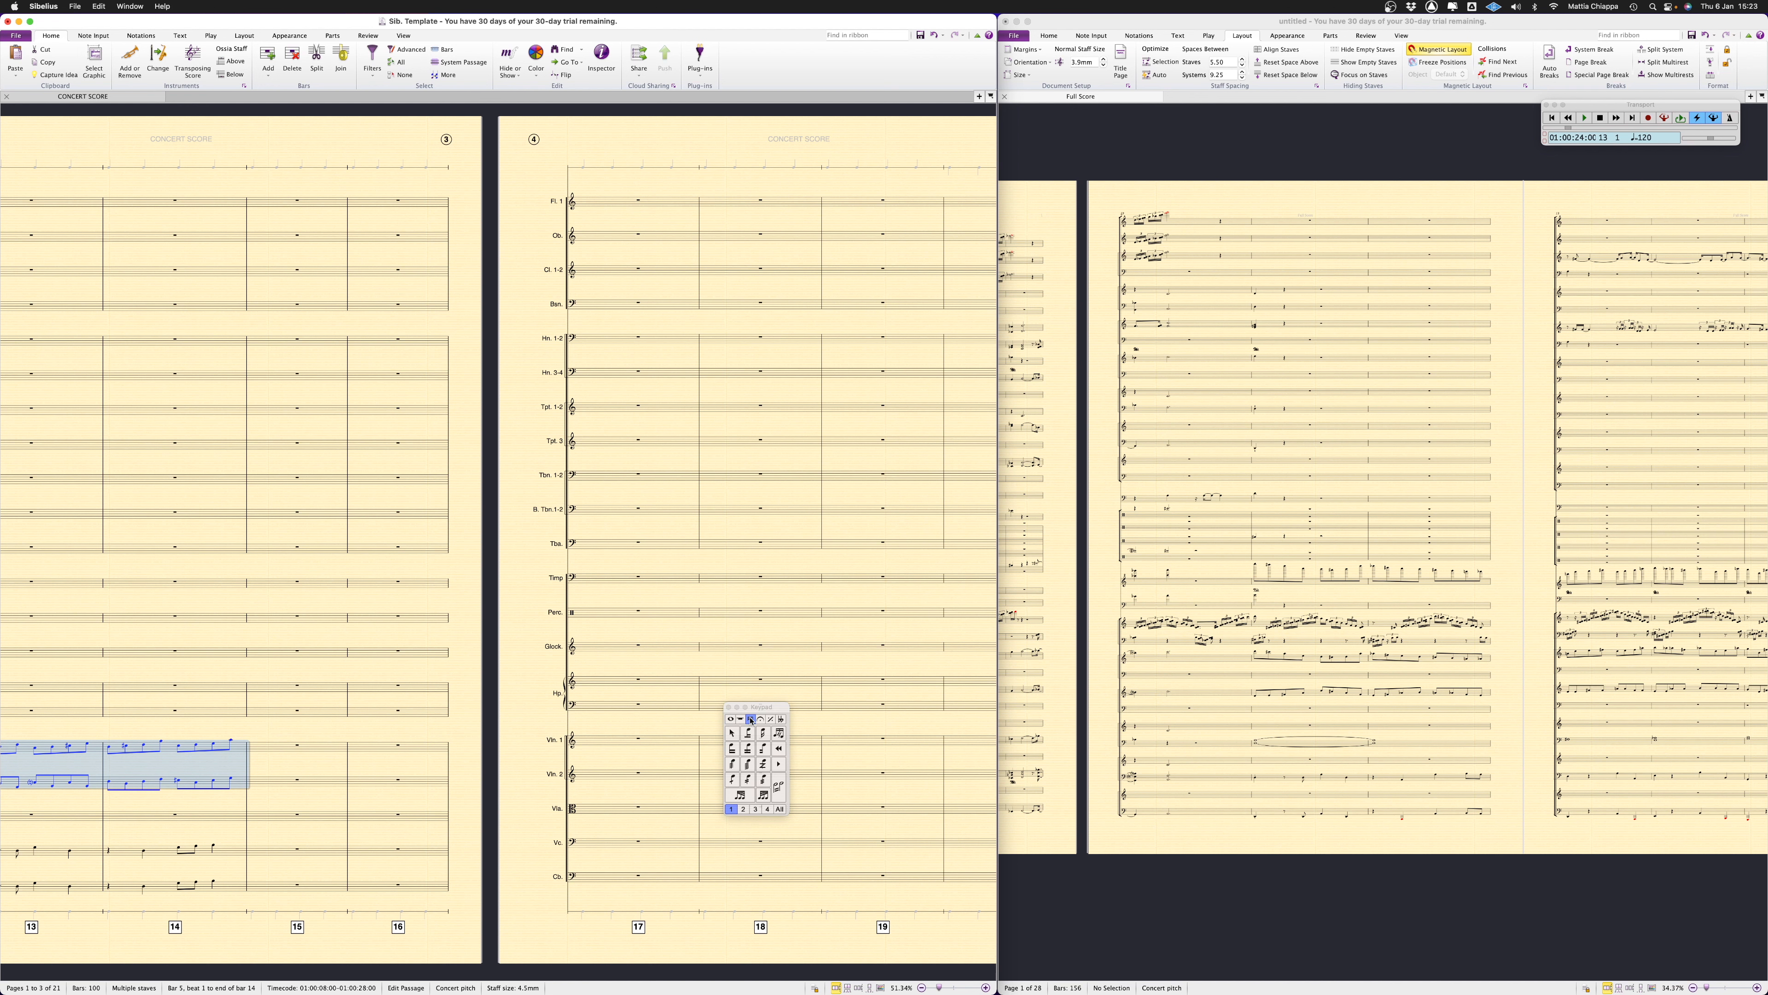
pyautogui.click(735, 780)
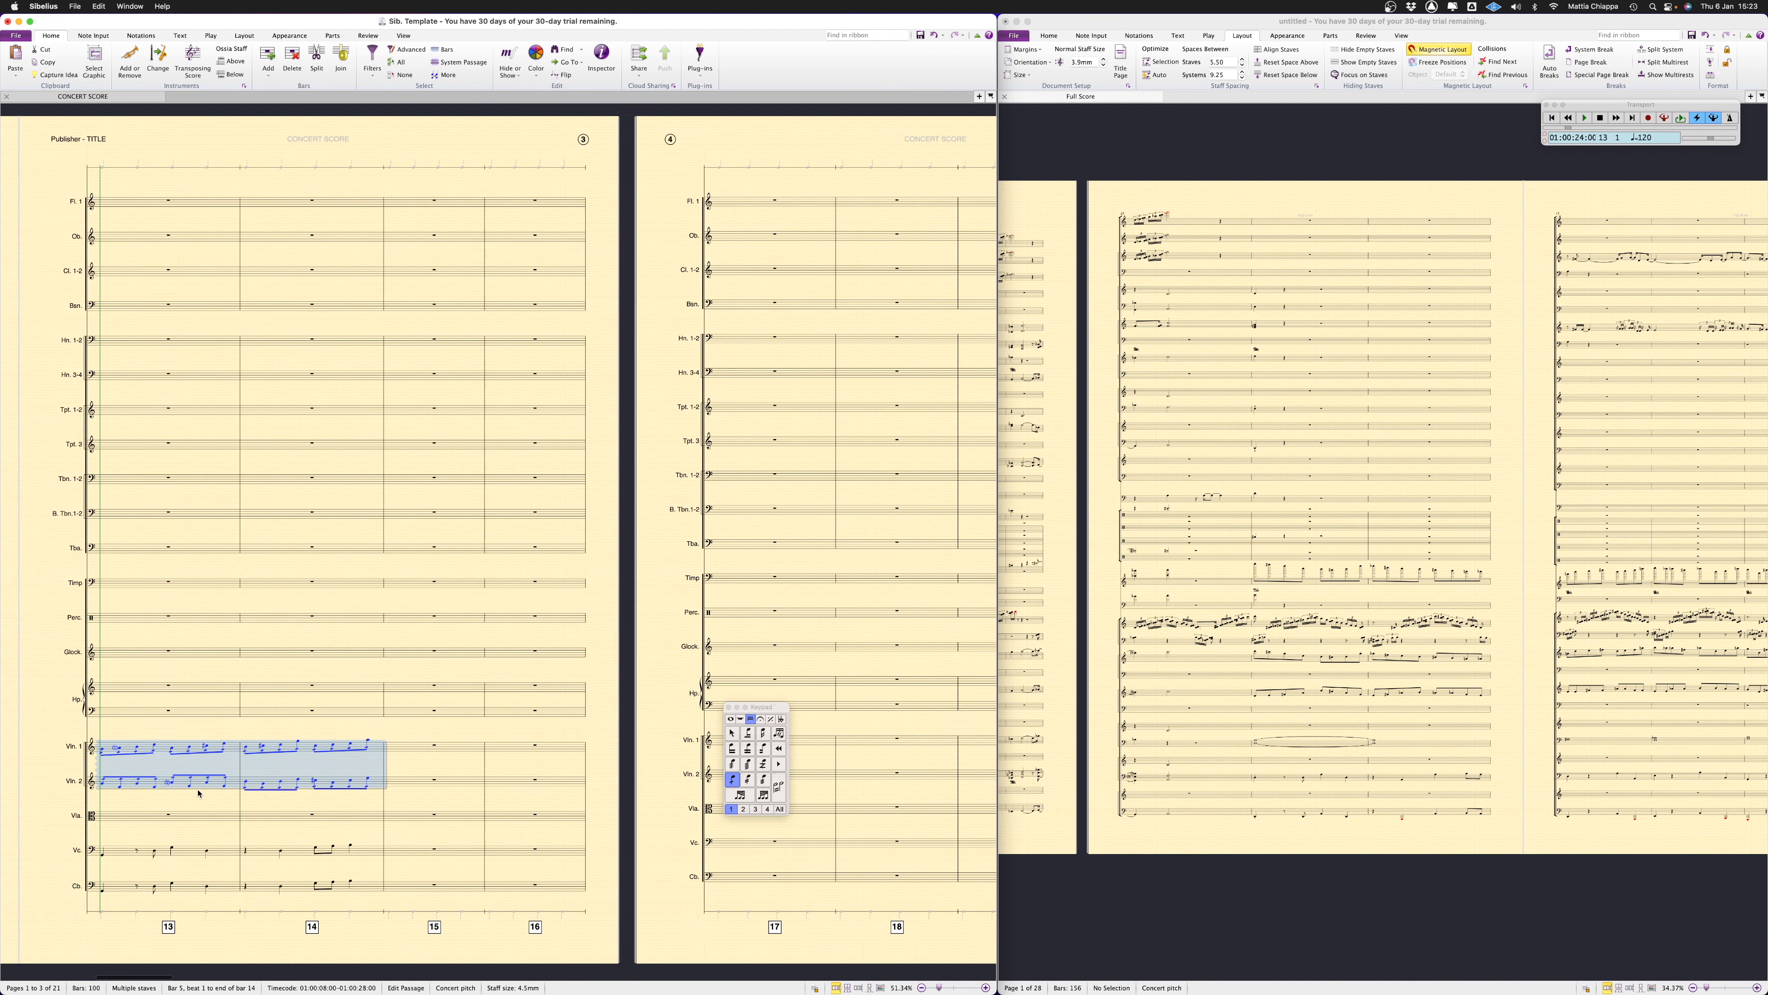
pyautogui.hscroll(-10, 199, 793)
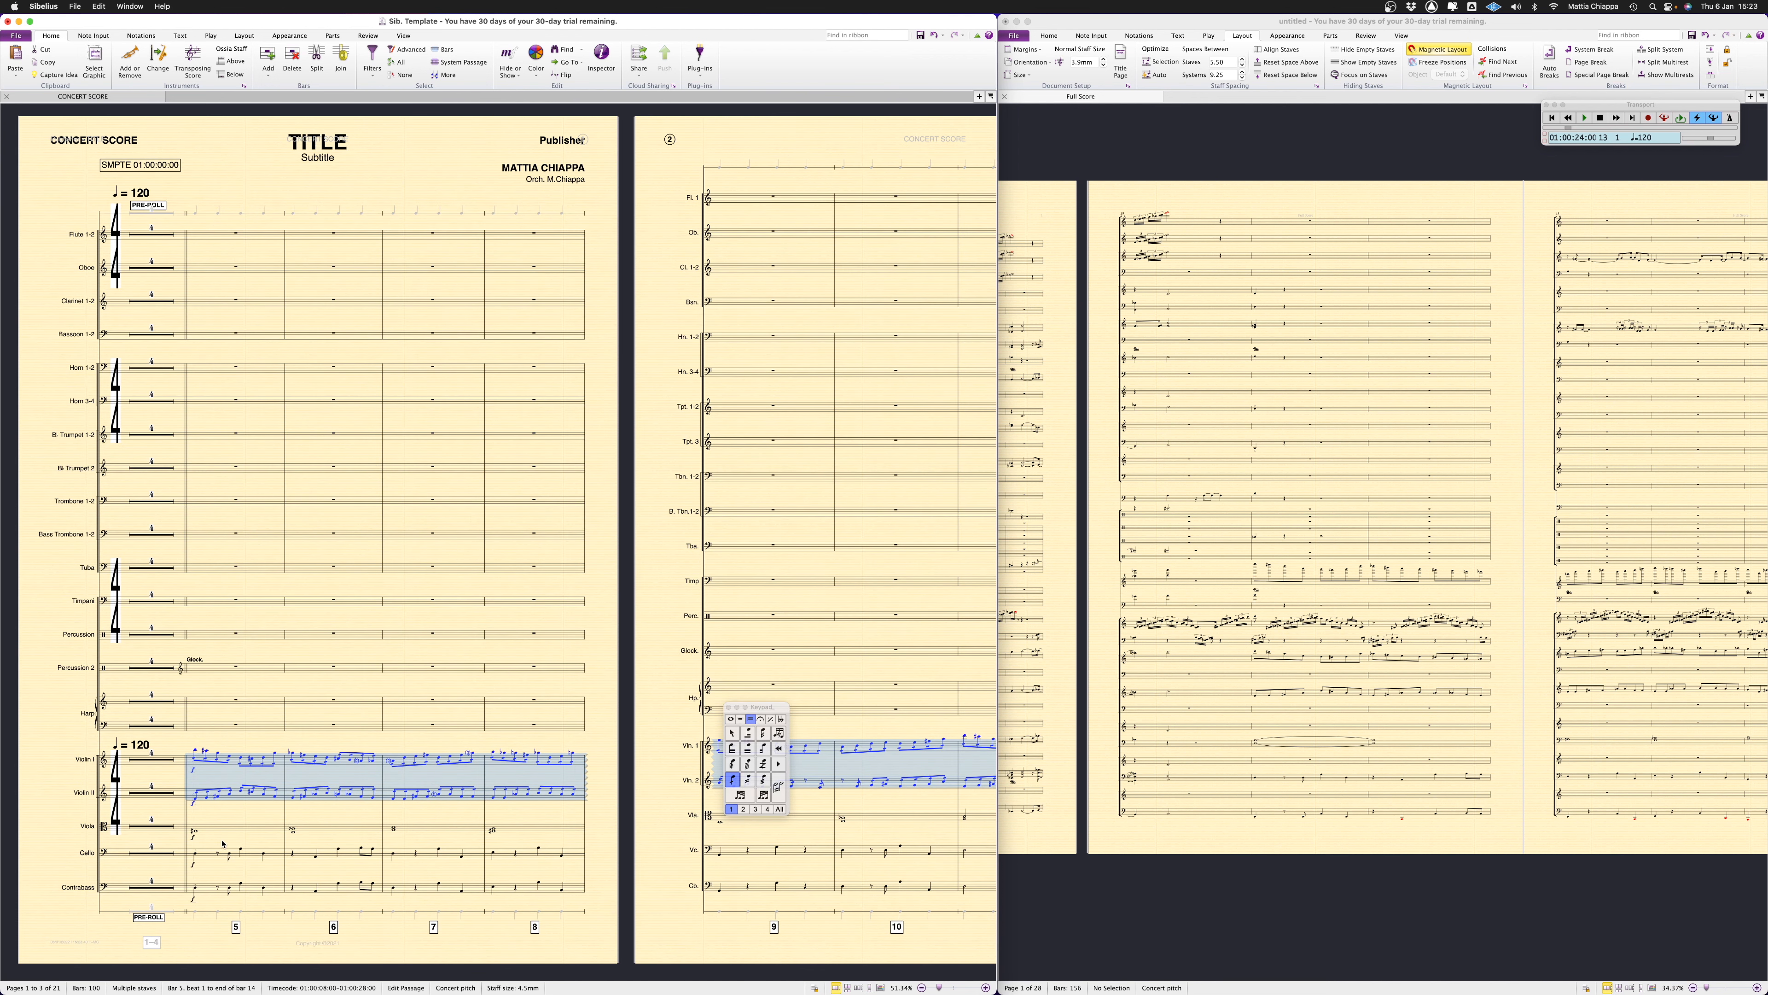
# Bring up the Logic Pro project's string tracks beside the template and check the Viola chords from bar 5 to bar 11
pyautogui.click(227, 830)
pyautogui.hscroll(8, 227, 831)
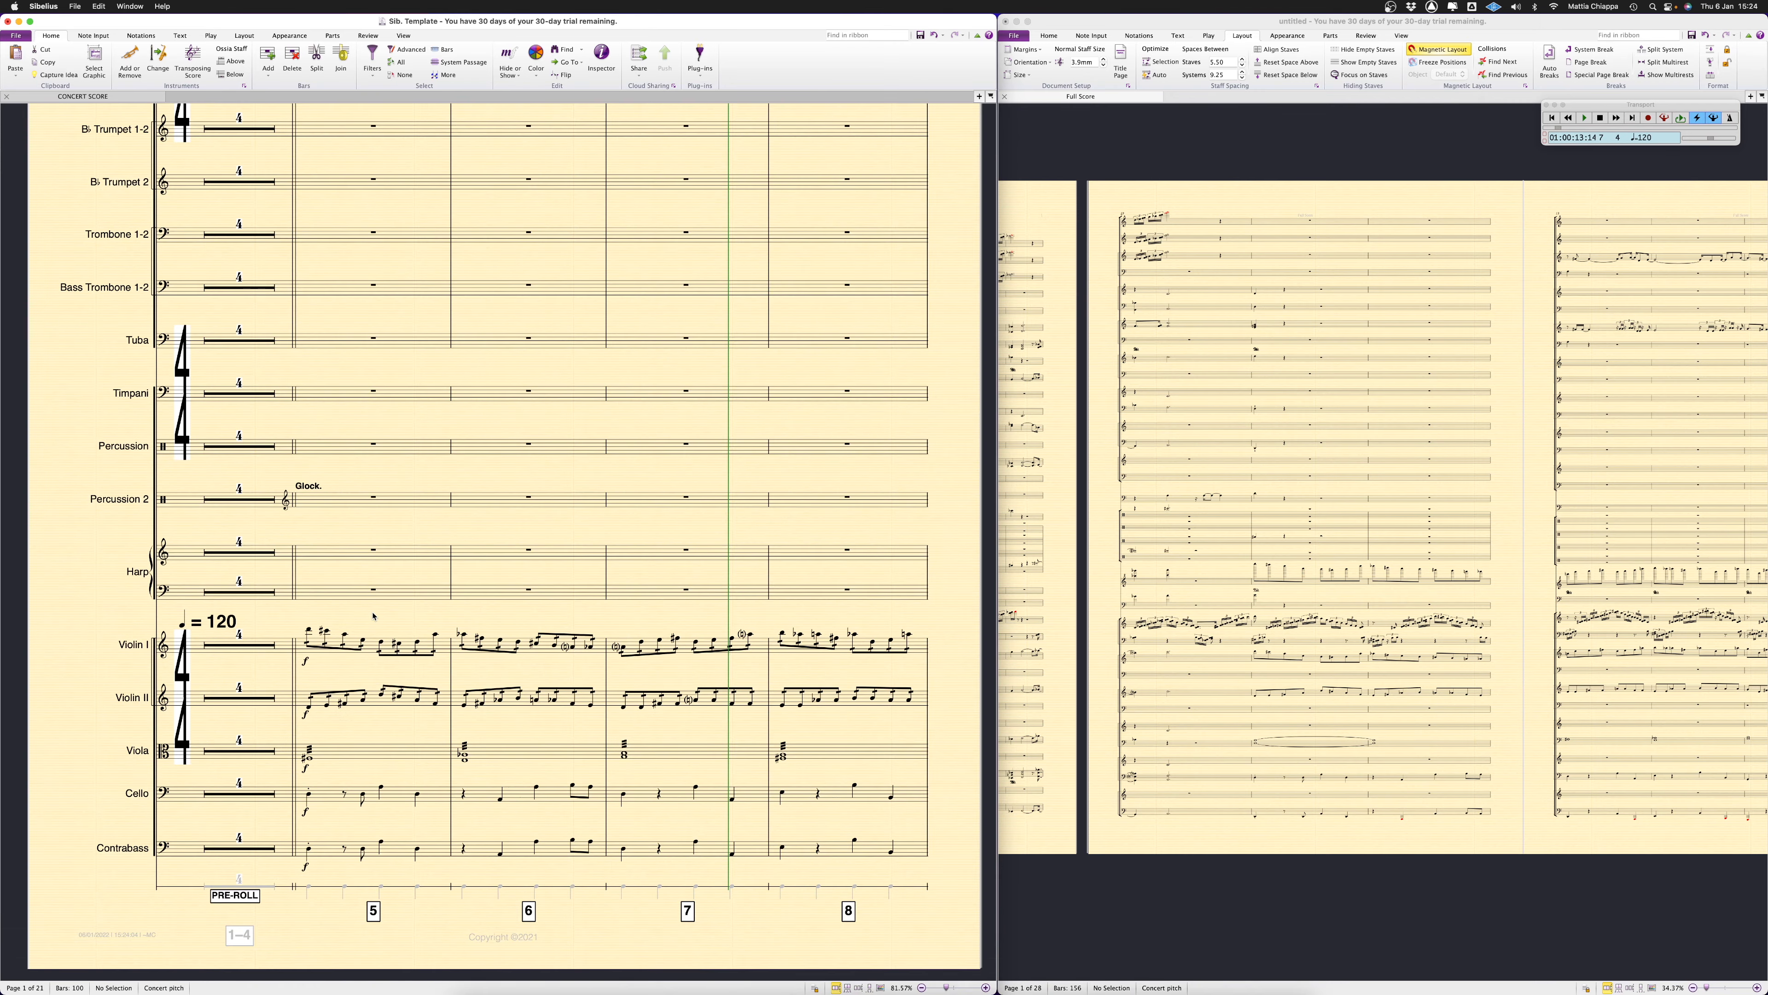
pyautogui.hotkey('ctrl', 'Up')
pyautogui.click(951, 423)
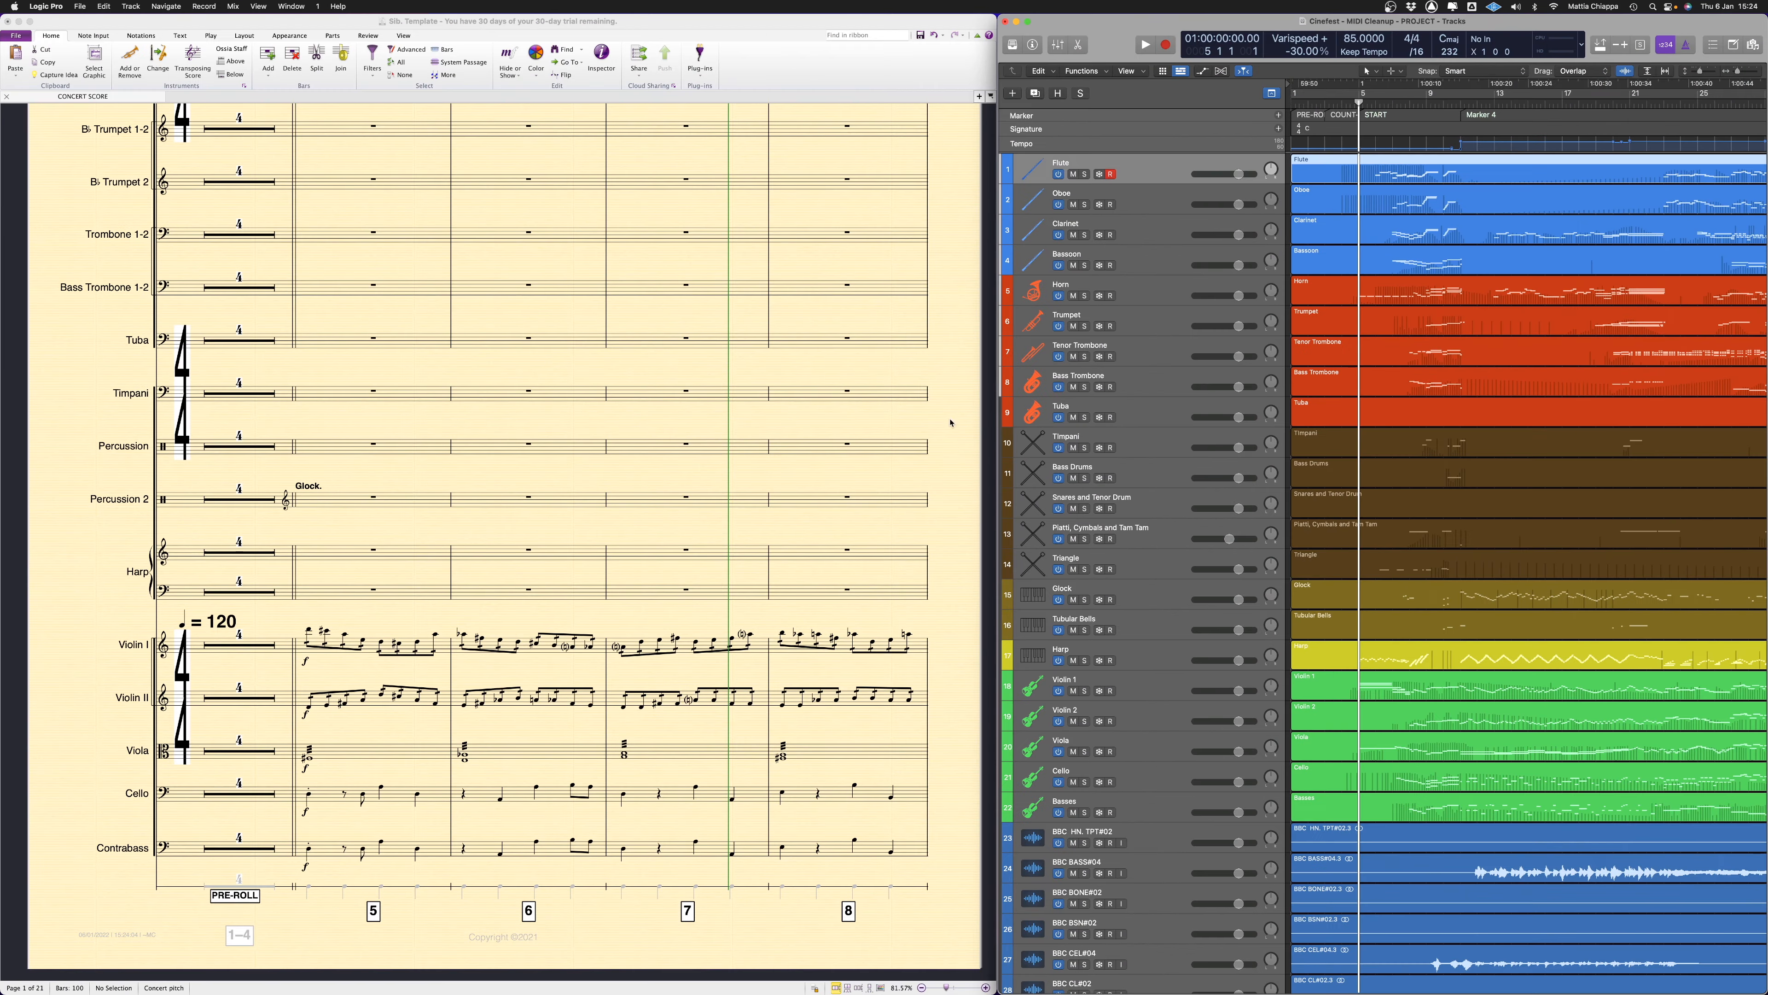
pyautogui.scroll(-6, 1535, 591)
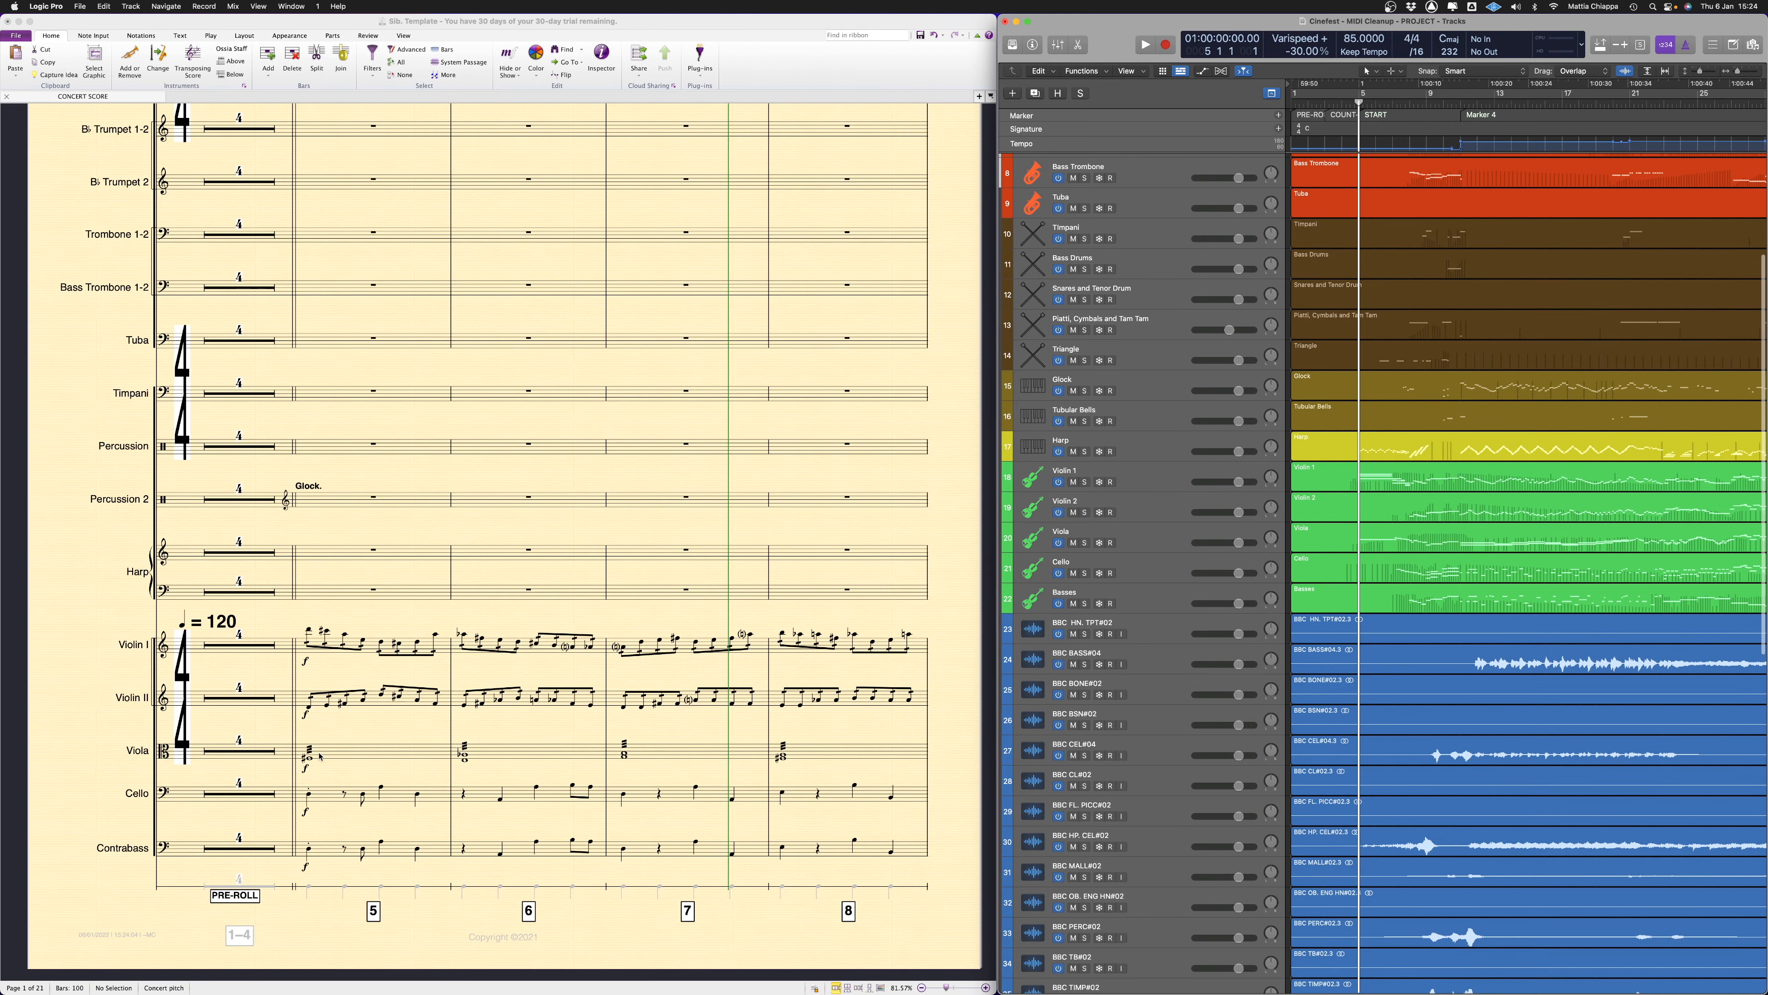
pyautogui.hscroll(1, 364, 767)
pyautogui.hscroll(1, 286, 760)
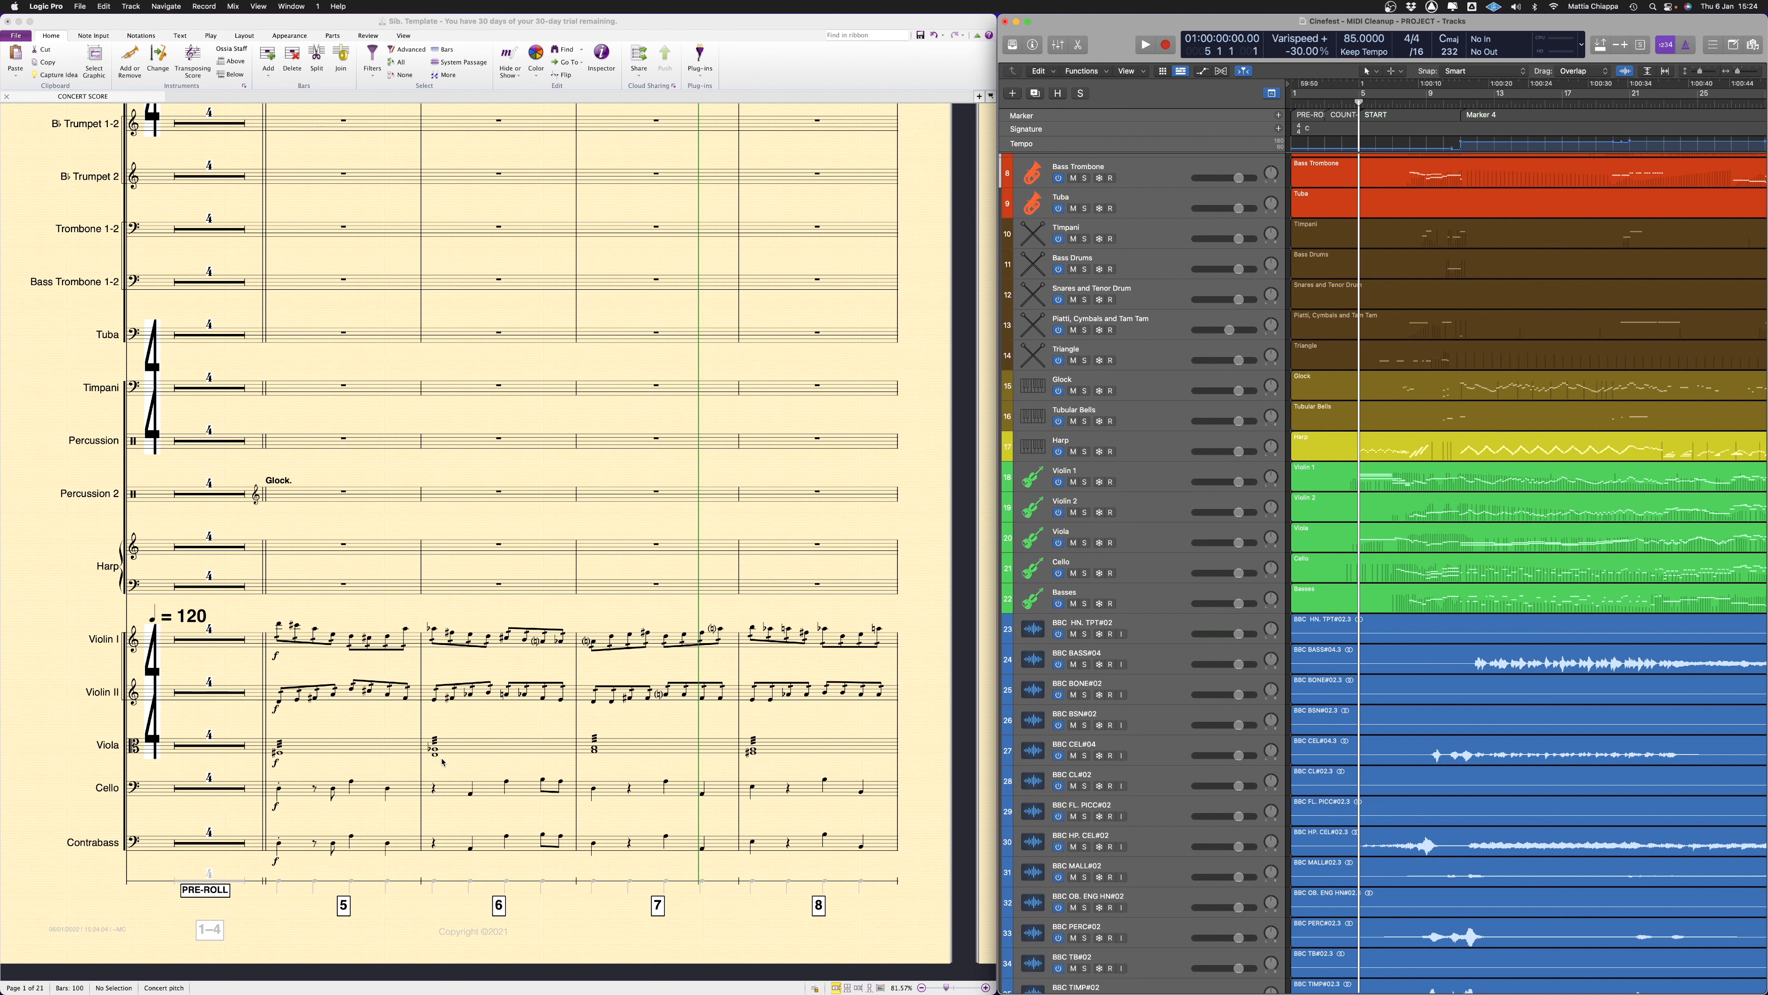
pyautogui.click(344, 729)
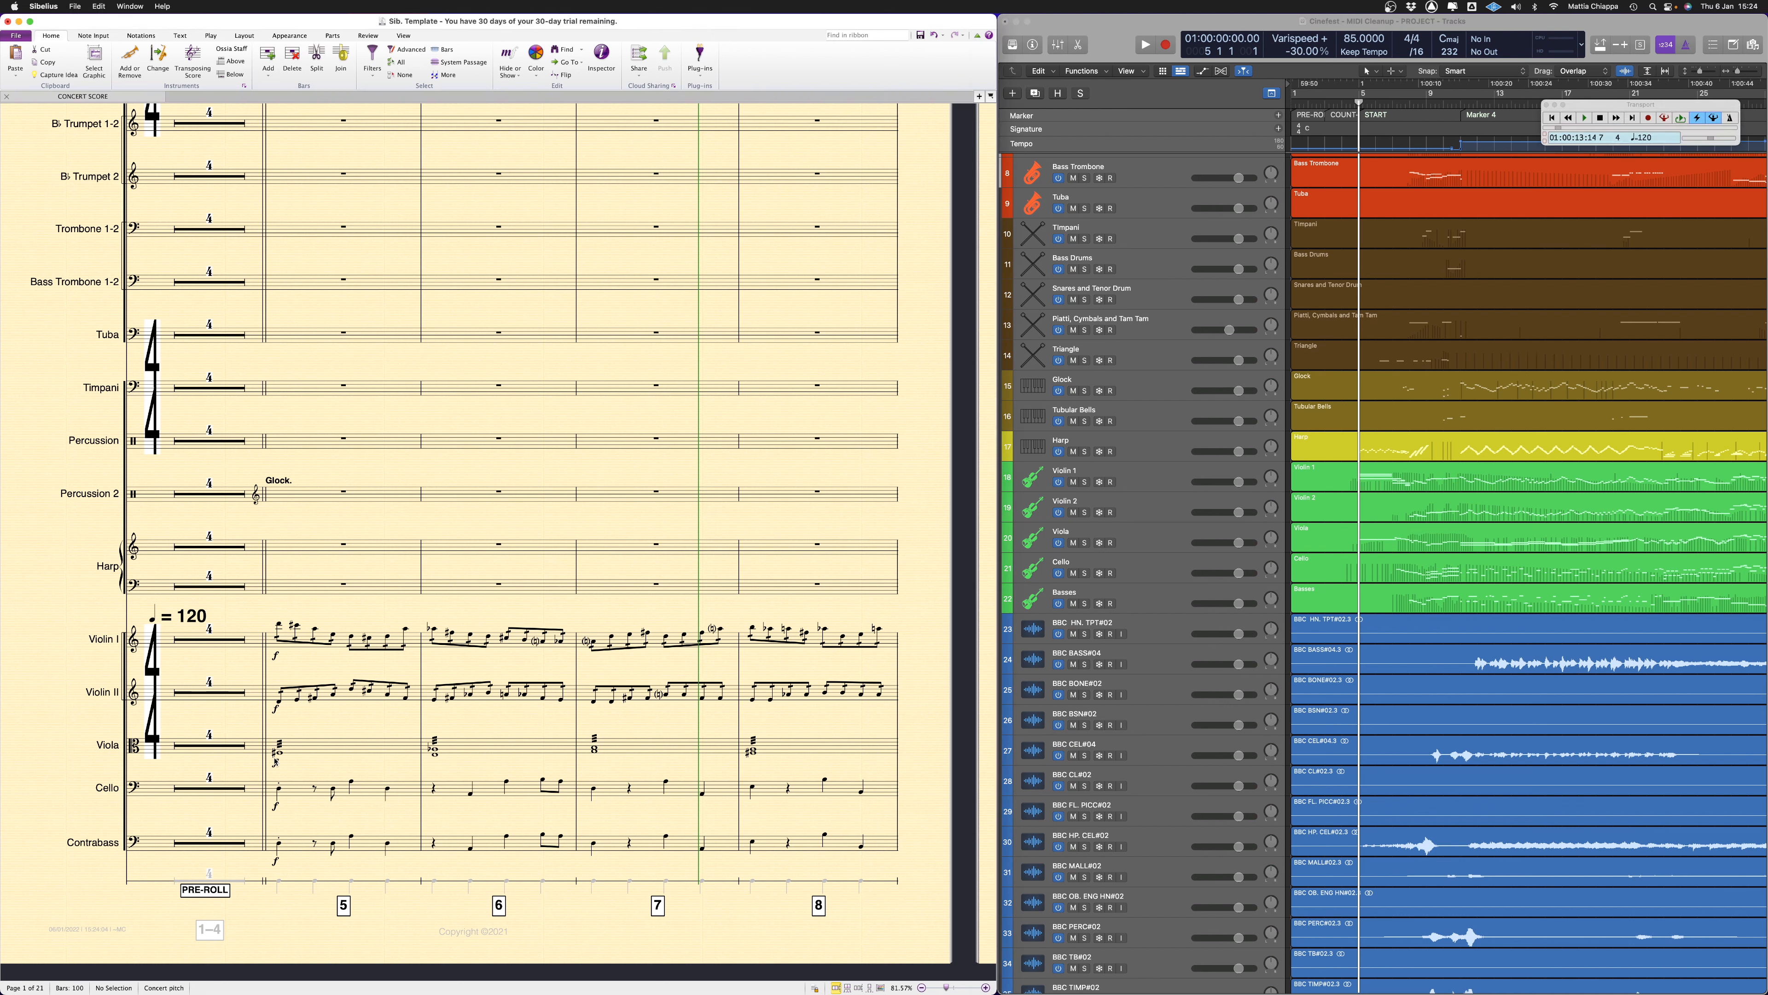
pyautogui.hscroll(10, 443, 758)
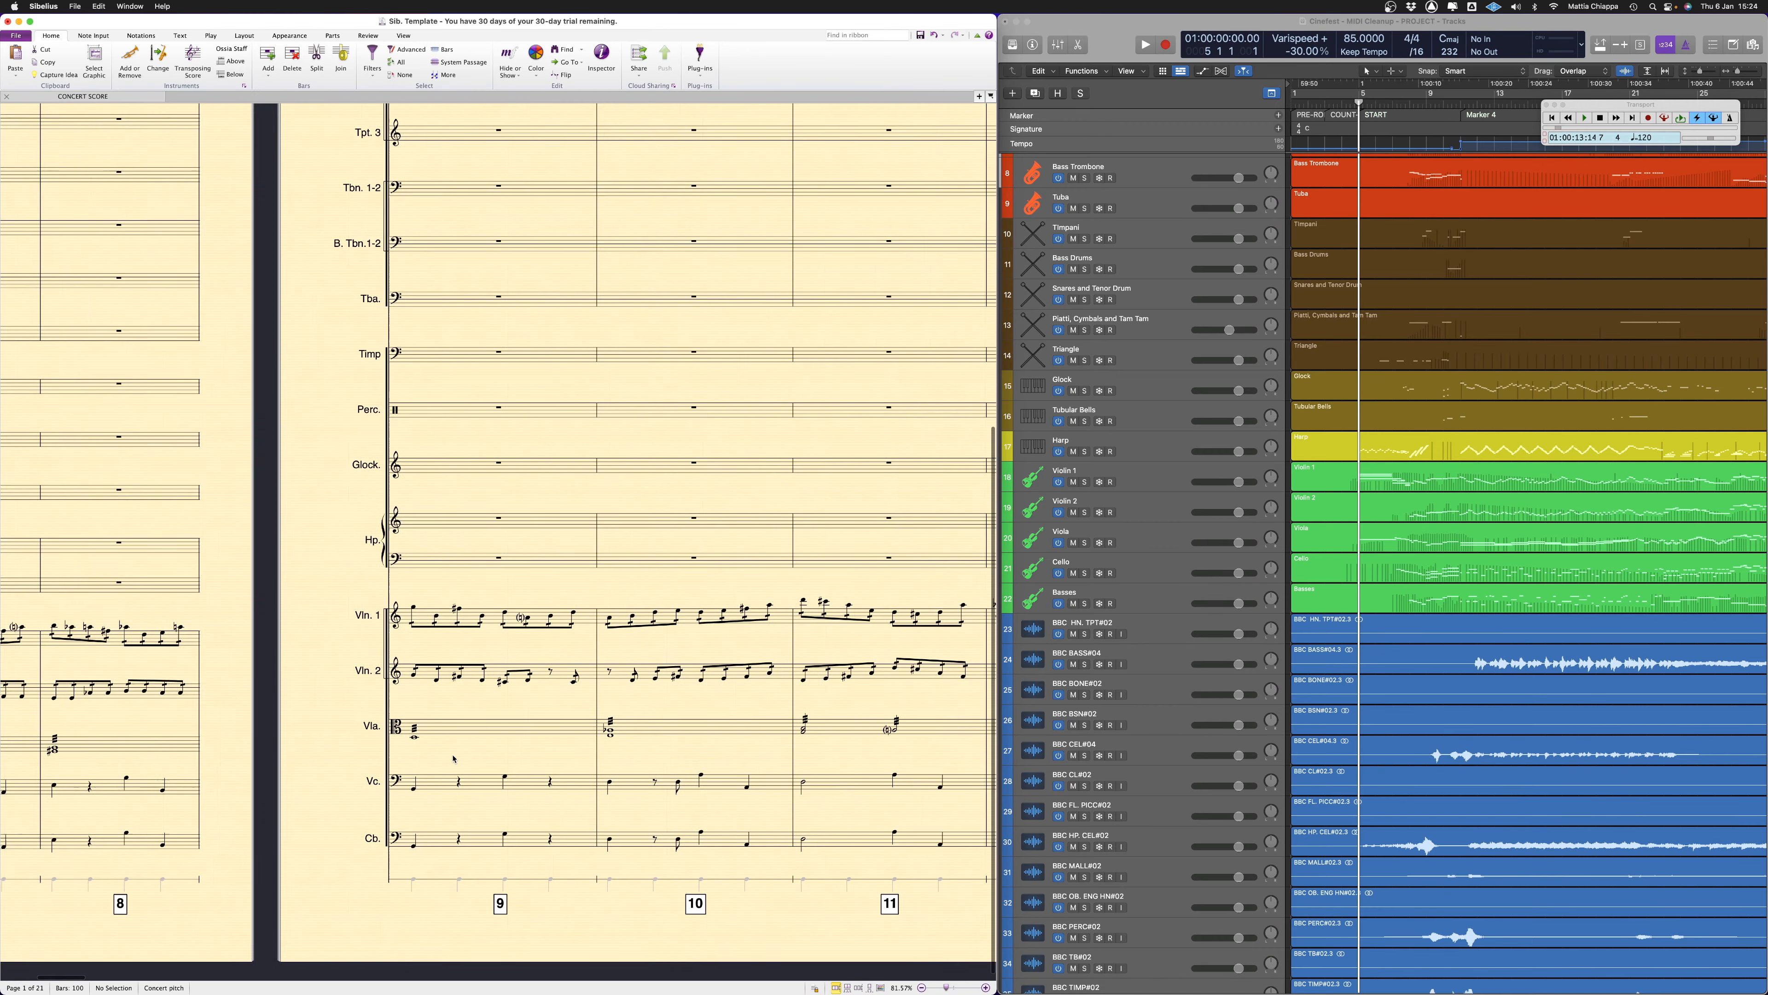
pyautogui.hscroll(-2, 452, 758)
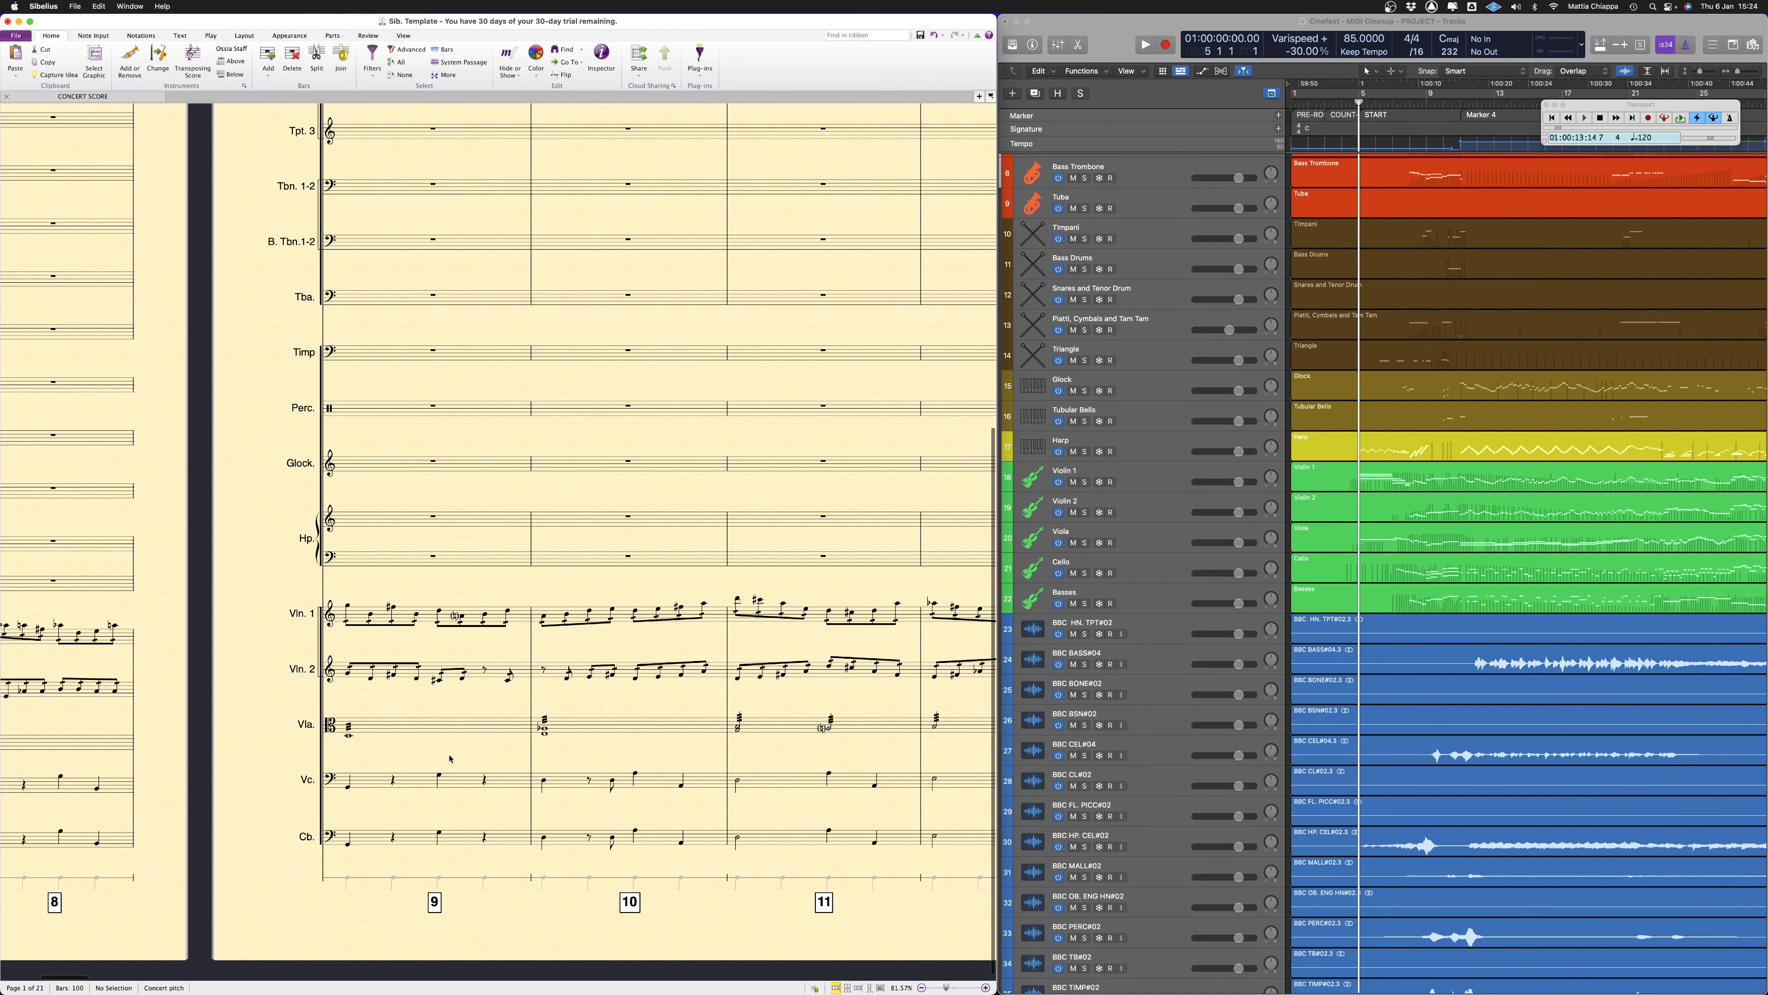
# Open the Viola region in the Piano Roll and examine how its notes overlap from bar 5 into the teens
pyautogui.doubleClick(1522, 541)
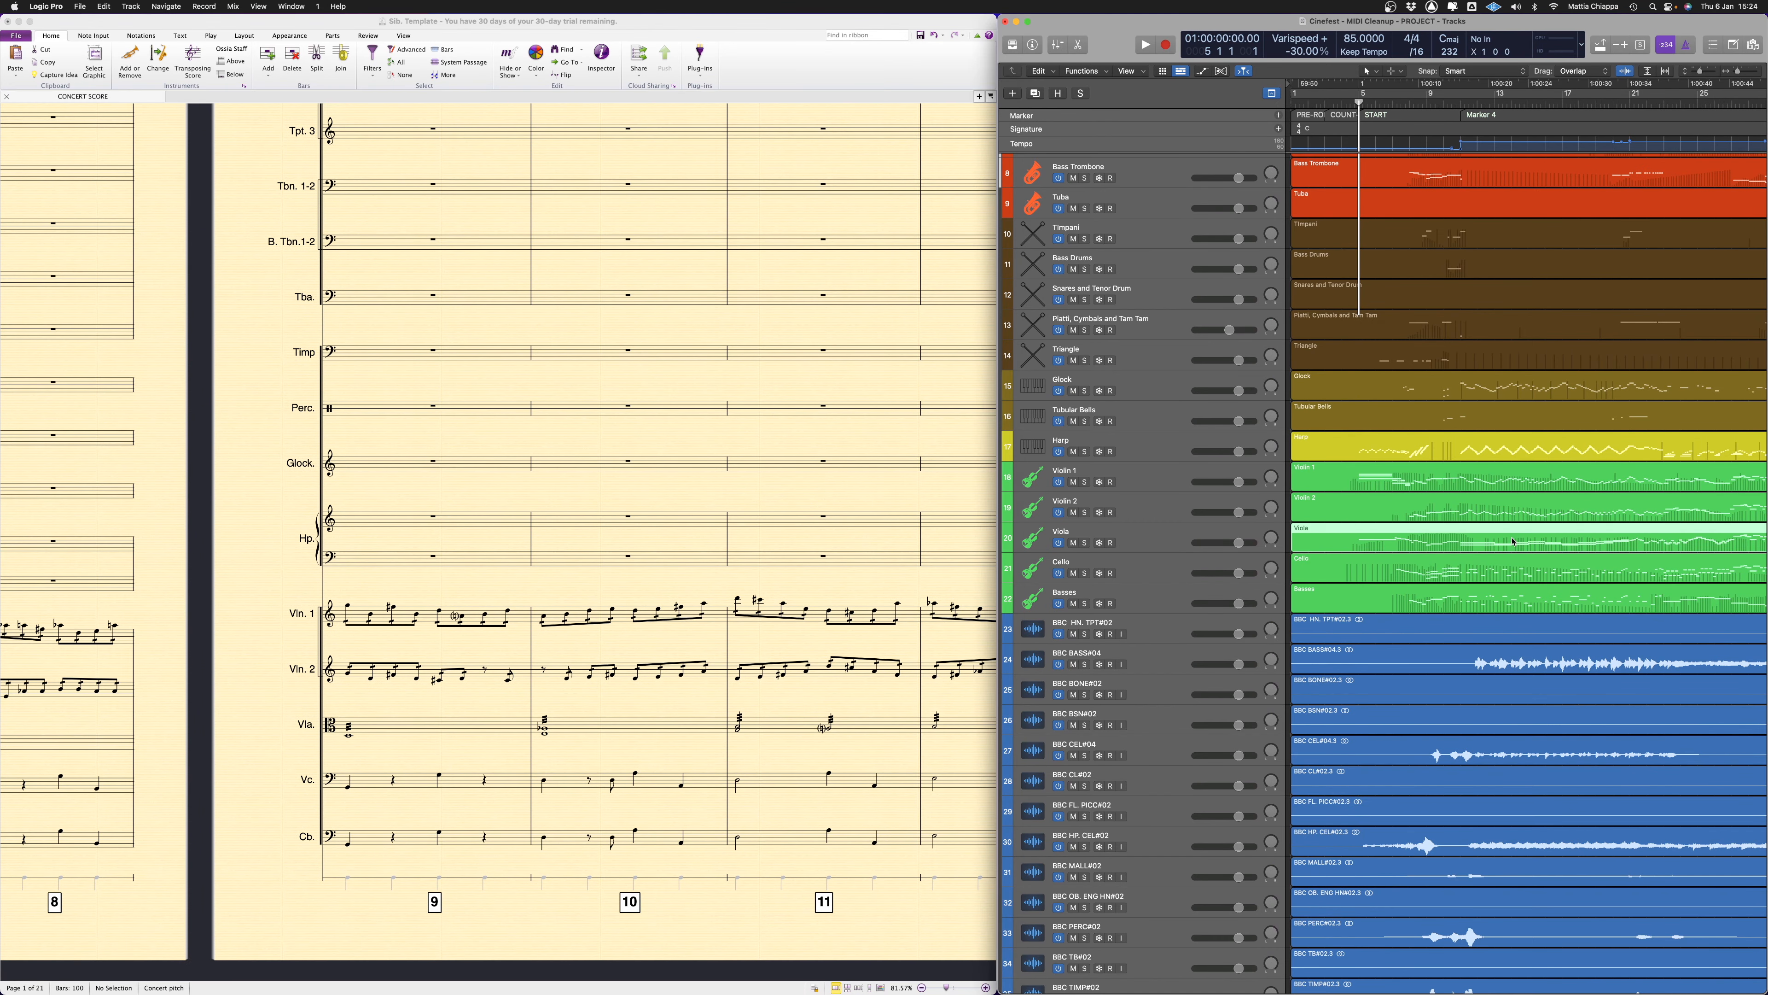
pyautogui.hscroll(-5, 1414, 570)
pyautogui.scroll(-3, 1405, 567)
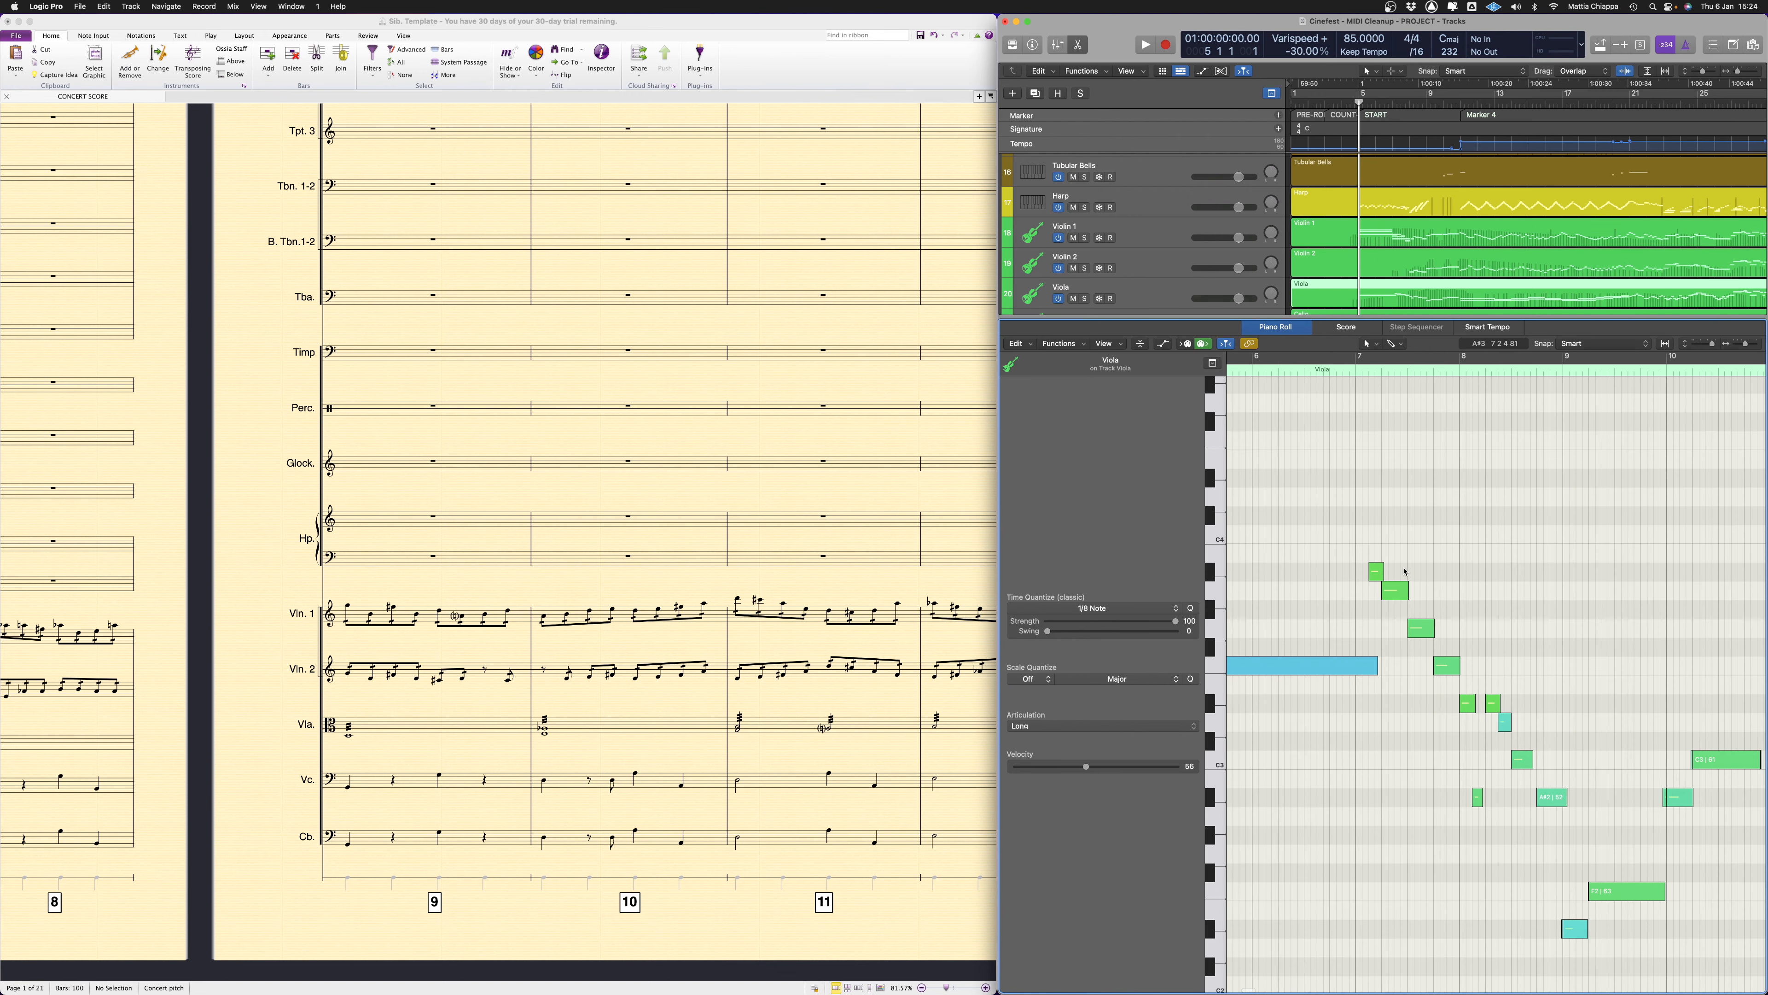
pyautogui.hscroll(10, 1403, 572)
pyautogui.scroll(-5, 1401, 573)
pyautogui.hscroll(-5, 1398, 574)
pyautogui.hscroll(-3, 1400, 574)
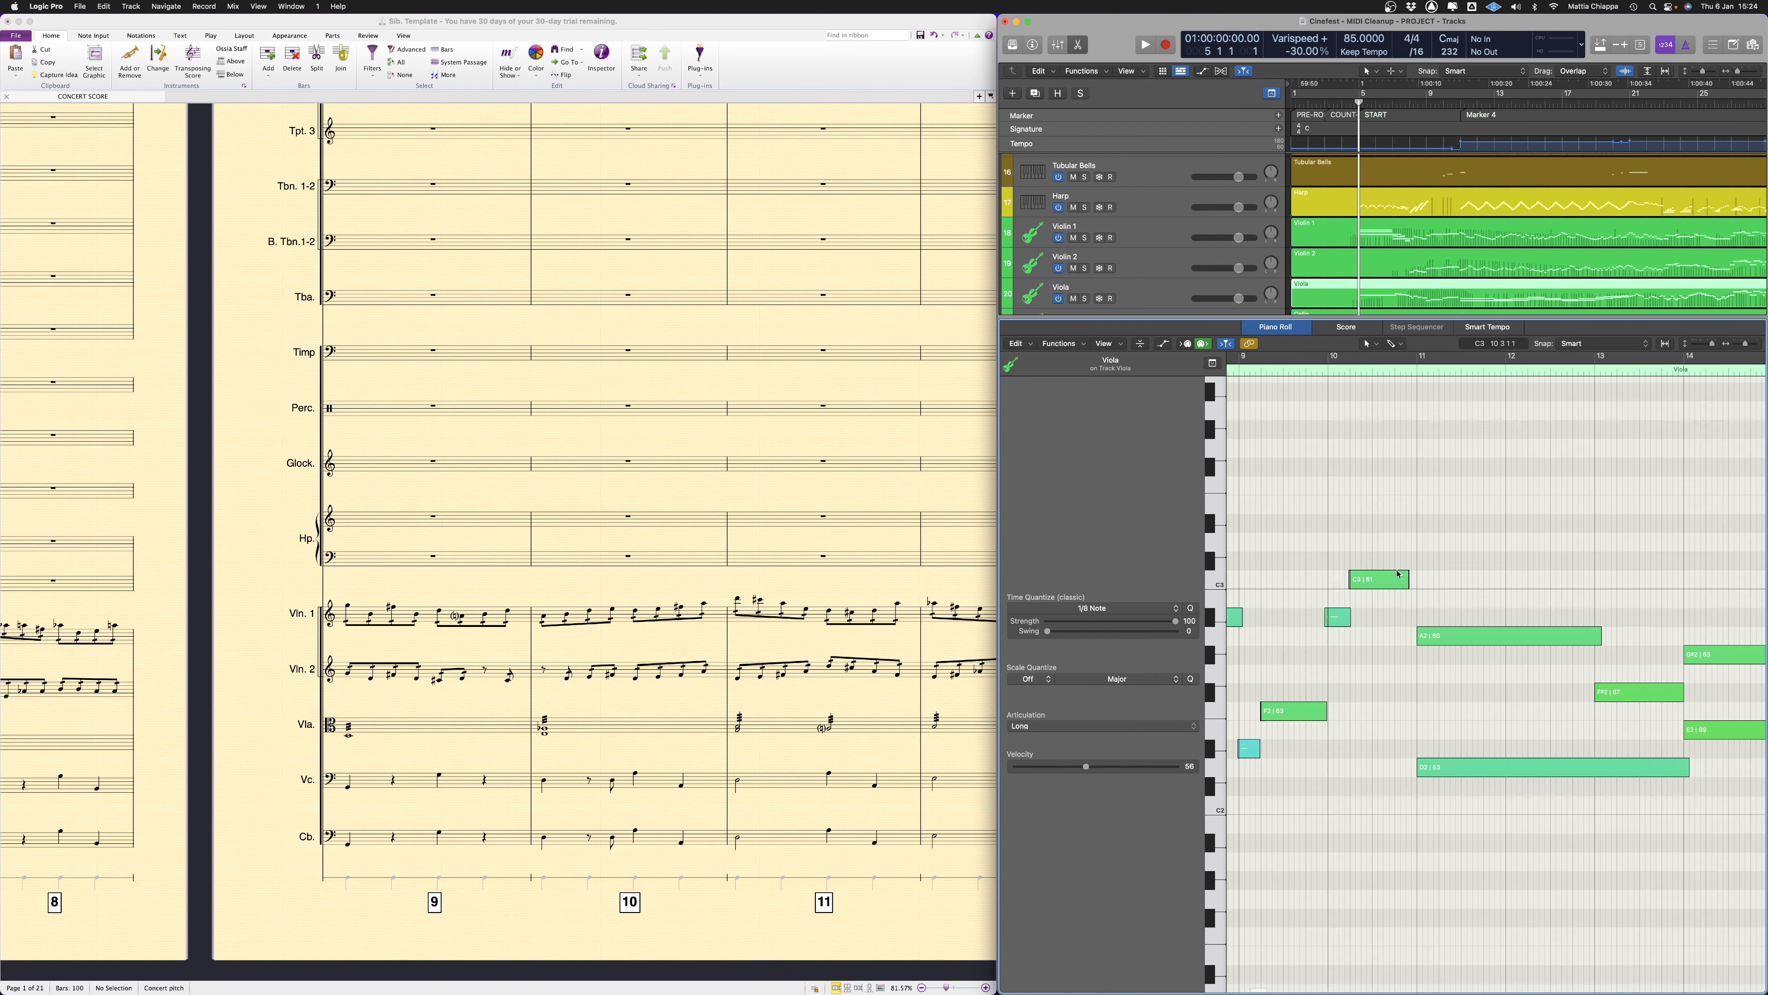
pyautogui.hscroll(-10, 1398, 574)
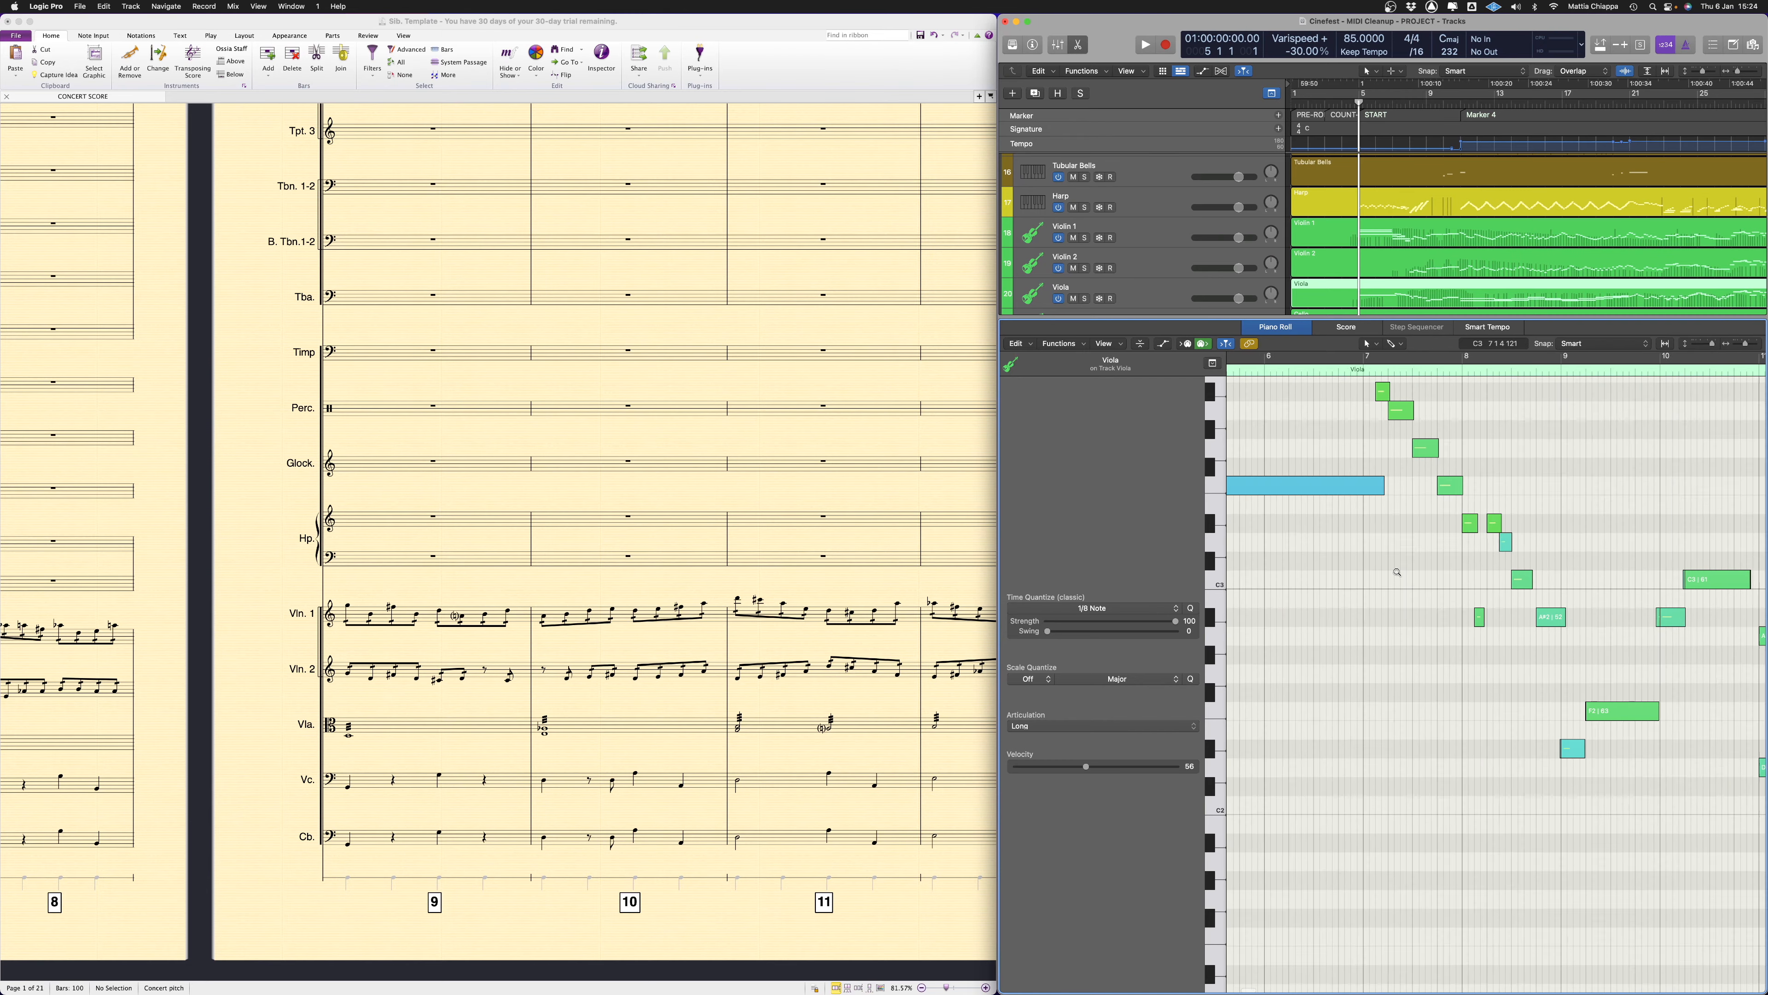
pyautogui.scroll(5, 1397, 572)
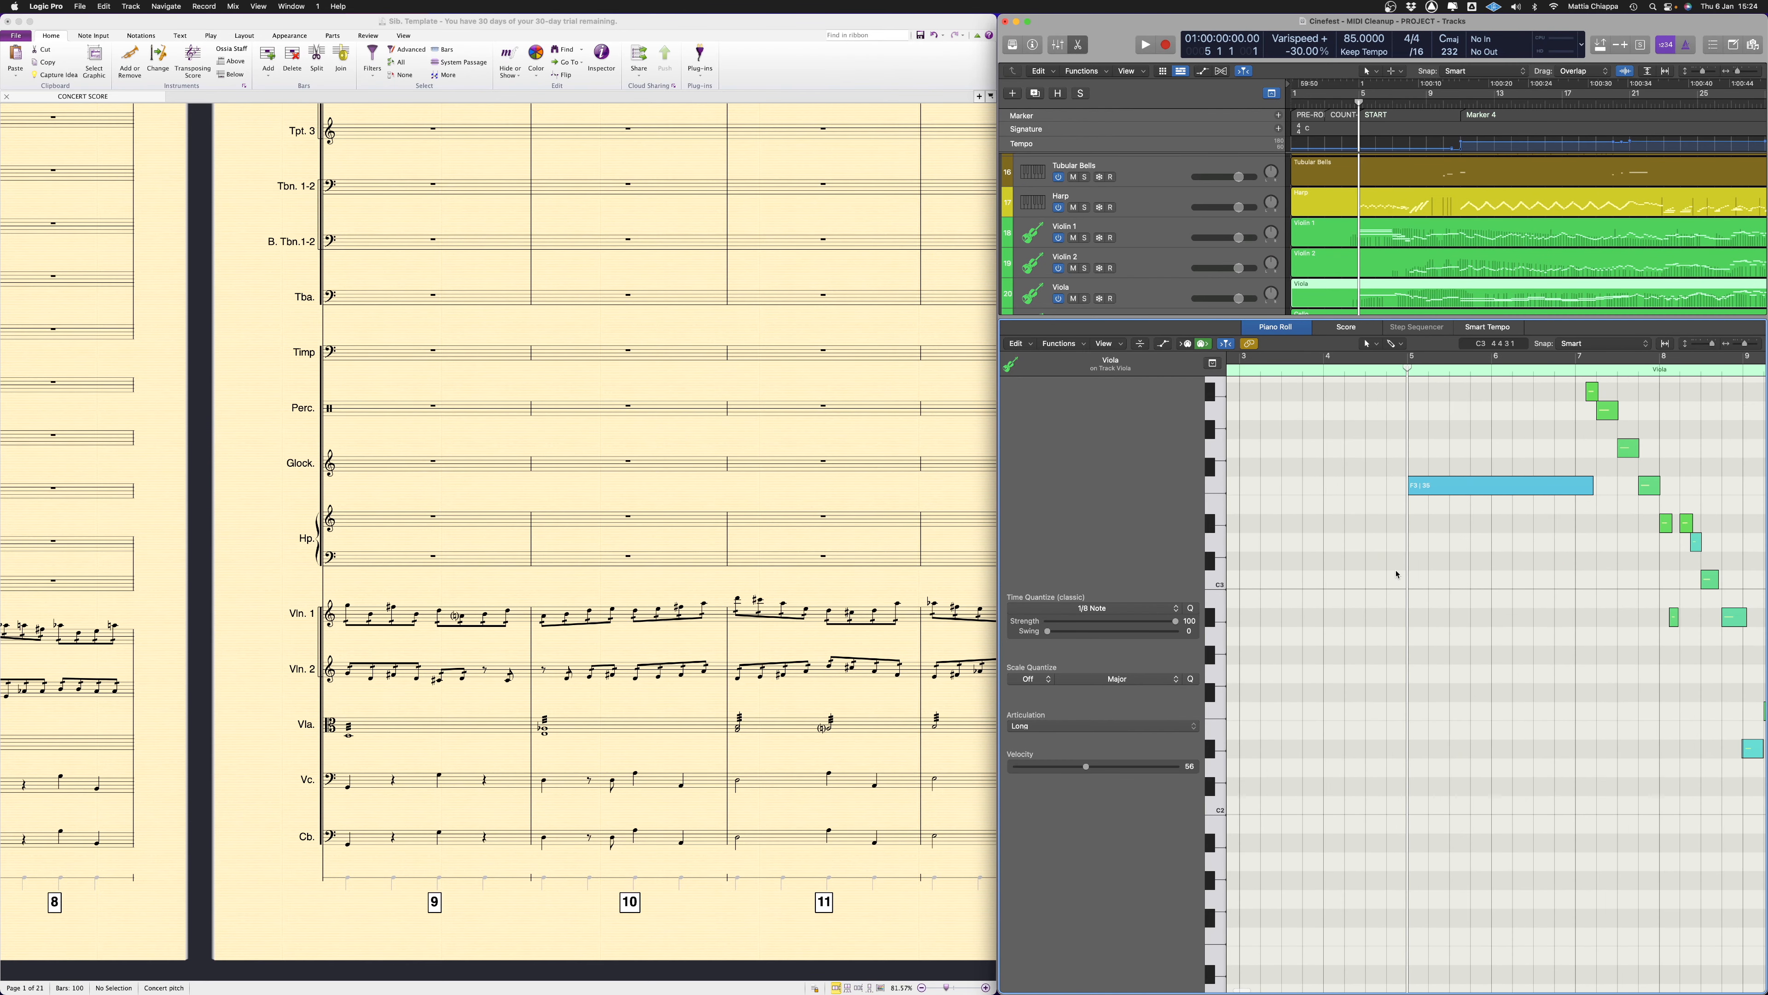
pyautogui.hscroll(5, 1397, 572)
pyautogui.scroll(3, 1432, 495)
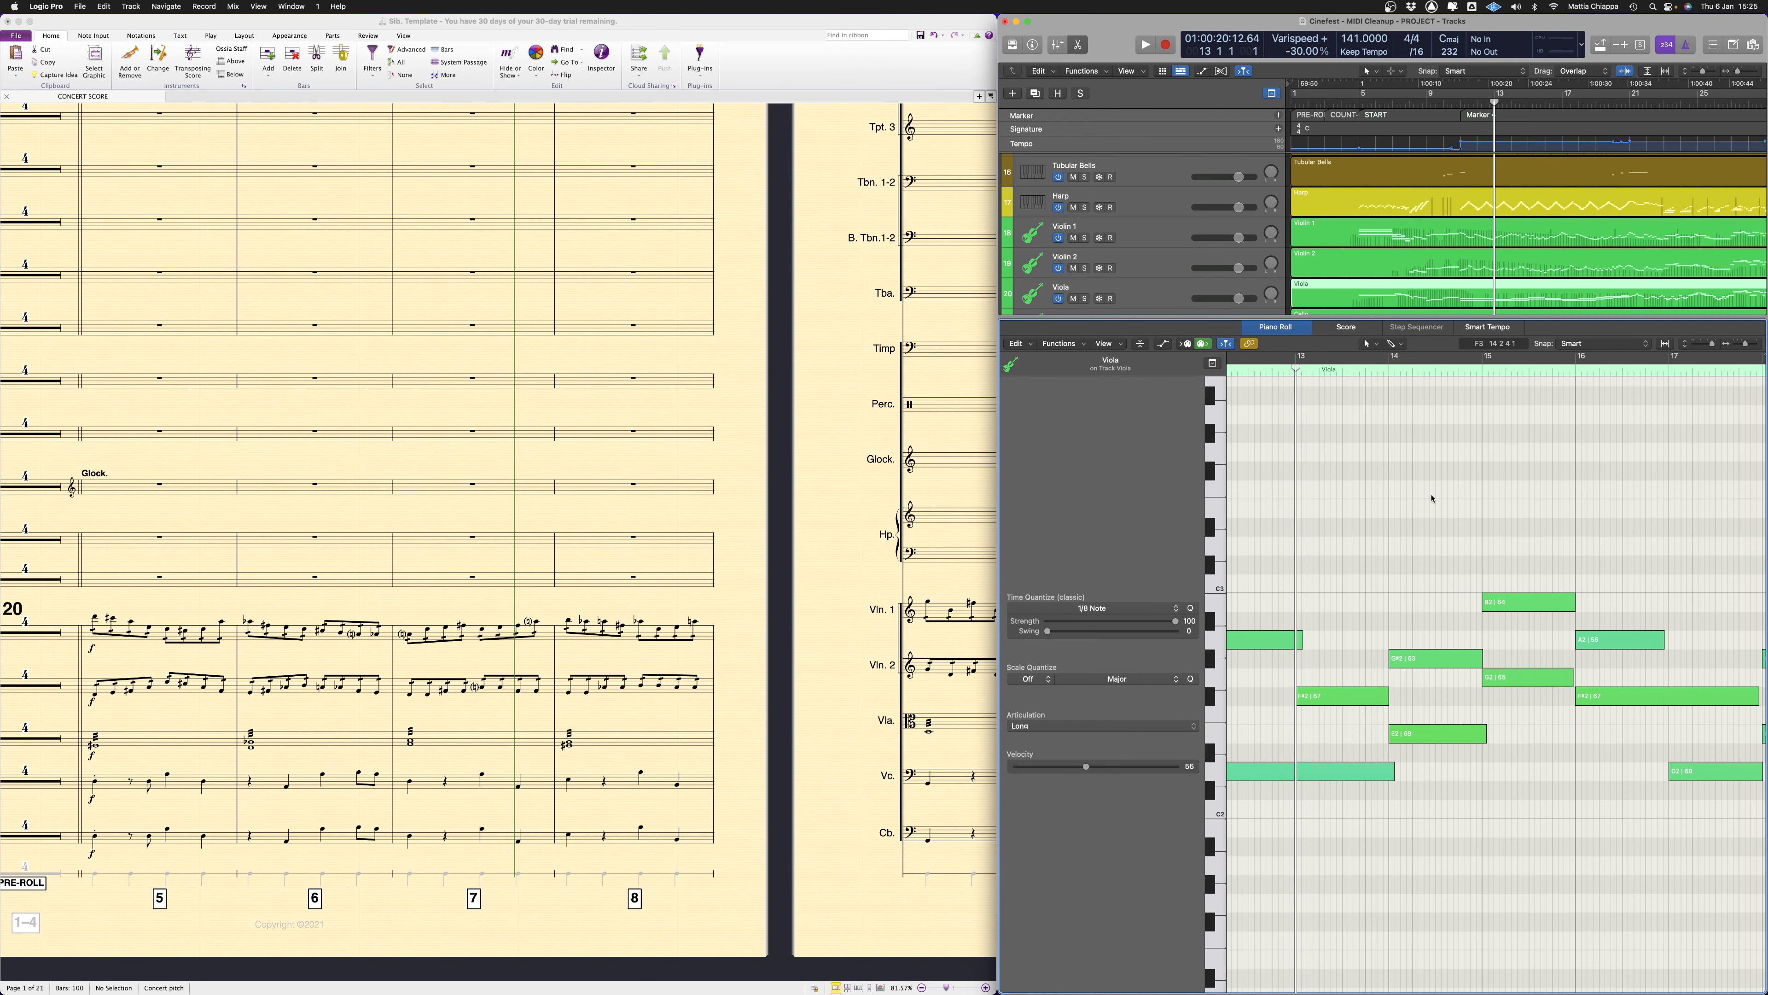
pyautogui.hscroll(-6, 1432, 498)
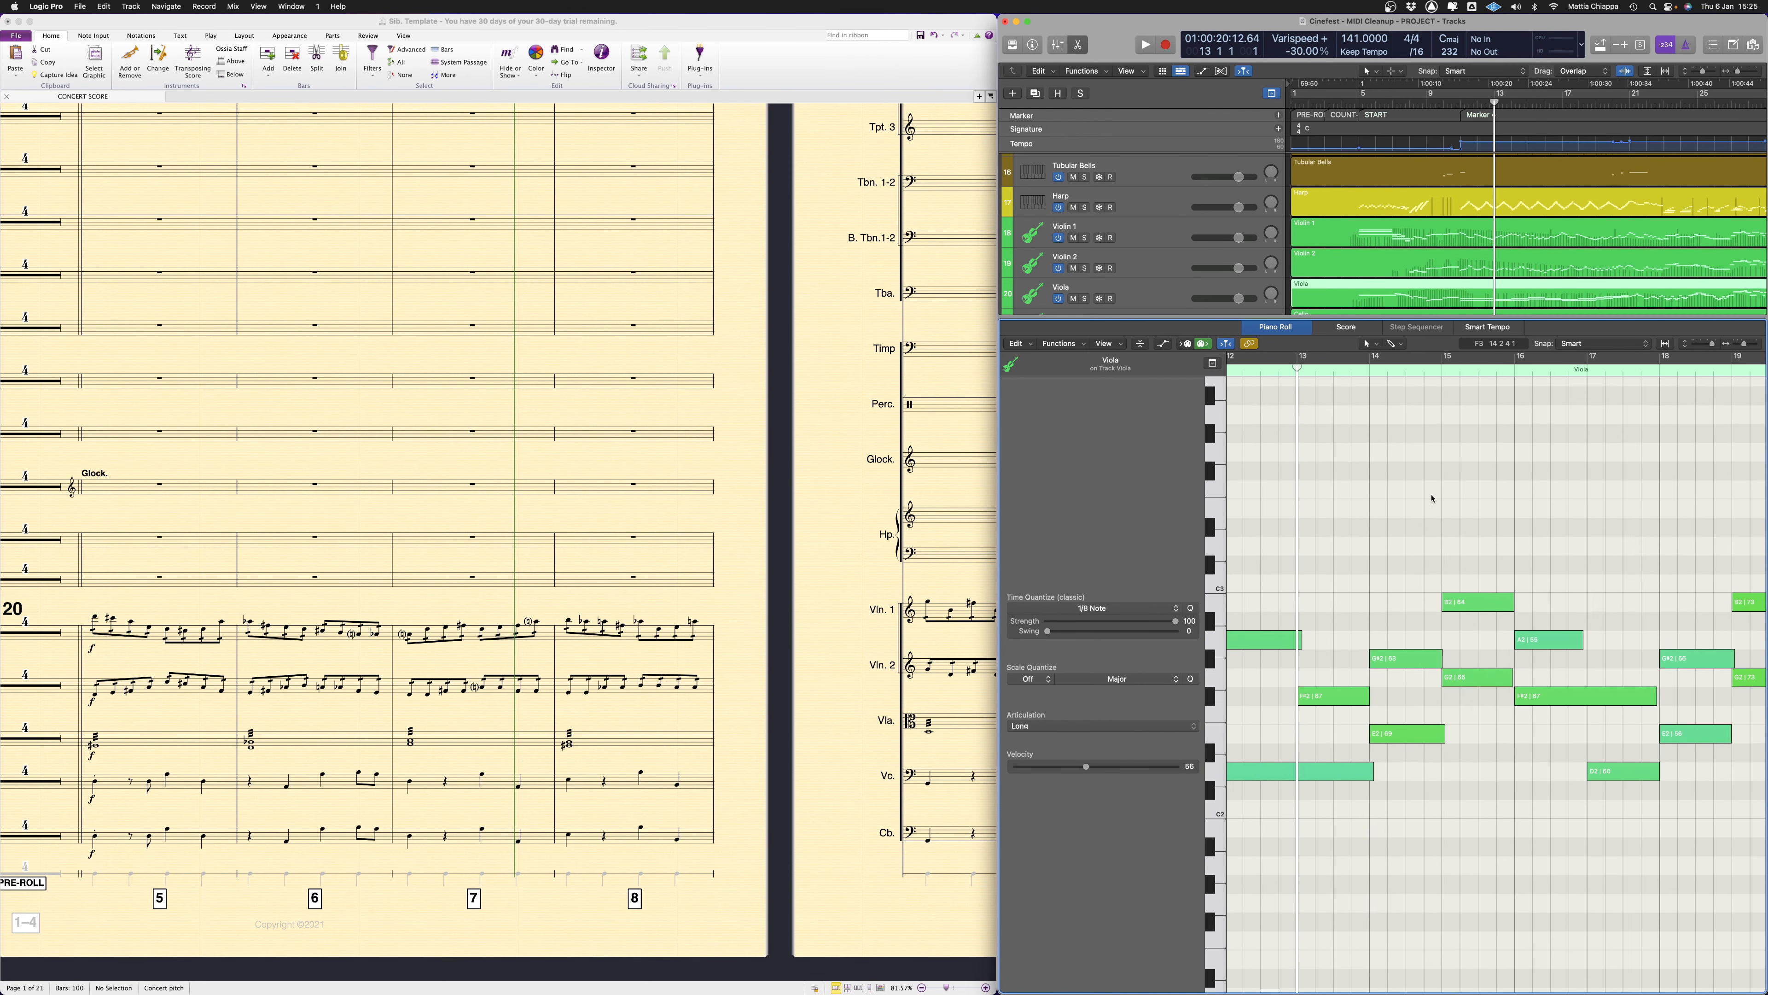
# Split the low sustained Viola note that starts in bar 11 at the start of bar 13 with the Scissors Tool
pyautogui.moveTo(1501, 585); pyautogui.dragTo(1496, 885)
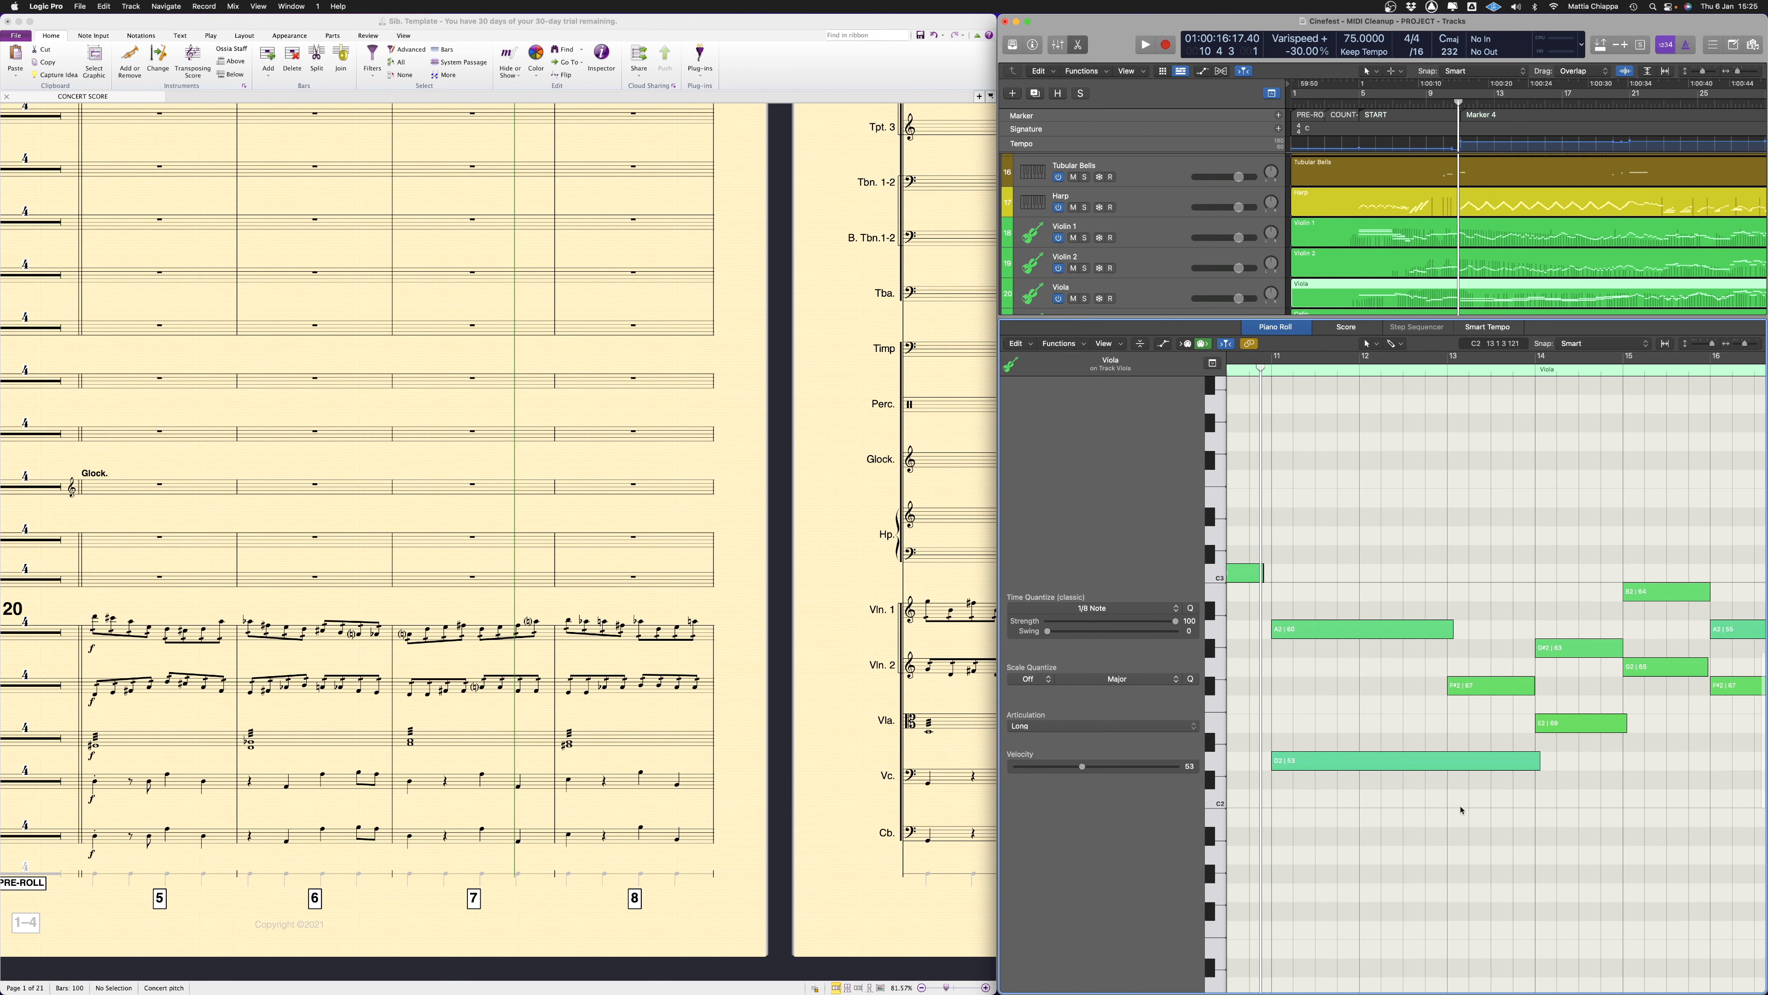
pyautogui.moveTo(1420, 727); pyautogui.dragTo(1329, 785)
pyautogui.click(1339, 781)
pyautogui.click(1465, 763)
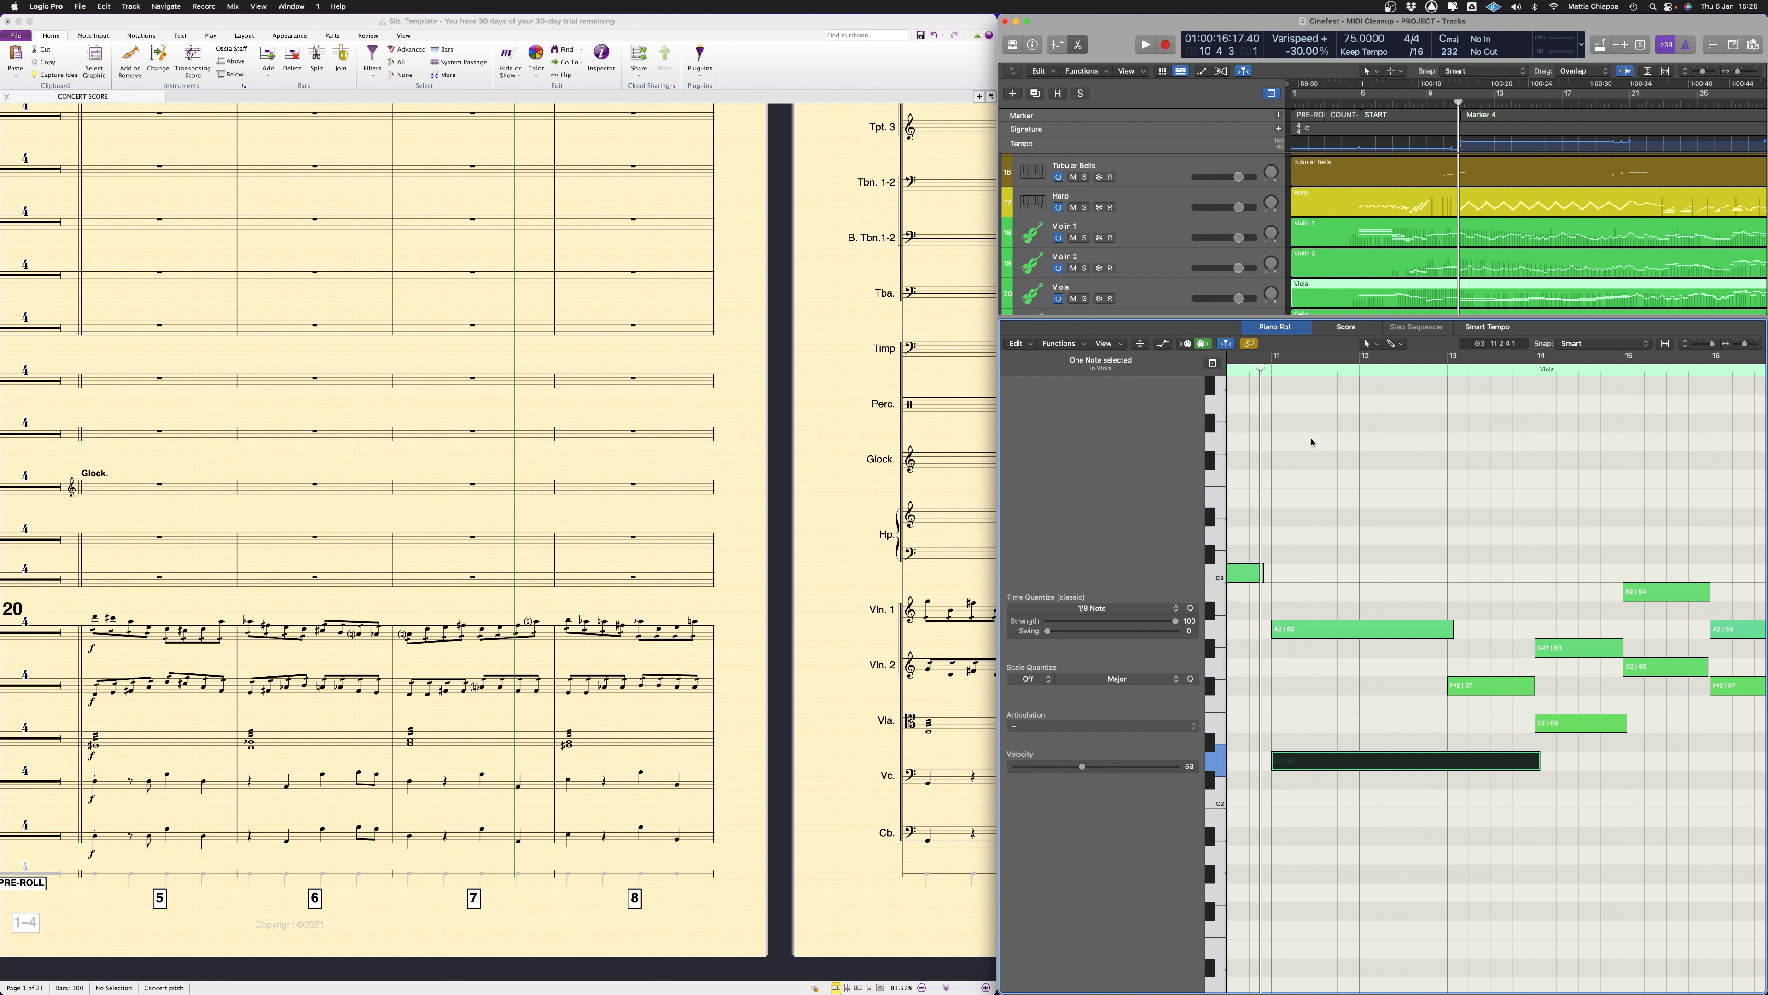
pyautogui.click(1362, 343)
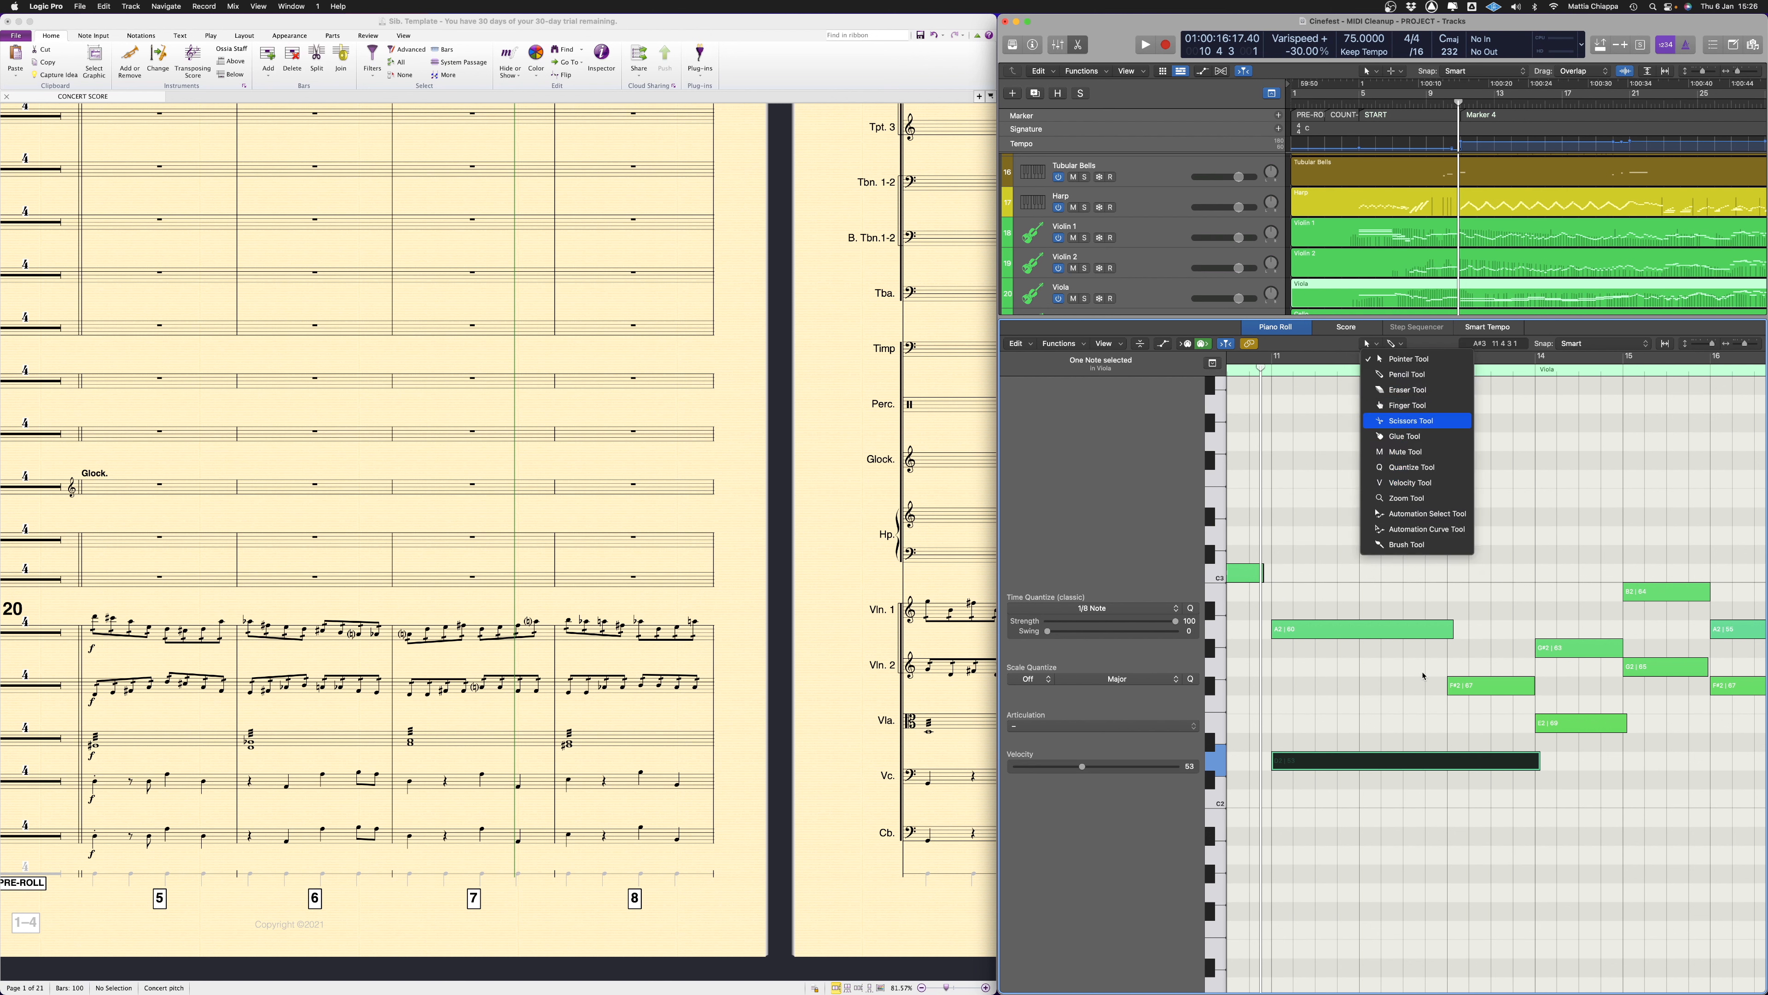
pyautogui.click(1409, 422)
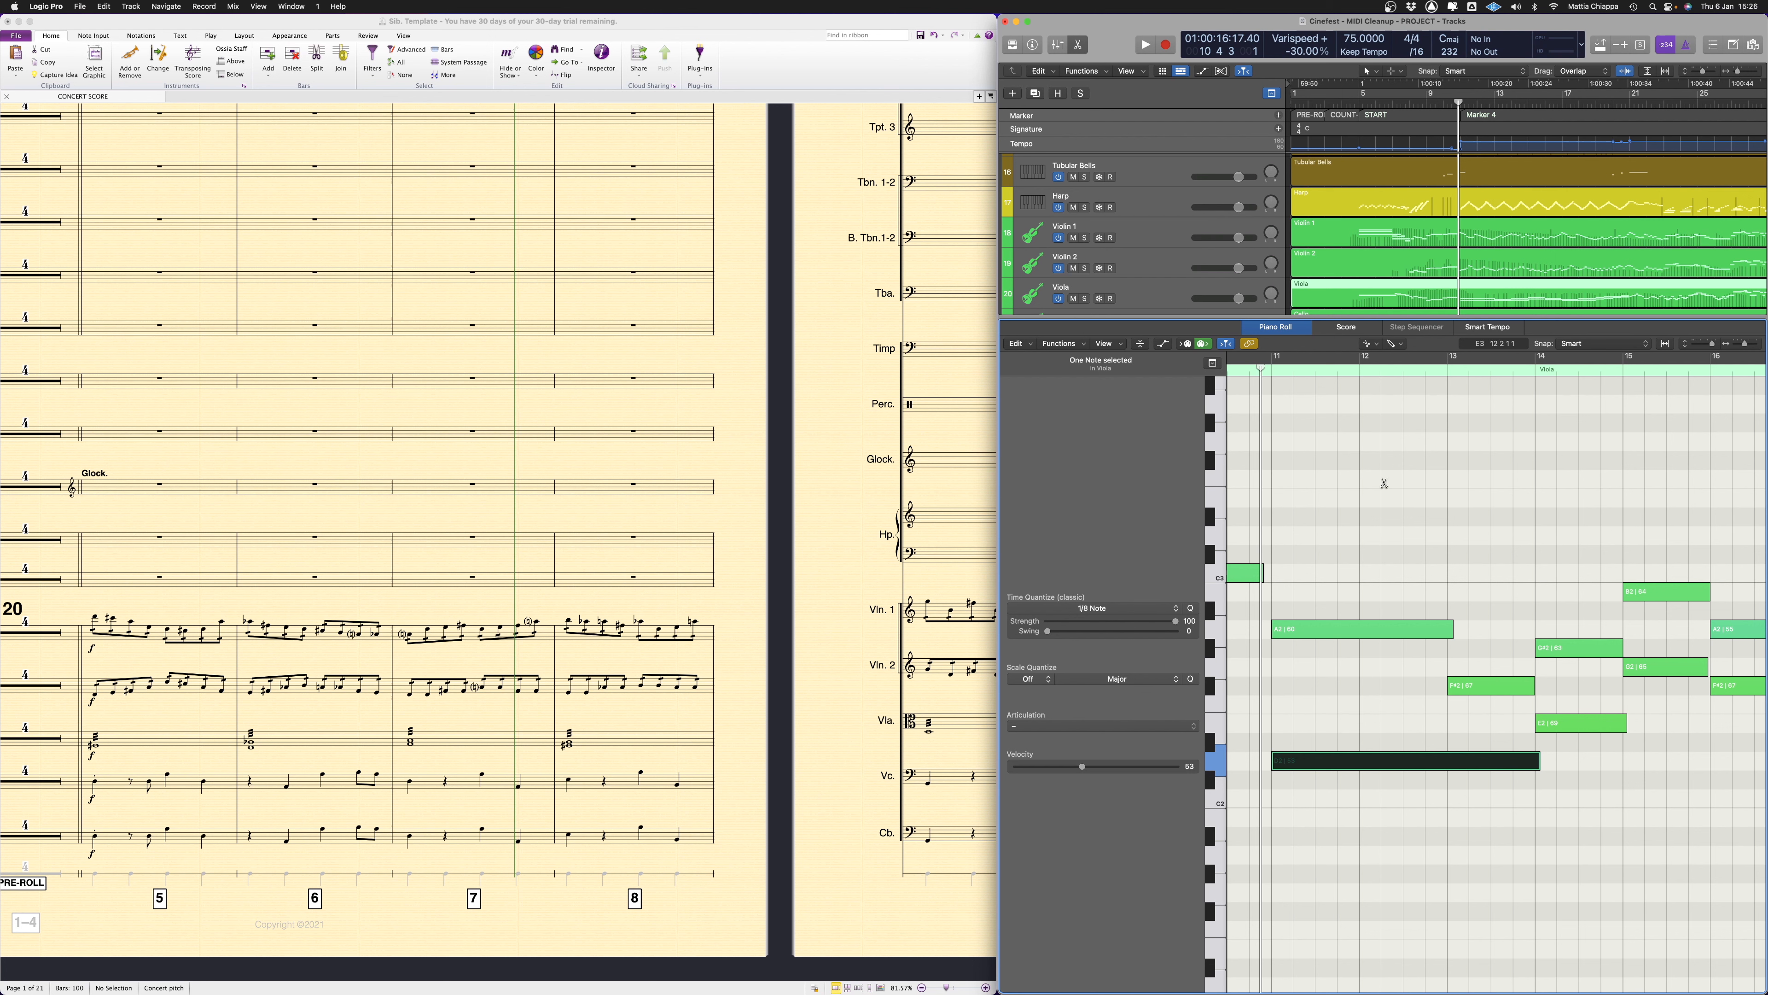
pyautogui.click(1449, 761)
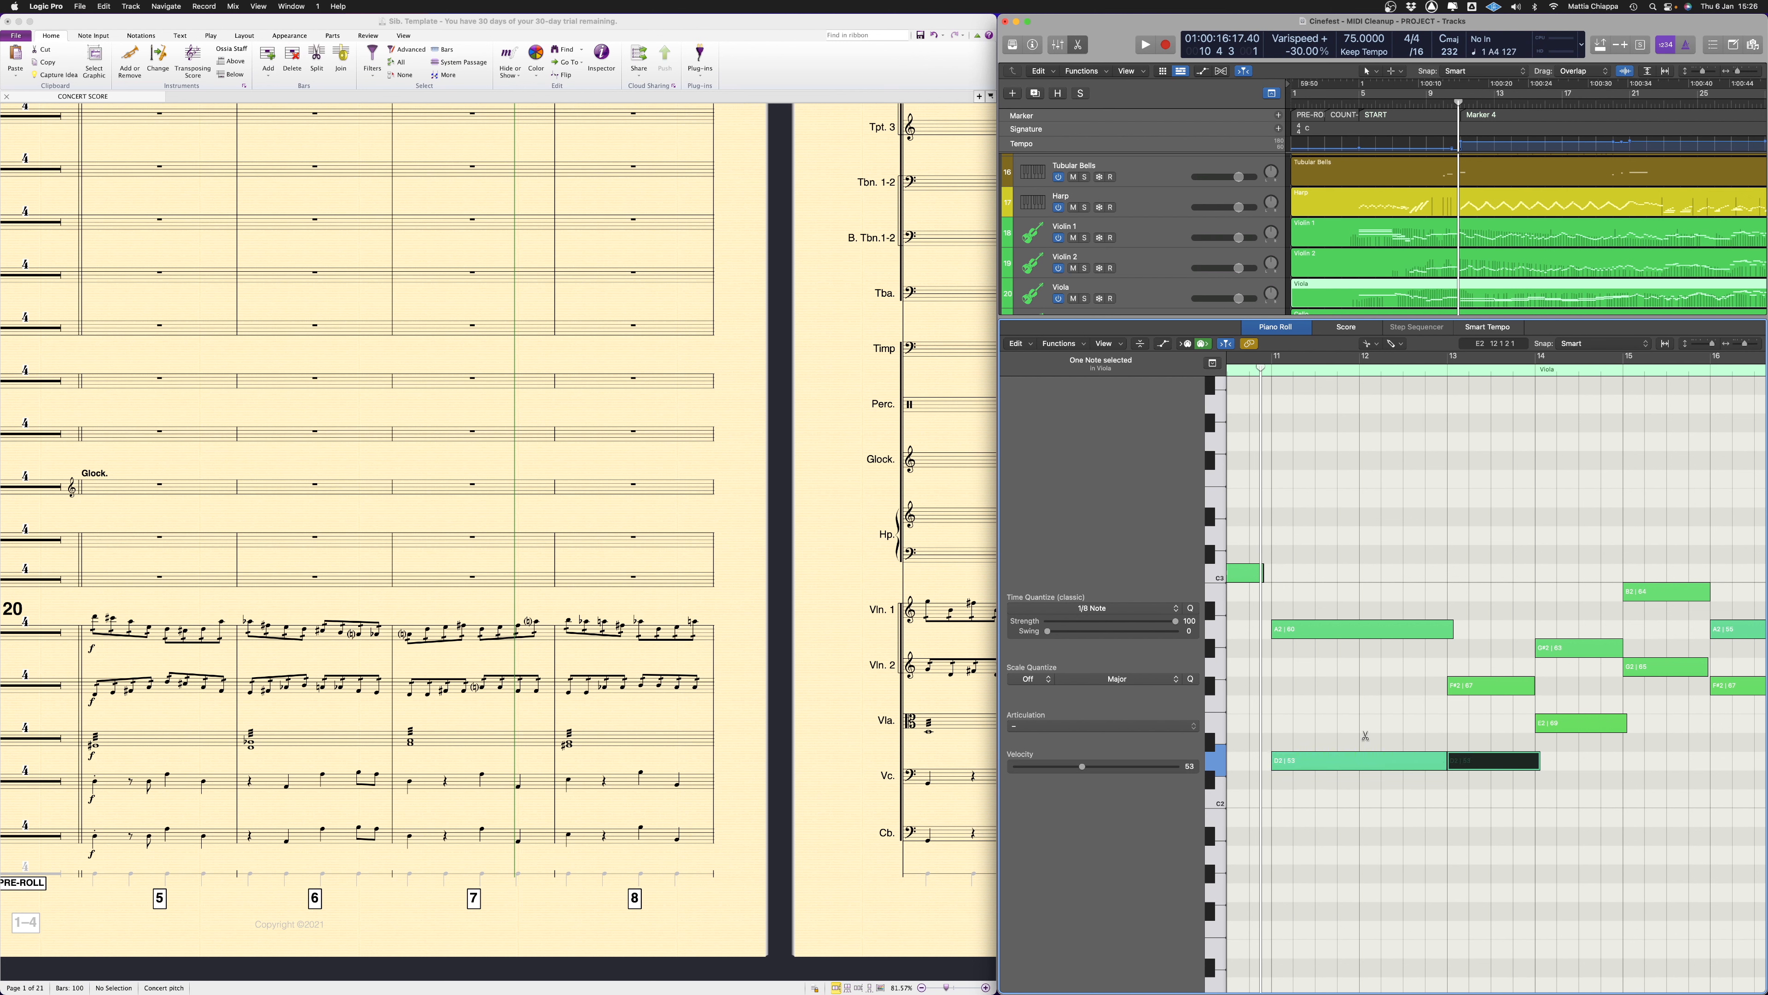
pyautogui.press('t')
pyautogui.click(1388, 735)
pyautogui.click(1485, 626)
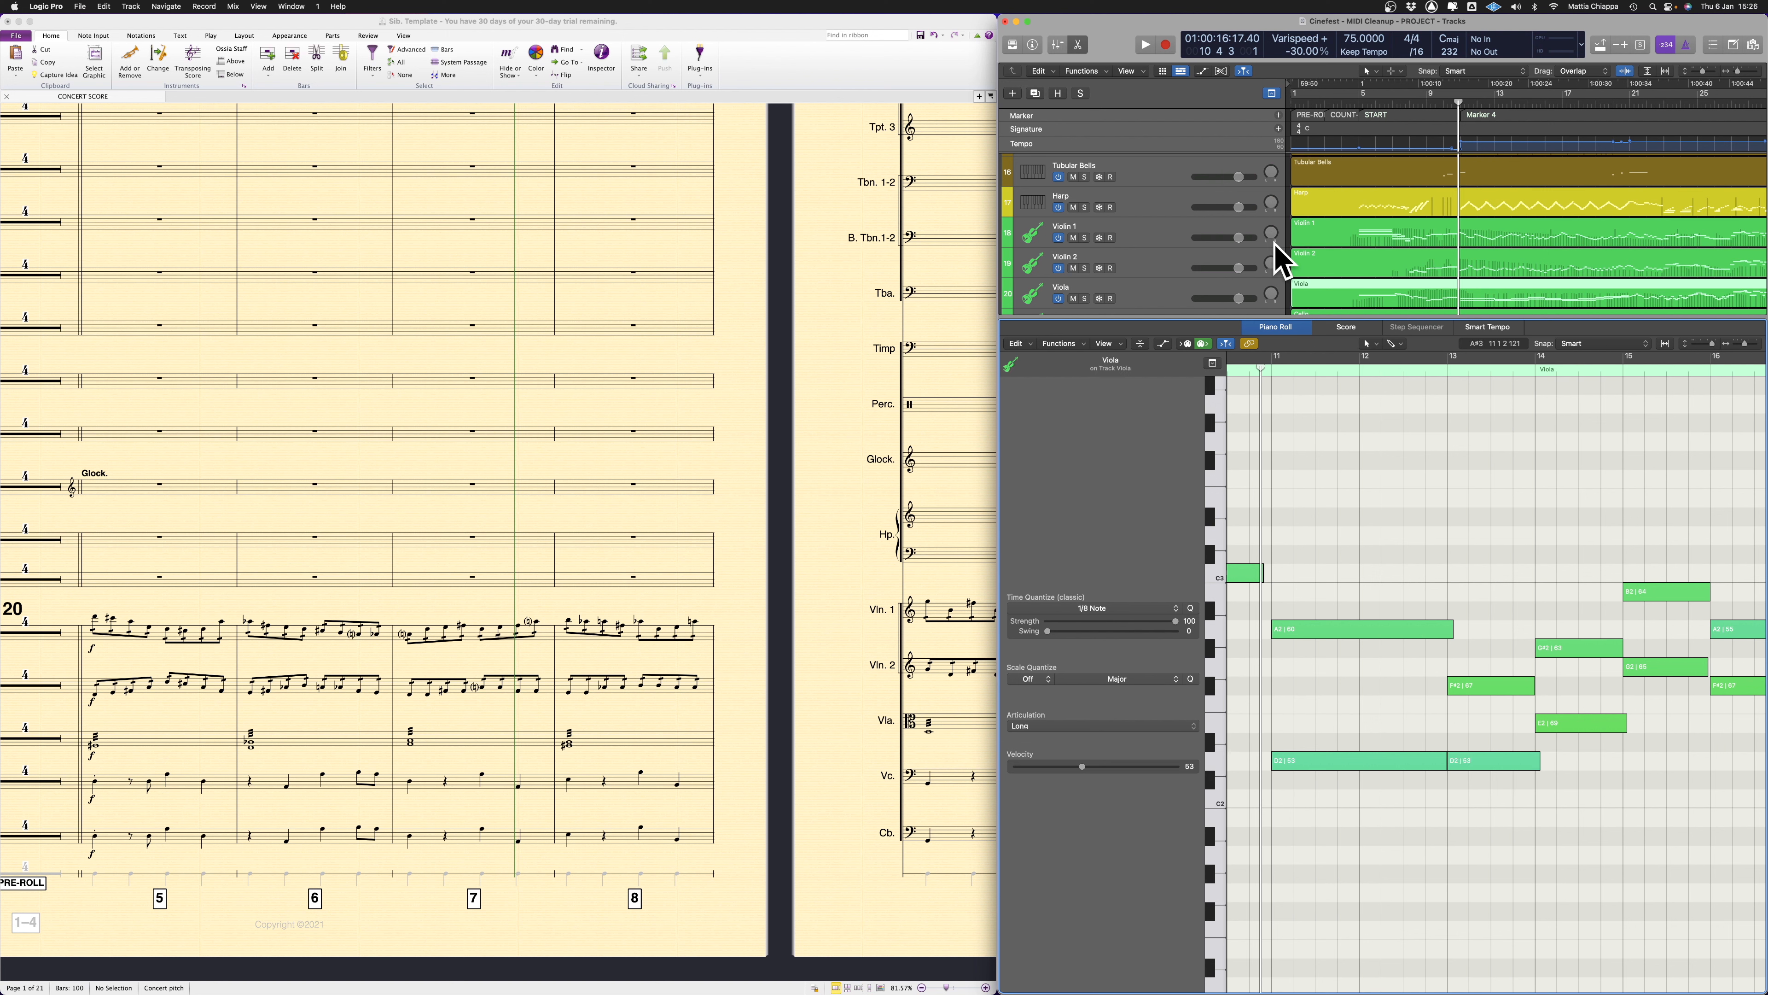
# Select the two Viola notes in bar 13 and view the Viola region's notation in the Score editor
pyautogui.moveTo(1481, 566); pyautogui.dragTo(1507, 897)
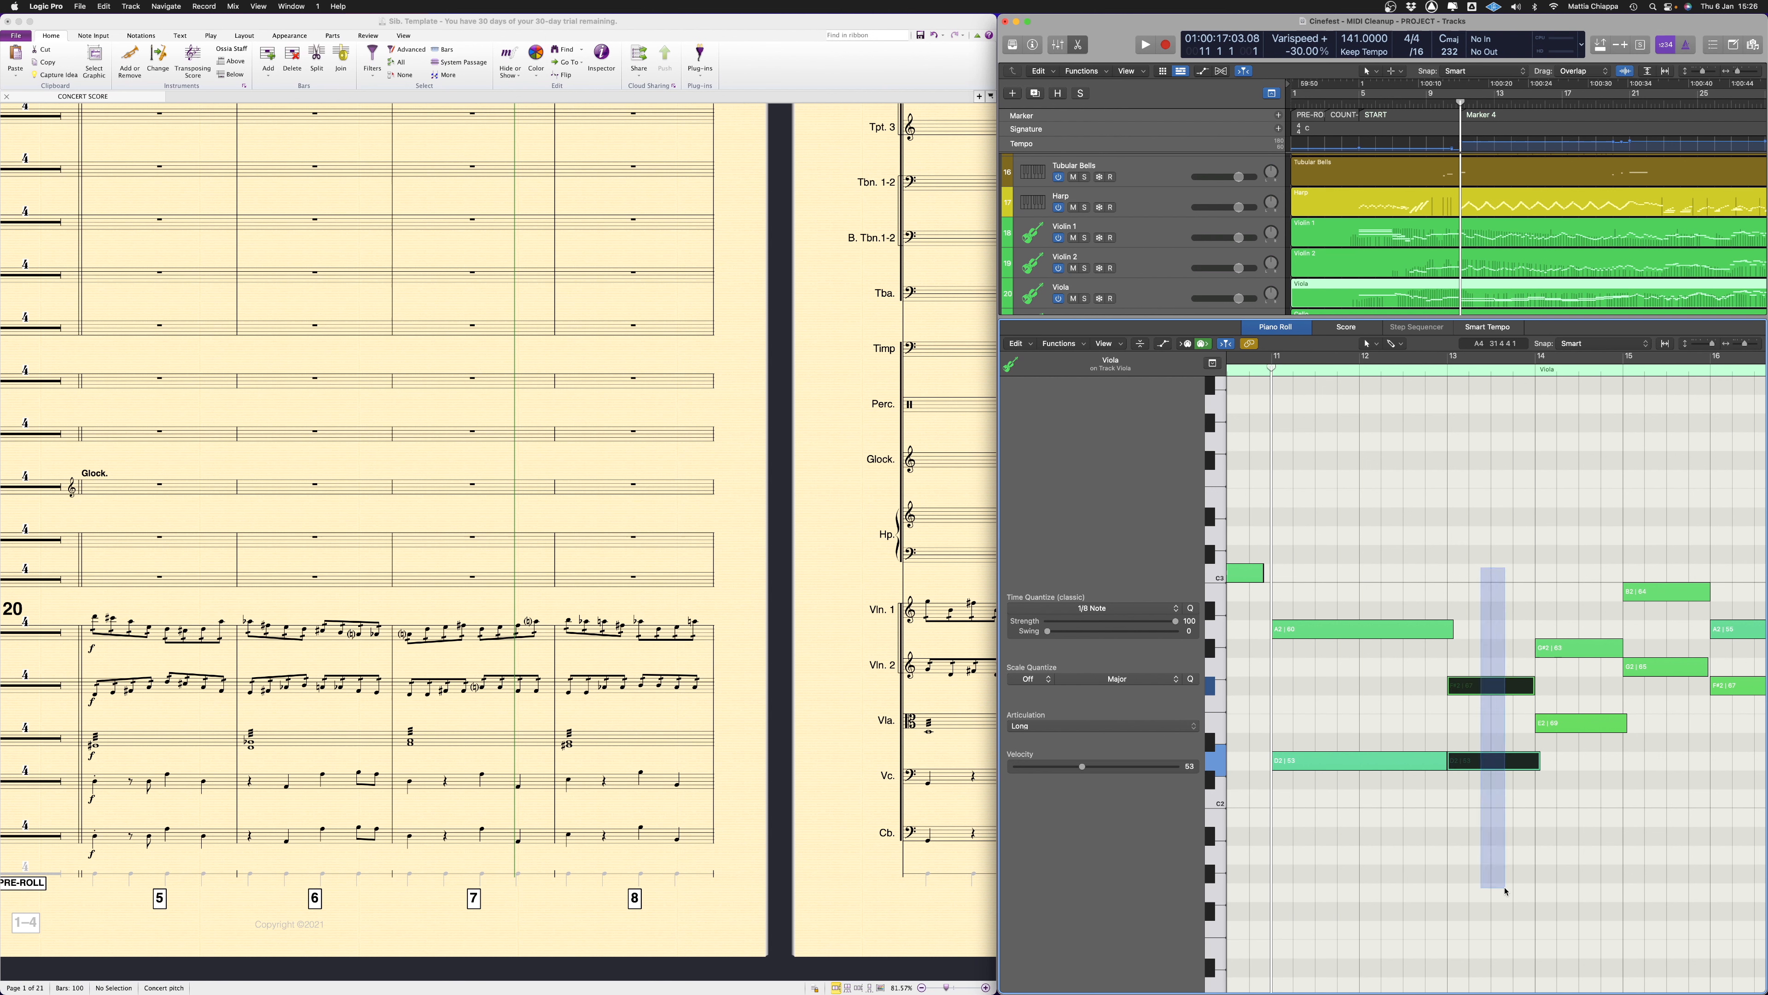
pyautogui.click(1345, 327)
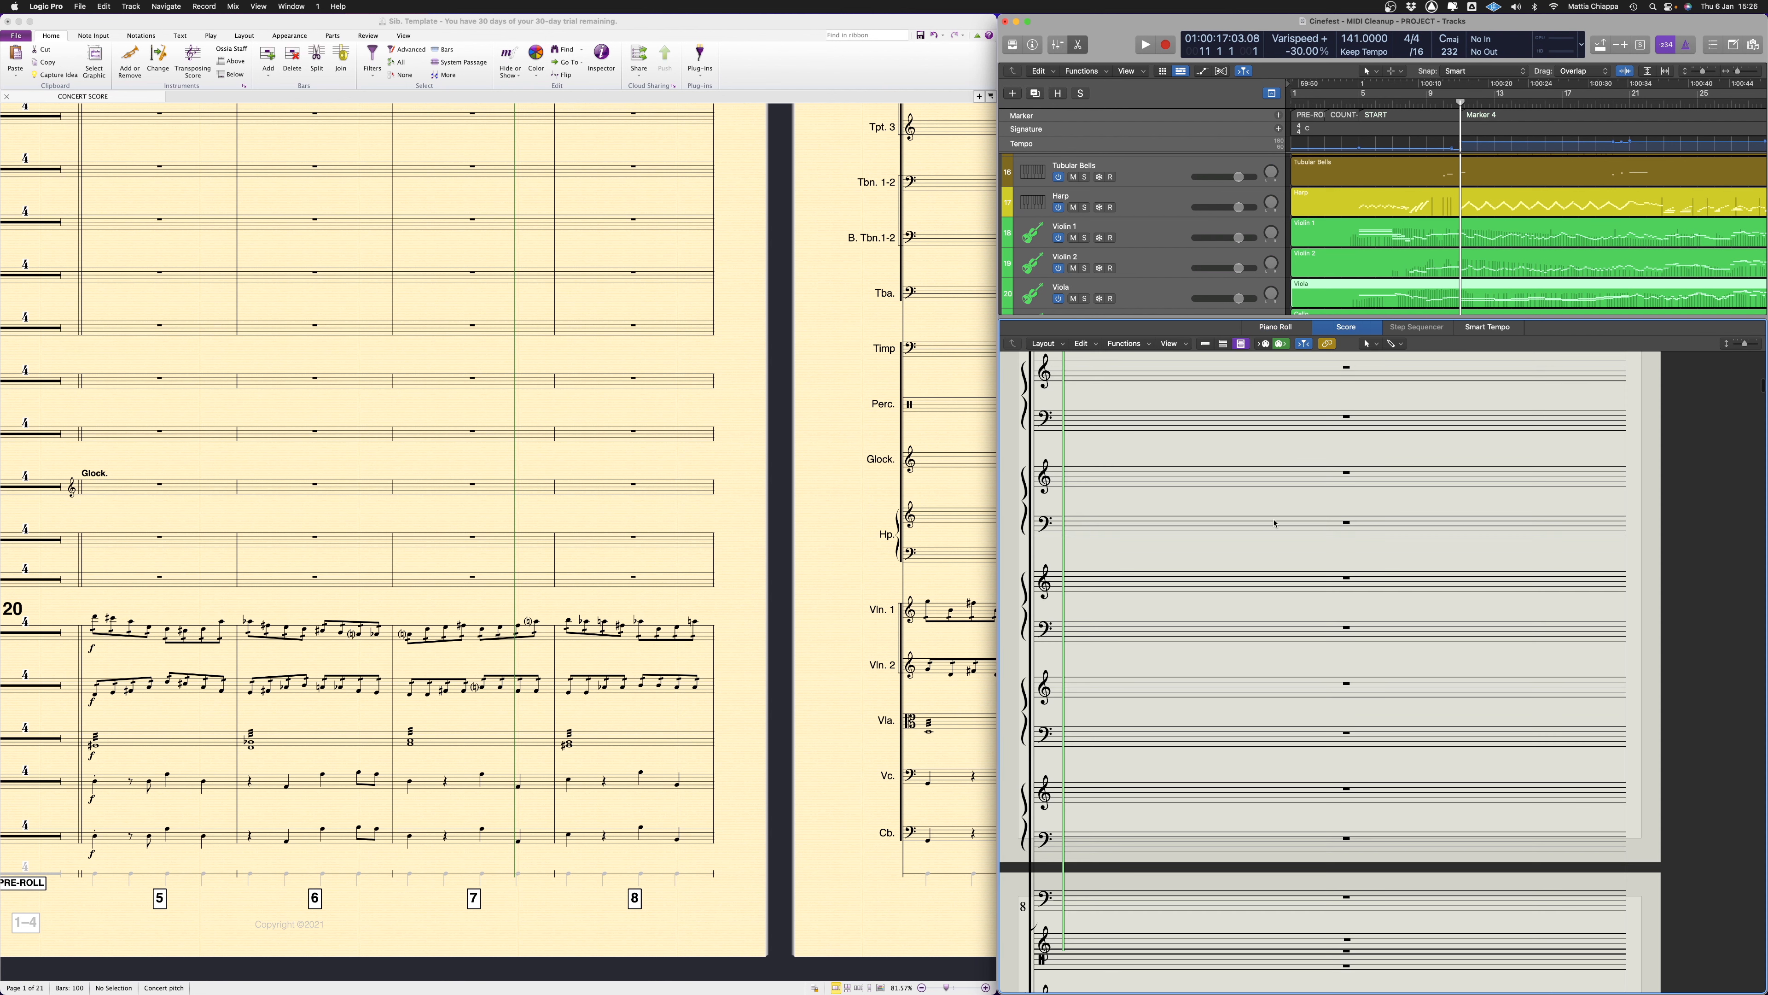
pyautogui.scroll(-3, 1480, 249)
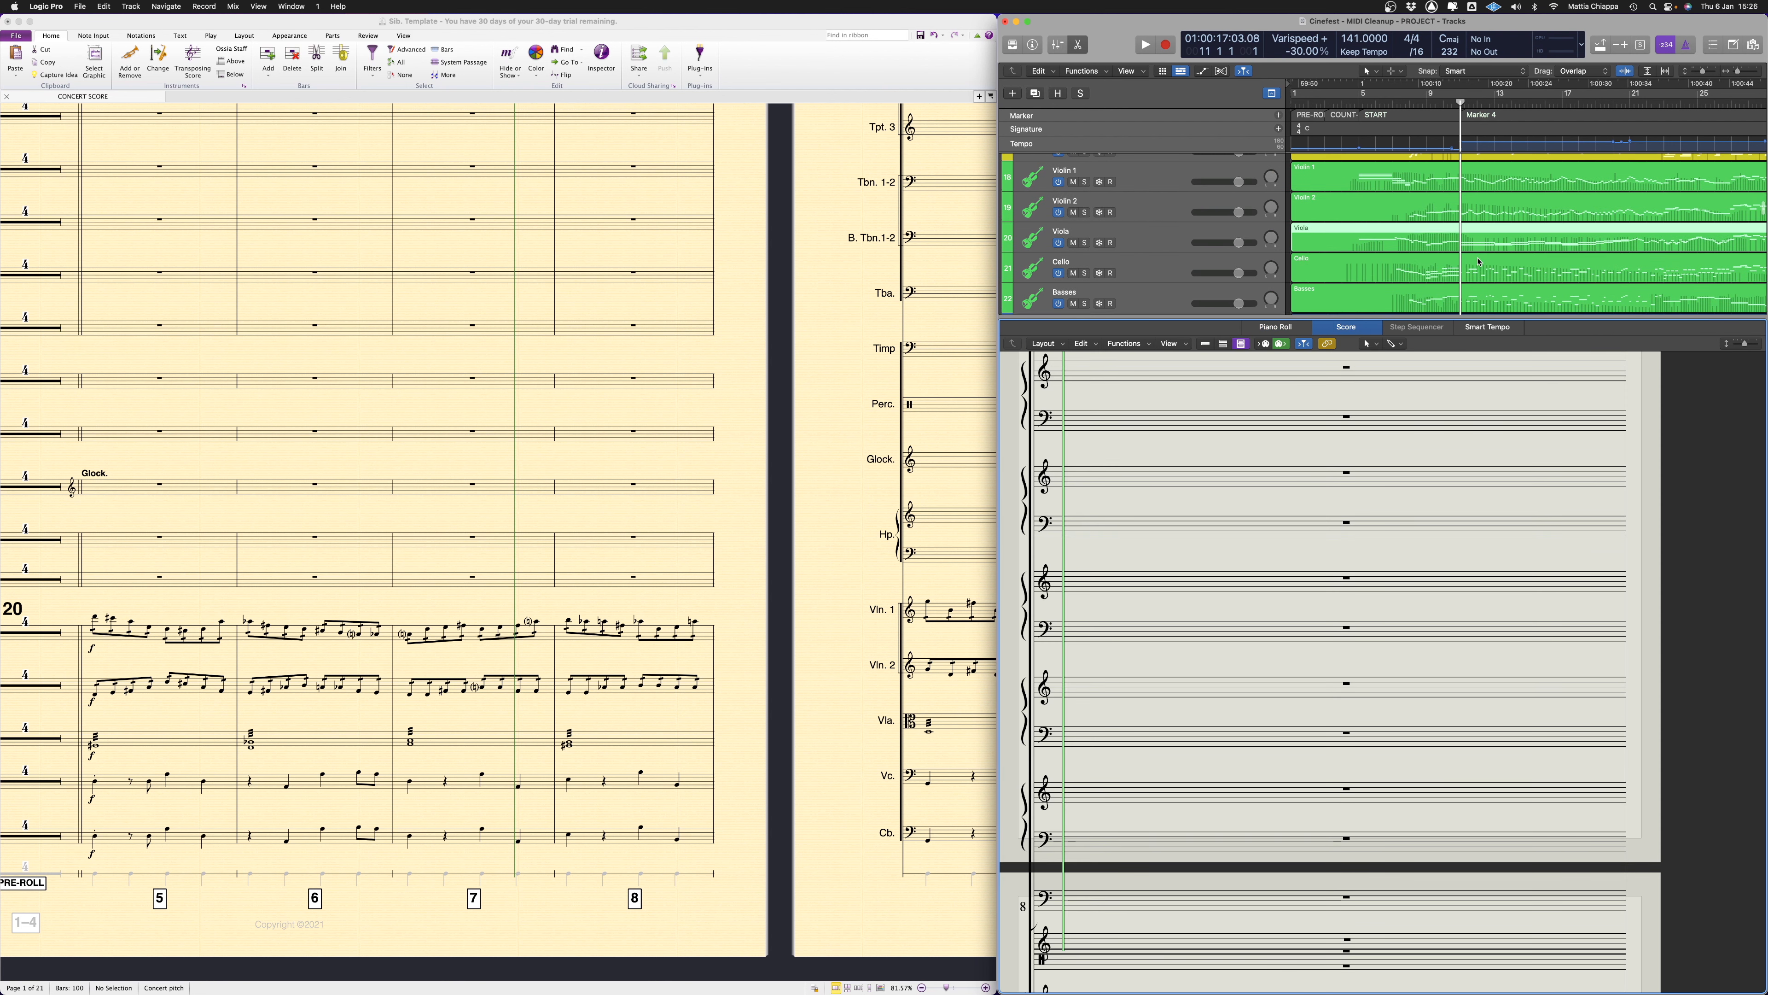
pyautogui.click(1480, 248)
pyautogui.scroll(1, 1316, 513)
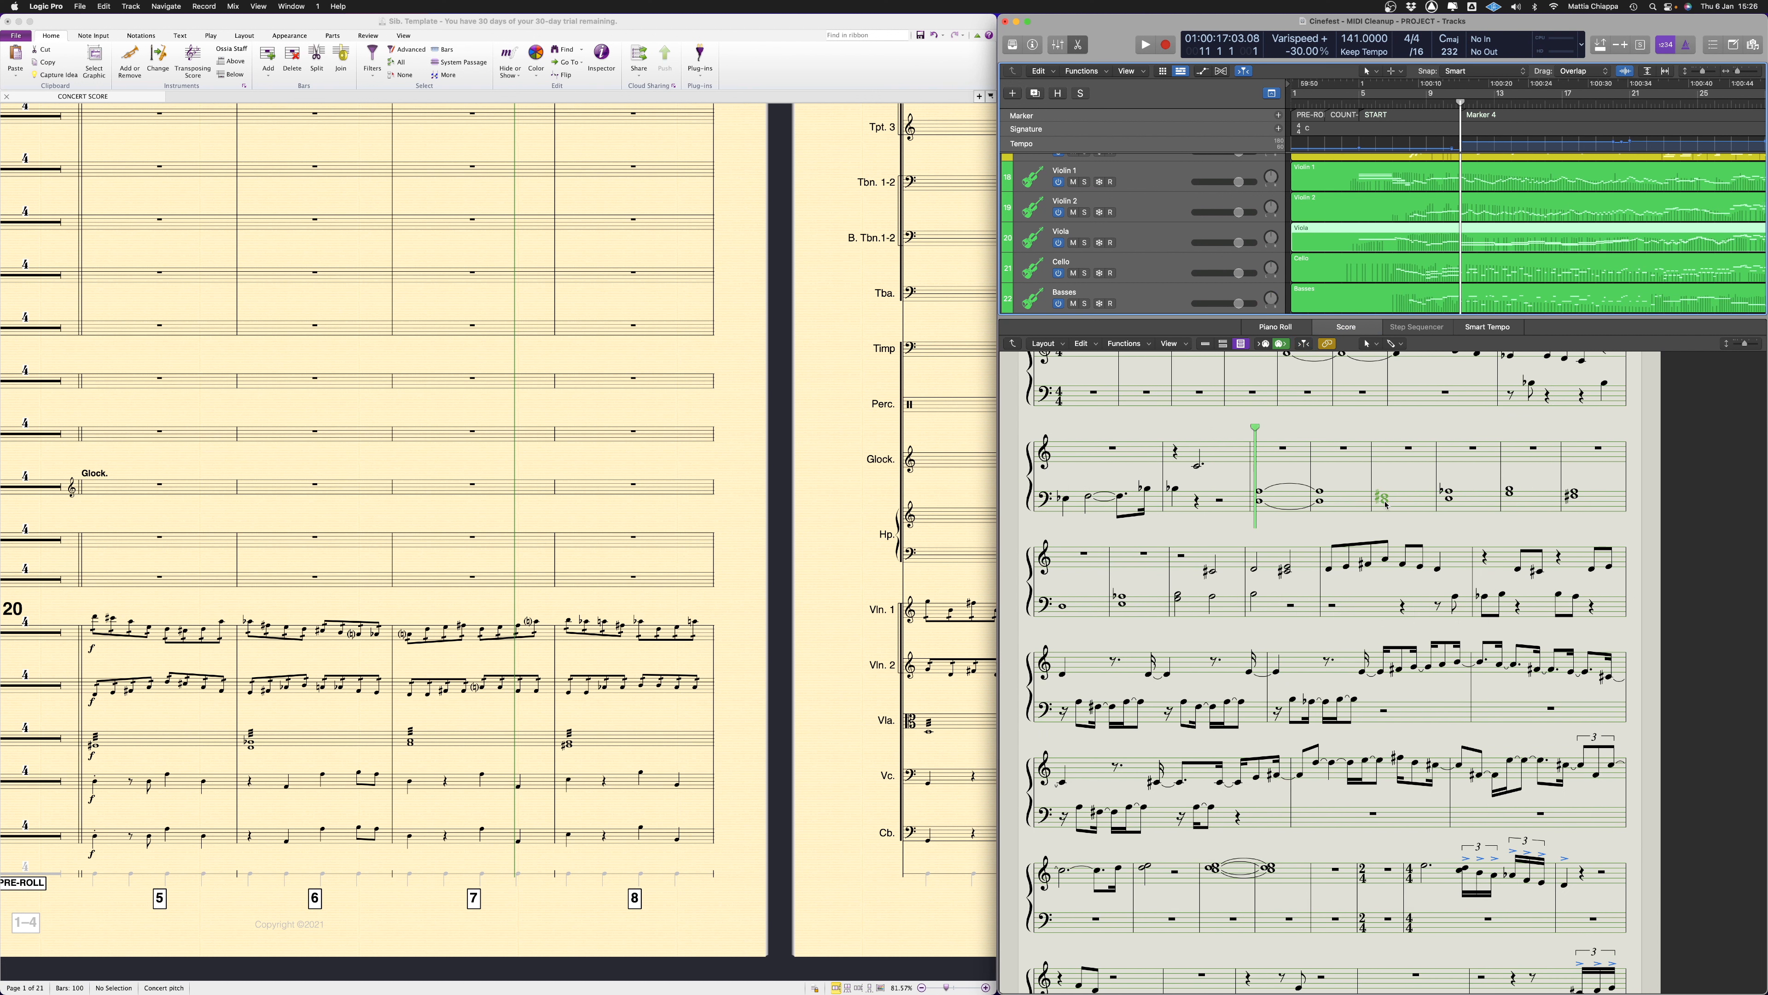
# Undo the split of the low Viola note and return to the Piano Roll view
pyautogui.press('Delete')
pyautogui.press('p')
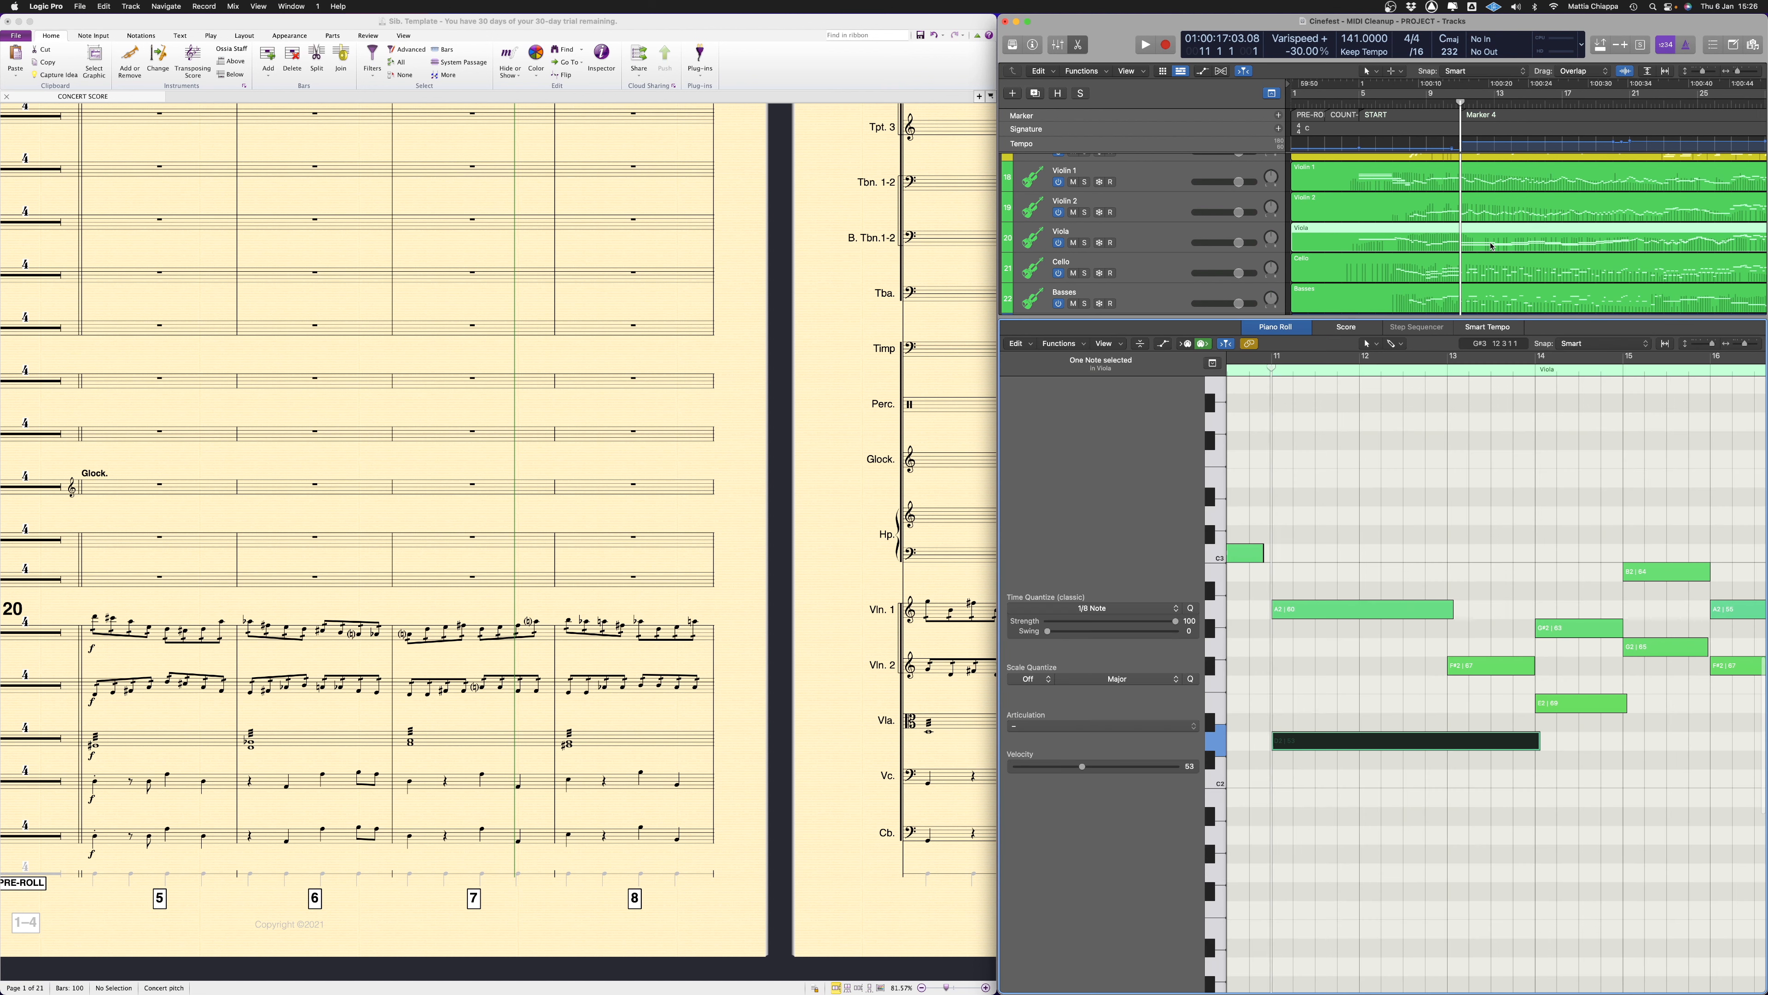
pyautogui.hscroll(5, 1395, 606)
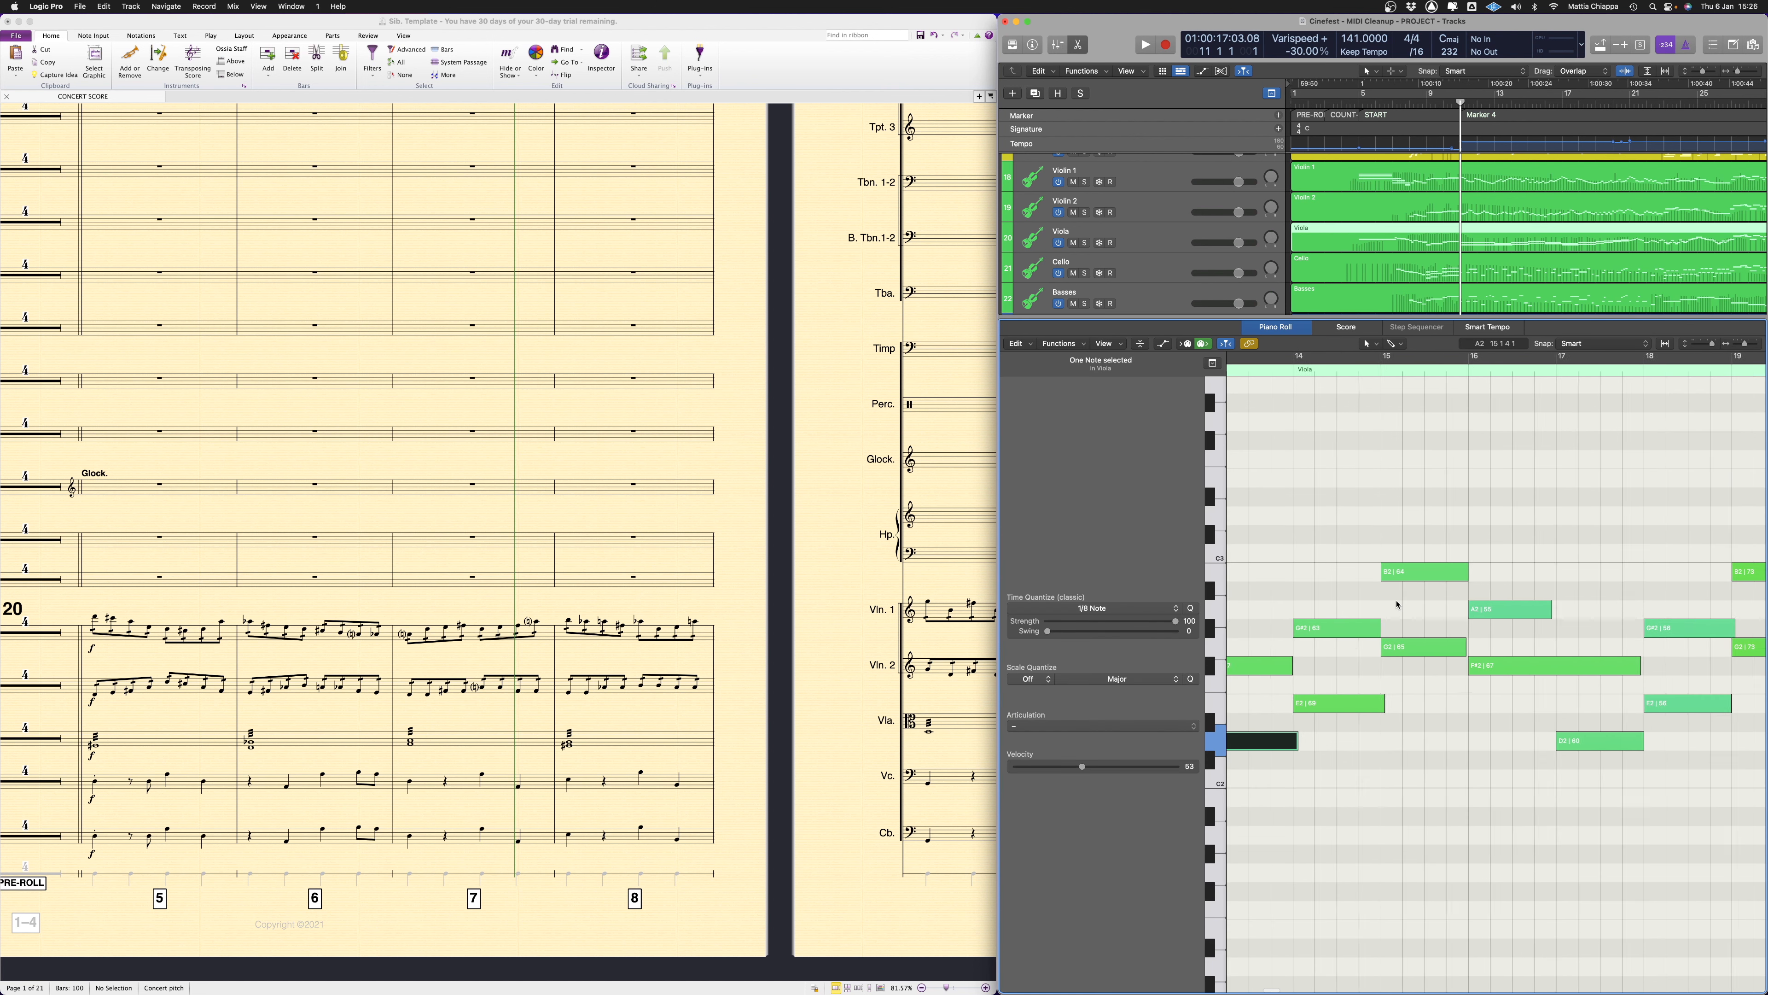
# Activate the Scissors Tool and look through the Viola notes up to bar 26
pyautogui.click(1459, 398)
pyautogui.click(1368, 343)
pyautogui.click(1385, 421)
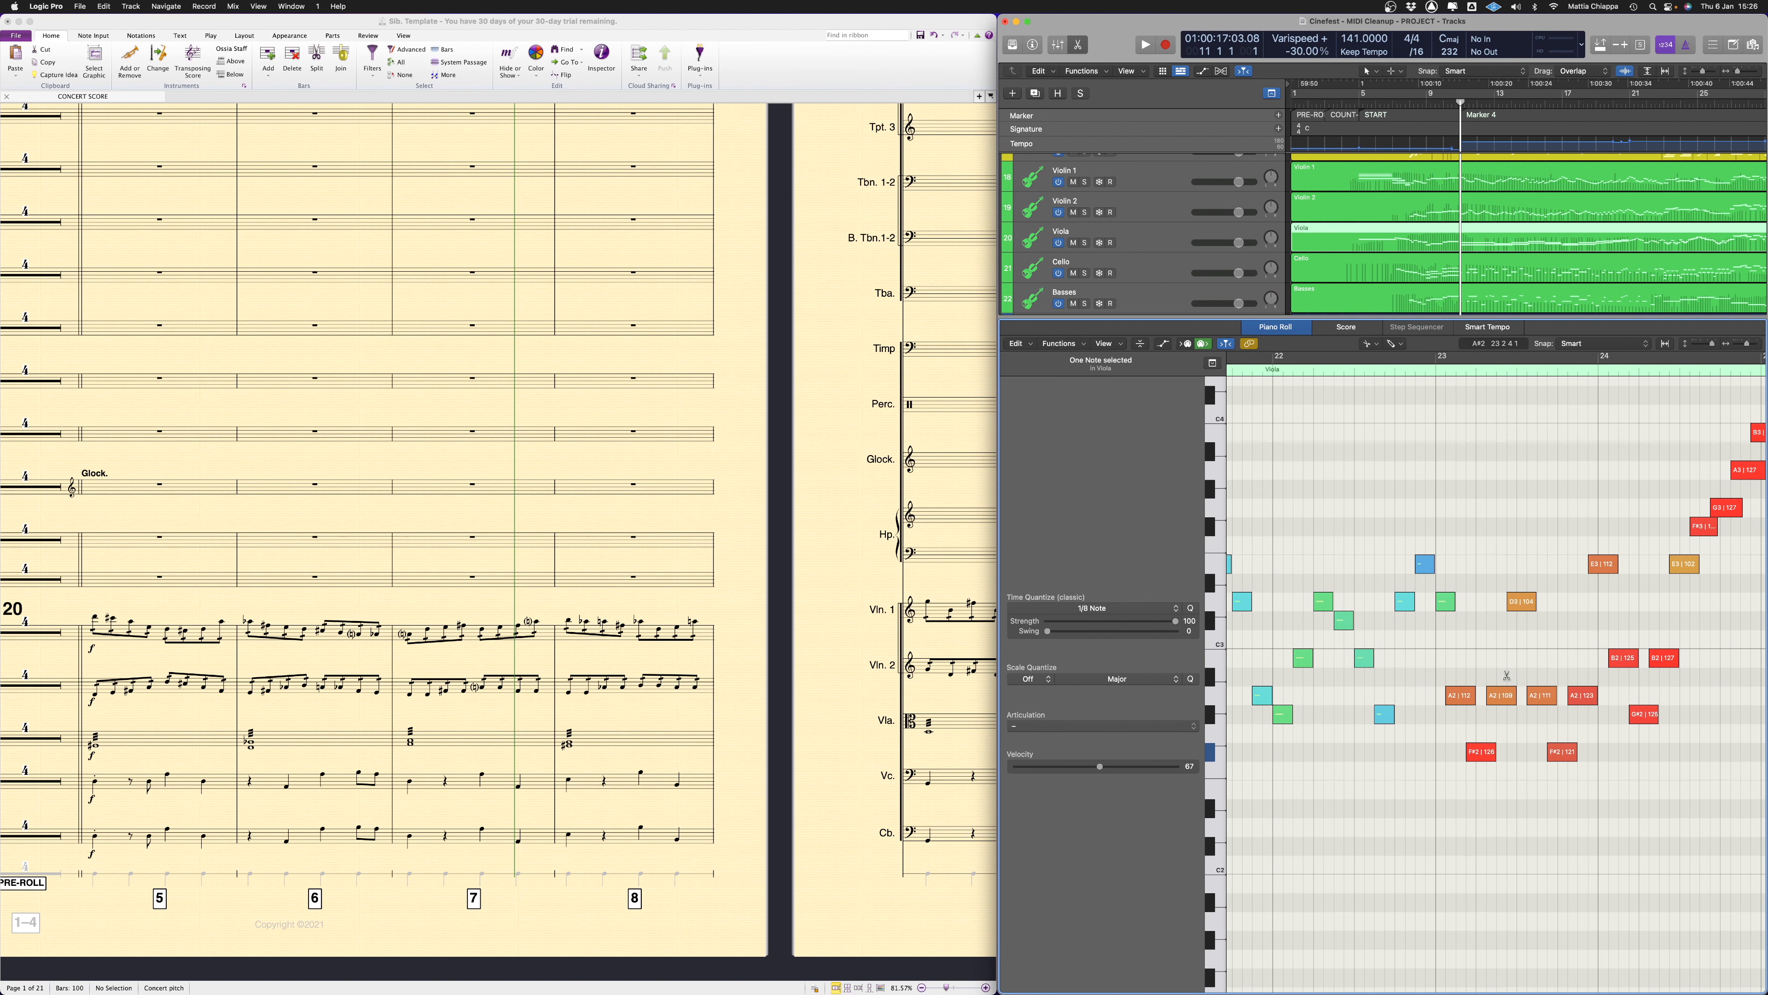
pyautogui.hscroll(5, 1507, 675)
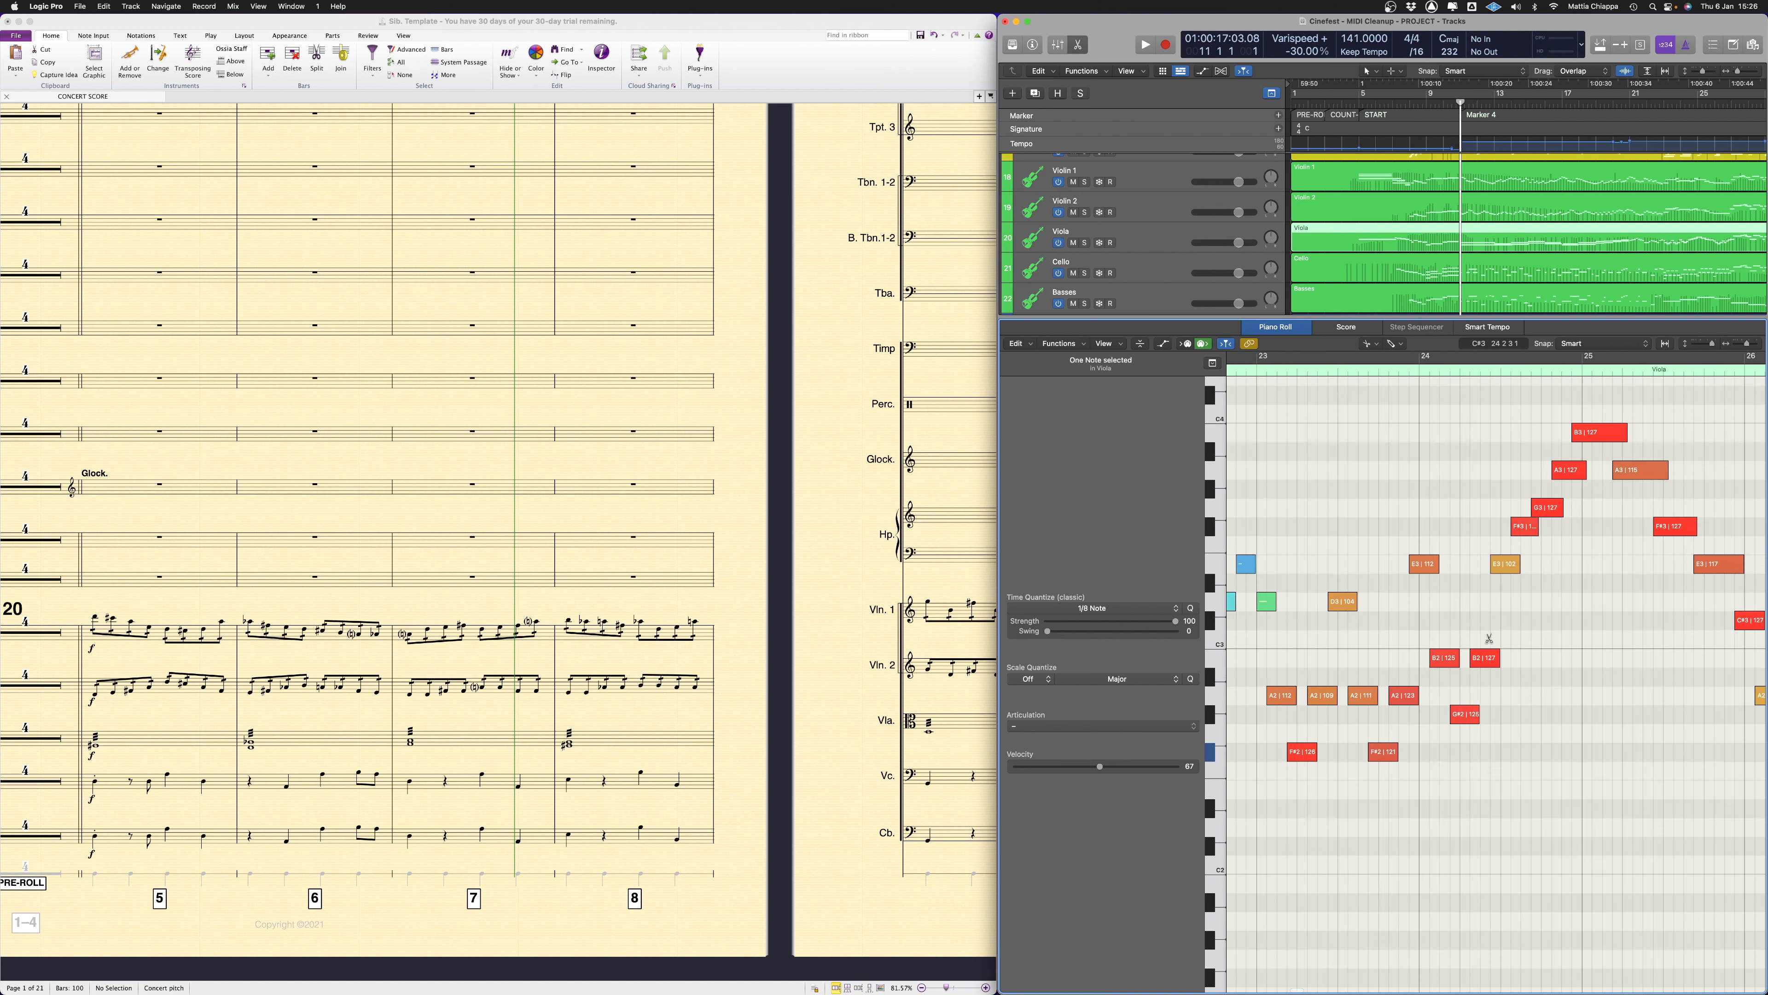
pyautogui.scroll(3, 1505, 661)
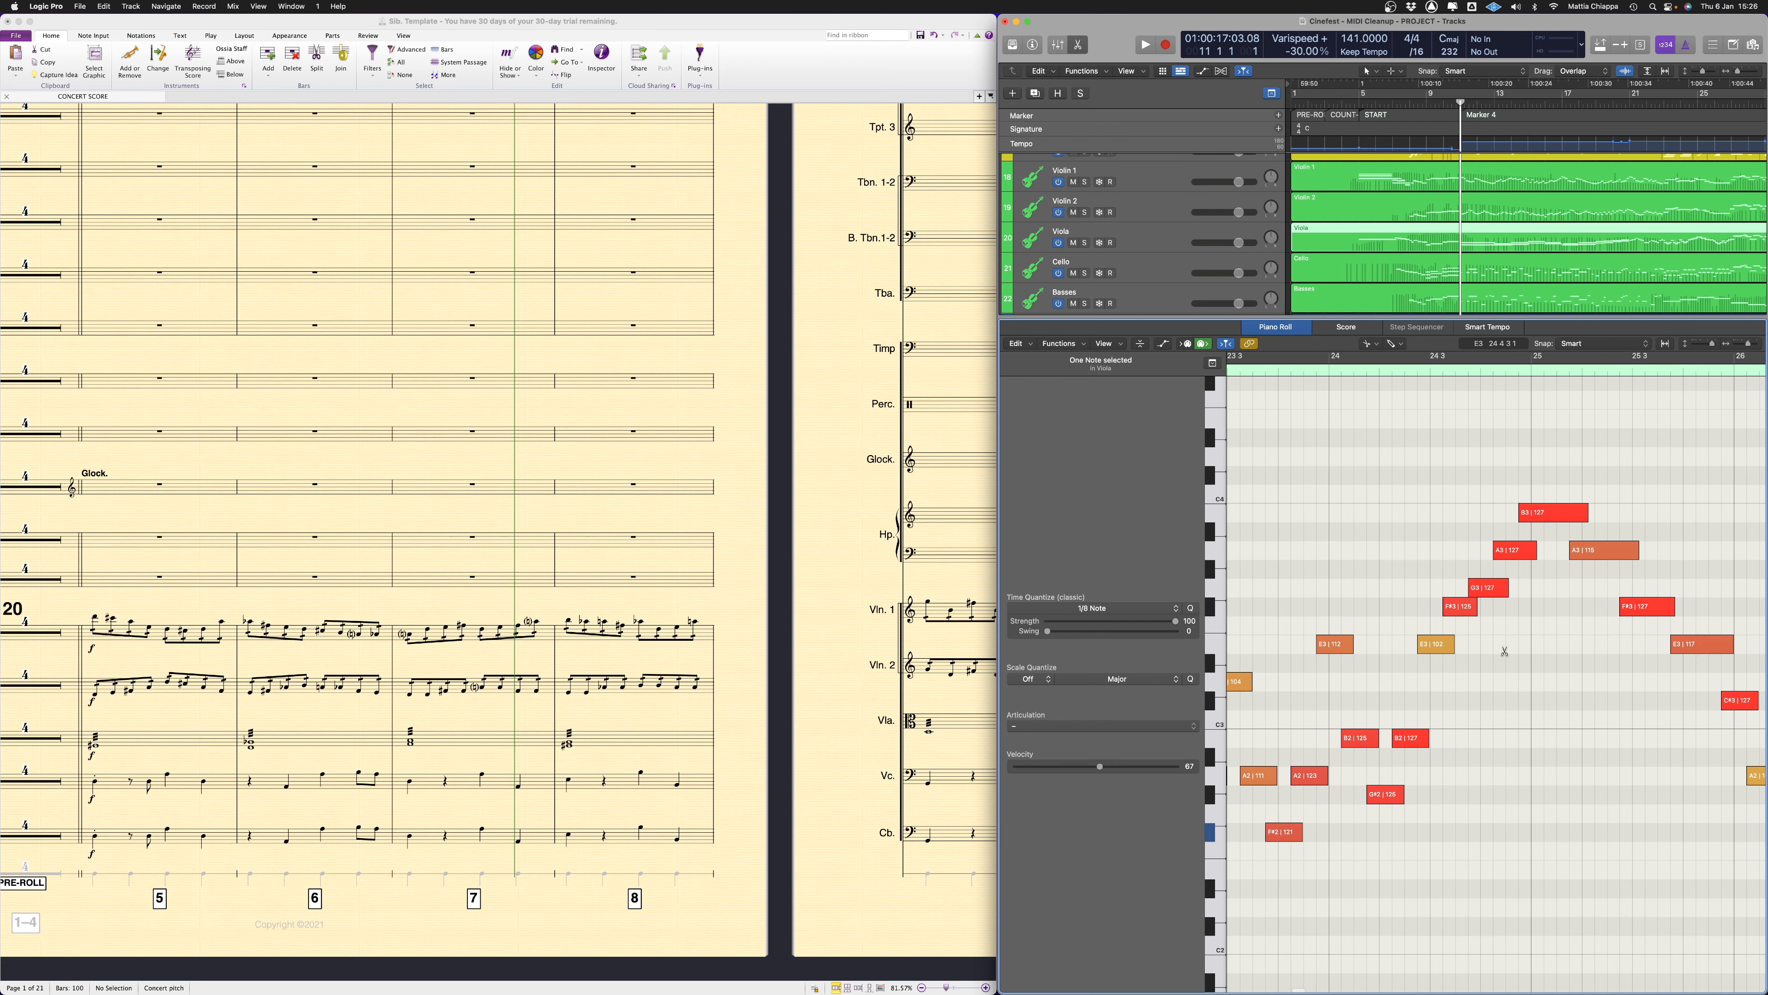
# Switch to the exported Sibelius score and examine the Viola staff's tied and chordal notes against the template
pyautogui.hotkey('ctrl', 'Up')
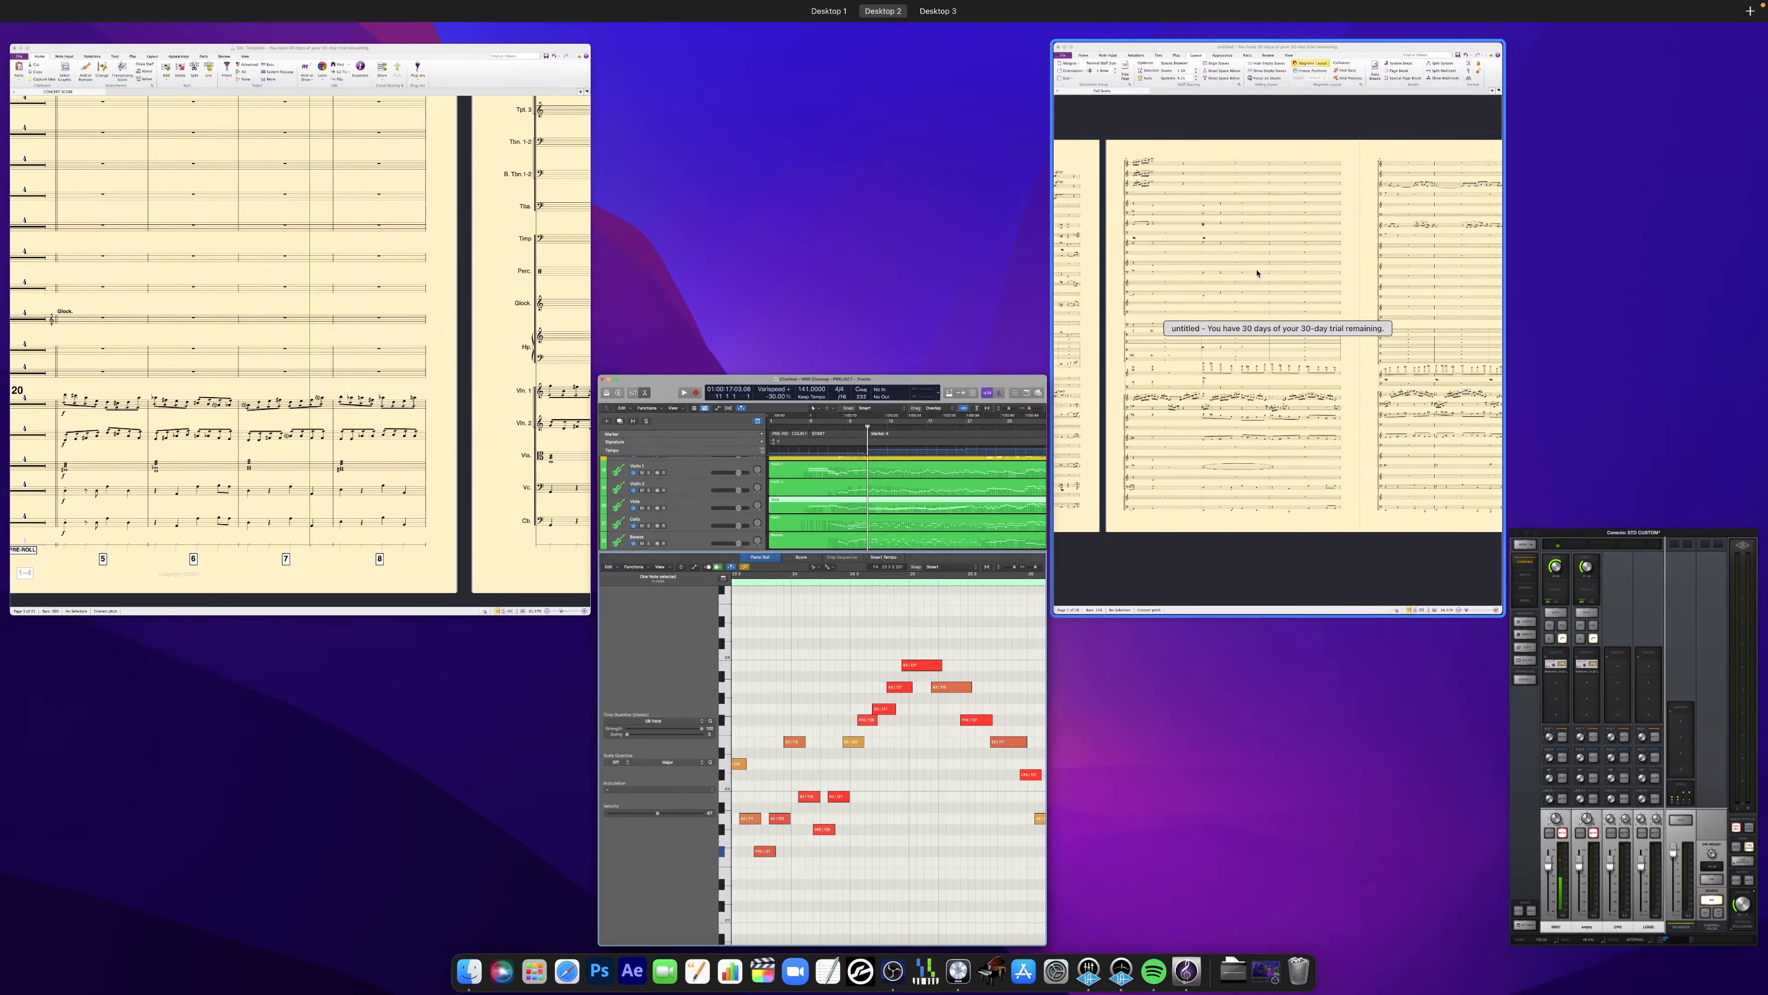
pyautogui.click(1317, 459)
pyautogui.hscroll(1, 1236, 578)
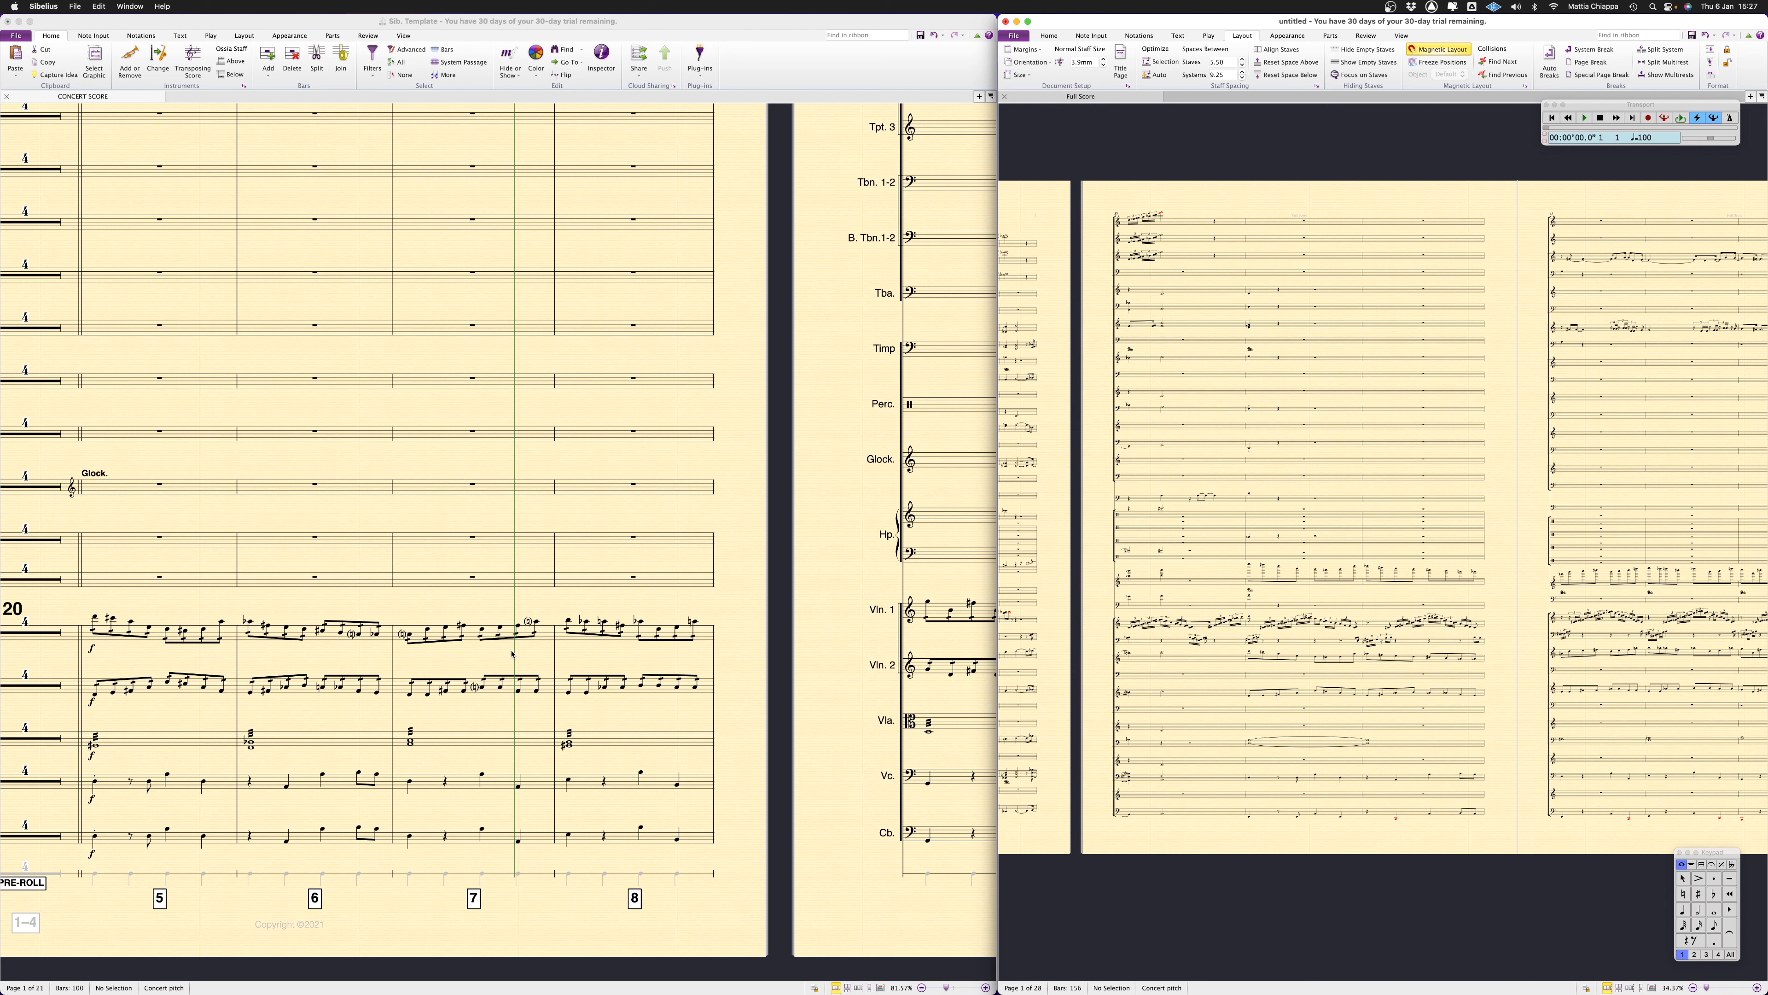
pyautogui.hscroll(4, 1437, 613)
pyautogui.scroll(5, 1437, 613)
pyautogui.scroll(-2, 1438, 612)
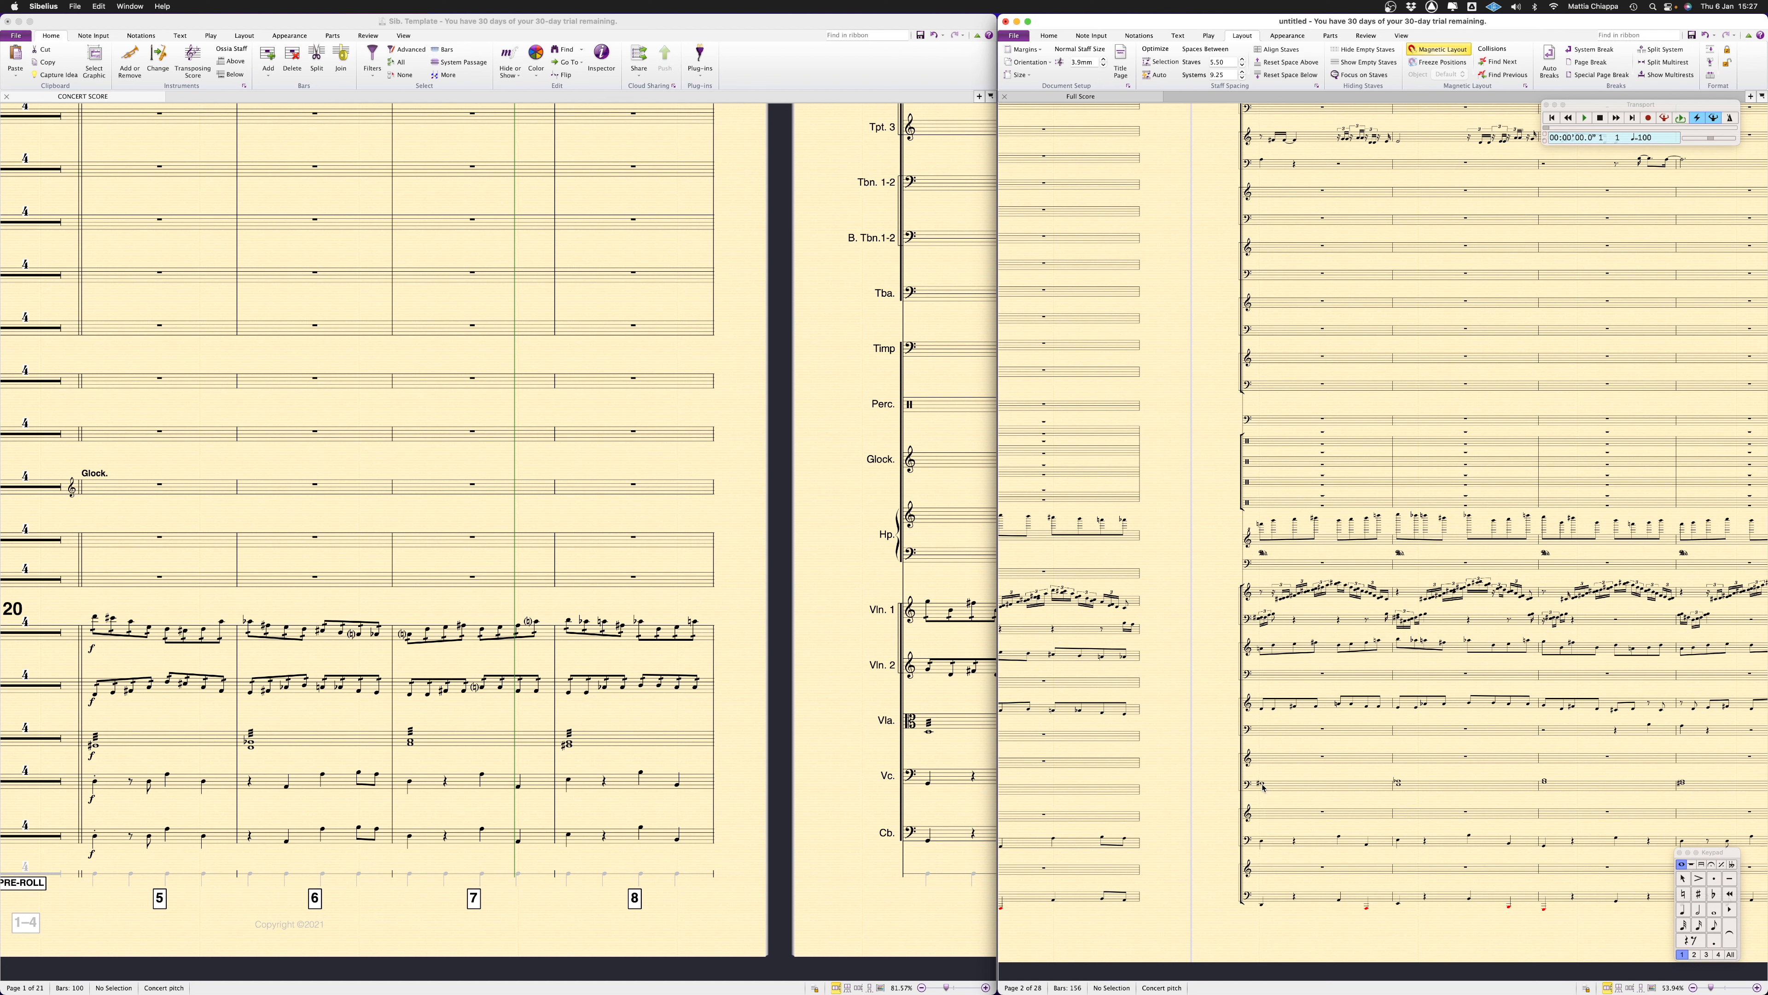
pyautogui.hscroll(1, 1317, 783)
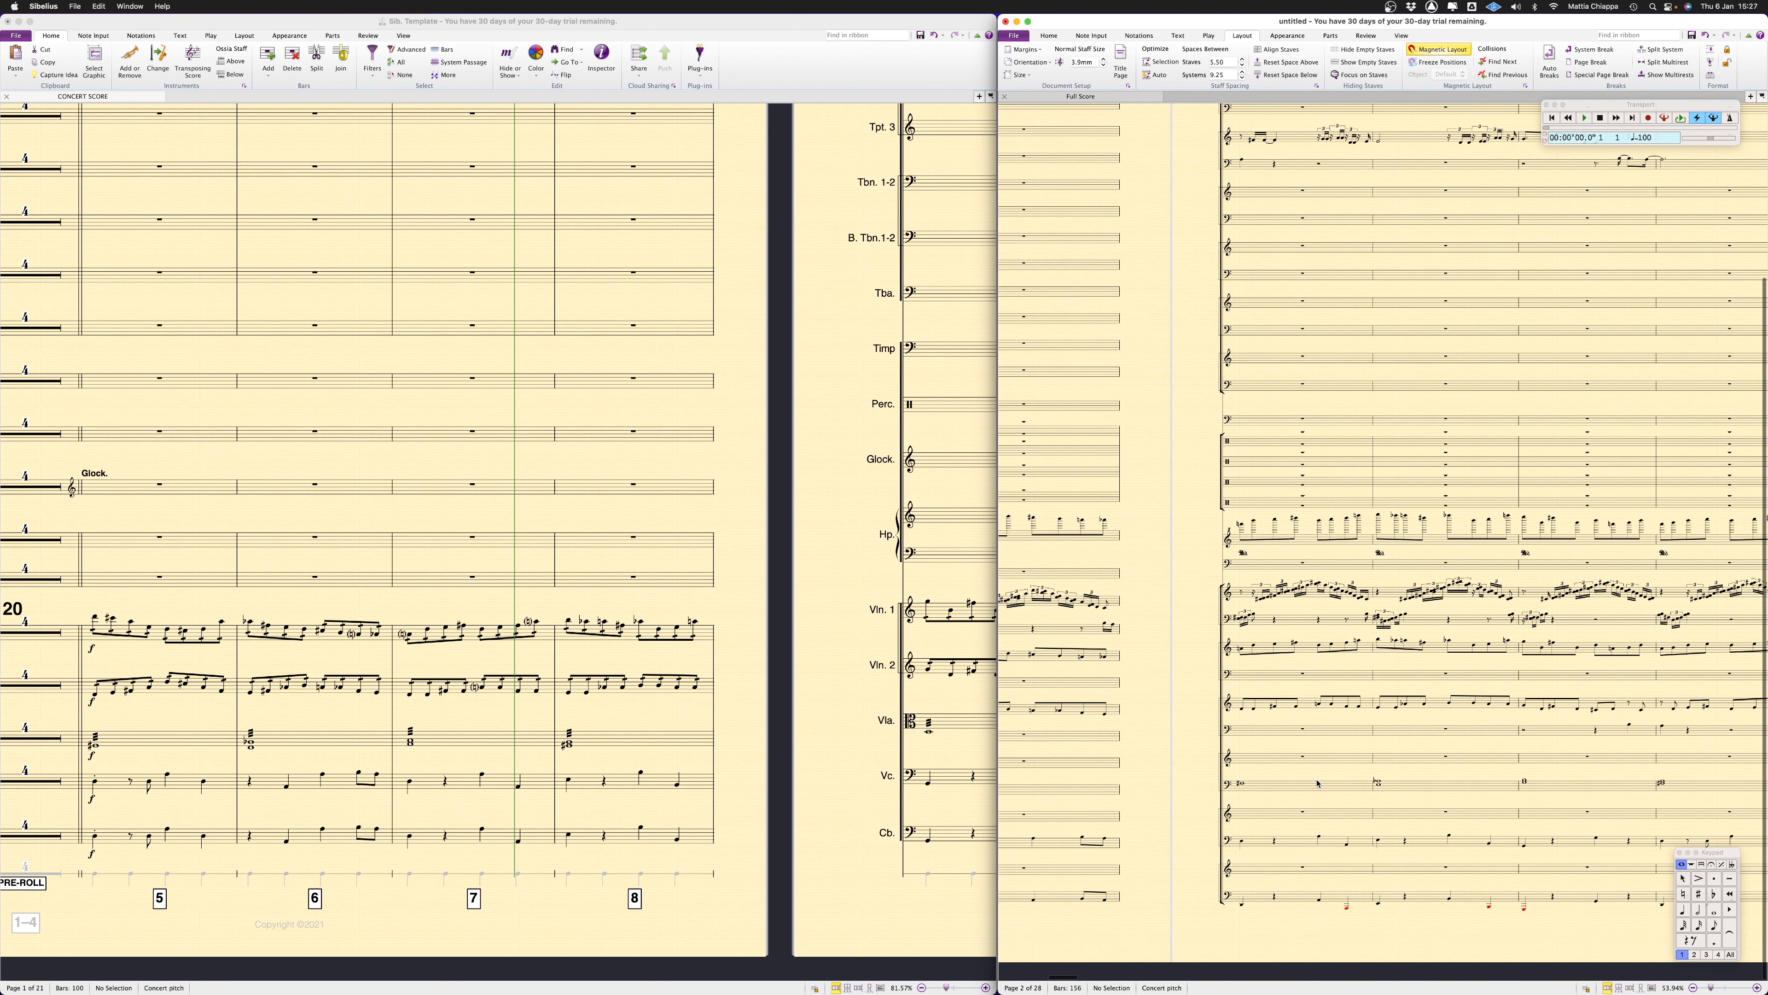
pyautogui.hscroll(-5, 1317, 783)
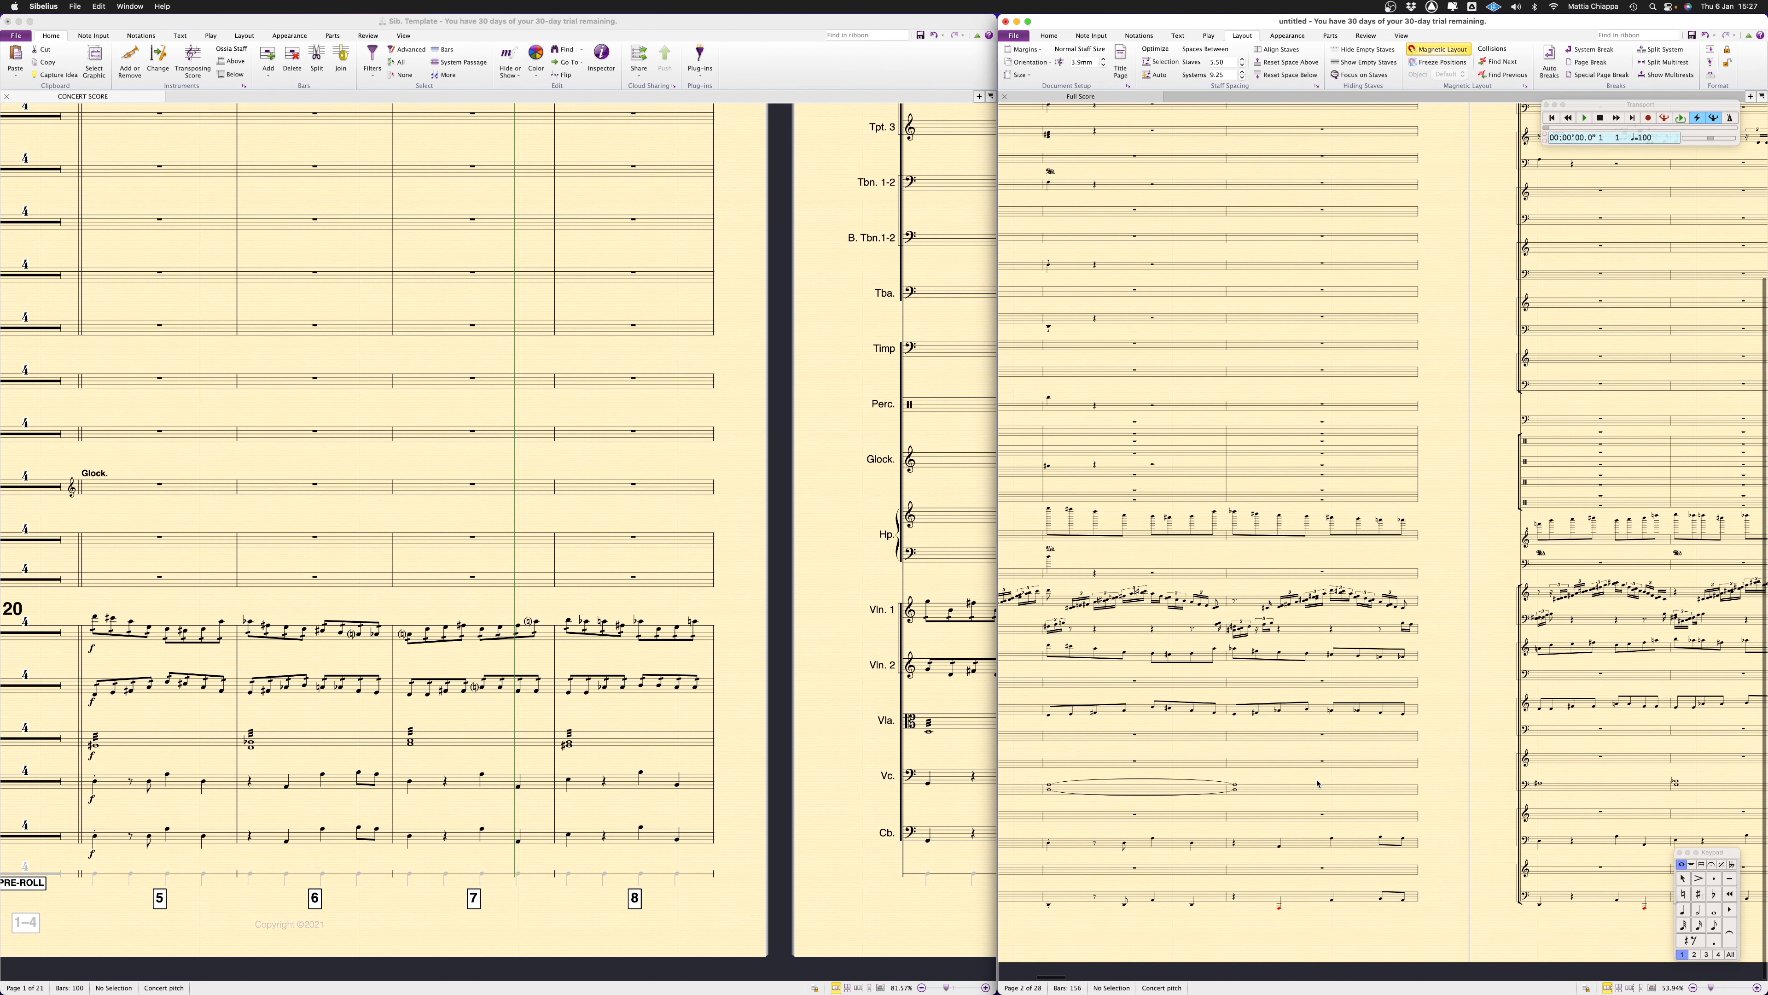
# Open the finished Cinefest - Full Score in Sibelius
pyautogui.click(459, 719)
pyautogui.hscroll(-3, 390, 662)
pyautogui.click(312, 621)
pyautogui.press('Return')
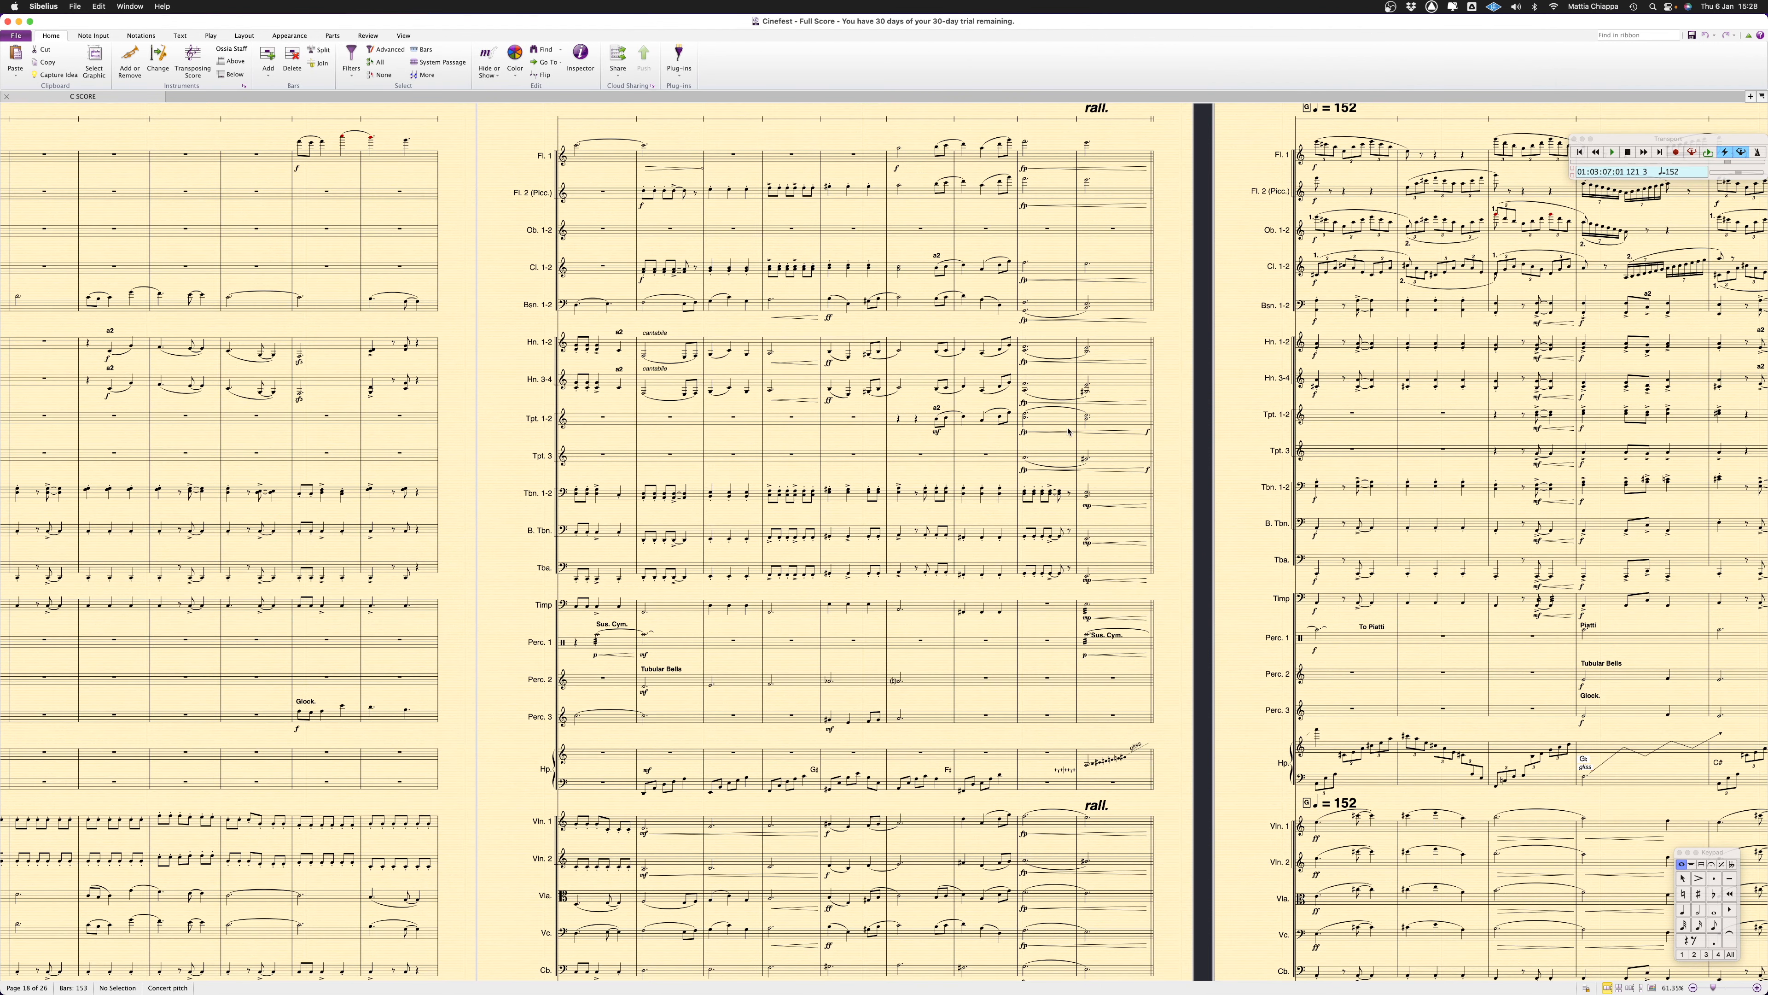
# Look back through the finished full score from the late pages to the Giocoso section at bars 11 to 22
pyautogui.hscroll(-1, 907, 548)
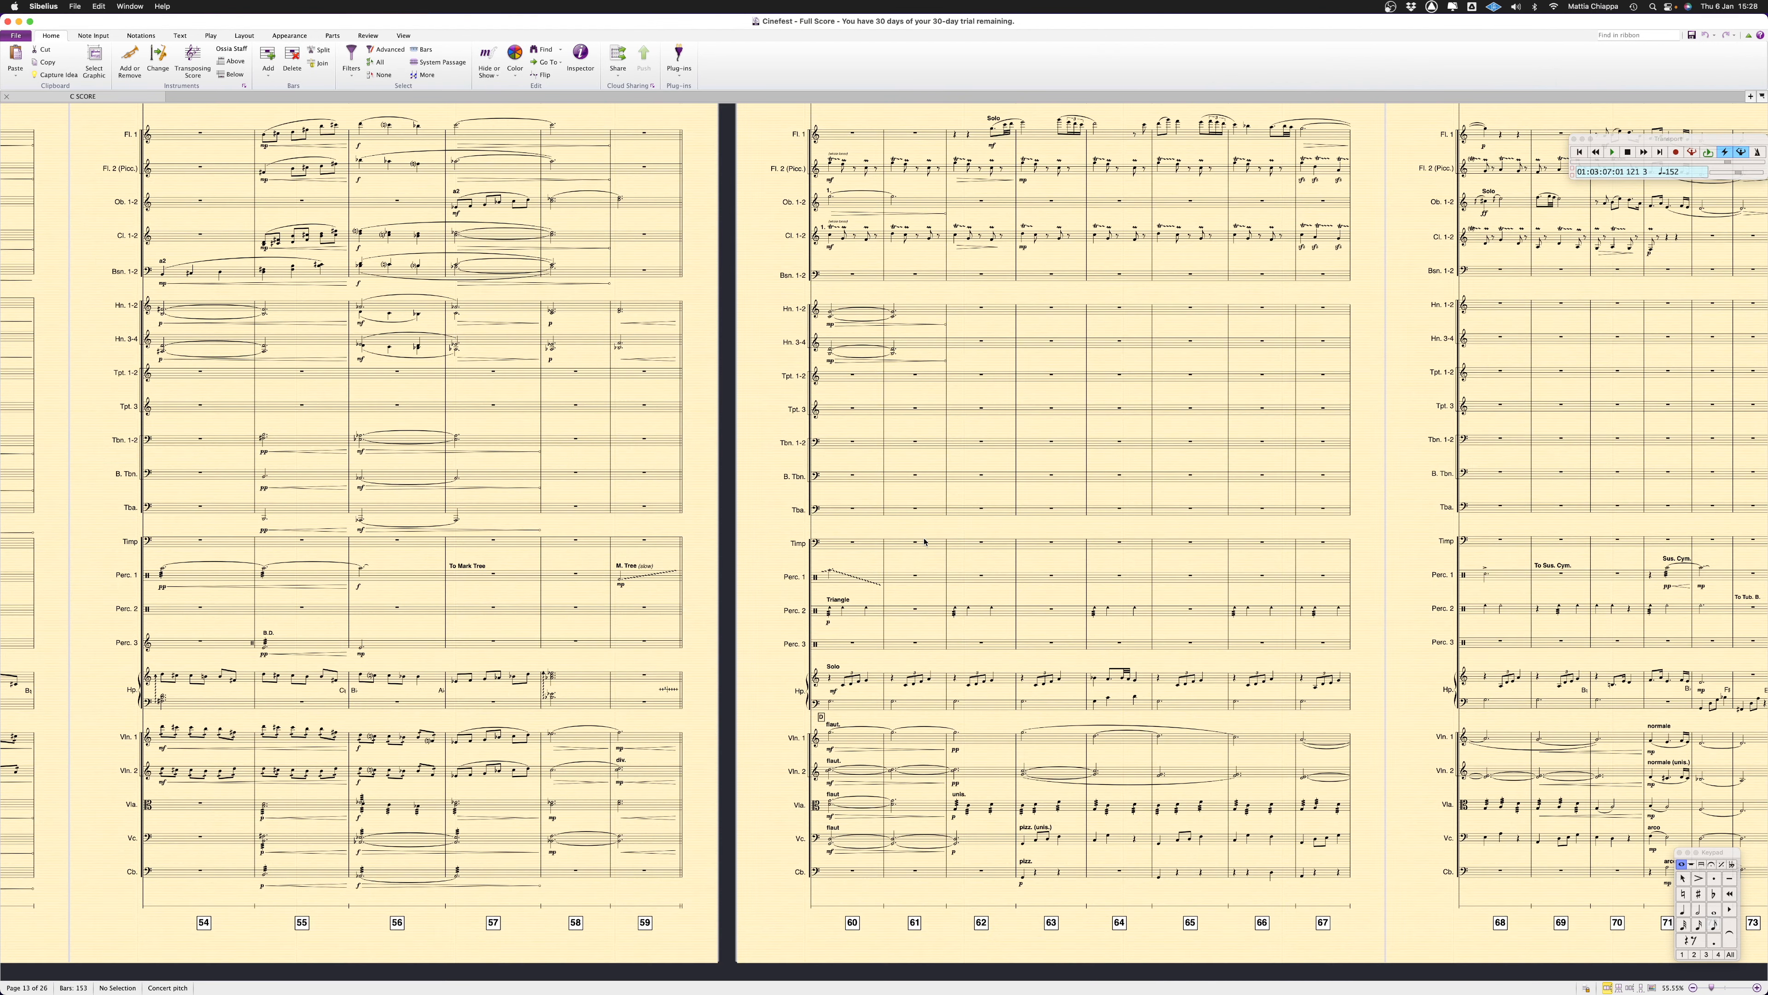
pyautogui.hscroll(-4, 912, 542)
pyautogui.hscroll(-10, 913, 542)
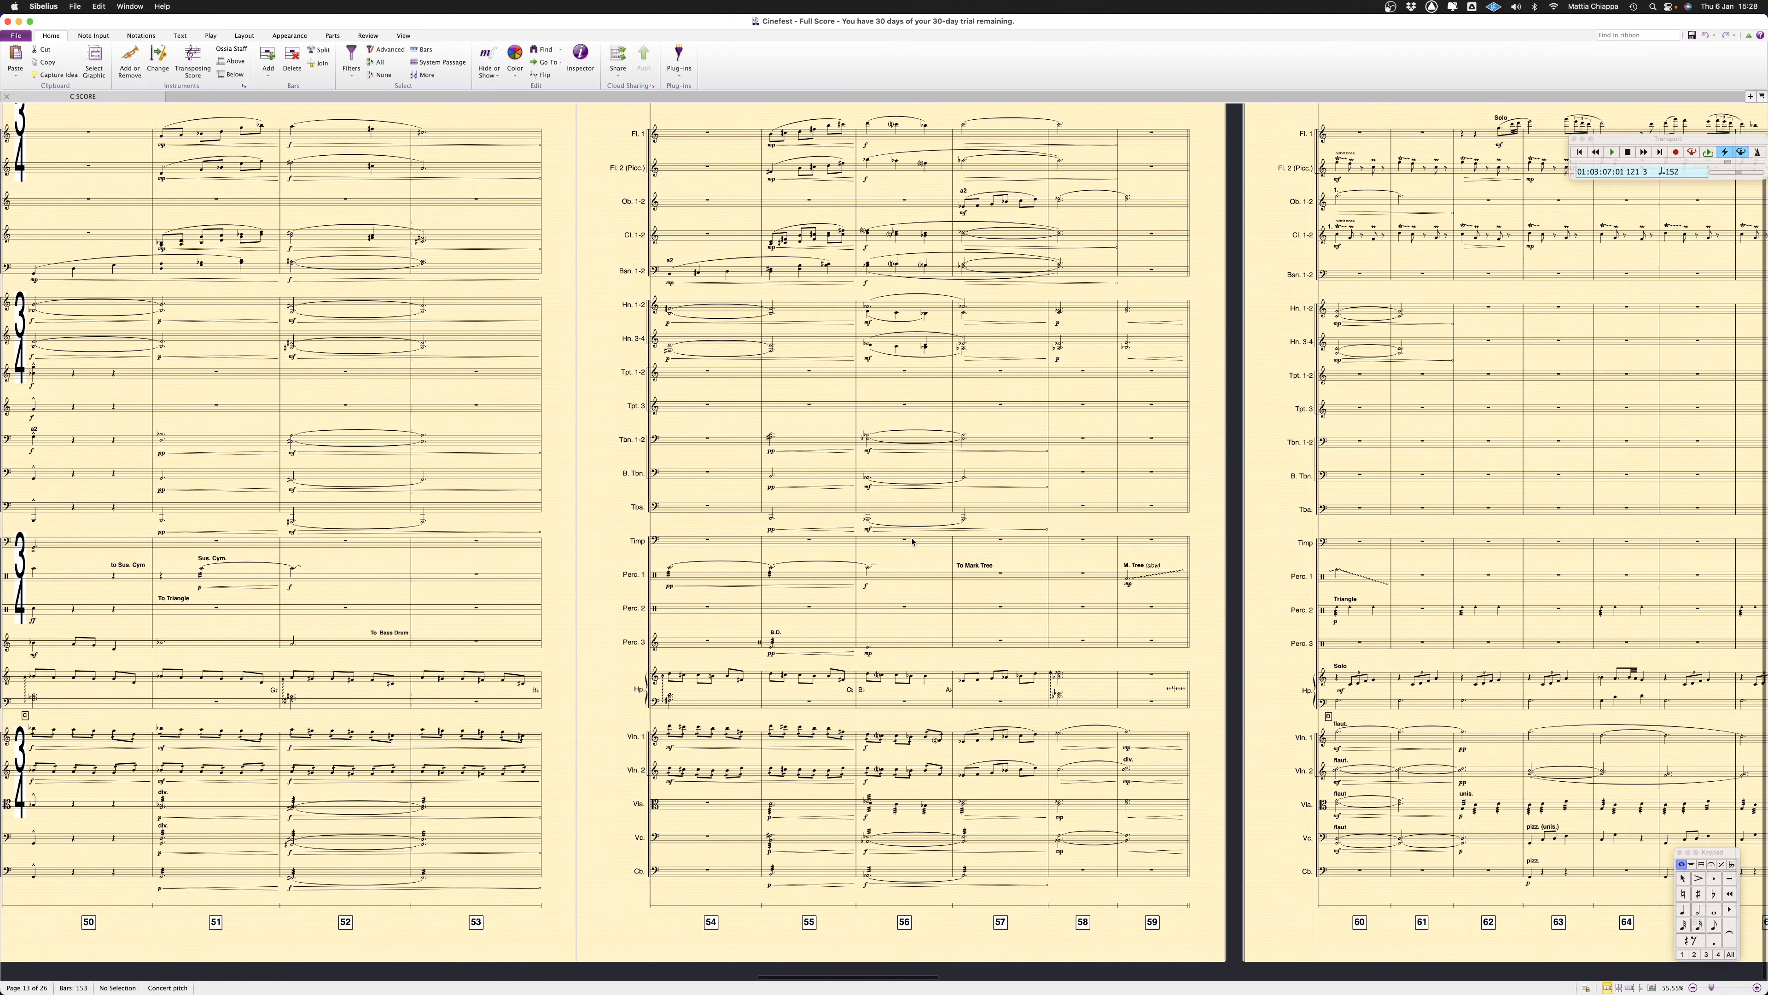
pyautogui.hscroll(-2, 913, 542)
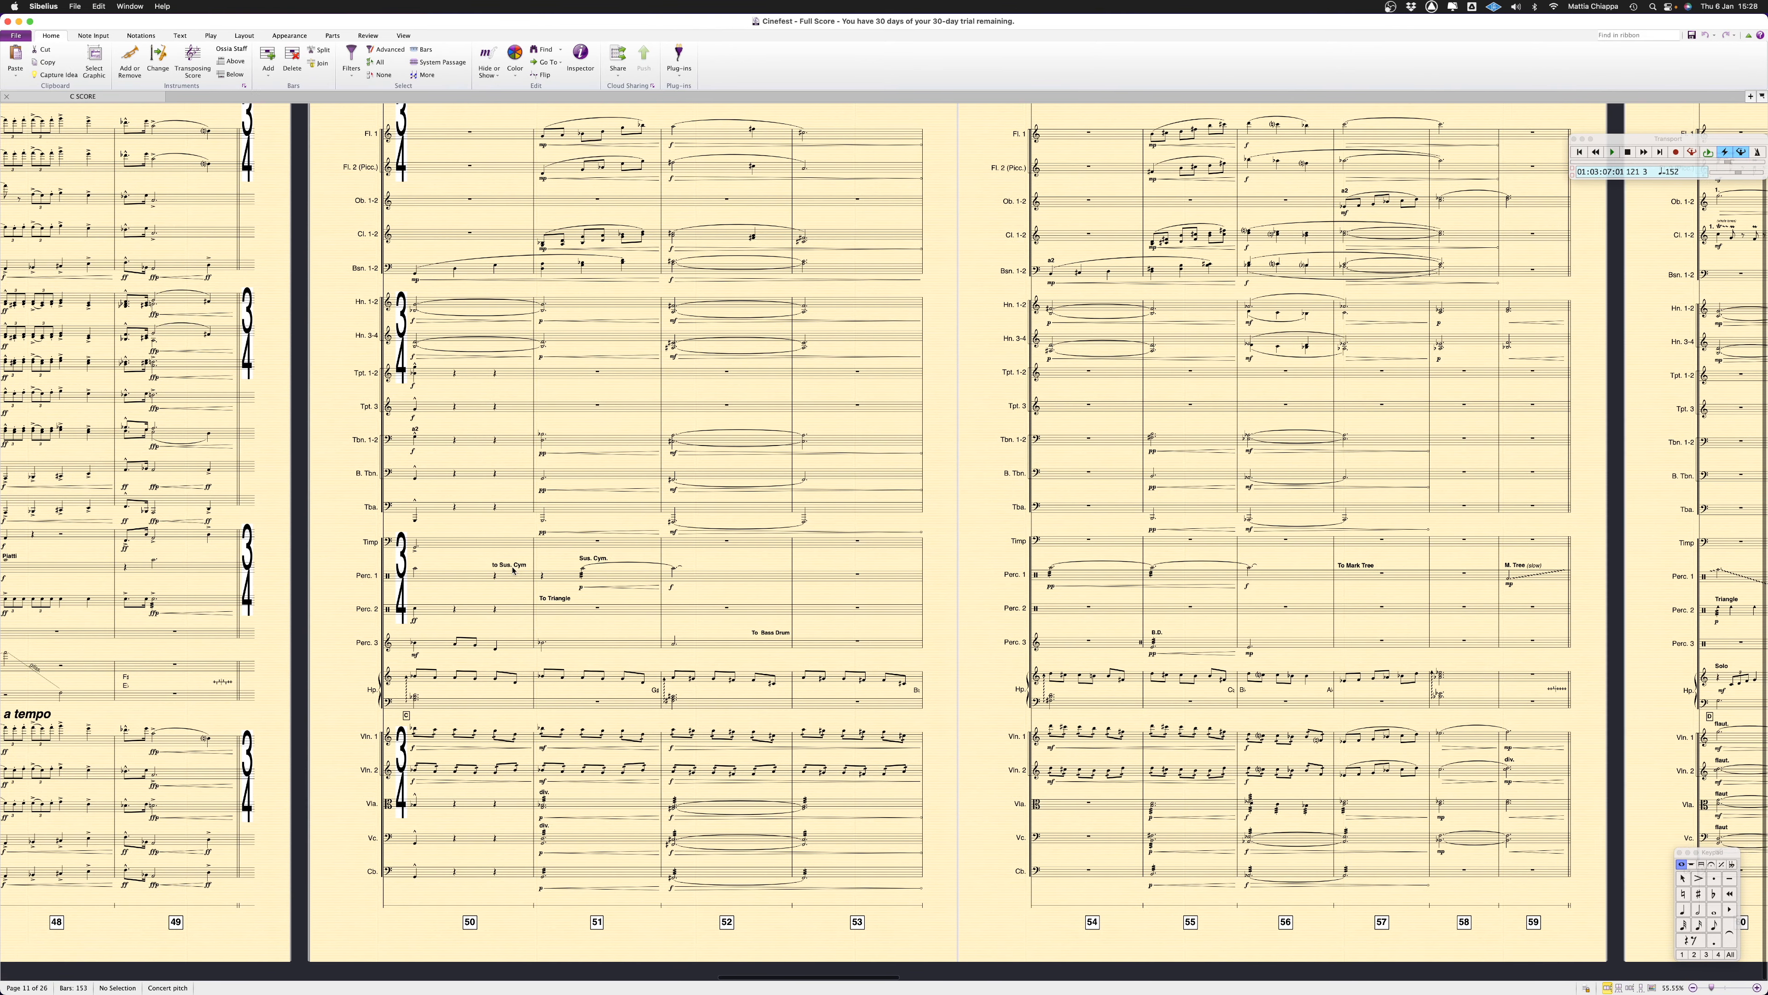
pyautogui.hscroll(-8, 566, 547)
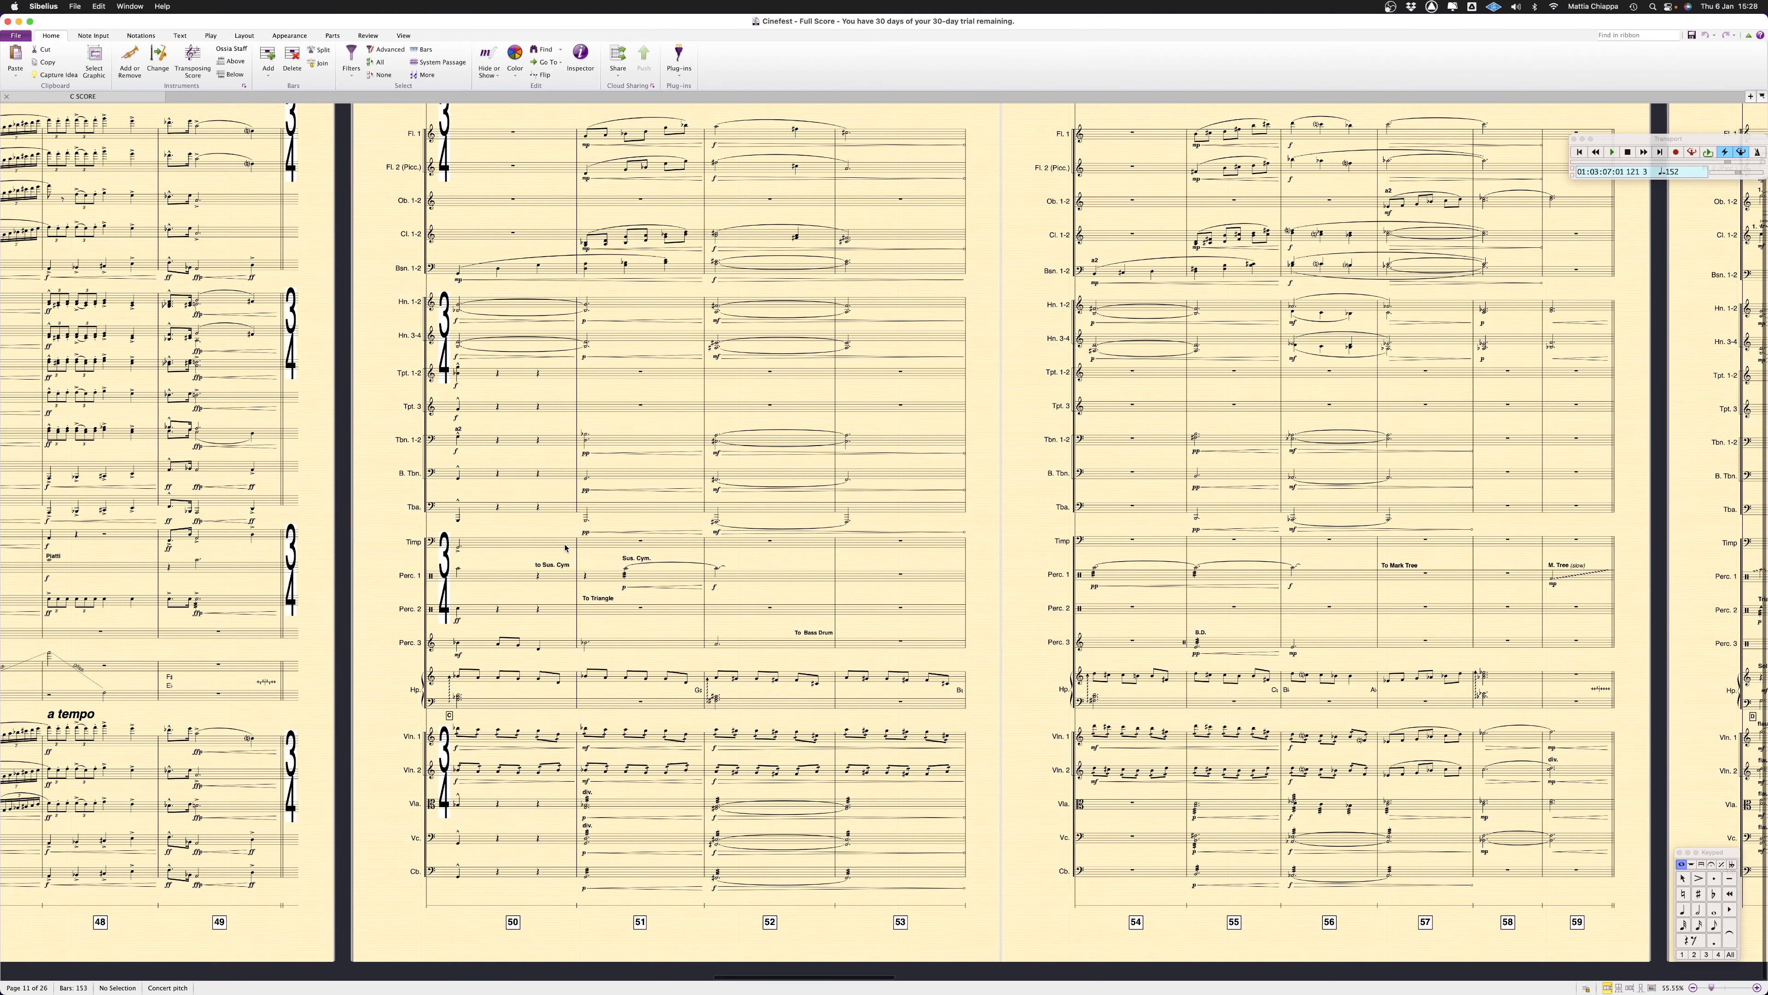
pyautogui.hscroll(1, 566, 547)
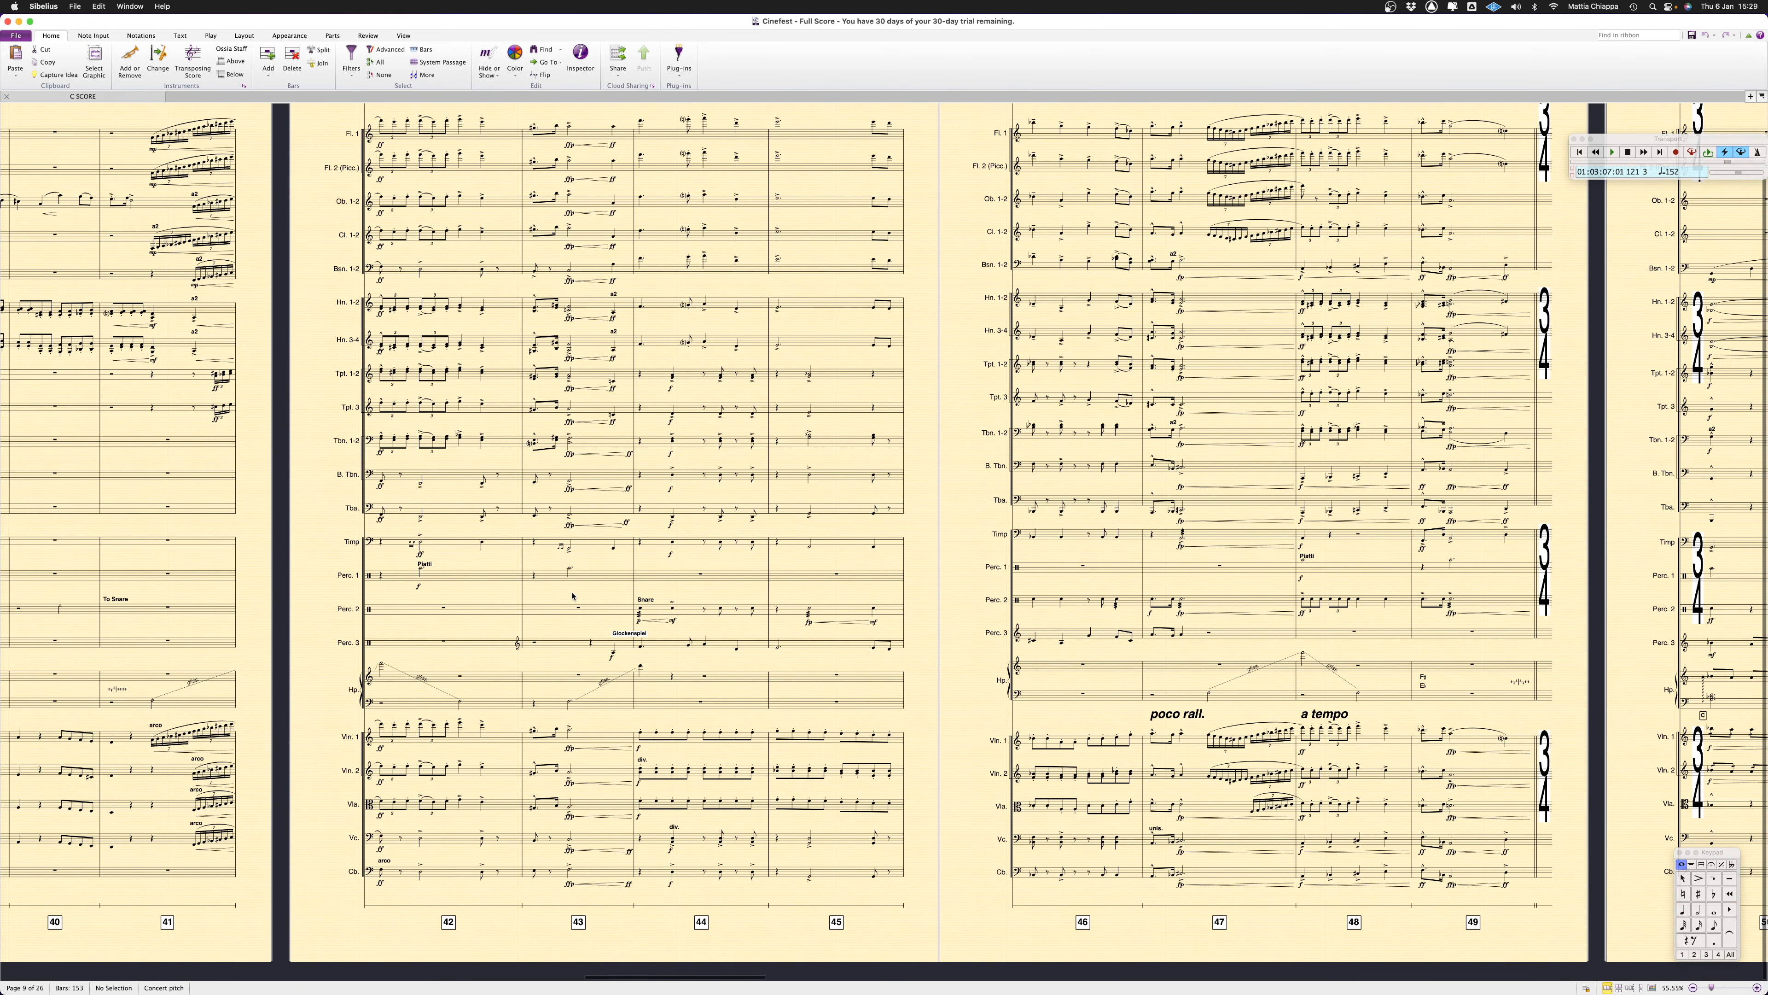
pyautogui.scroll(1, 572, 596)
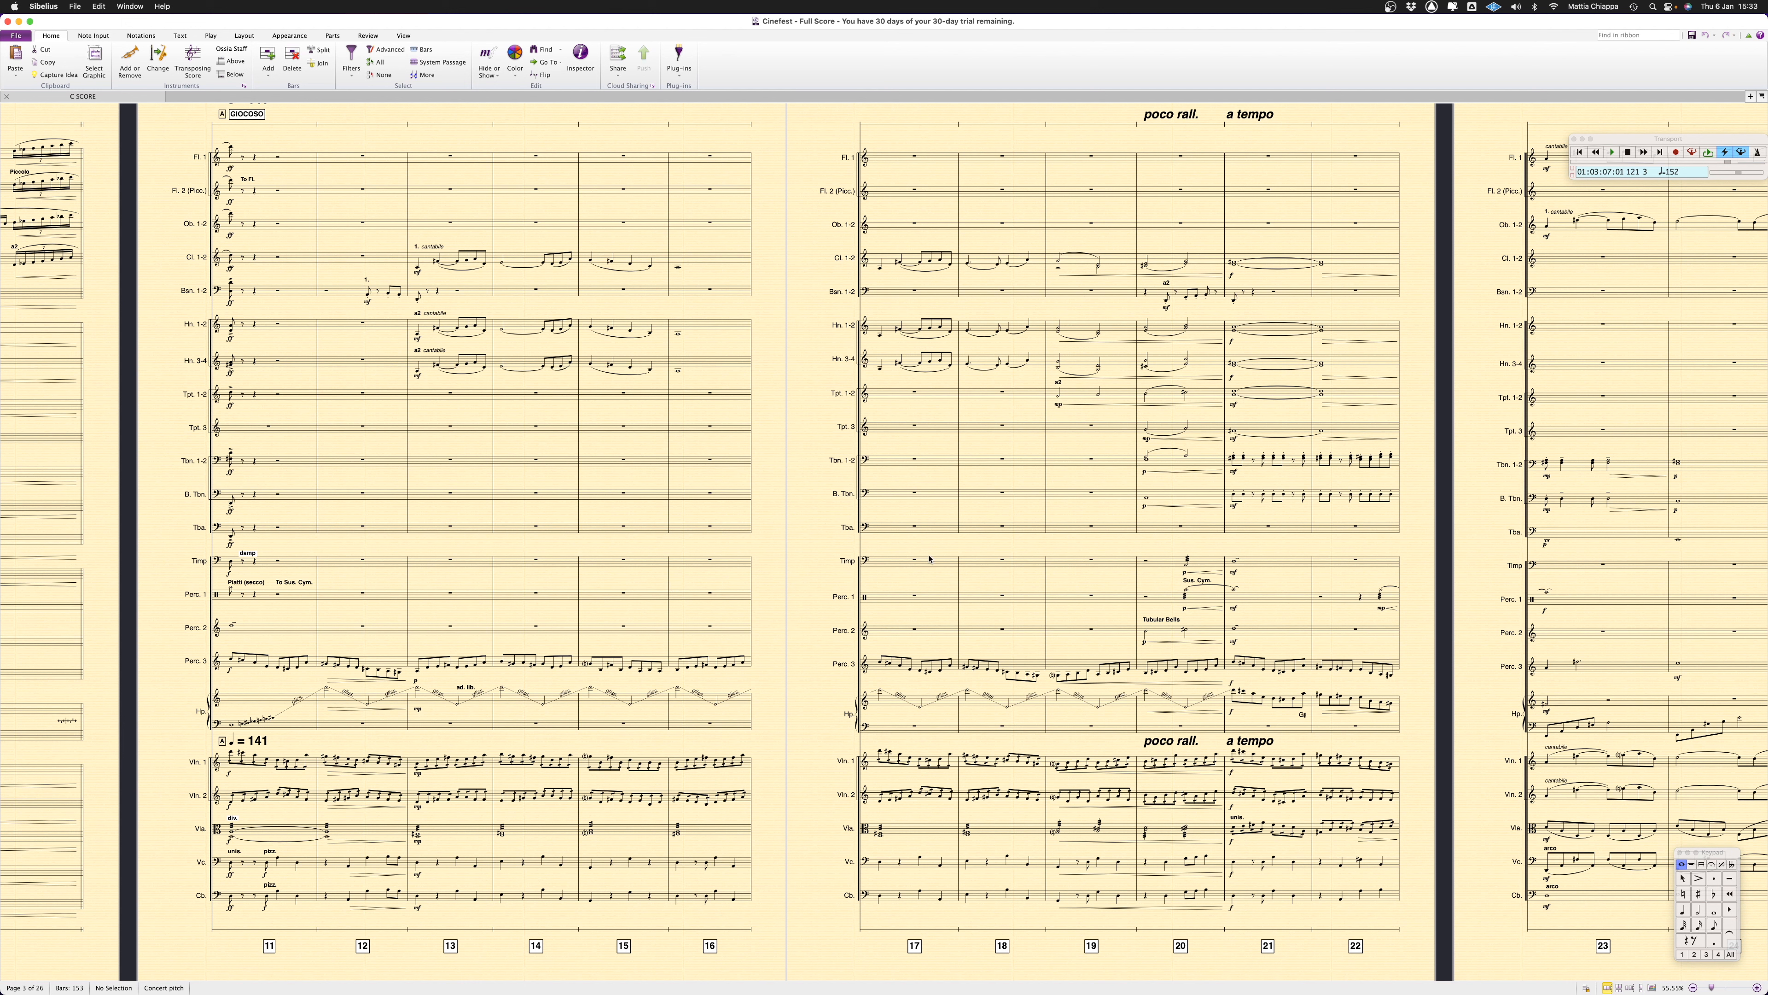
# Open the Violin I part and look through the layout, tempo markings and dynamics on its pages
pyautogui.click(1753, 97)
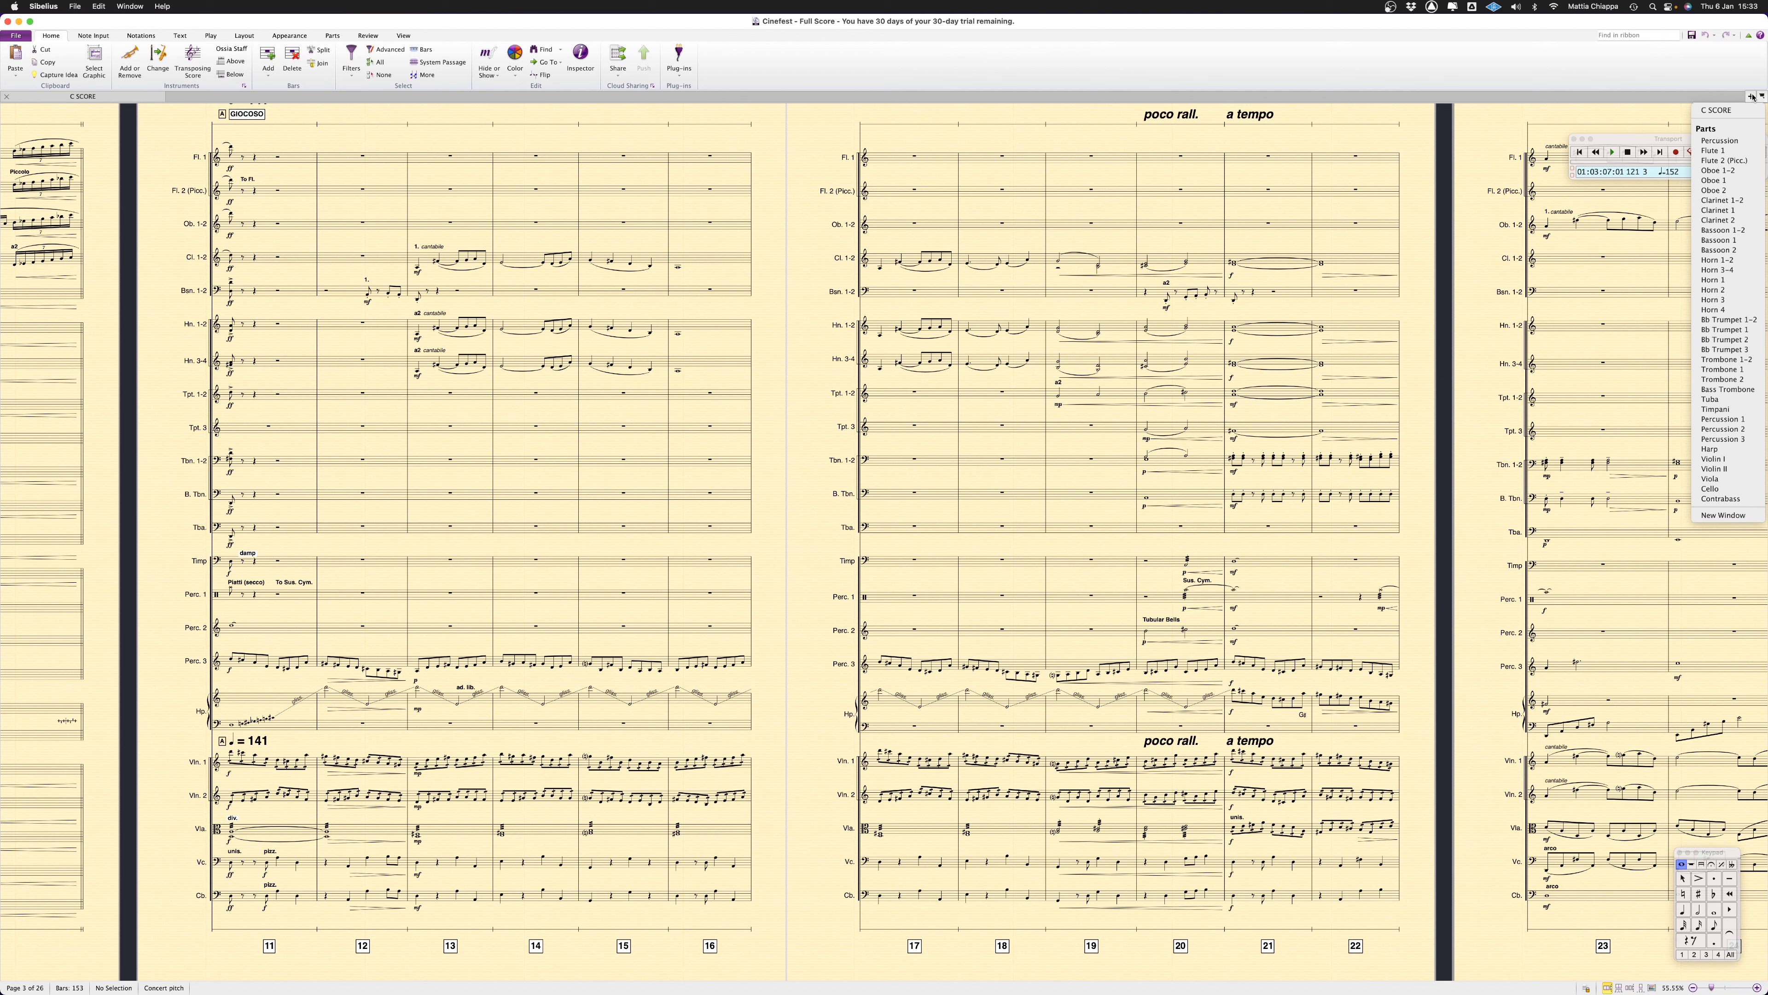
pyautogui.click(1744, 459)
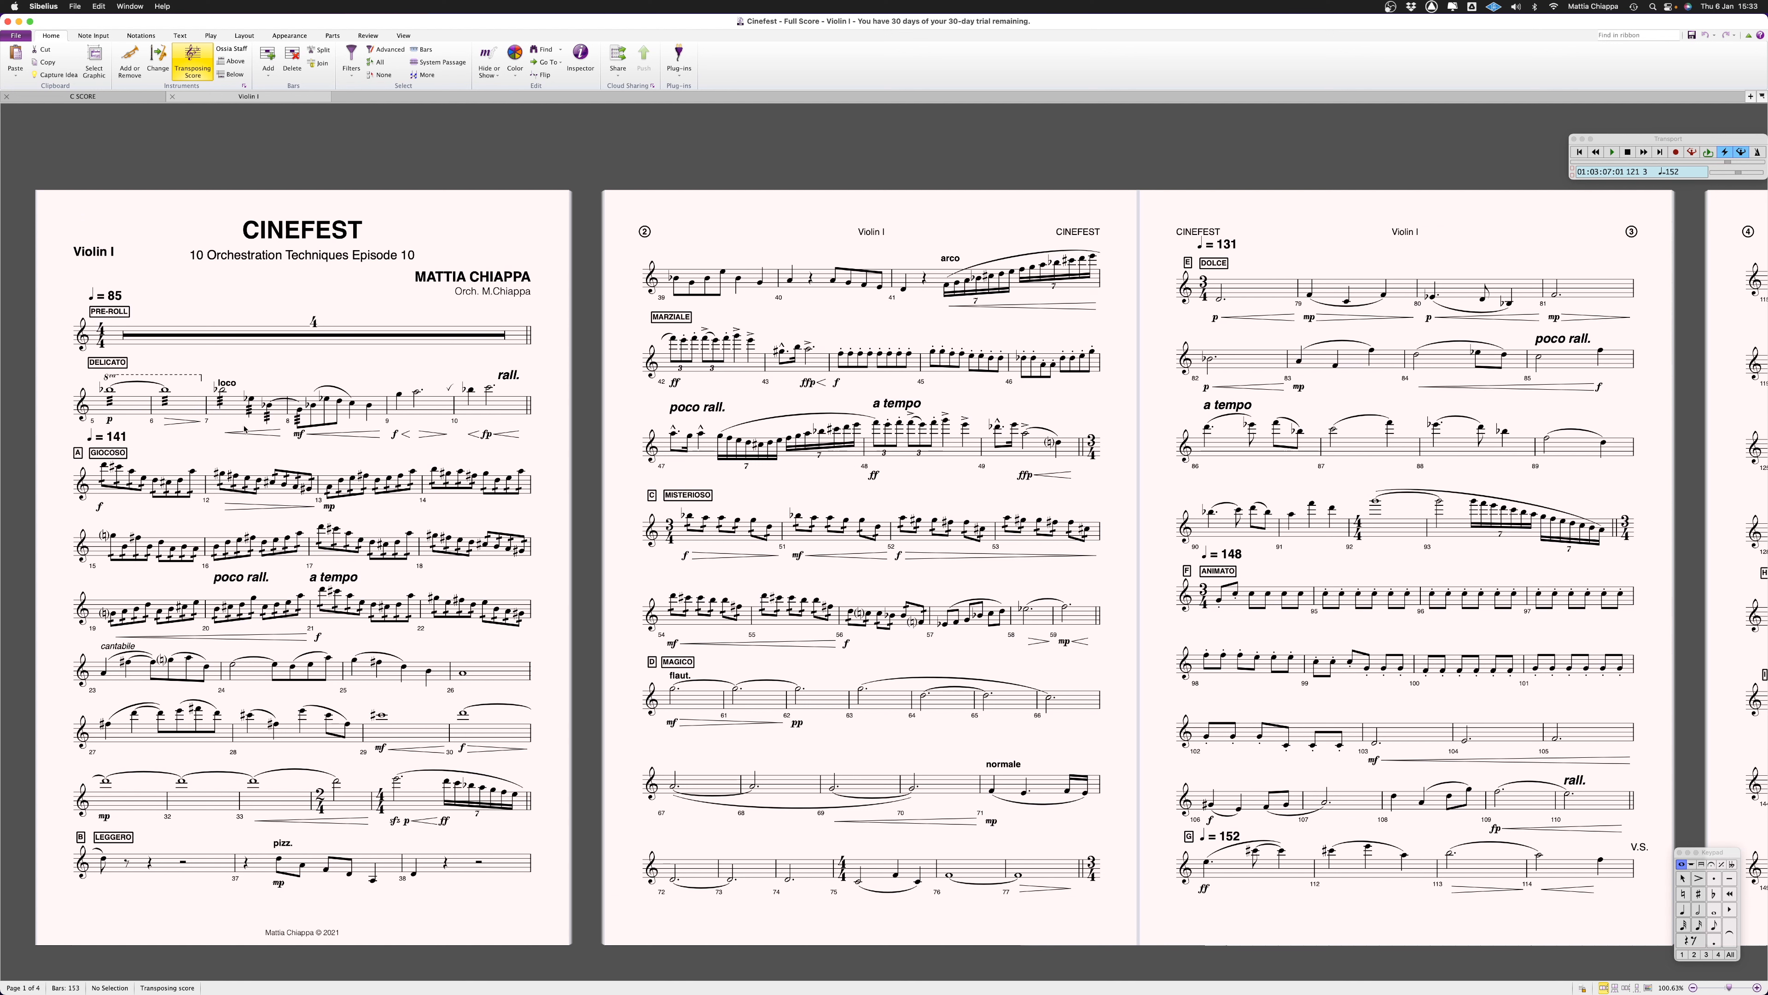
pyautogui.scroll(-2, 456, 568)
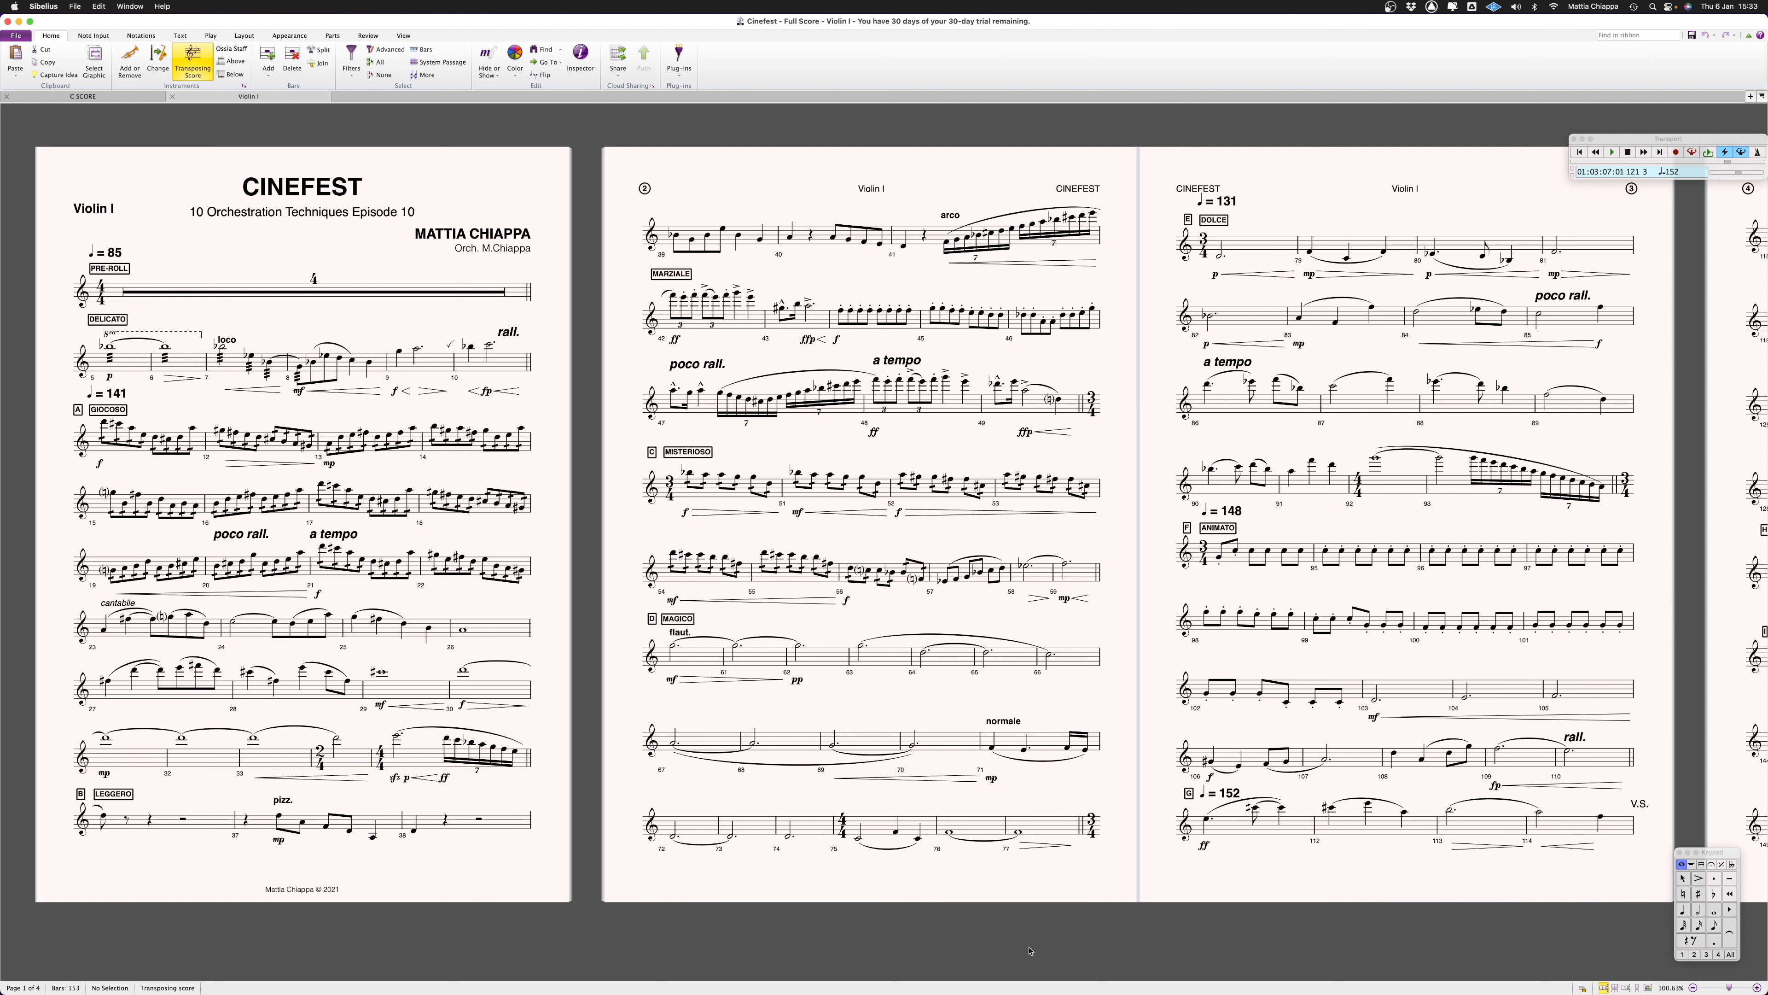
pyautogui.hscroll(5, 508, 838)
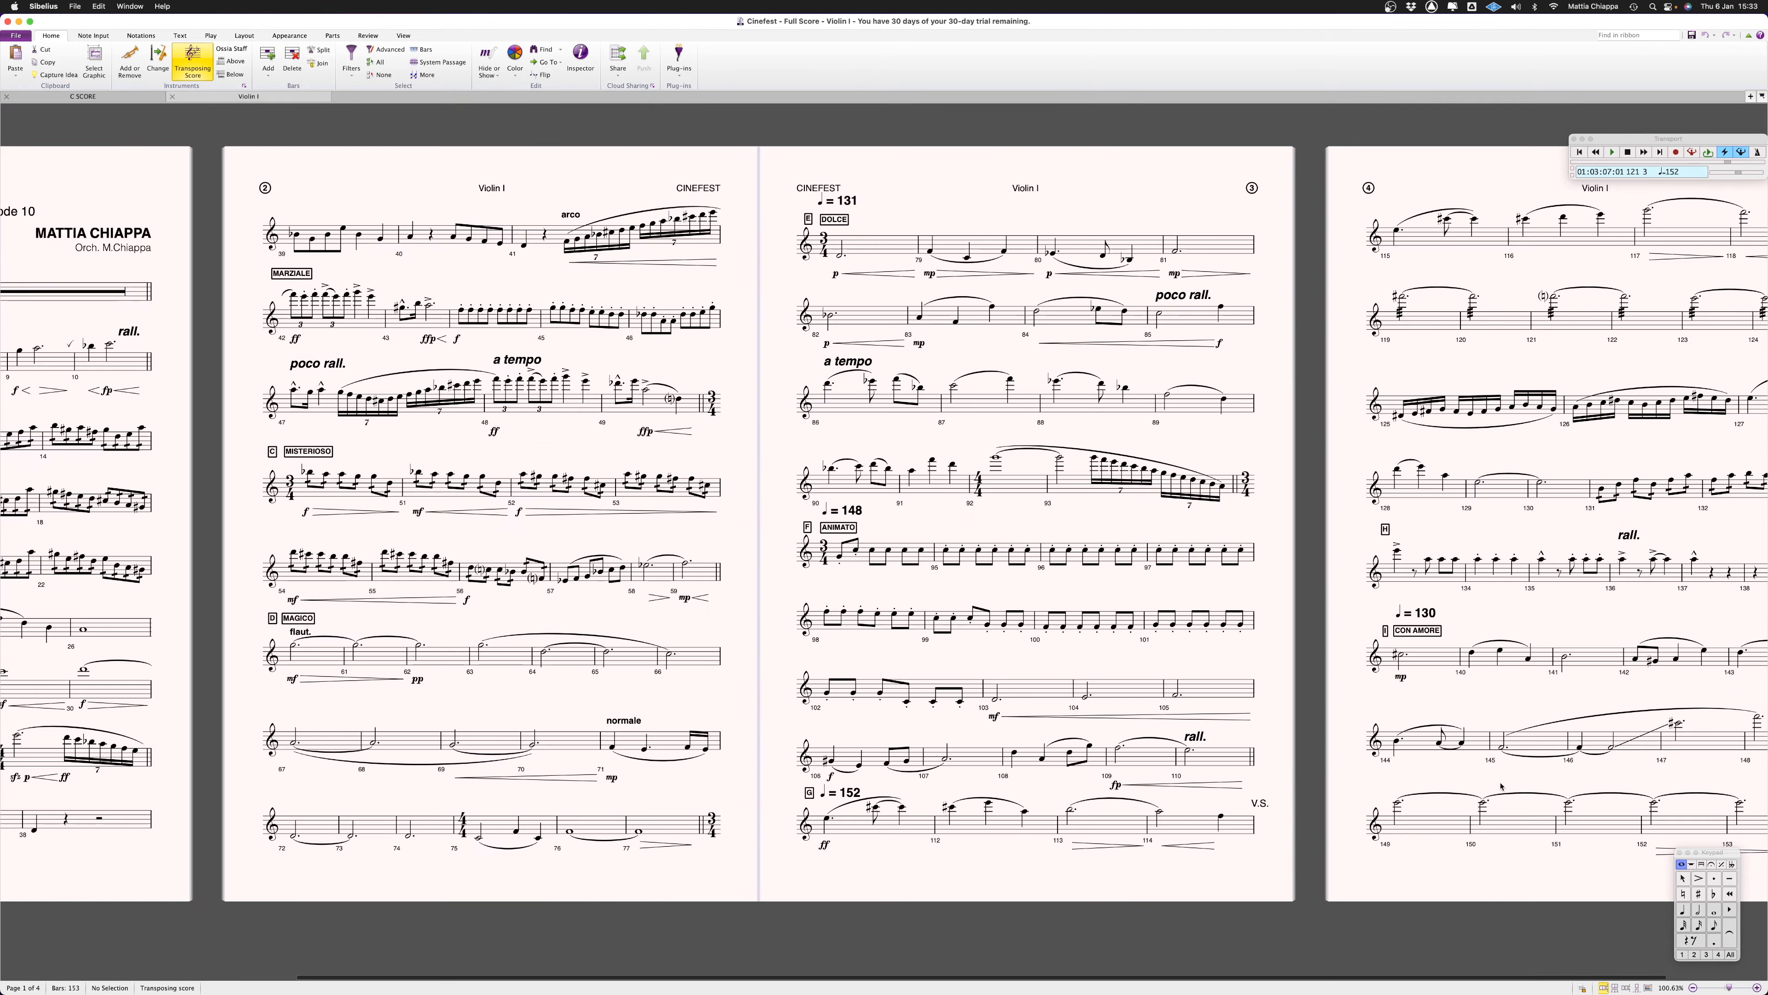
pyautogui.hscroll(-3, 1054, 776)
pyautogui.scroll(1, 1054, 775)
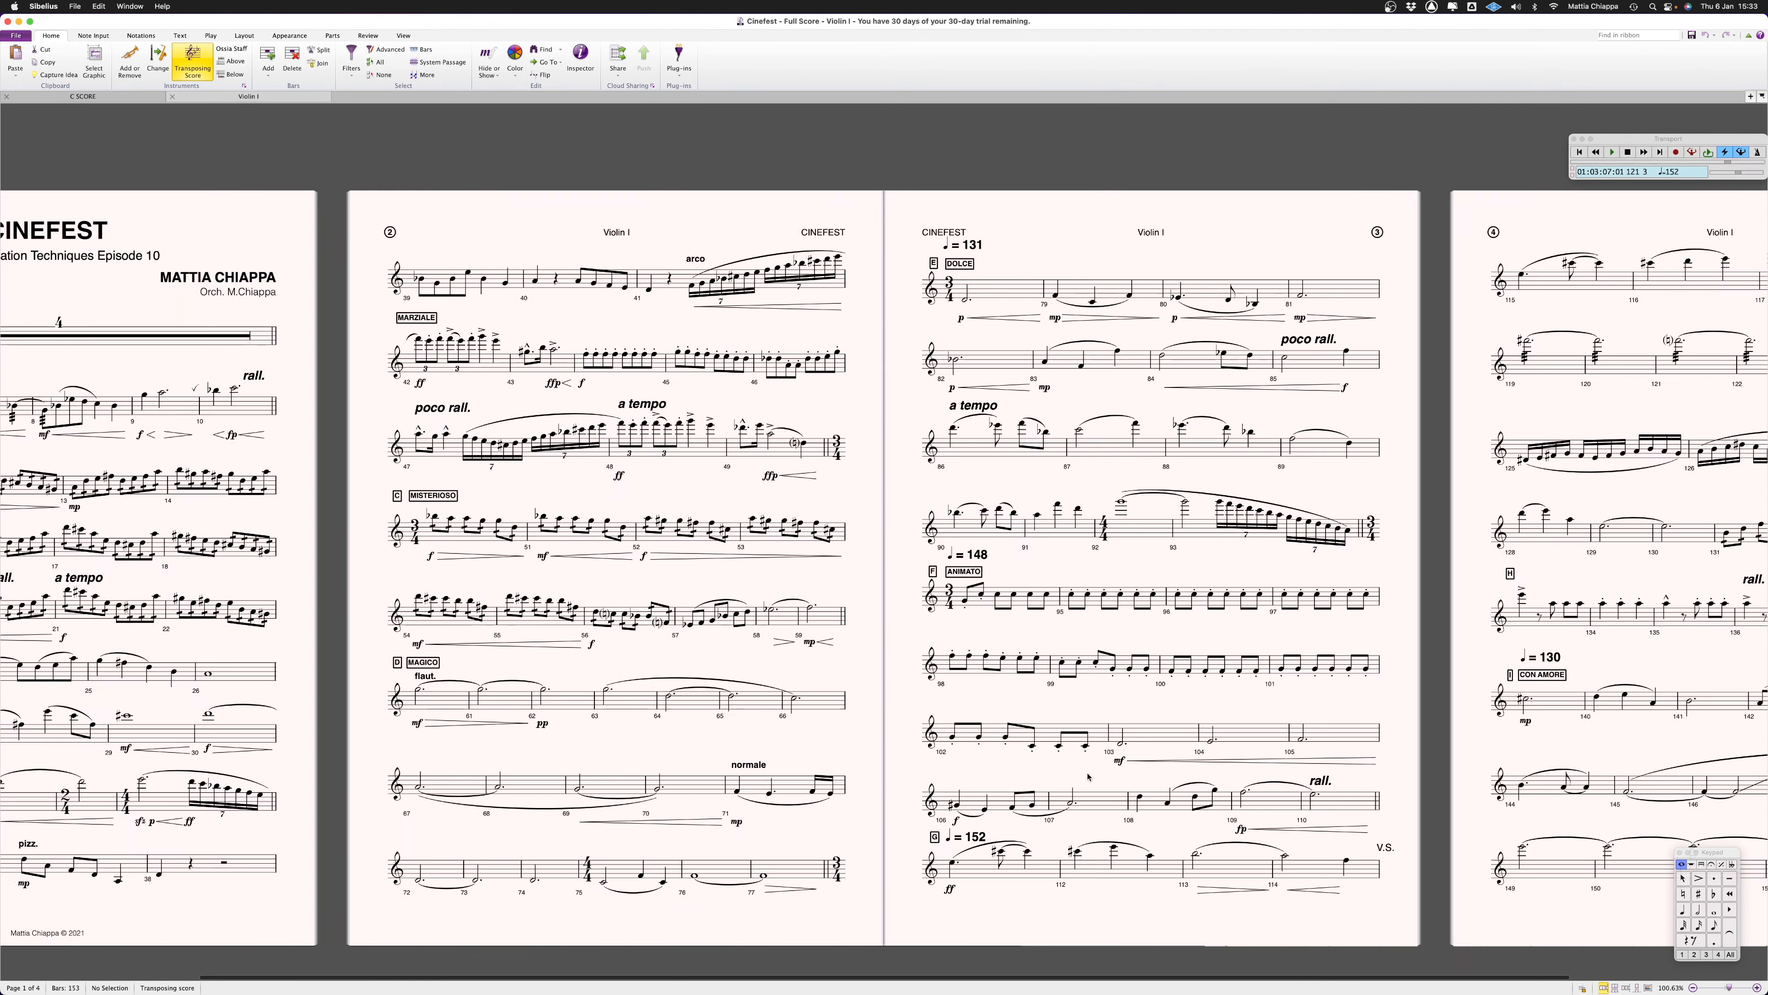
pyautogui.hscroll(-4, 516, 673)
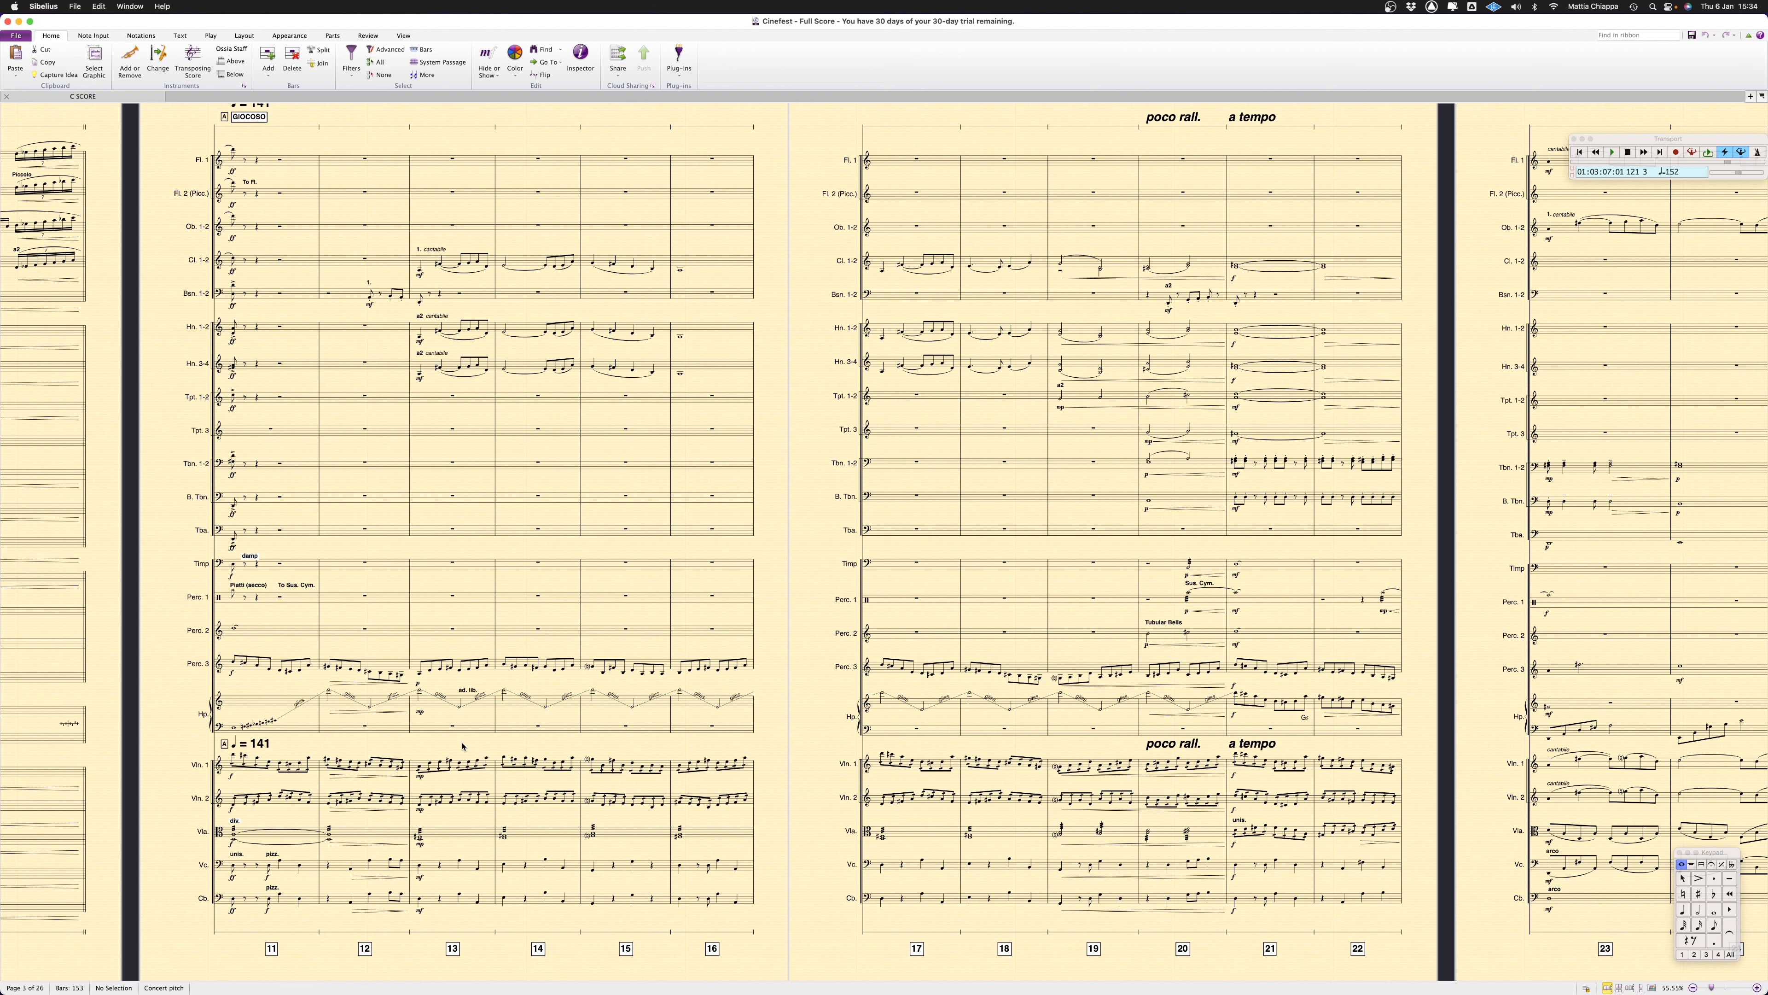
# View the combined Horn 1-2 part, starting from its staff at bar 17, and return to the full score
pyautogui.hscroll(5, 556, 383)
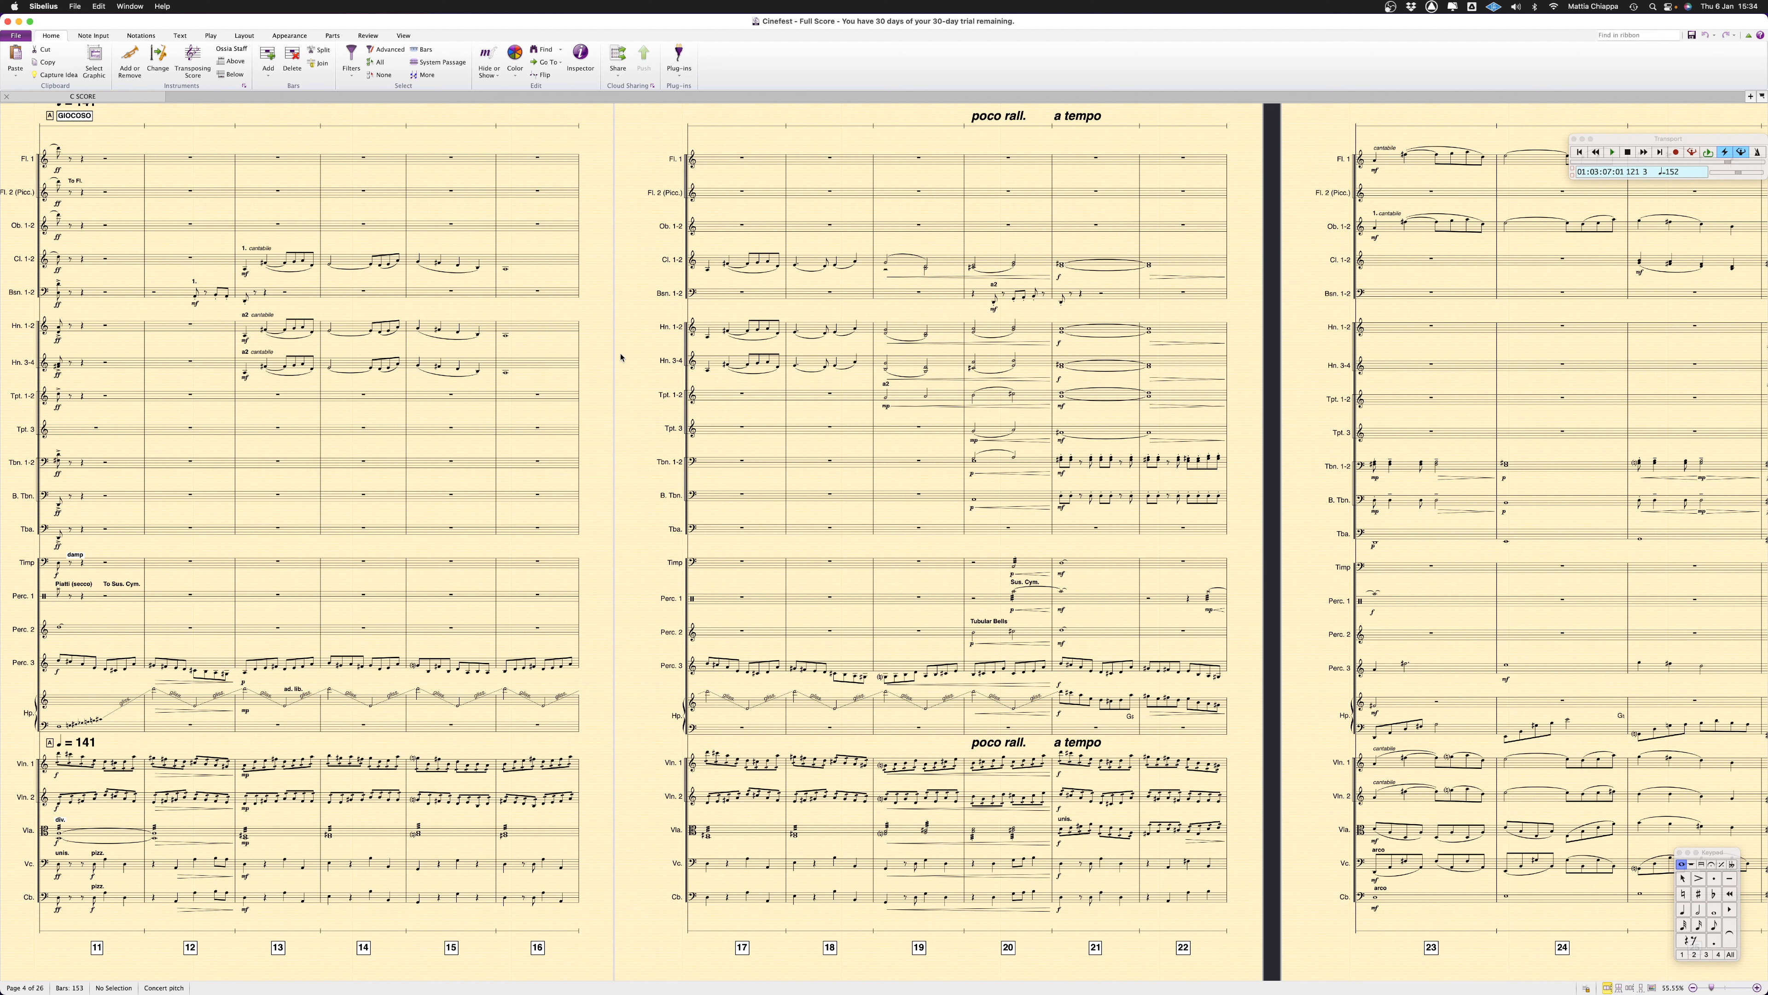
pyautogui.click(715, 330)
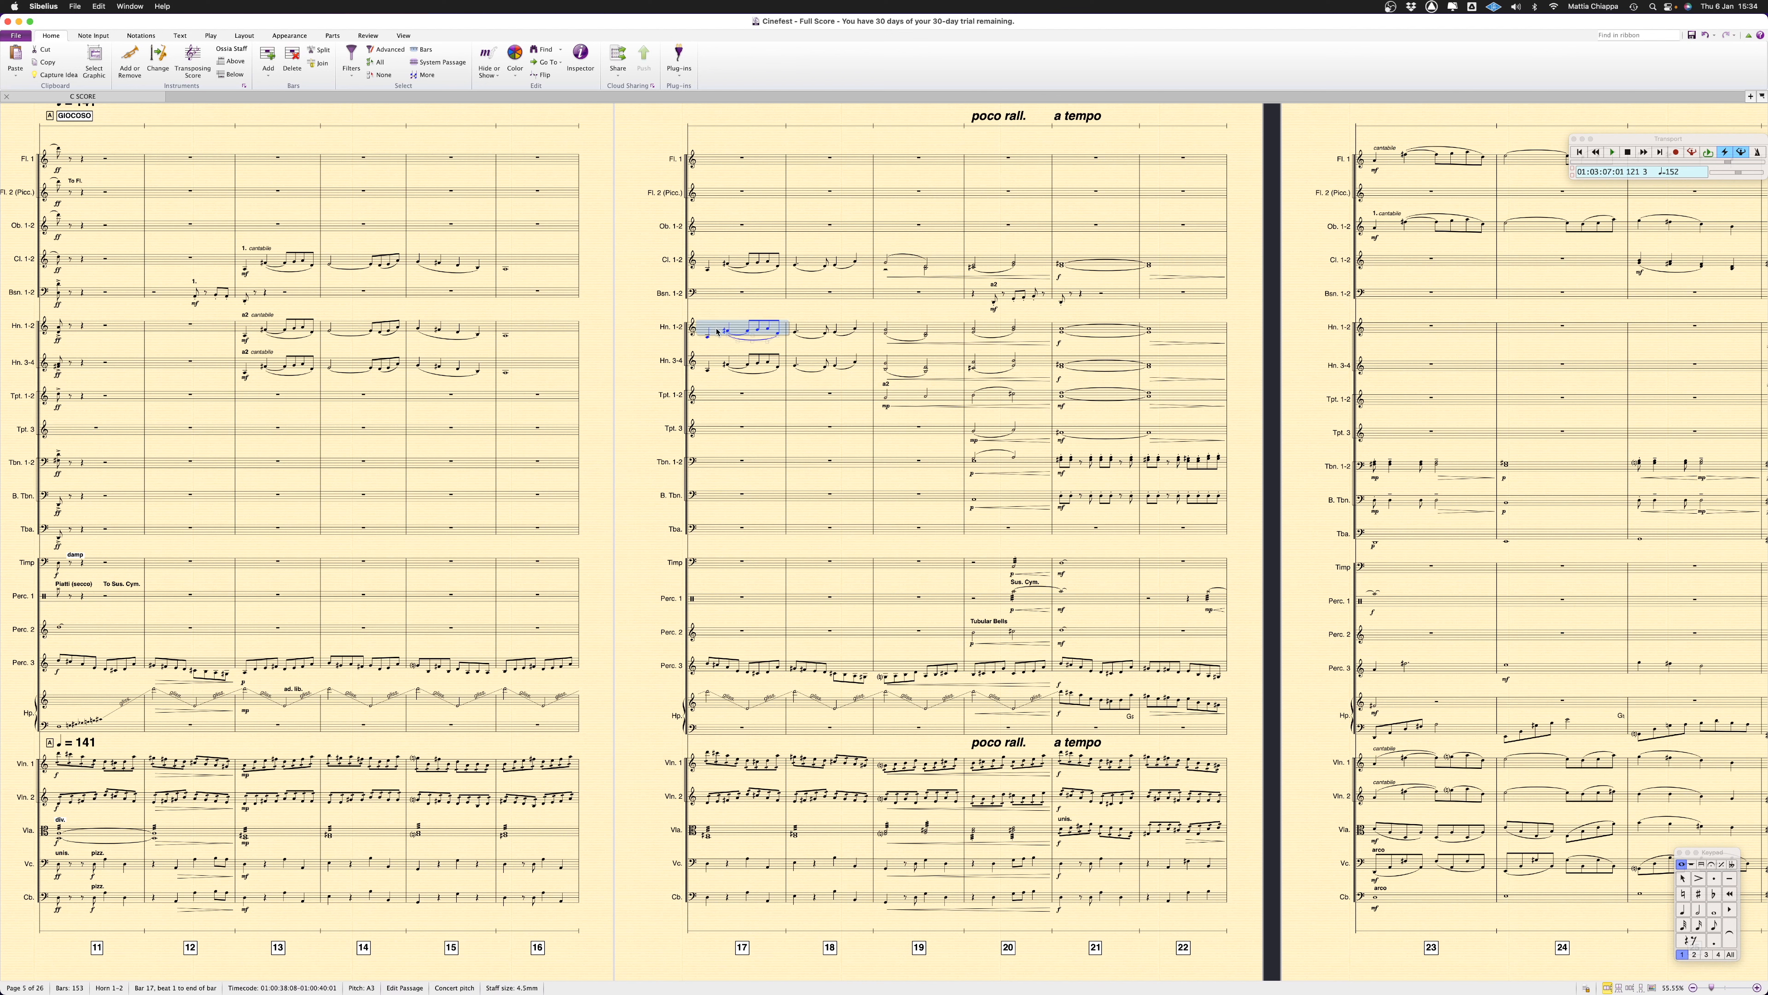
pyautogui.click(1750, 97)
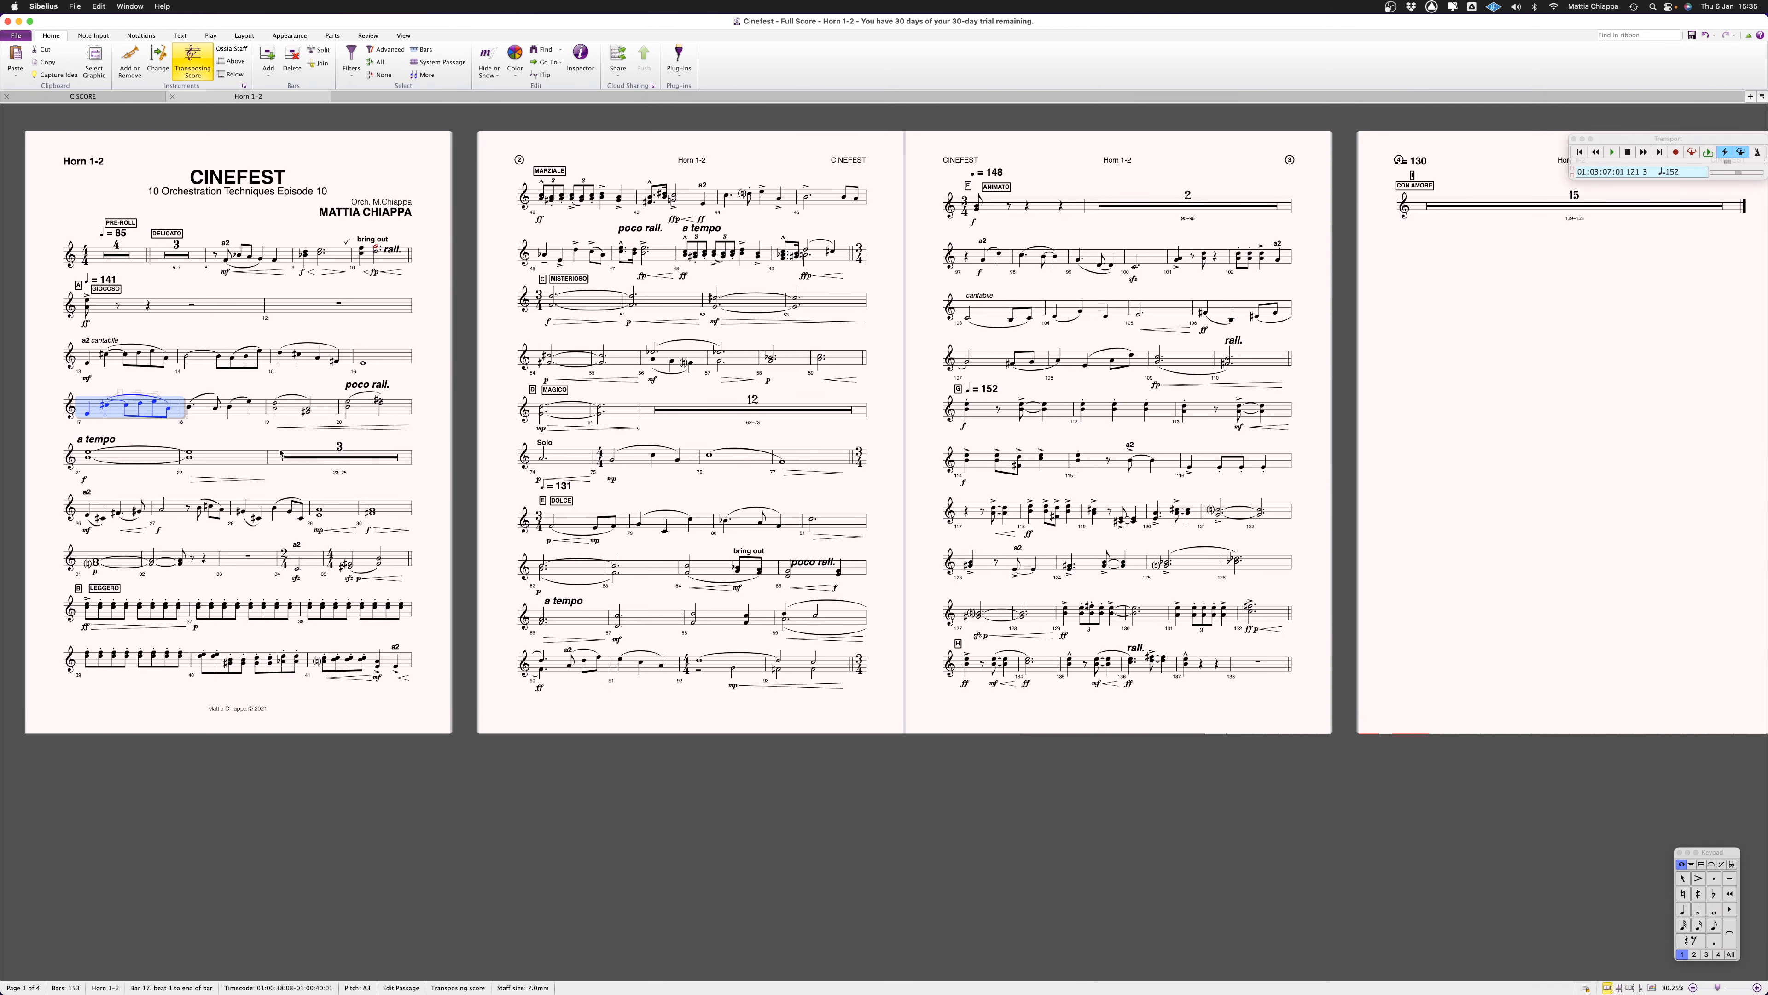
pyautogui.press('Escape')
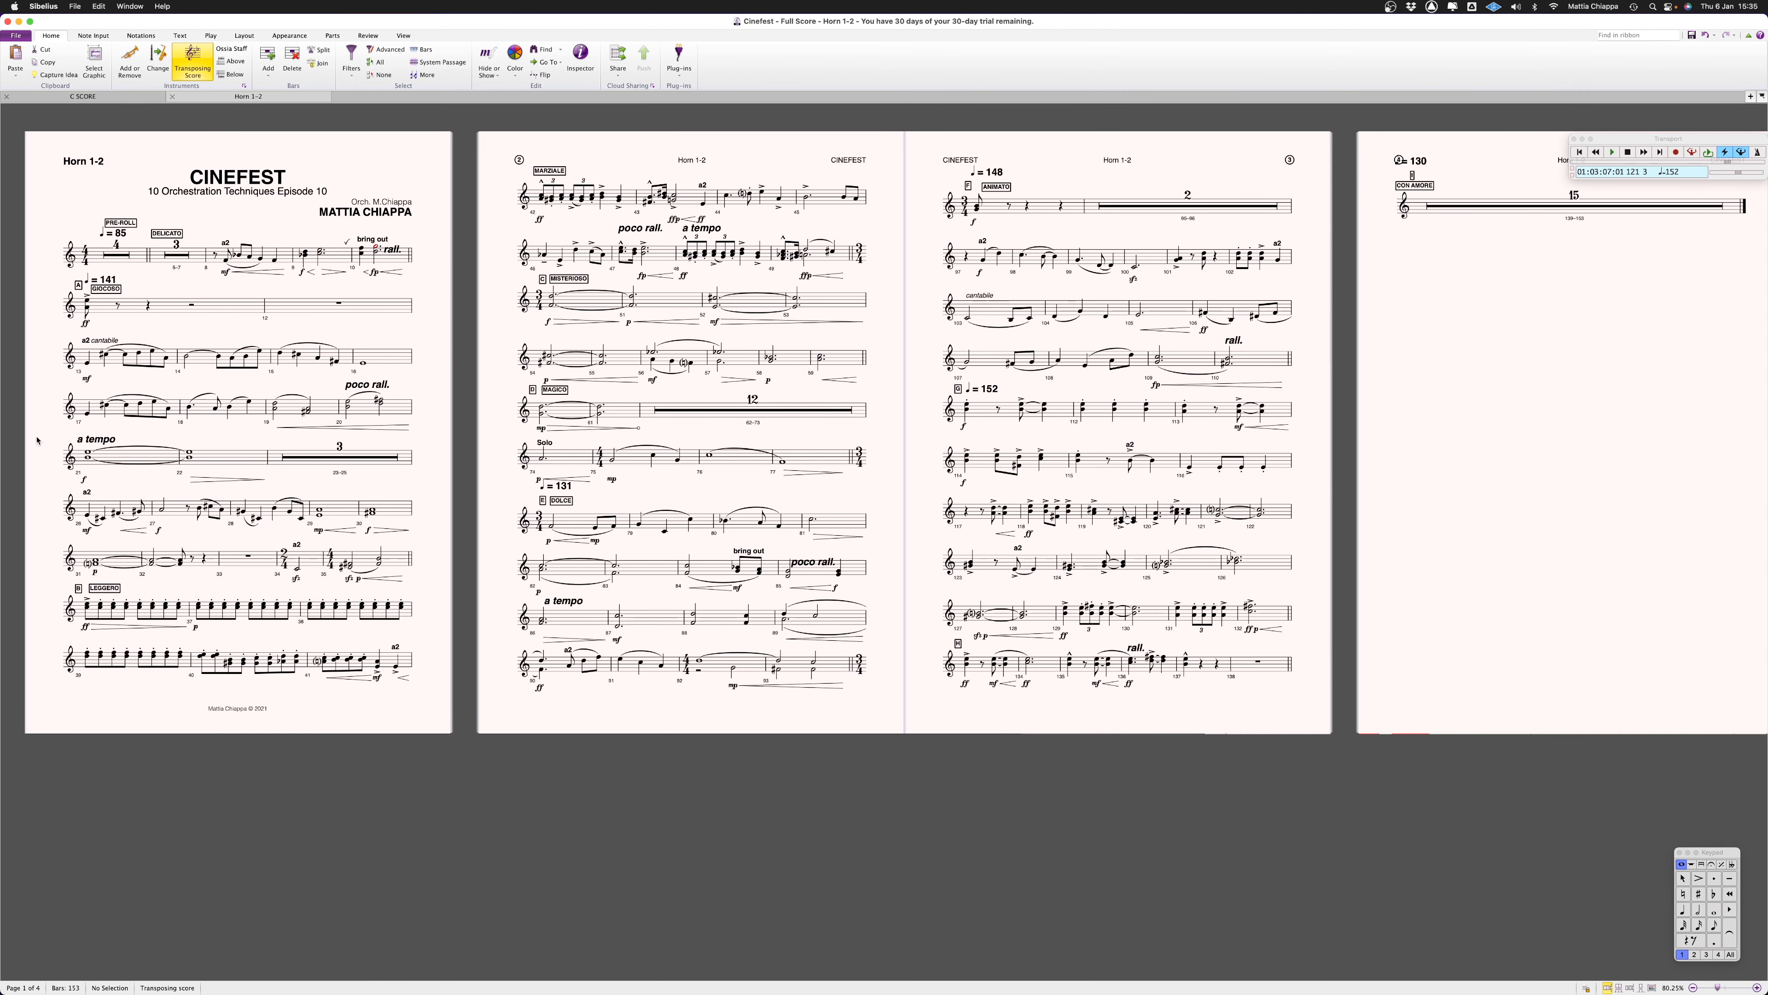
pyautogui.press('w')
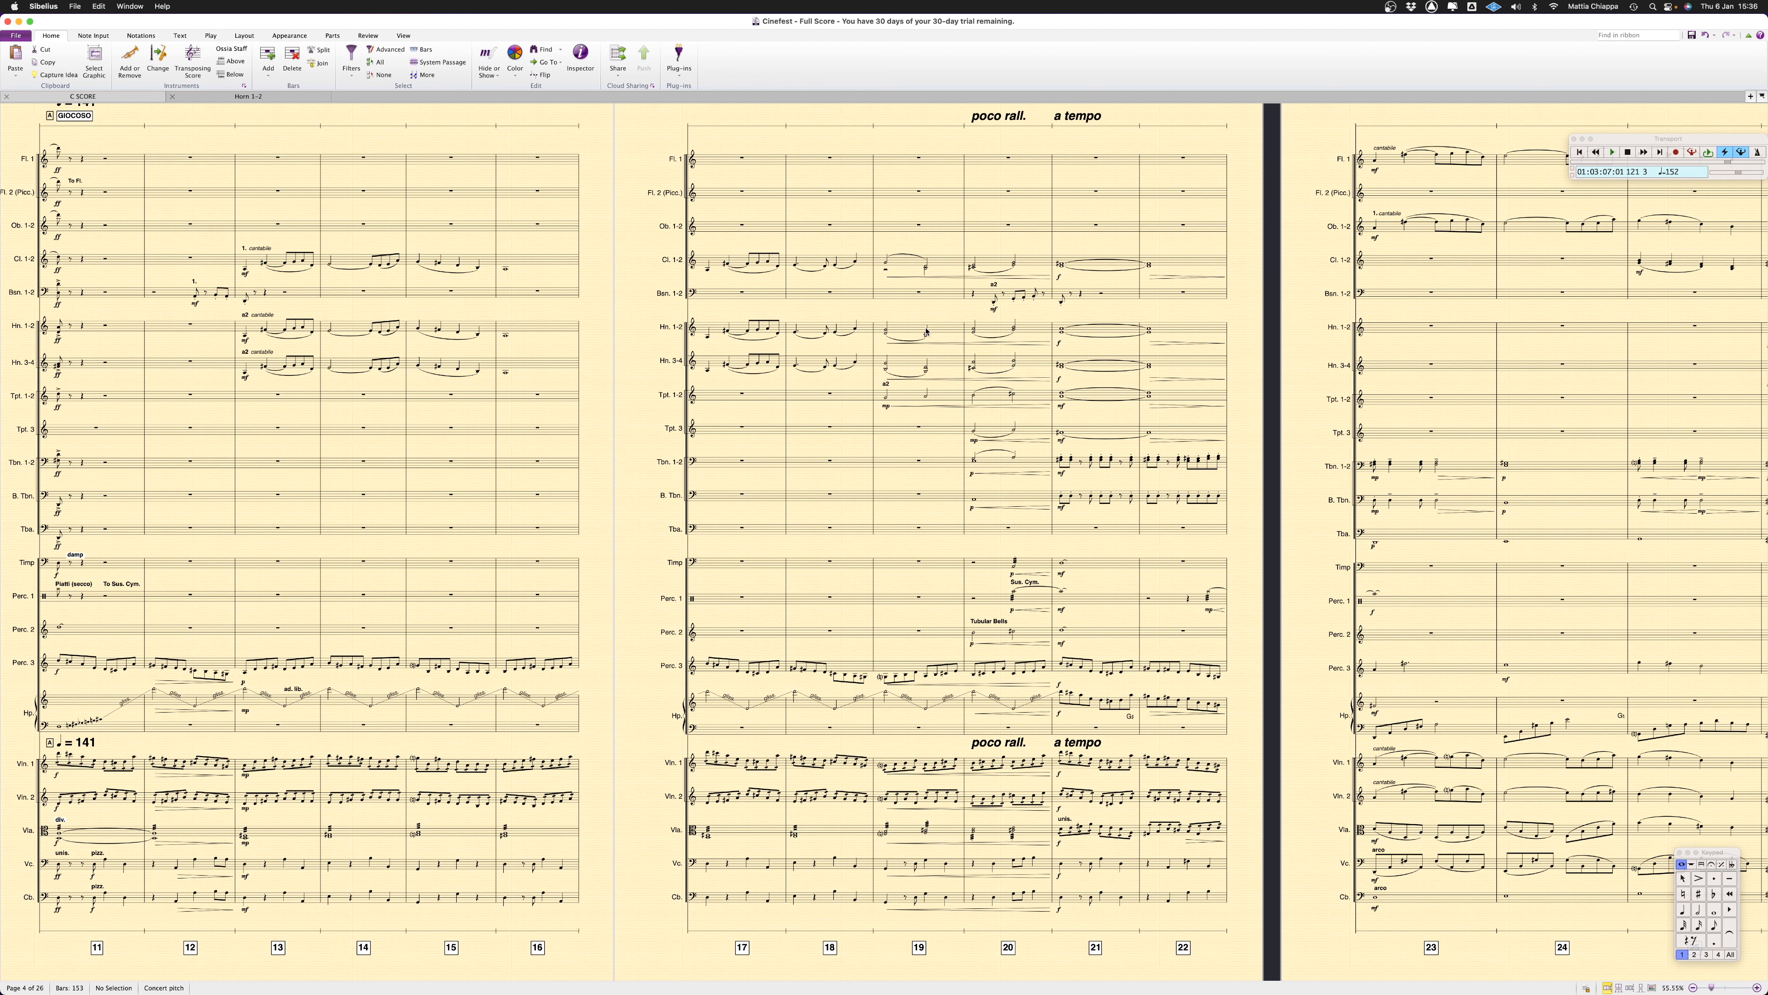
# Examine the Horn 1-2 "a2" marking at bar 13 and close the Horn 1-2 part
pyautogui.click(246, 317)
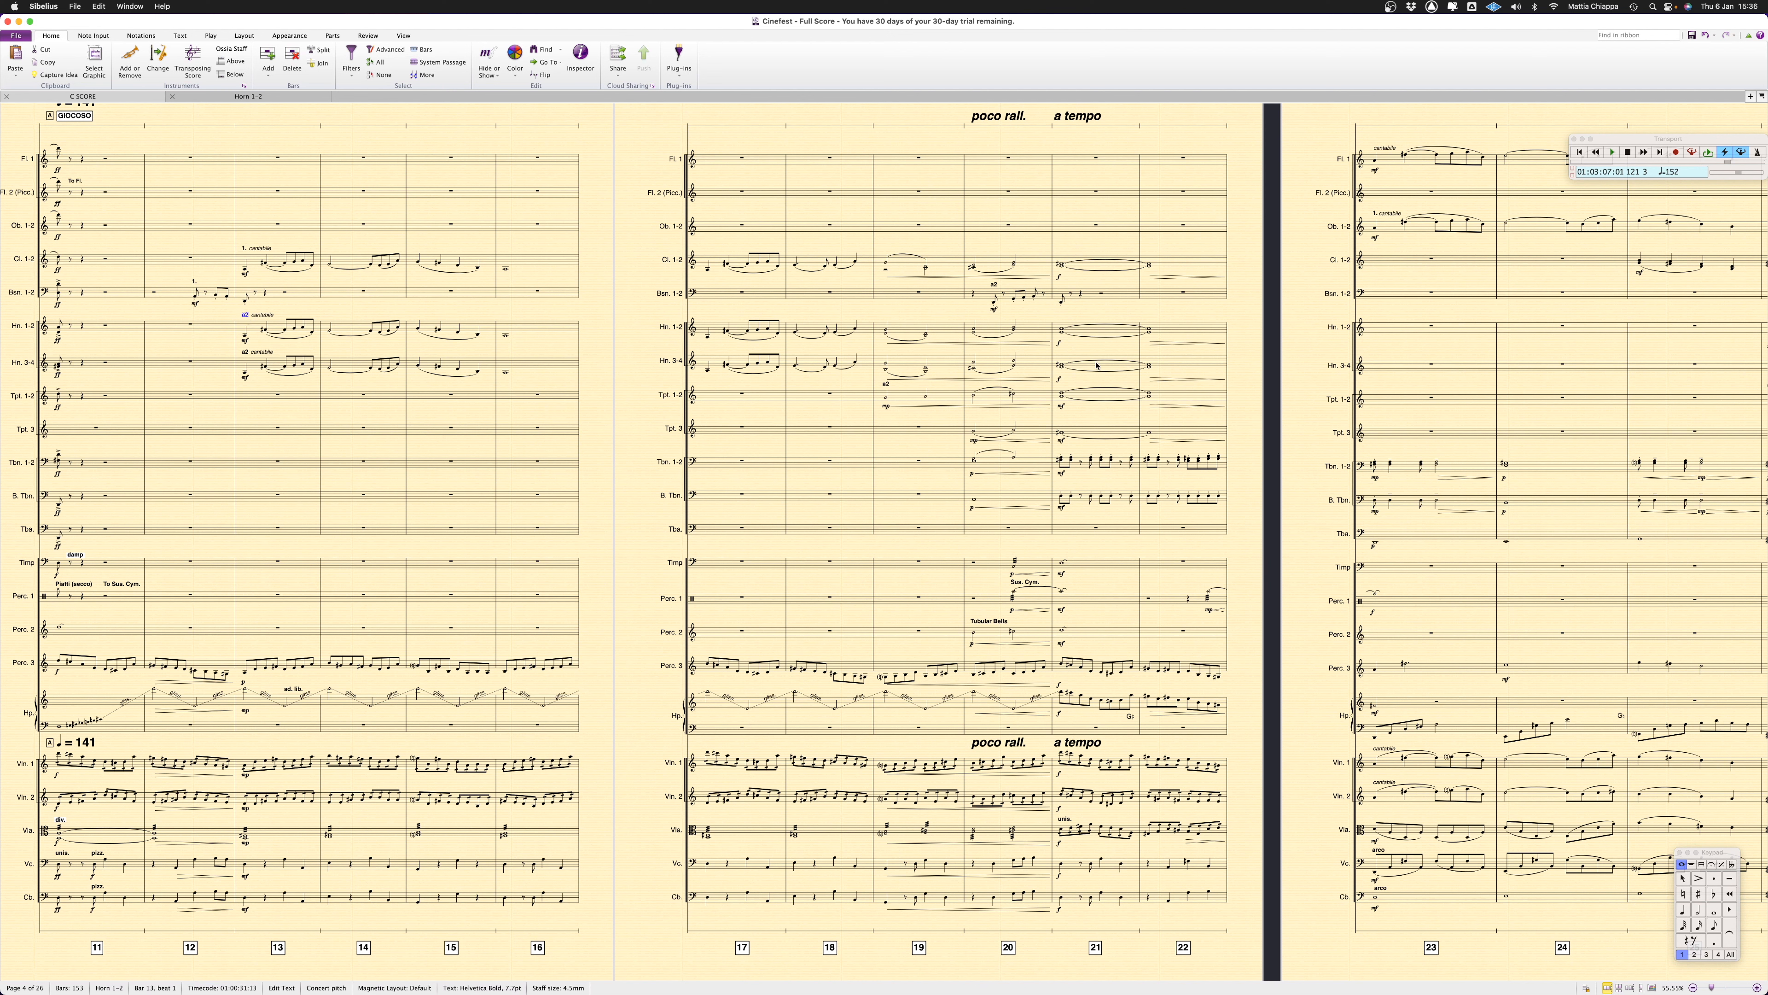
pyautogui.hscroll(1, 1063, 365)
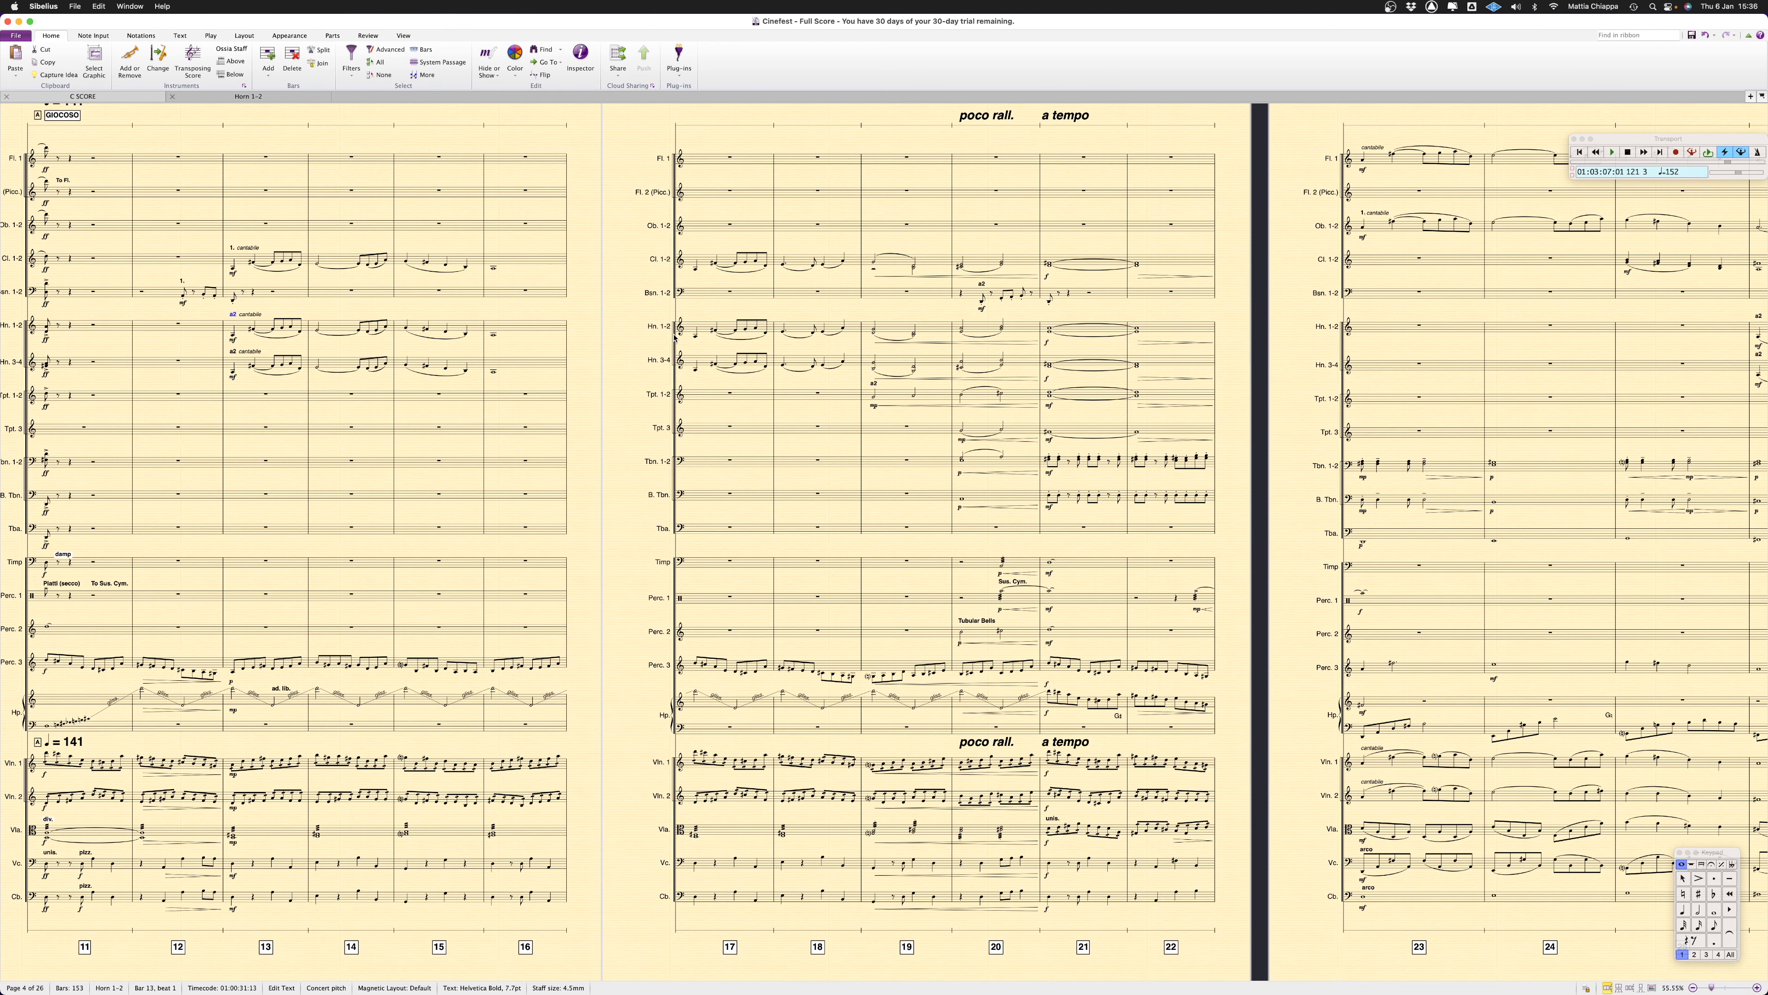
pyautogui.click(173, 97)
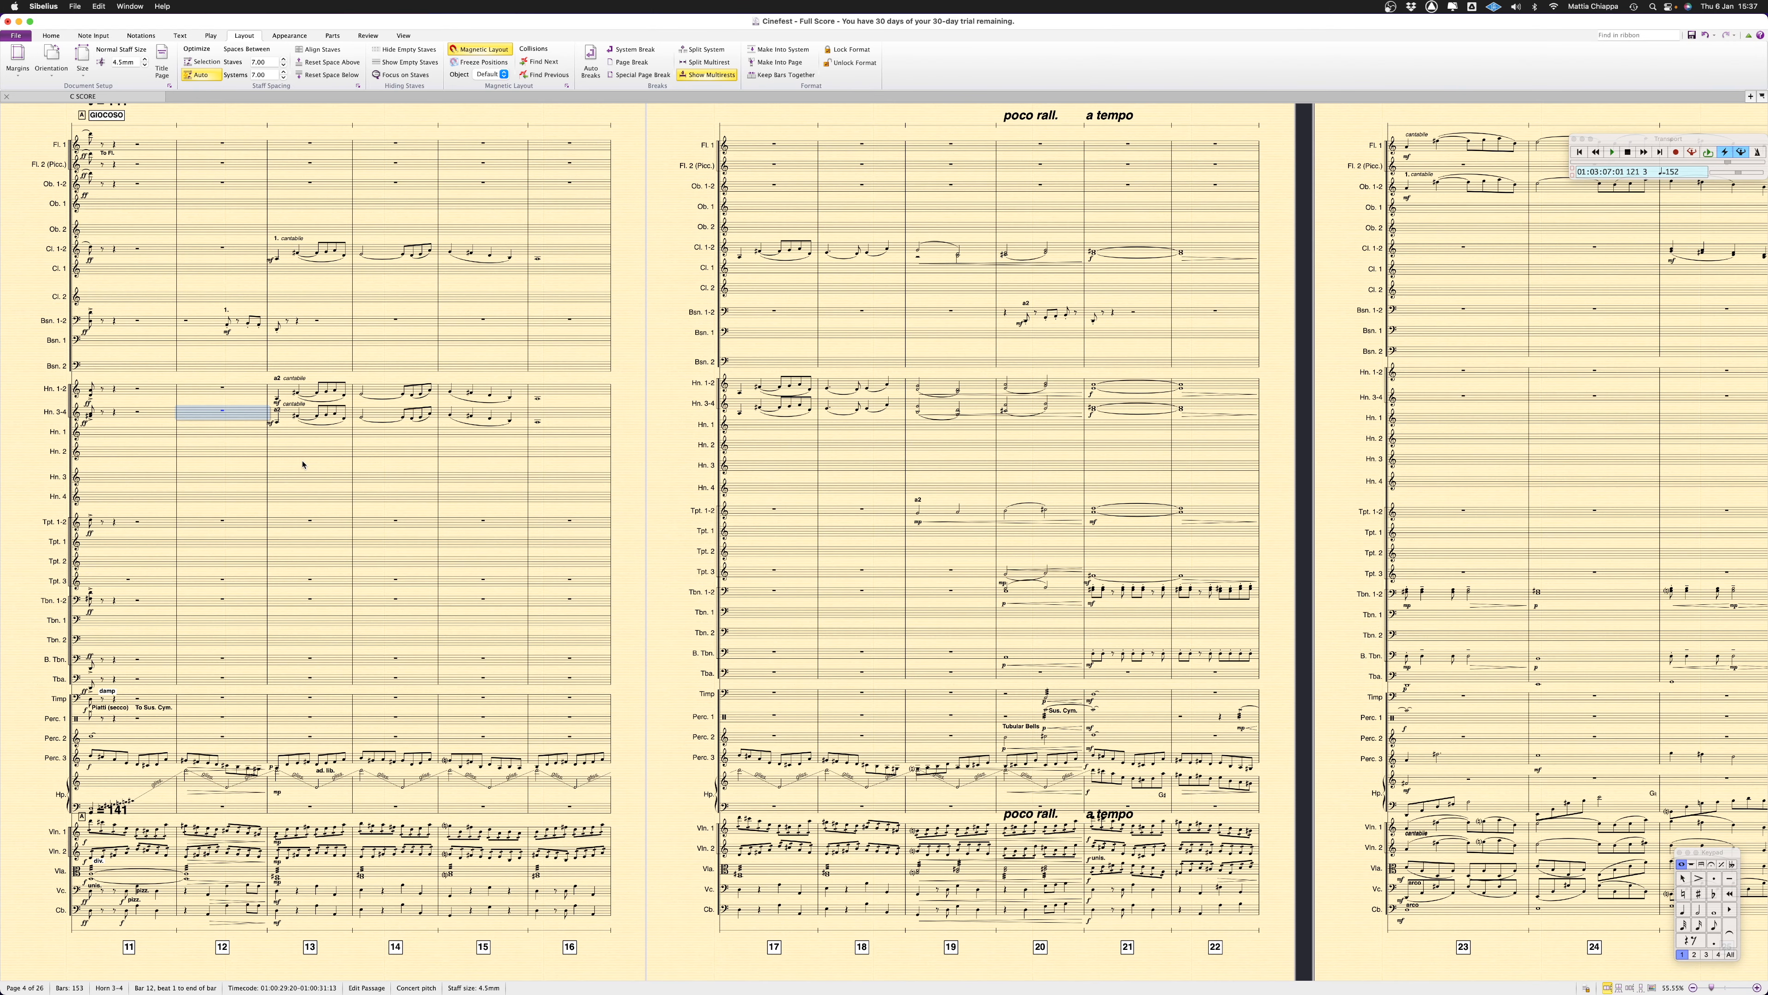
# Toggle the visibility of all the music on the individual Horn 1 to Horn 4 staves throughout the score
pyautogui.click(223, 438)
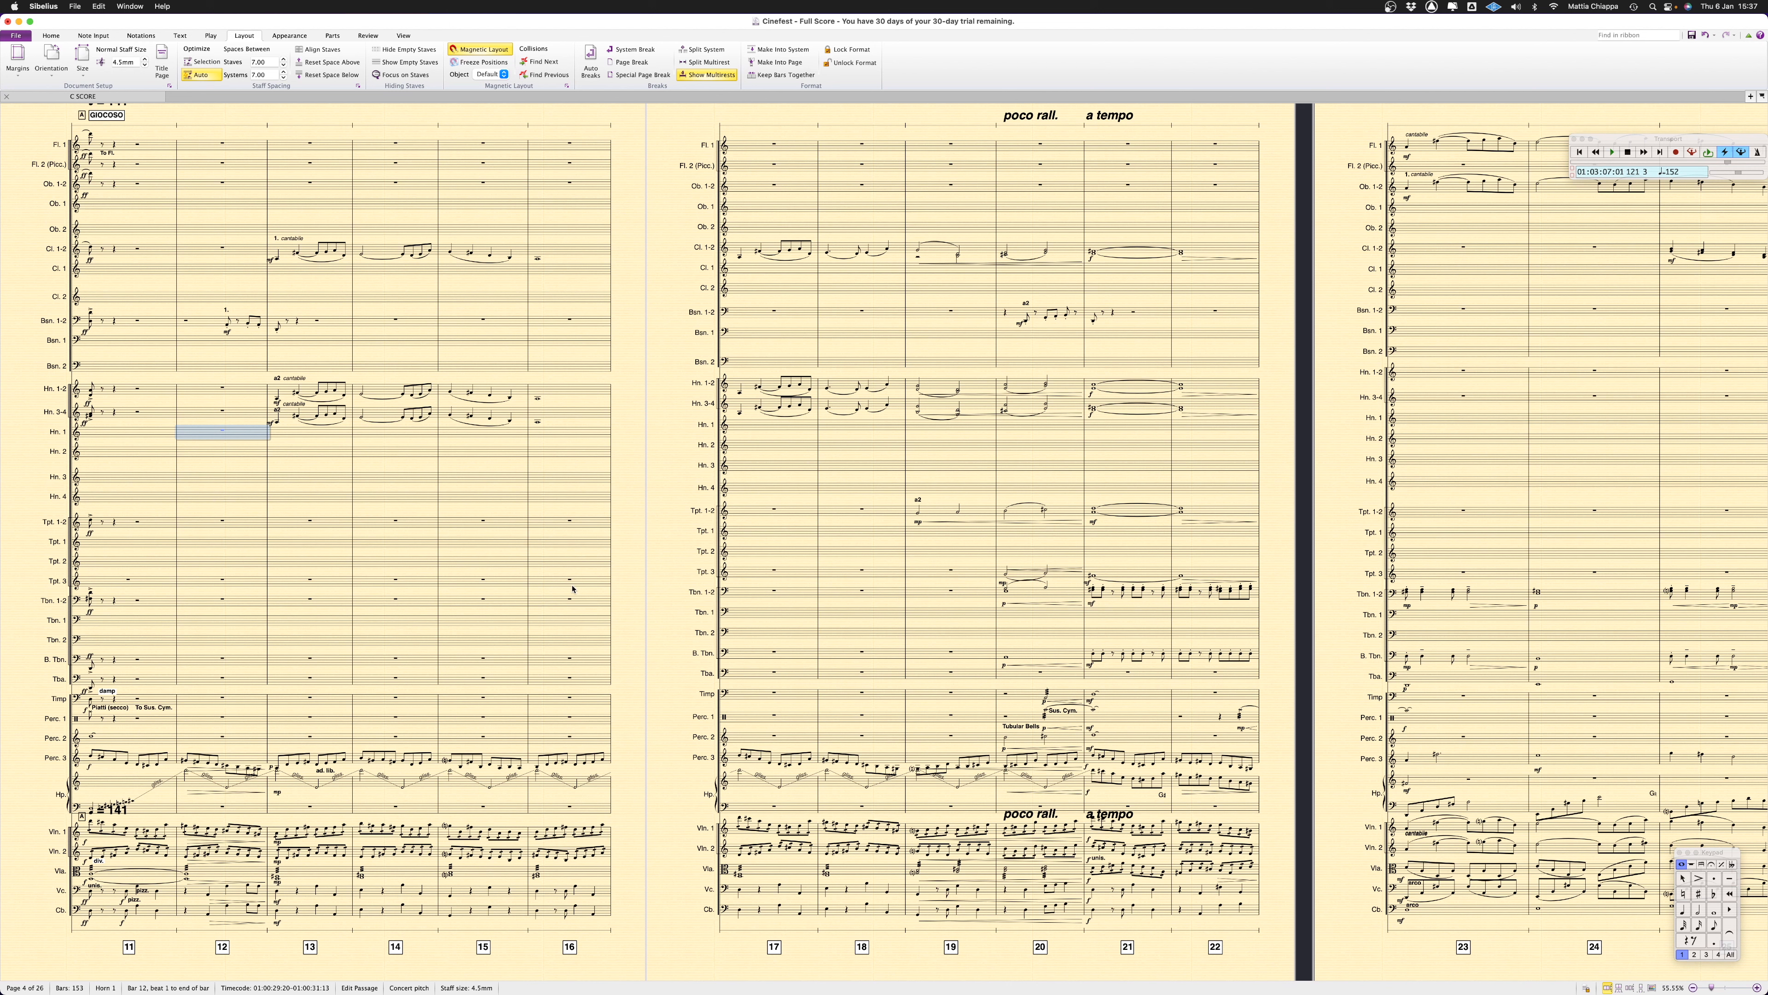
pyautogui.keyDown('shift'); pyautogui.click(206, 501); pyautogui.keyUp('shift')
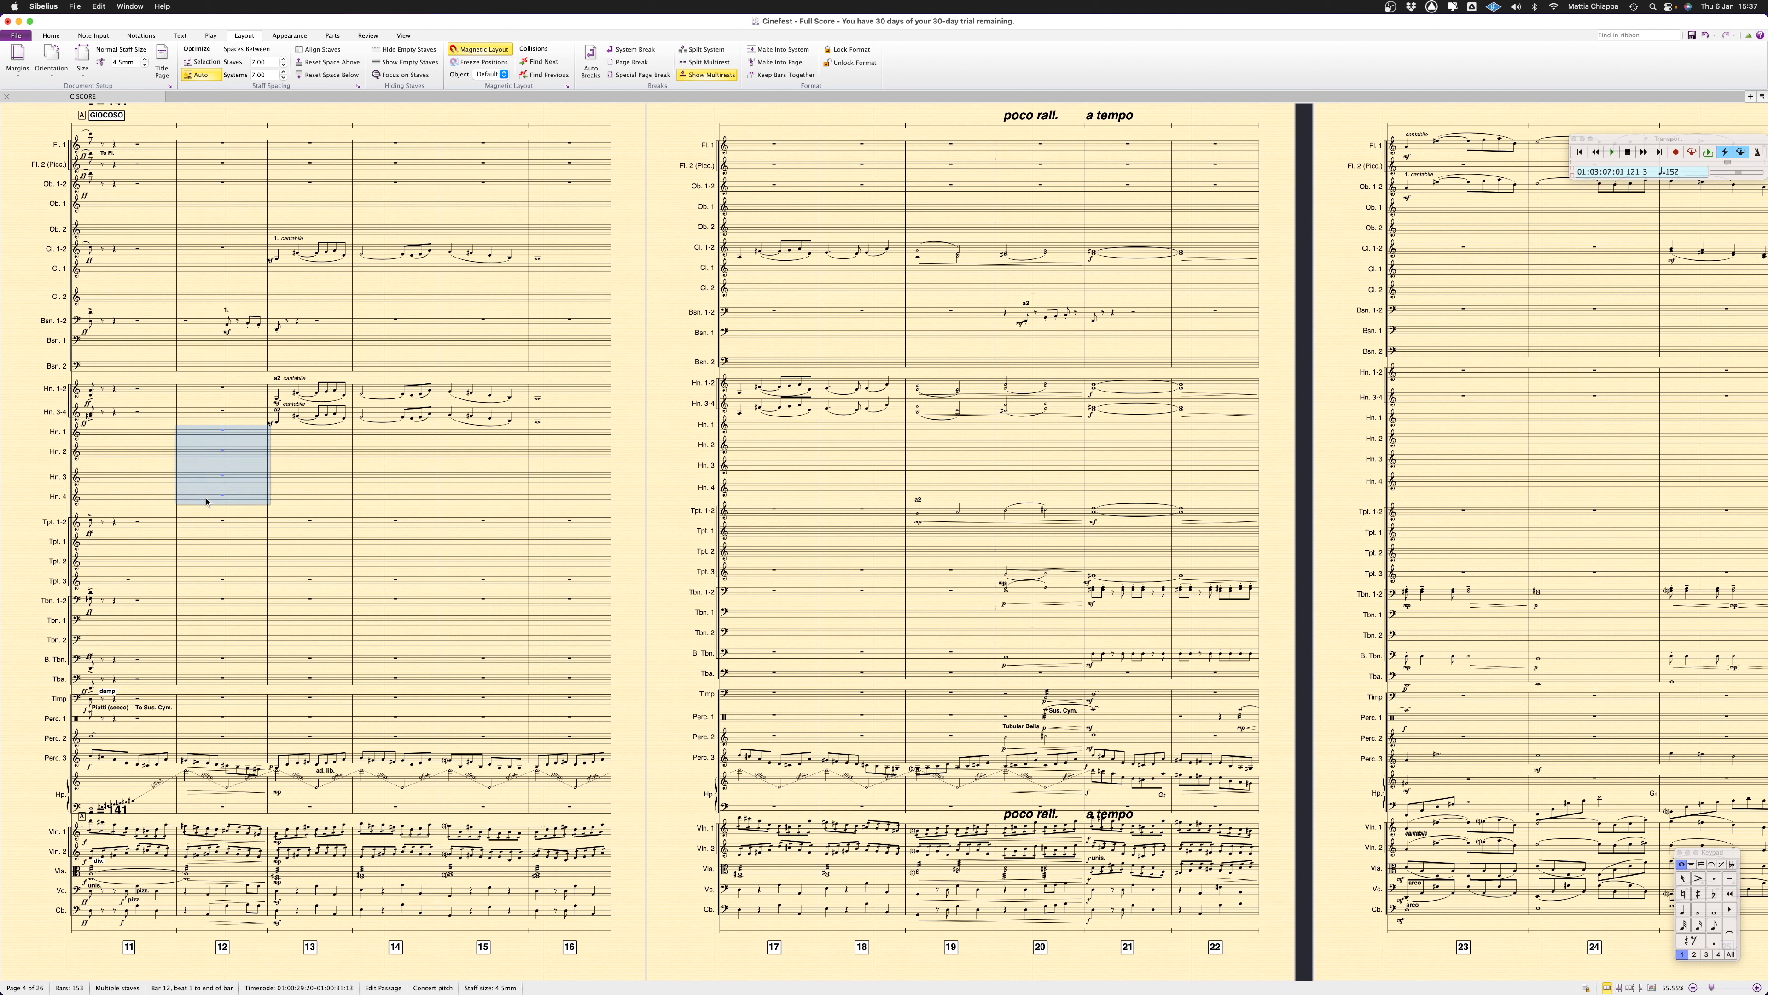
pyautogui.press('super+shift+a')
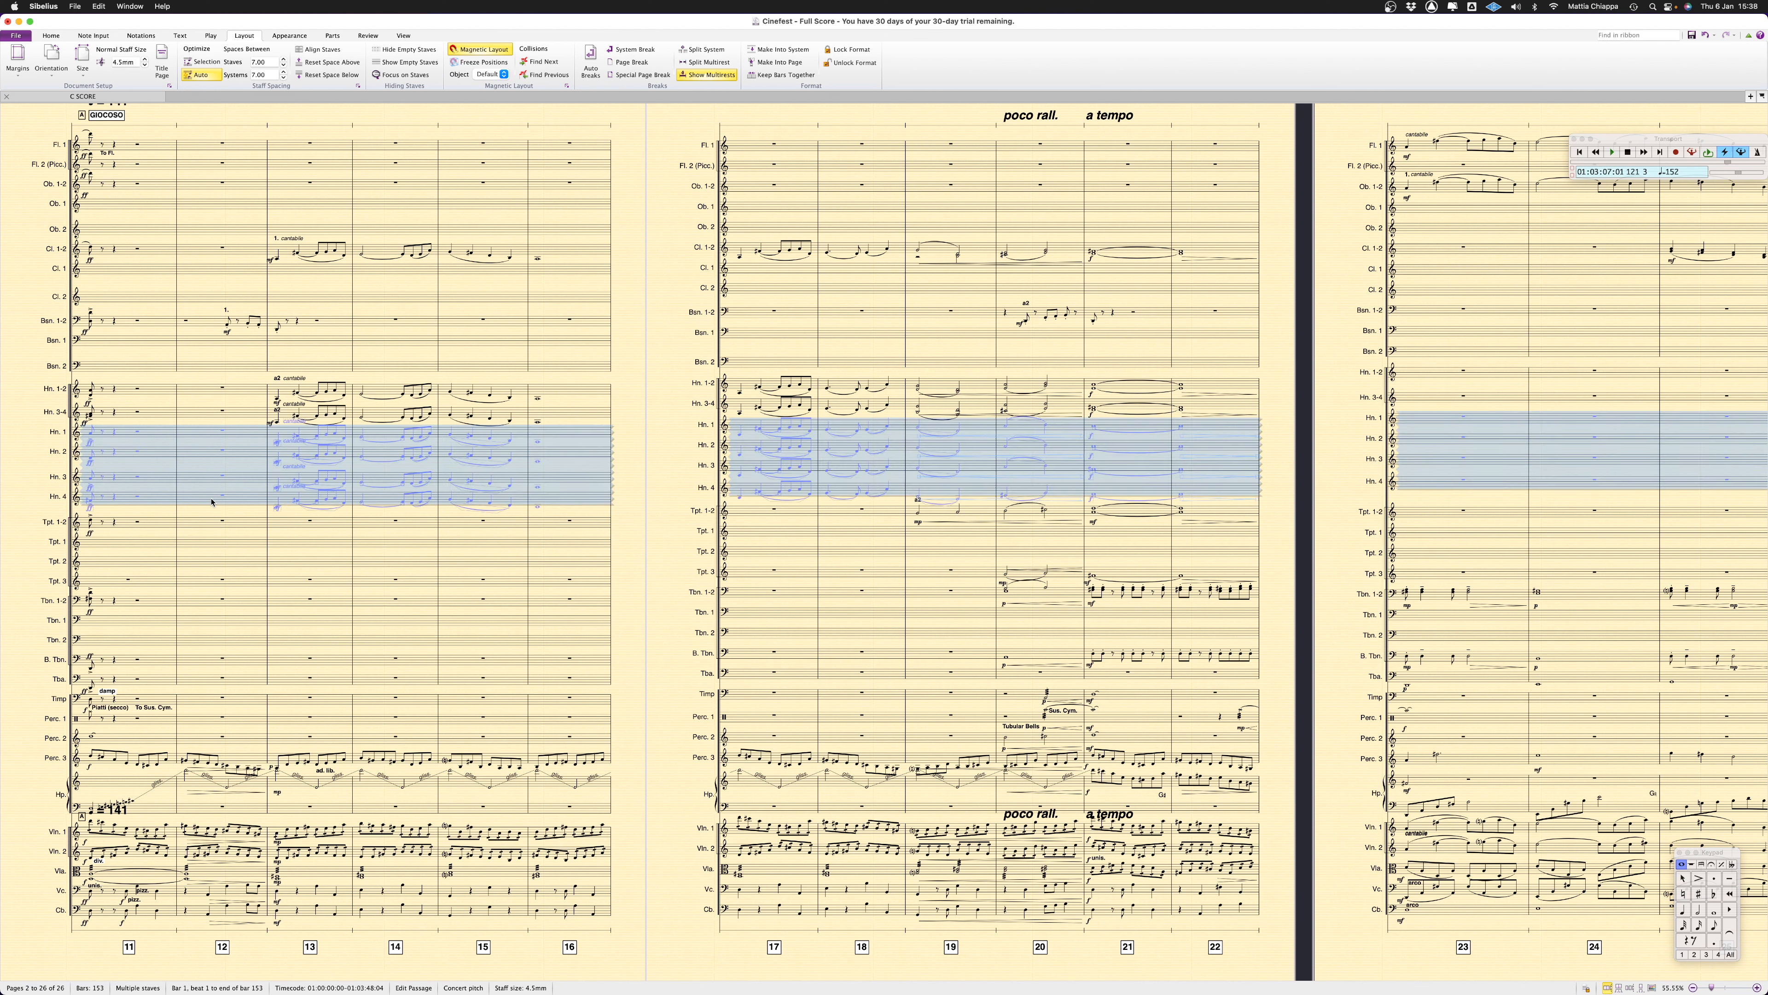
pyautogui.rightClick(207, 432)
pyautogui.moveTo(293, 510)
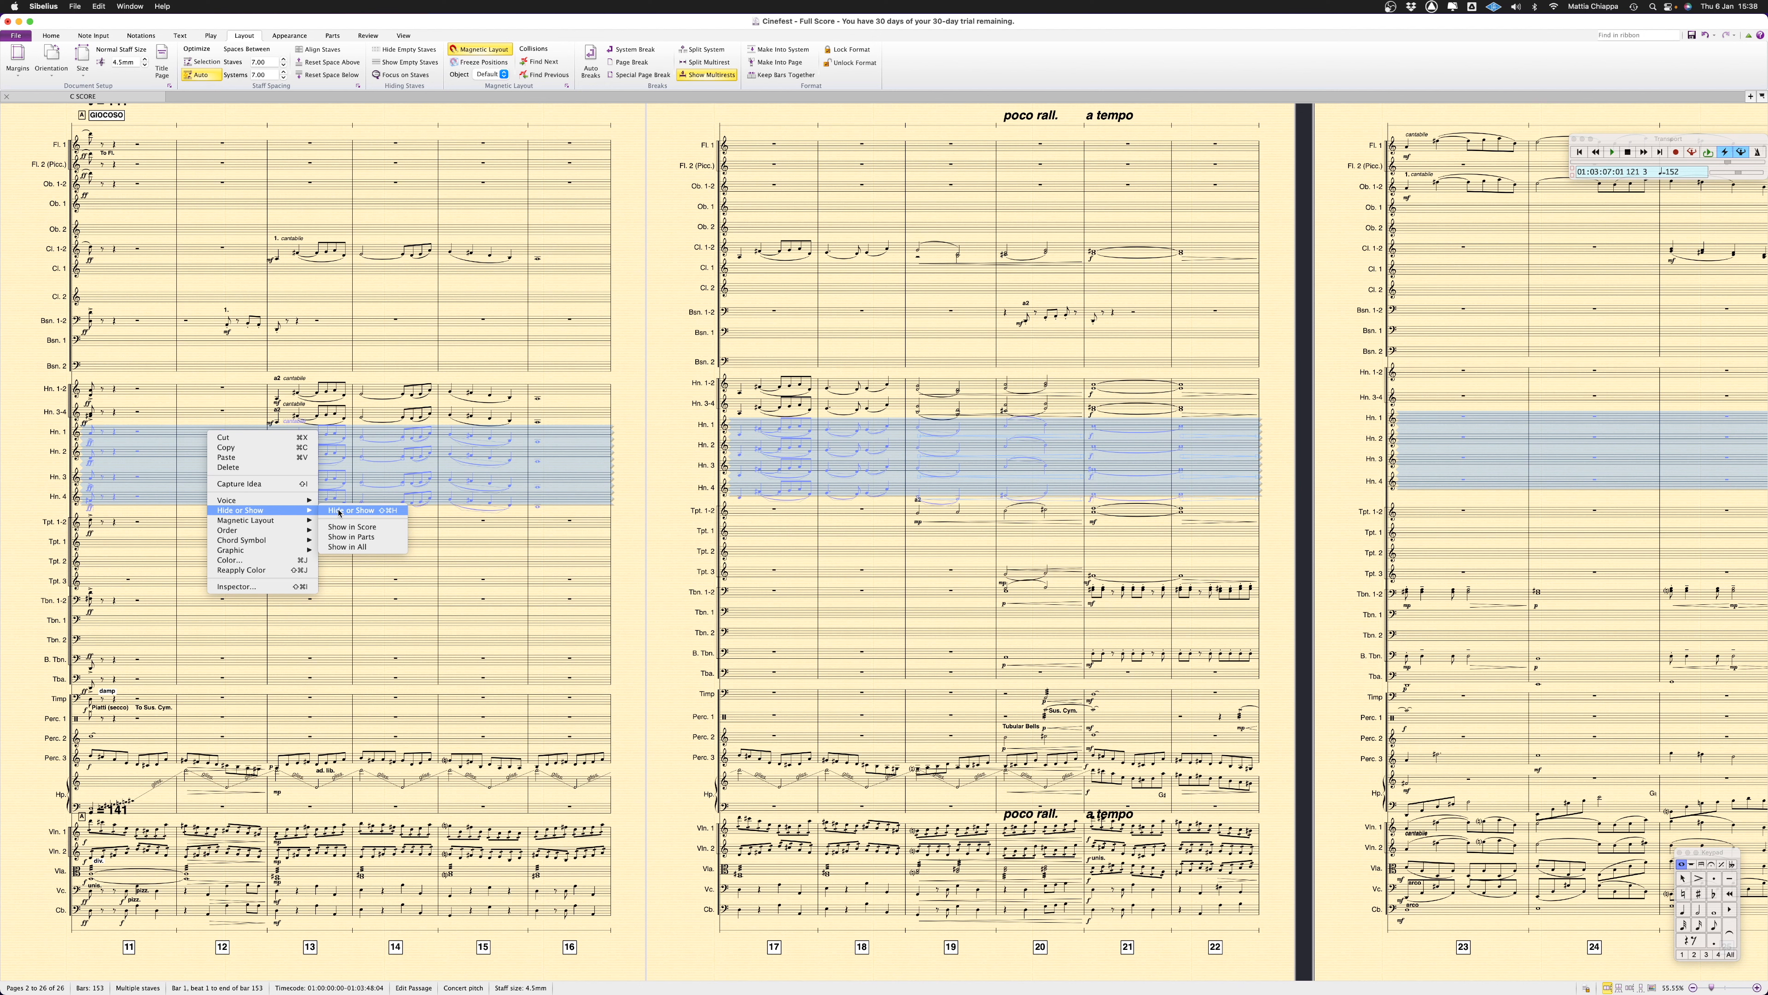
pyautogui.click(354, 510)
# Set all the music on the individual Horn 1 to Horn 4 staves to show only in the parts
pyautogui.click(192, 419)
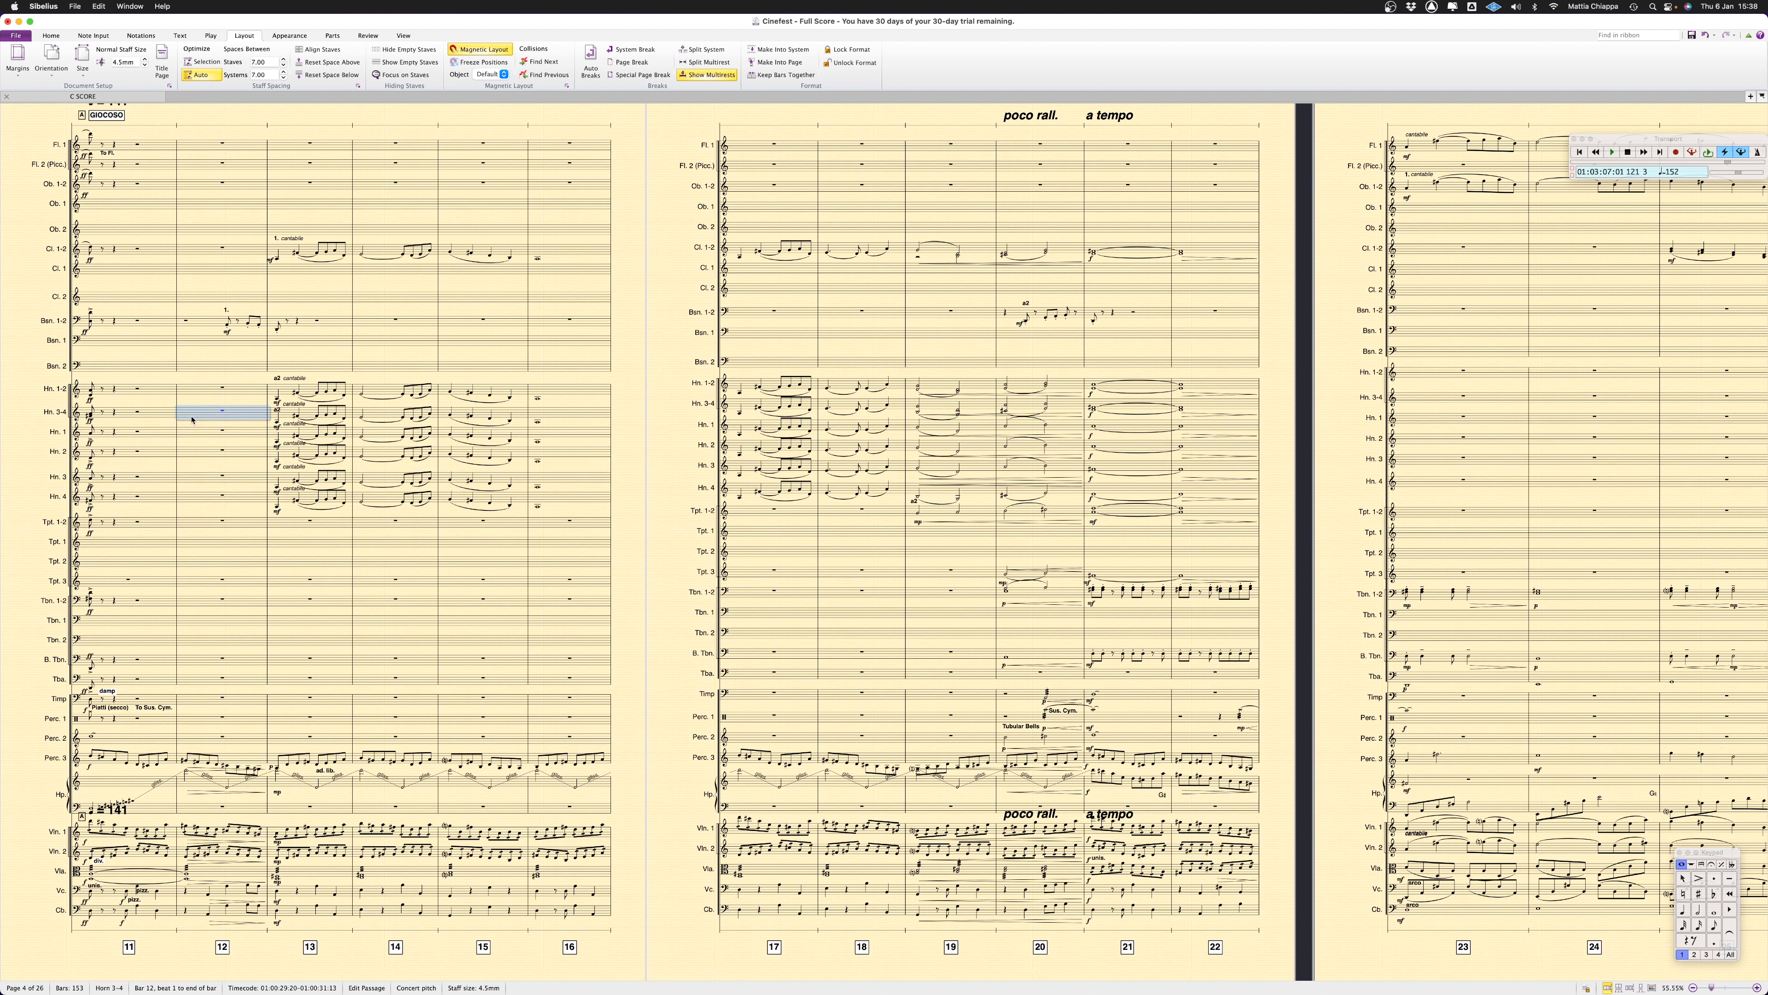
pyautogui.click(203, 433)
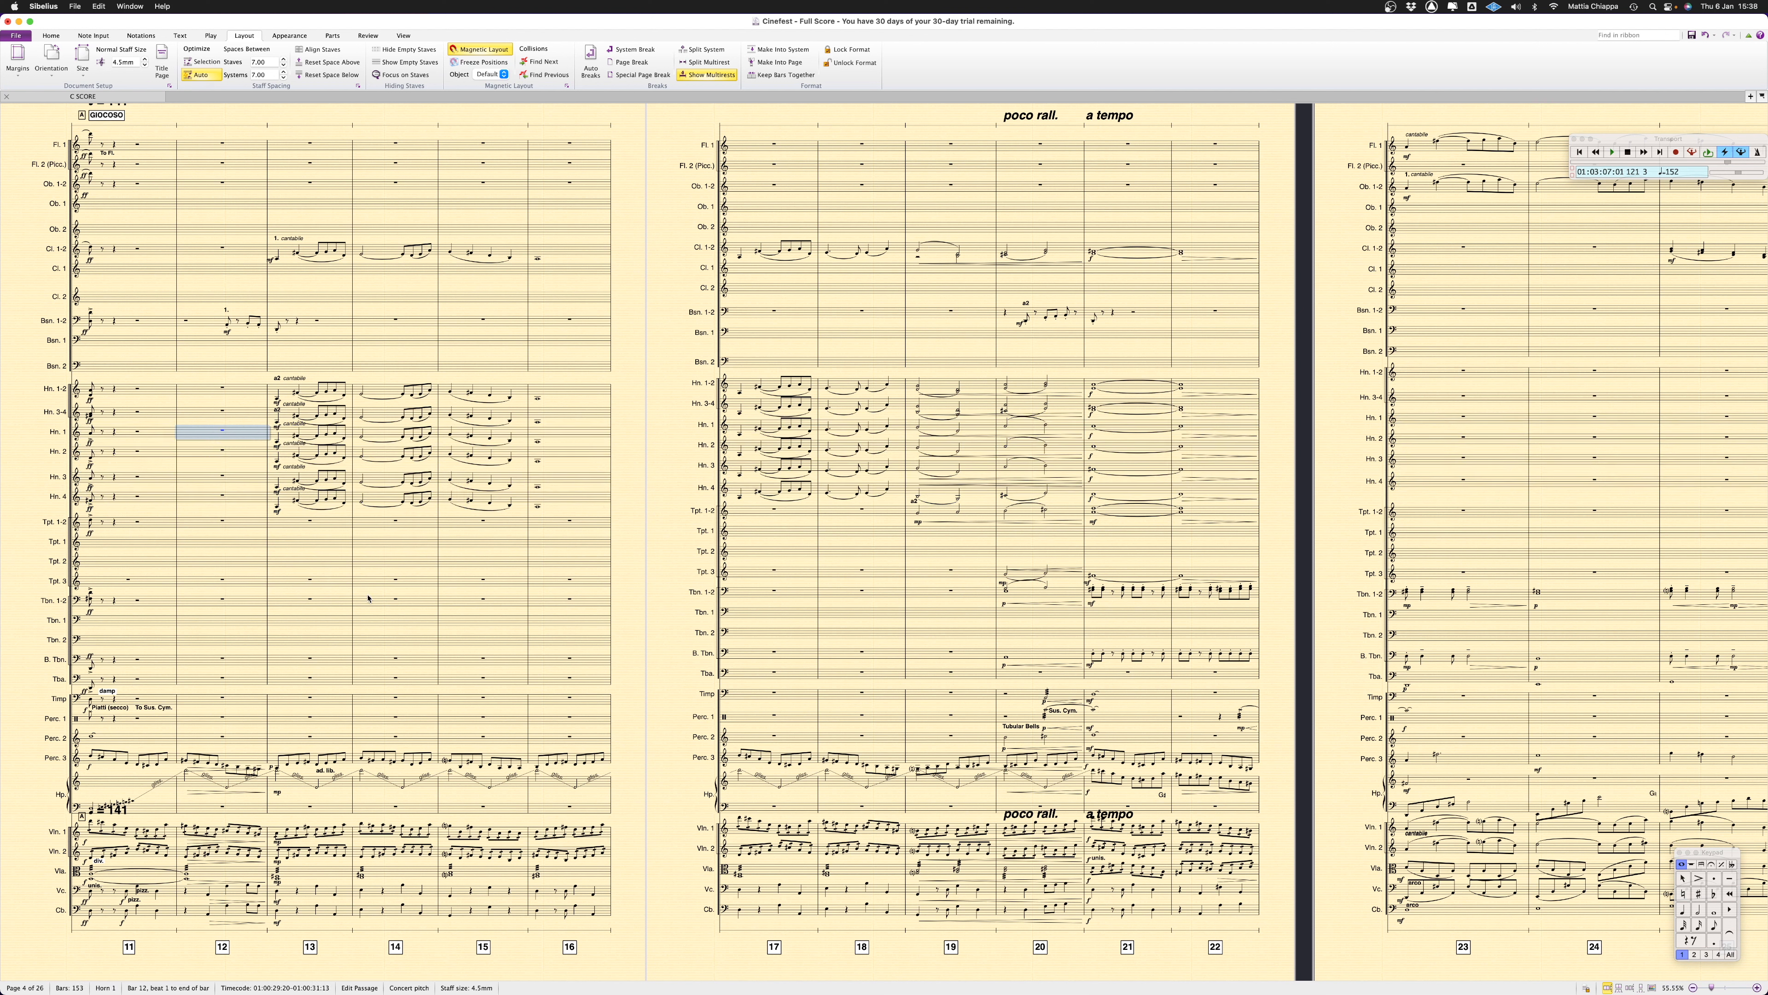
pyautogui.keyDown('shift'); pyautogui.click(233, 499); pyautogui.keyUp('shift')
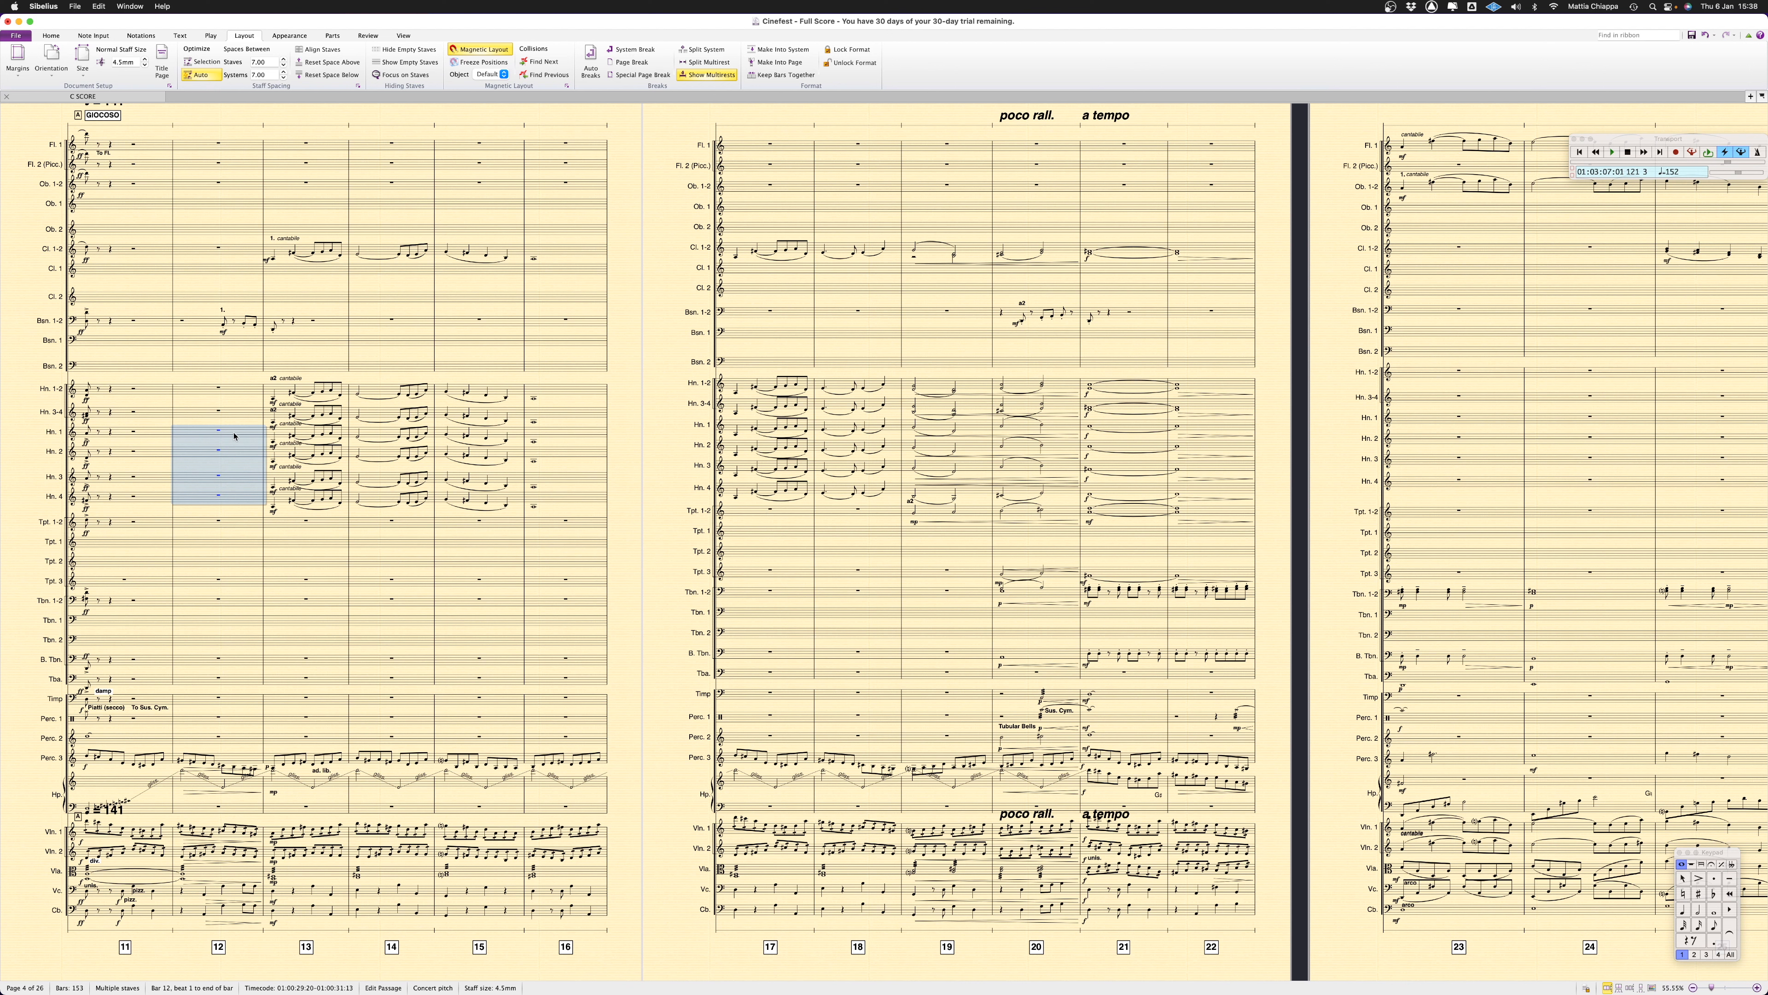
pyautogui.press('super+shift+a')
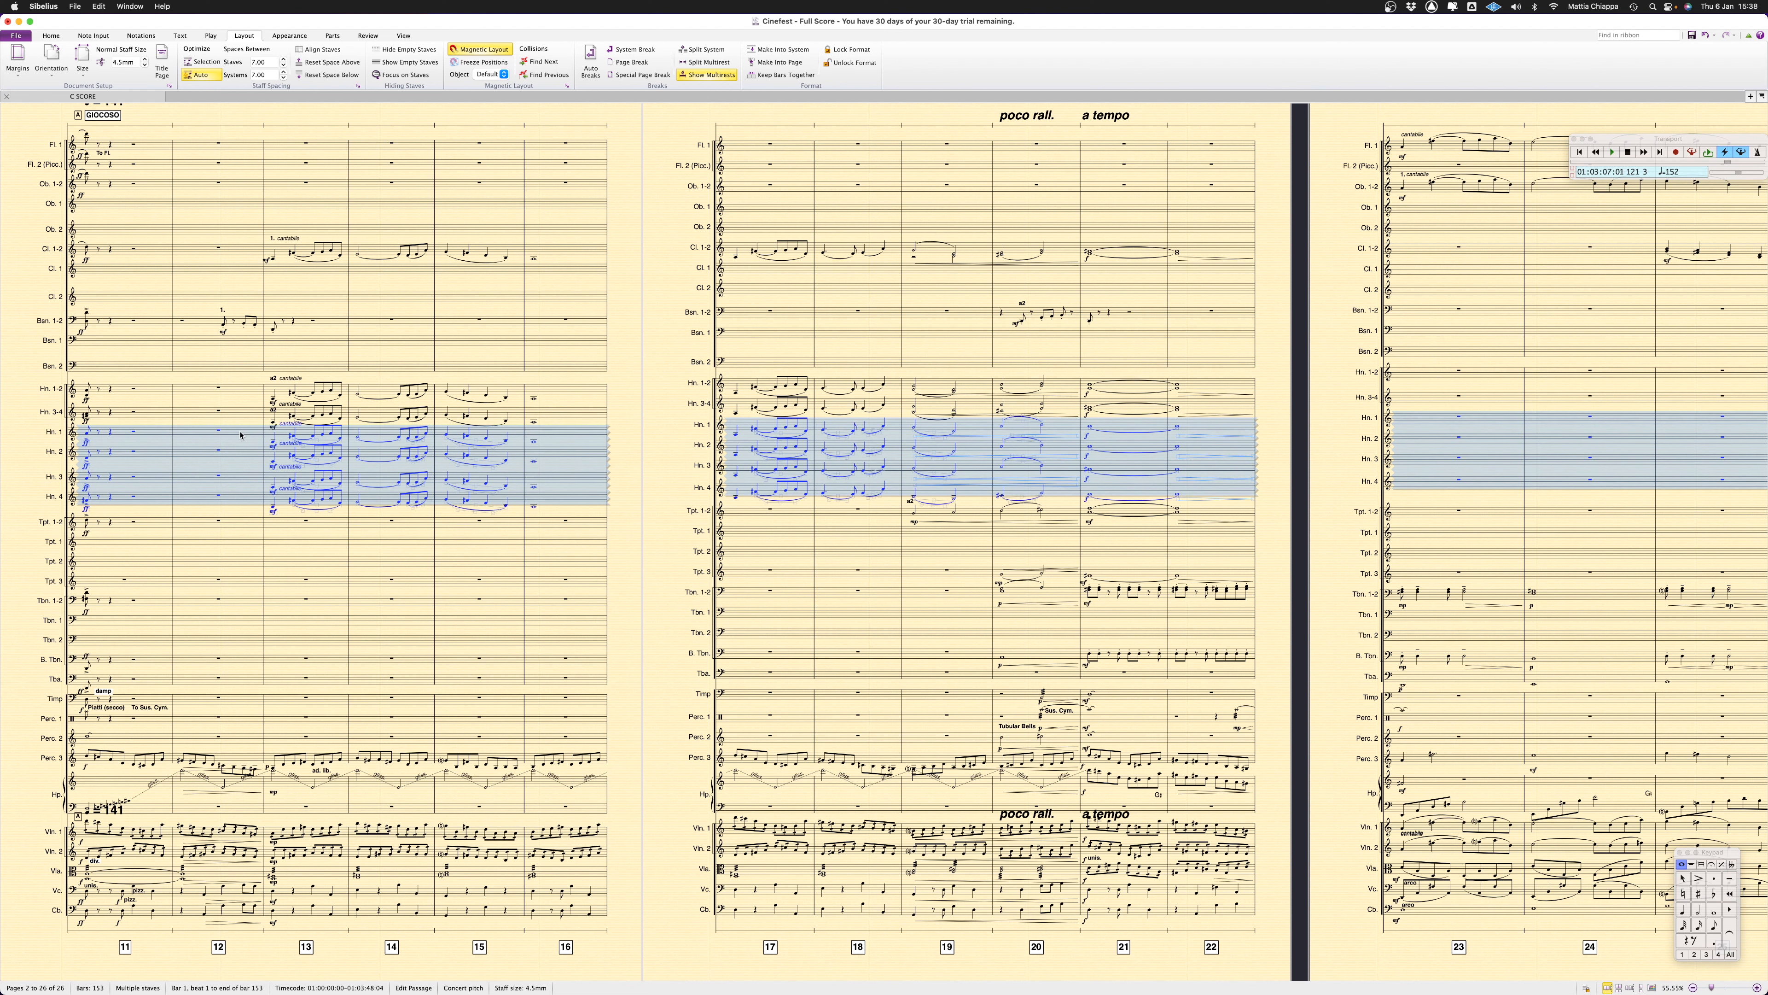
pyautogui.rightClick(240, 436)
pyautogui.moveTo(281, 514)
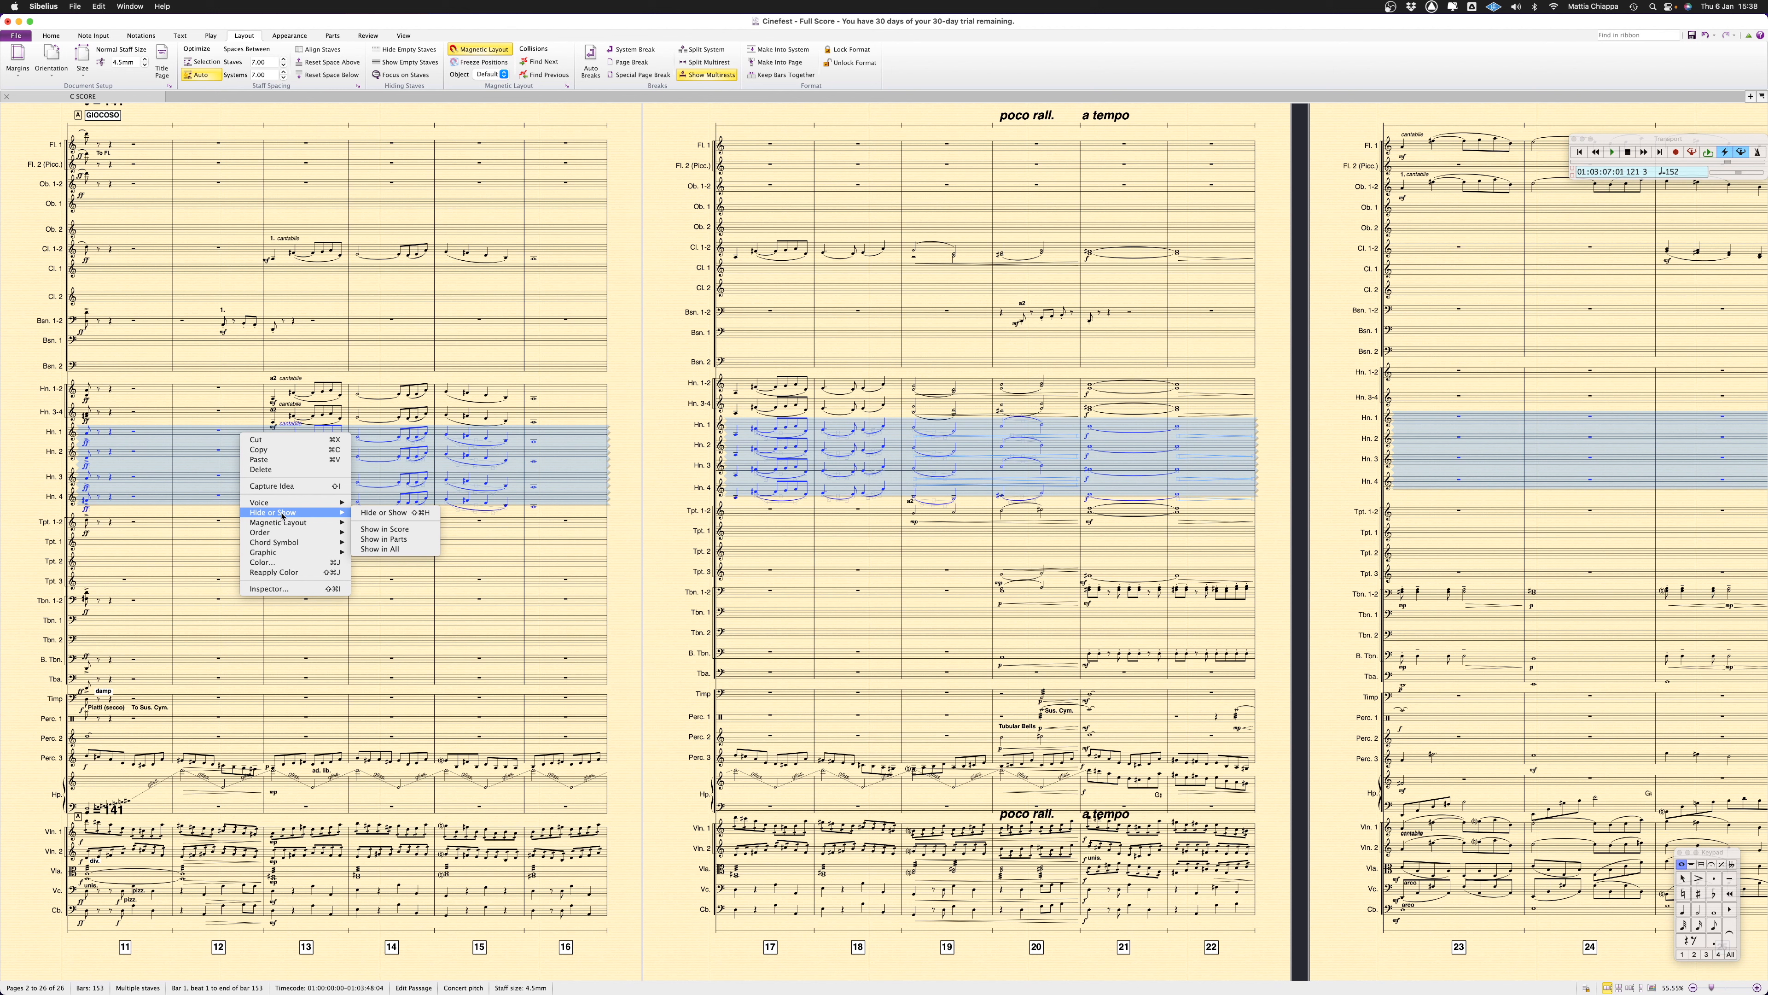
pyautogui.click(409, 535)
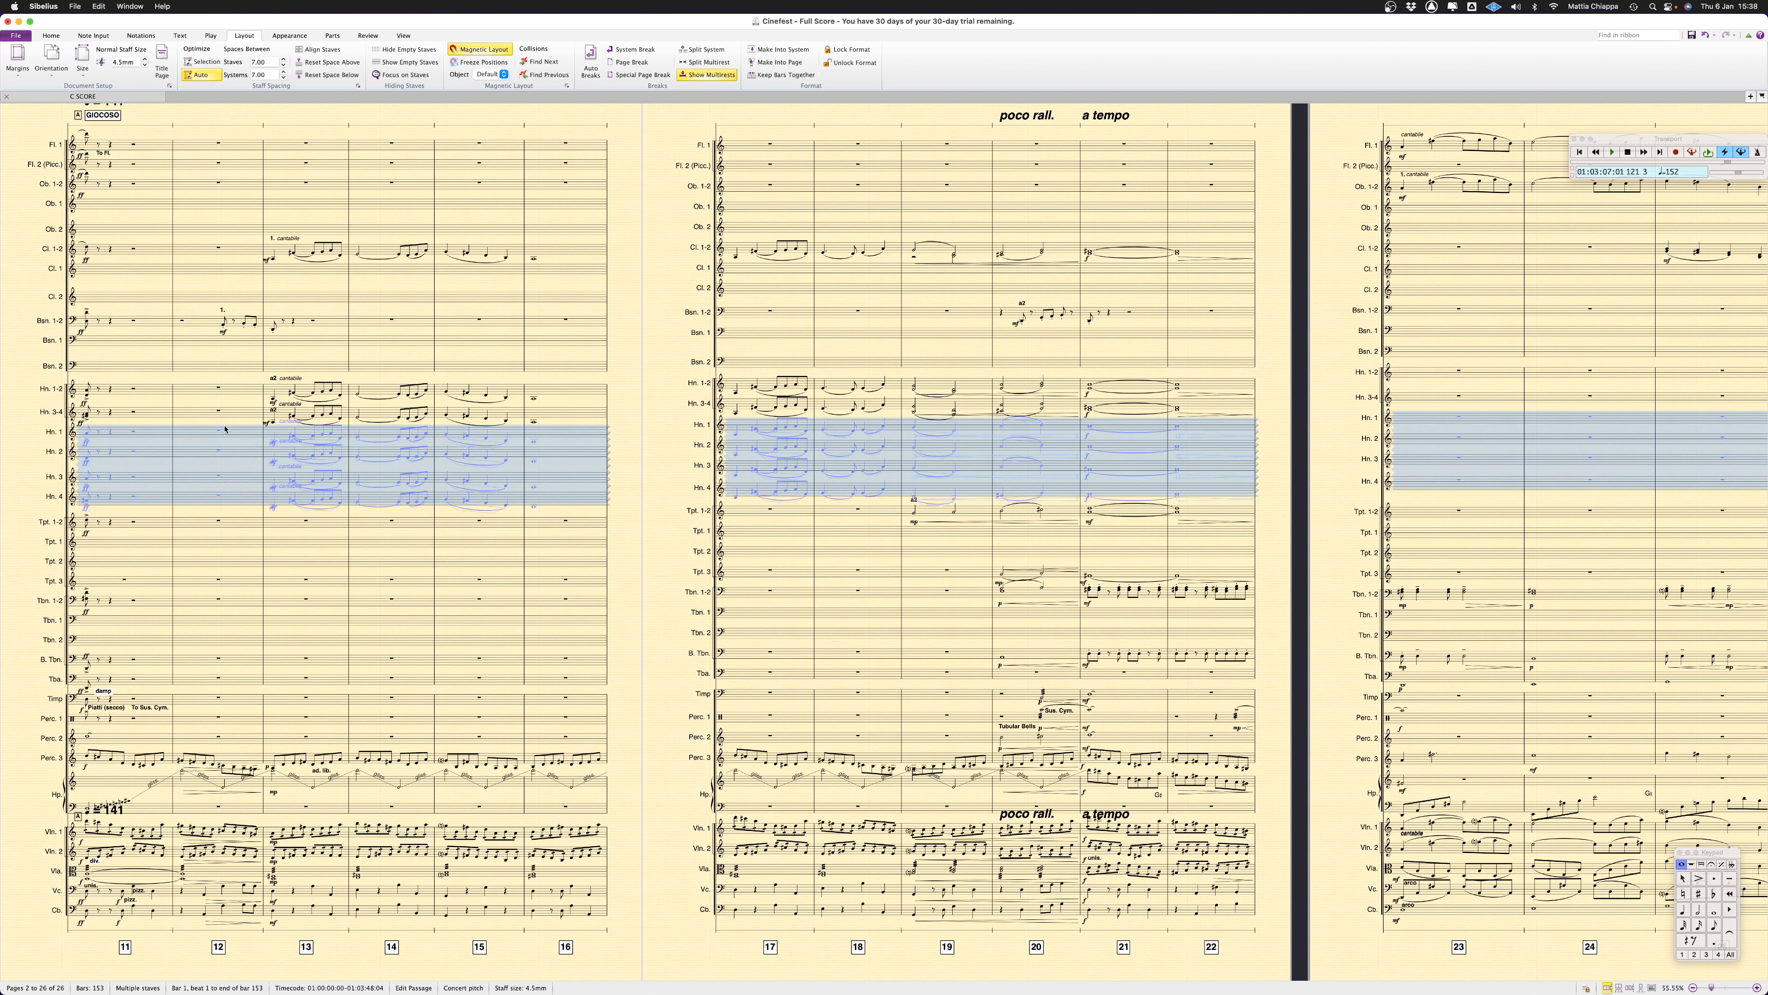
pyautogui.press('Escape')
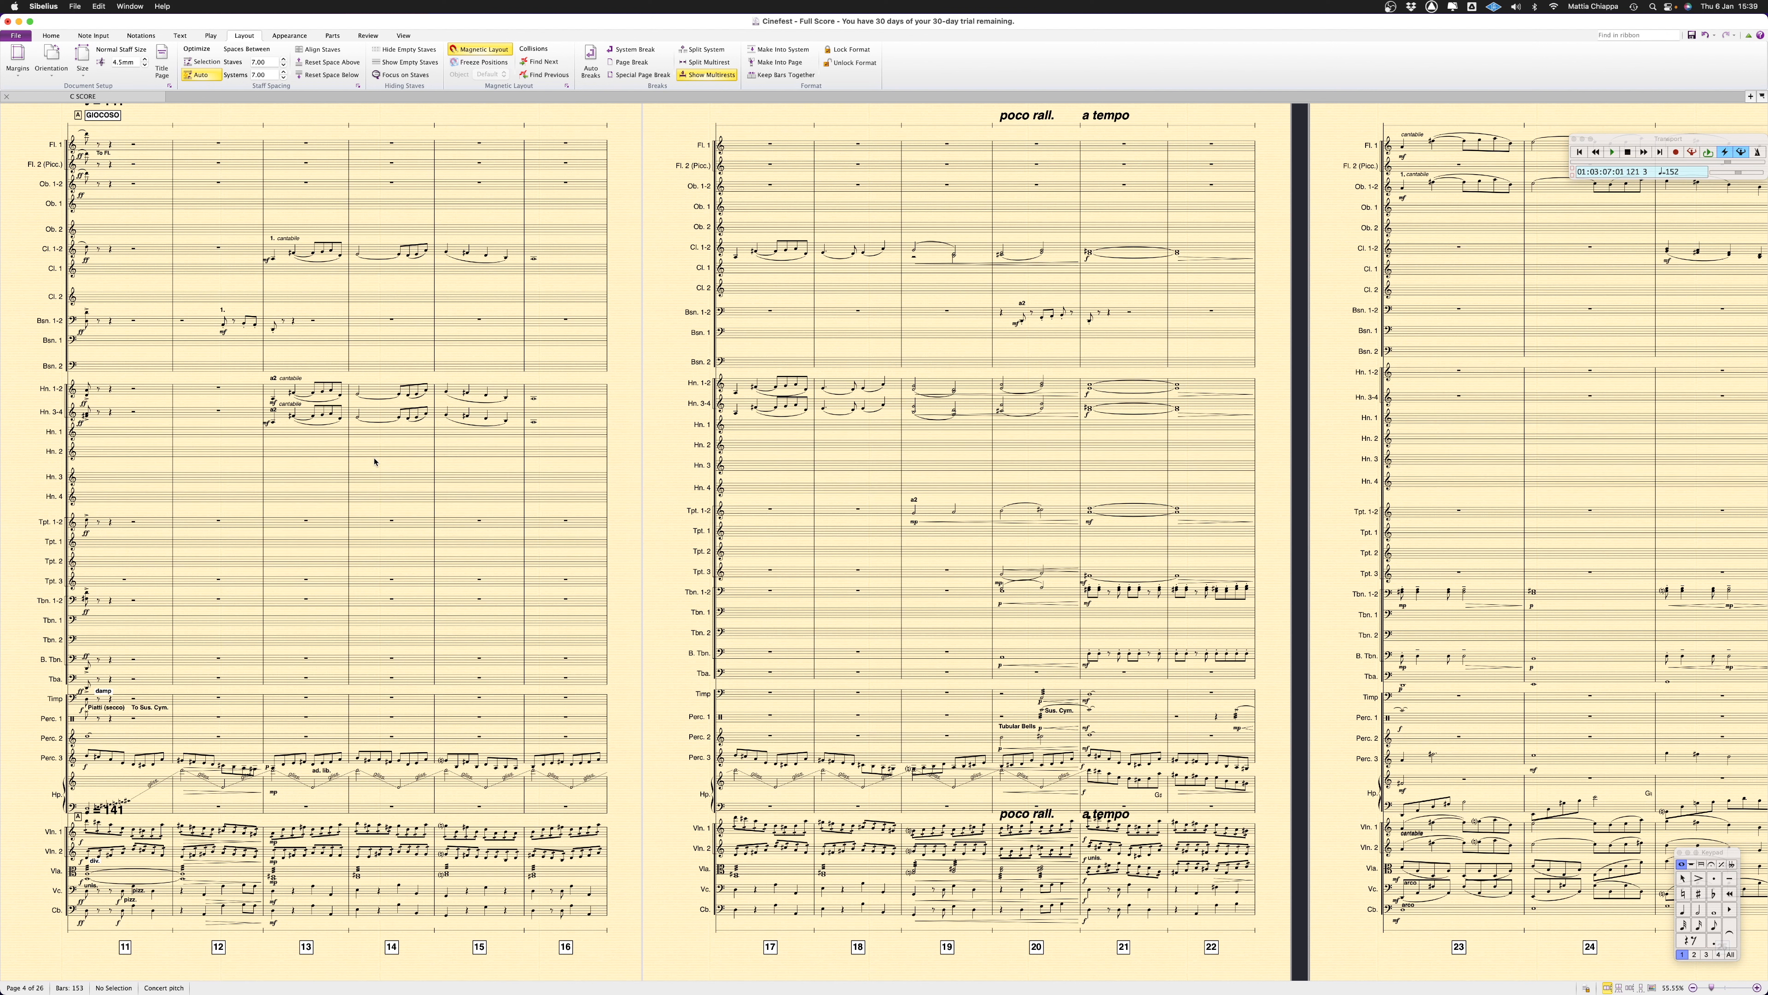
# Hide the empty staves across all instruments from Flute 1 to Contrabass throughout the score
pyautogui.click(194, 147)
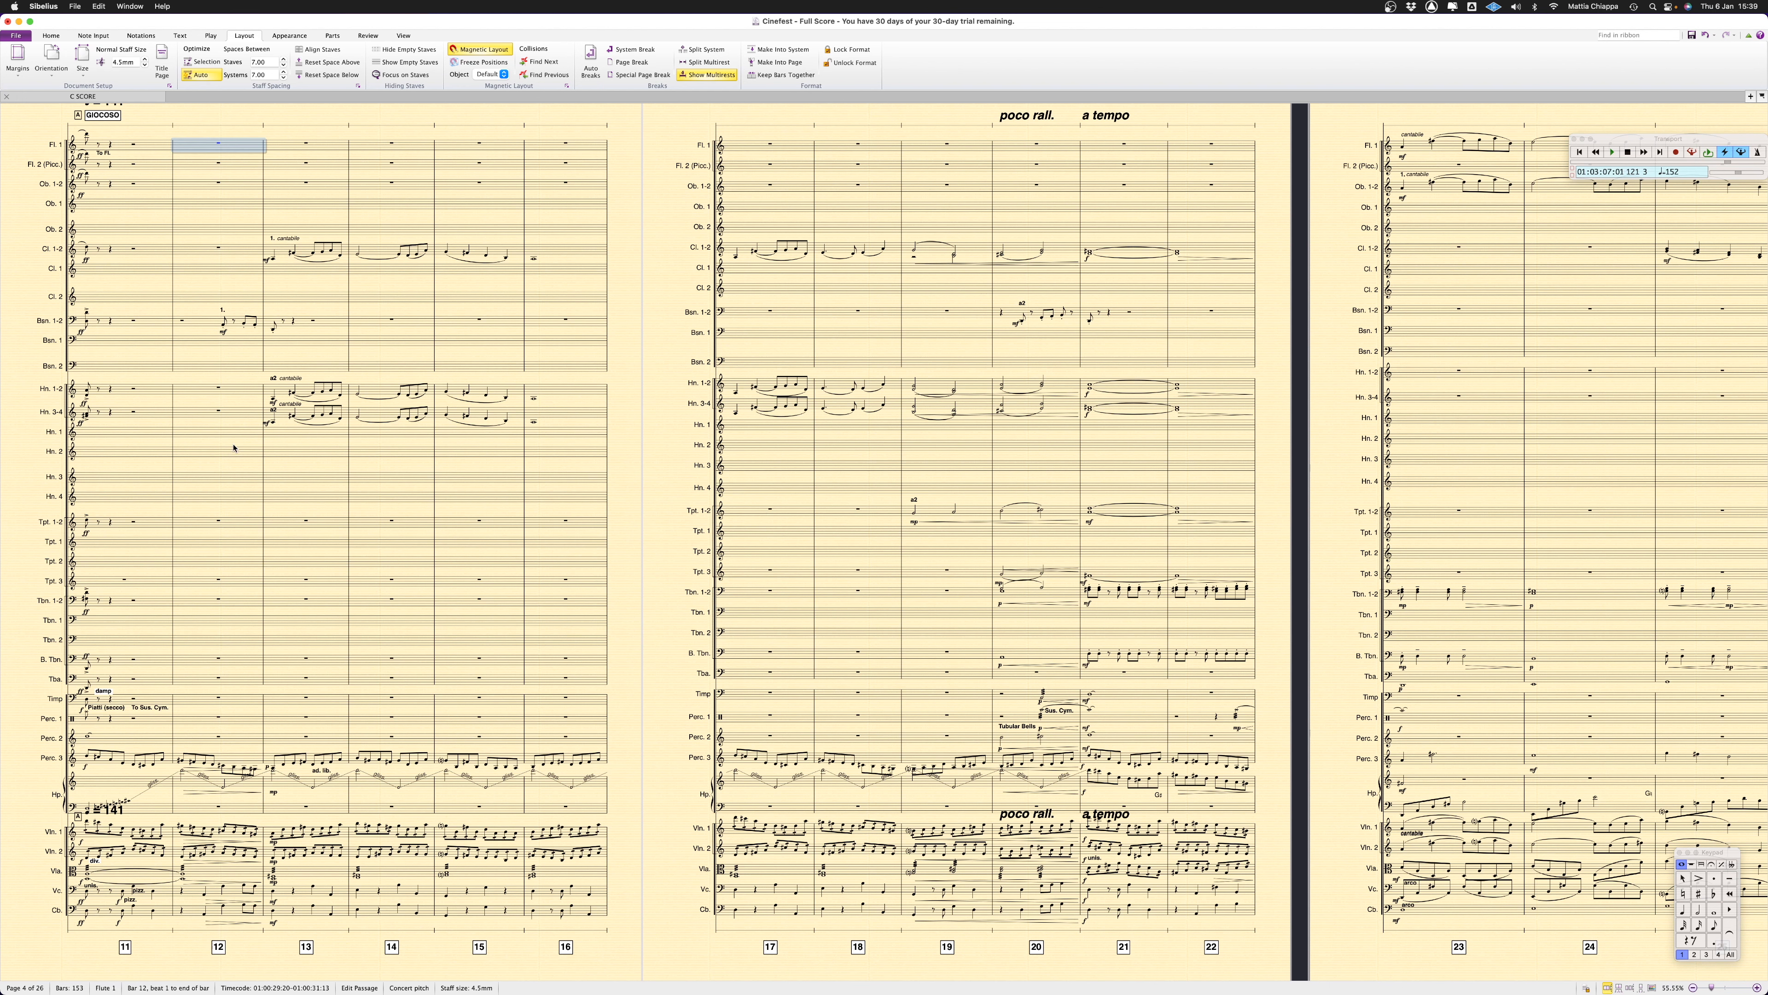
pyautogui.keyDown('shift'); pyautogui.click(192, 910); pyautogui.keyUp('shift')
pyautogui.press('super+a')
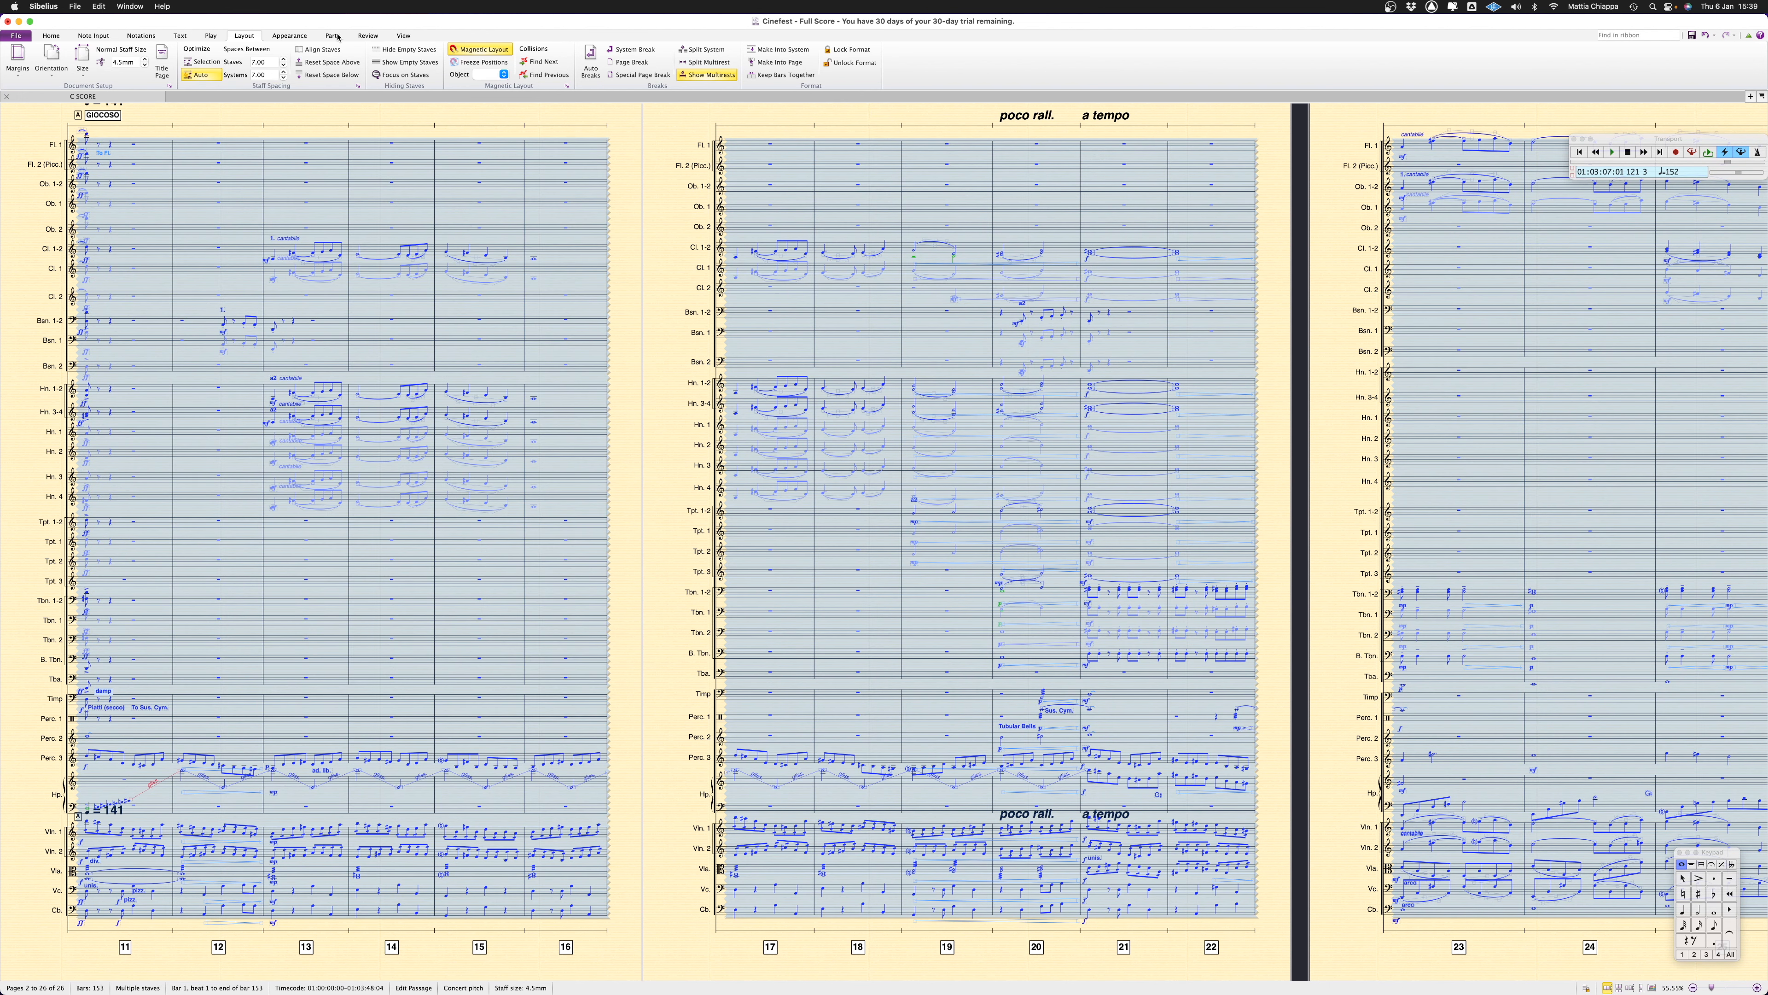
pyautogui.click(411, 50)
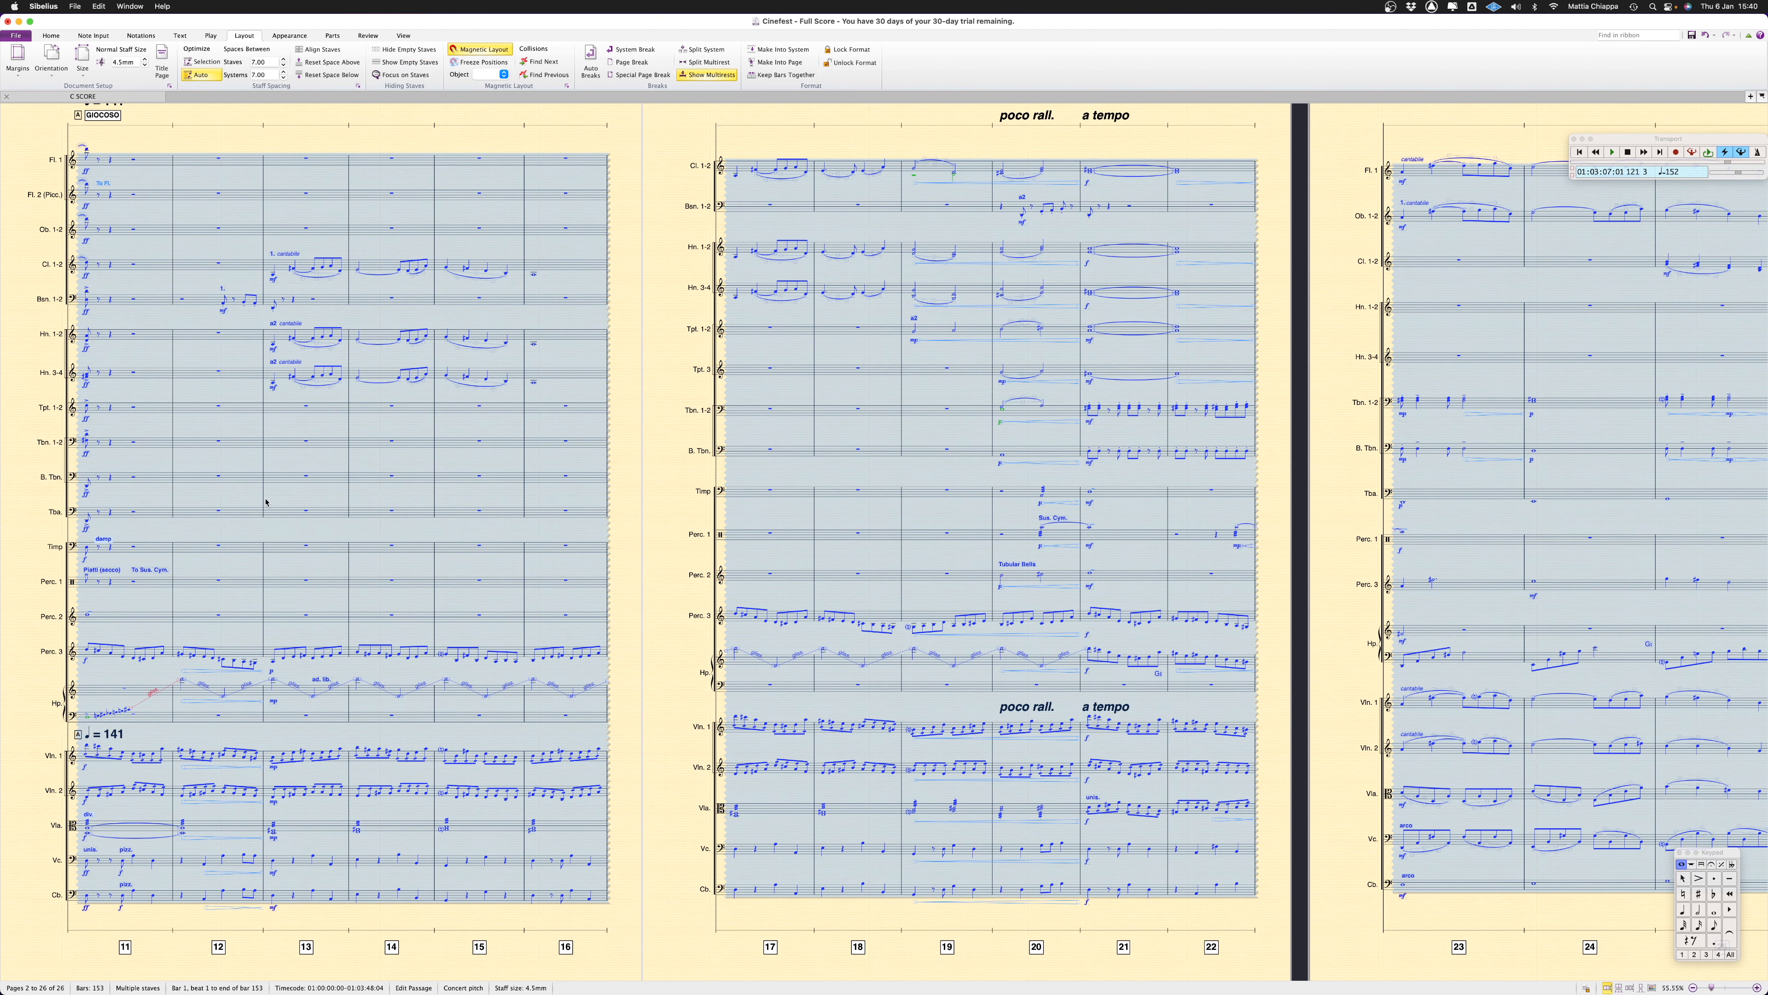
pyautogui.press('Escape')
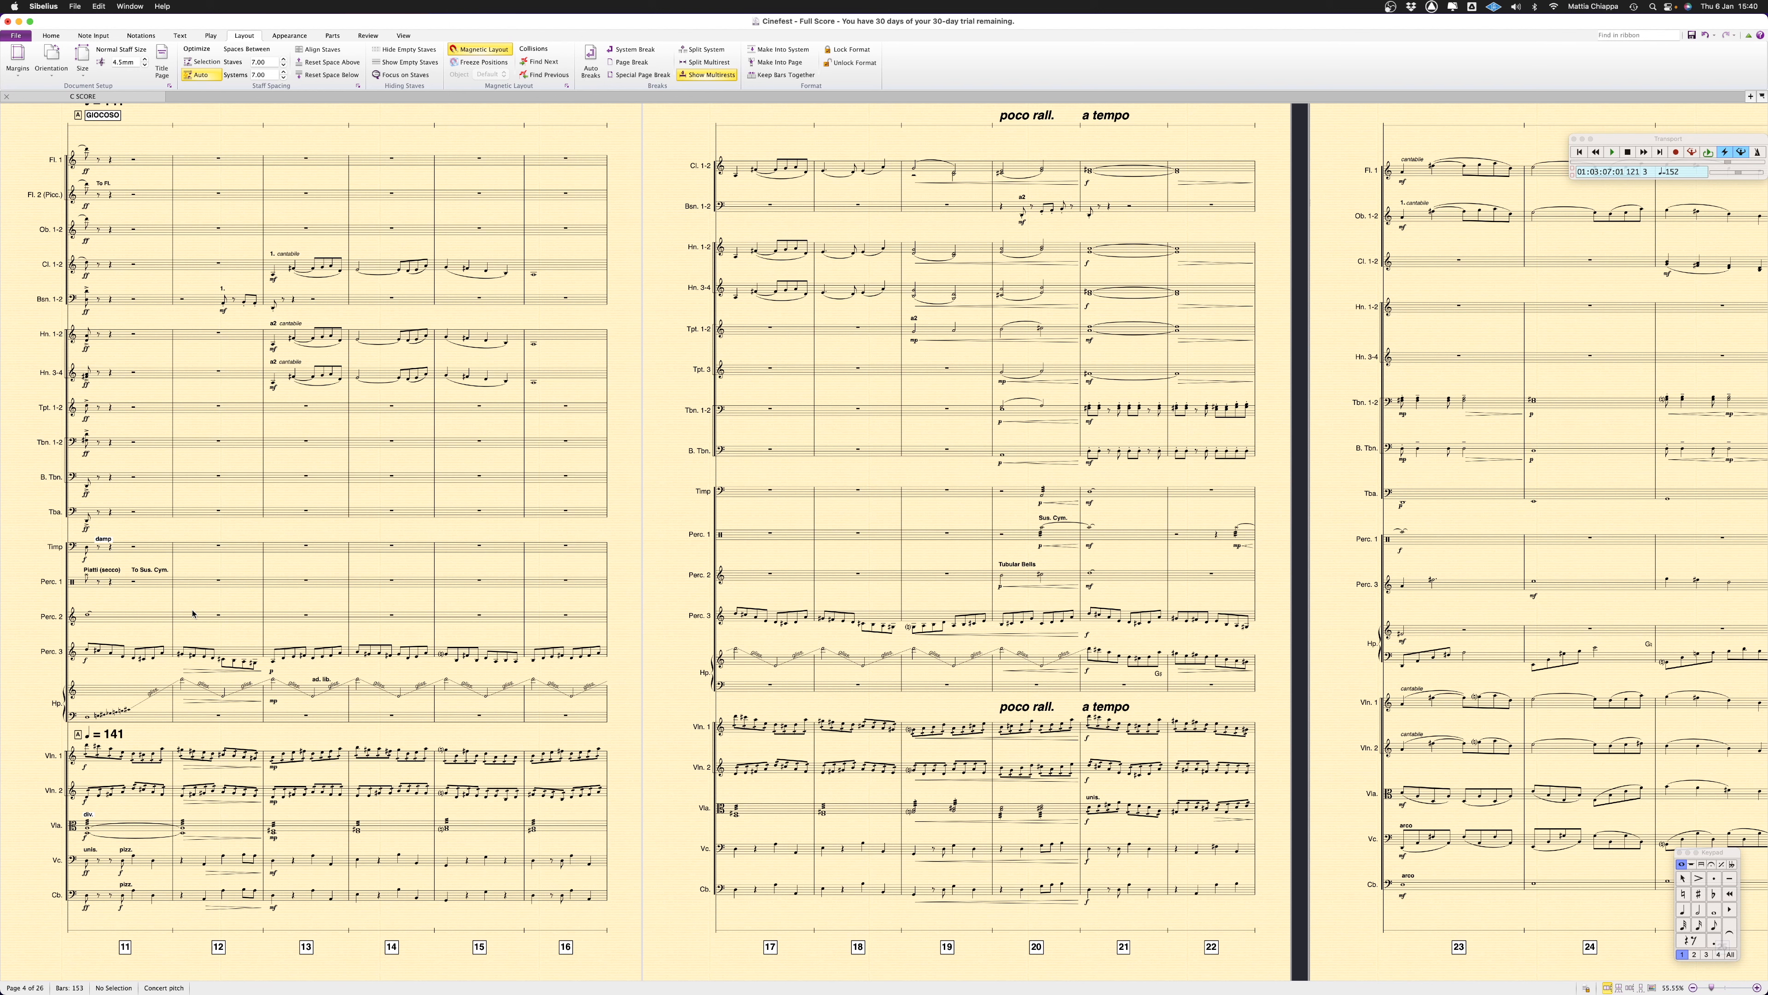
# Open the individual Horn 1 and Horn 2 parts and return to the full score
pyautogui.click(1761, 96)
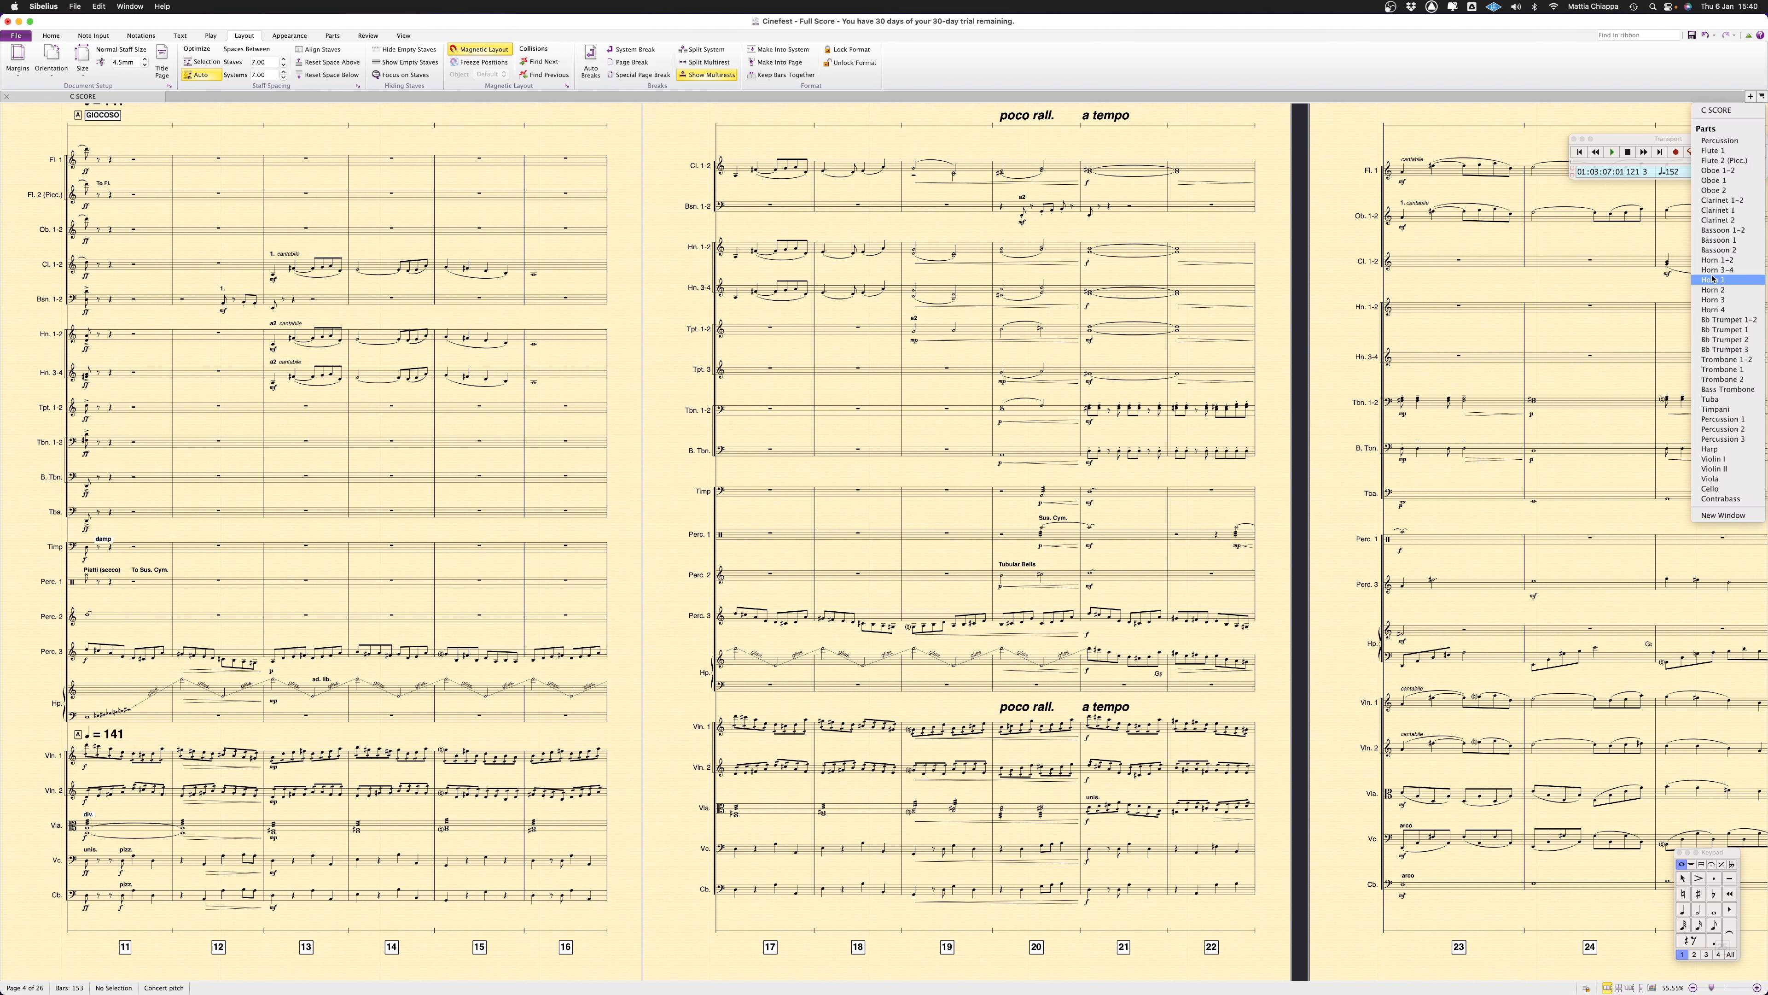
pyautogui.click(1713, 282)
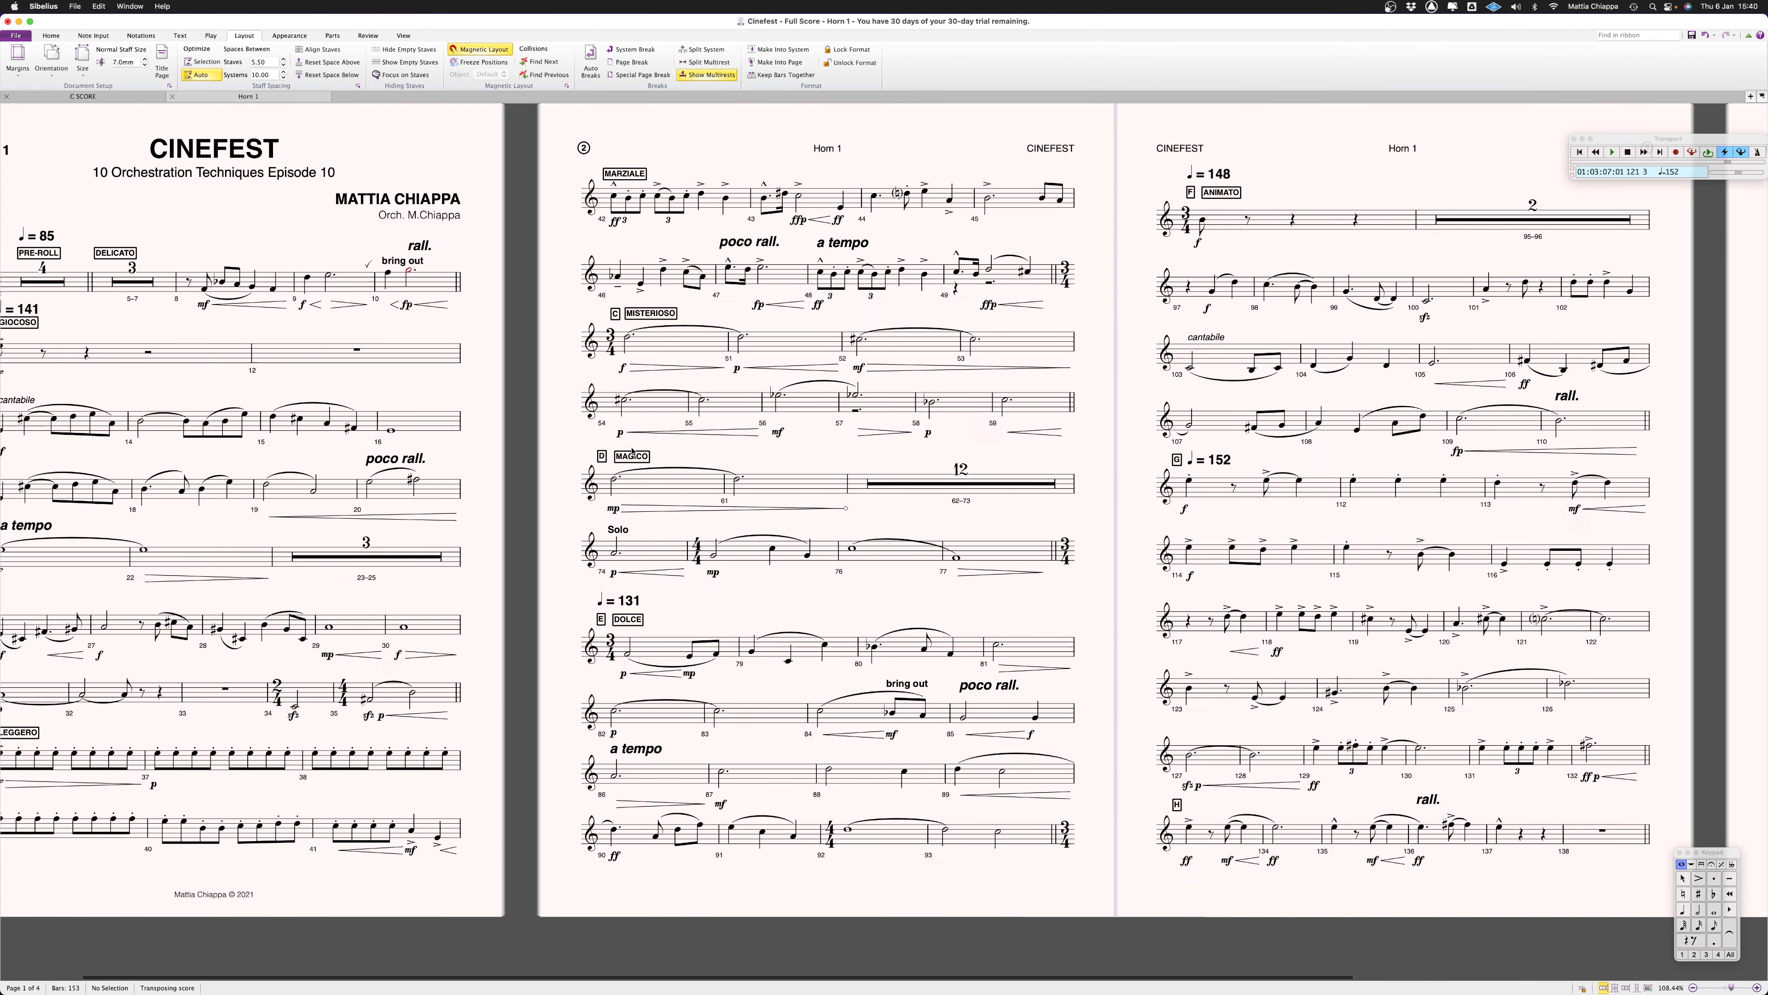
pyautogui.click(83, 96)
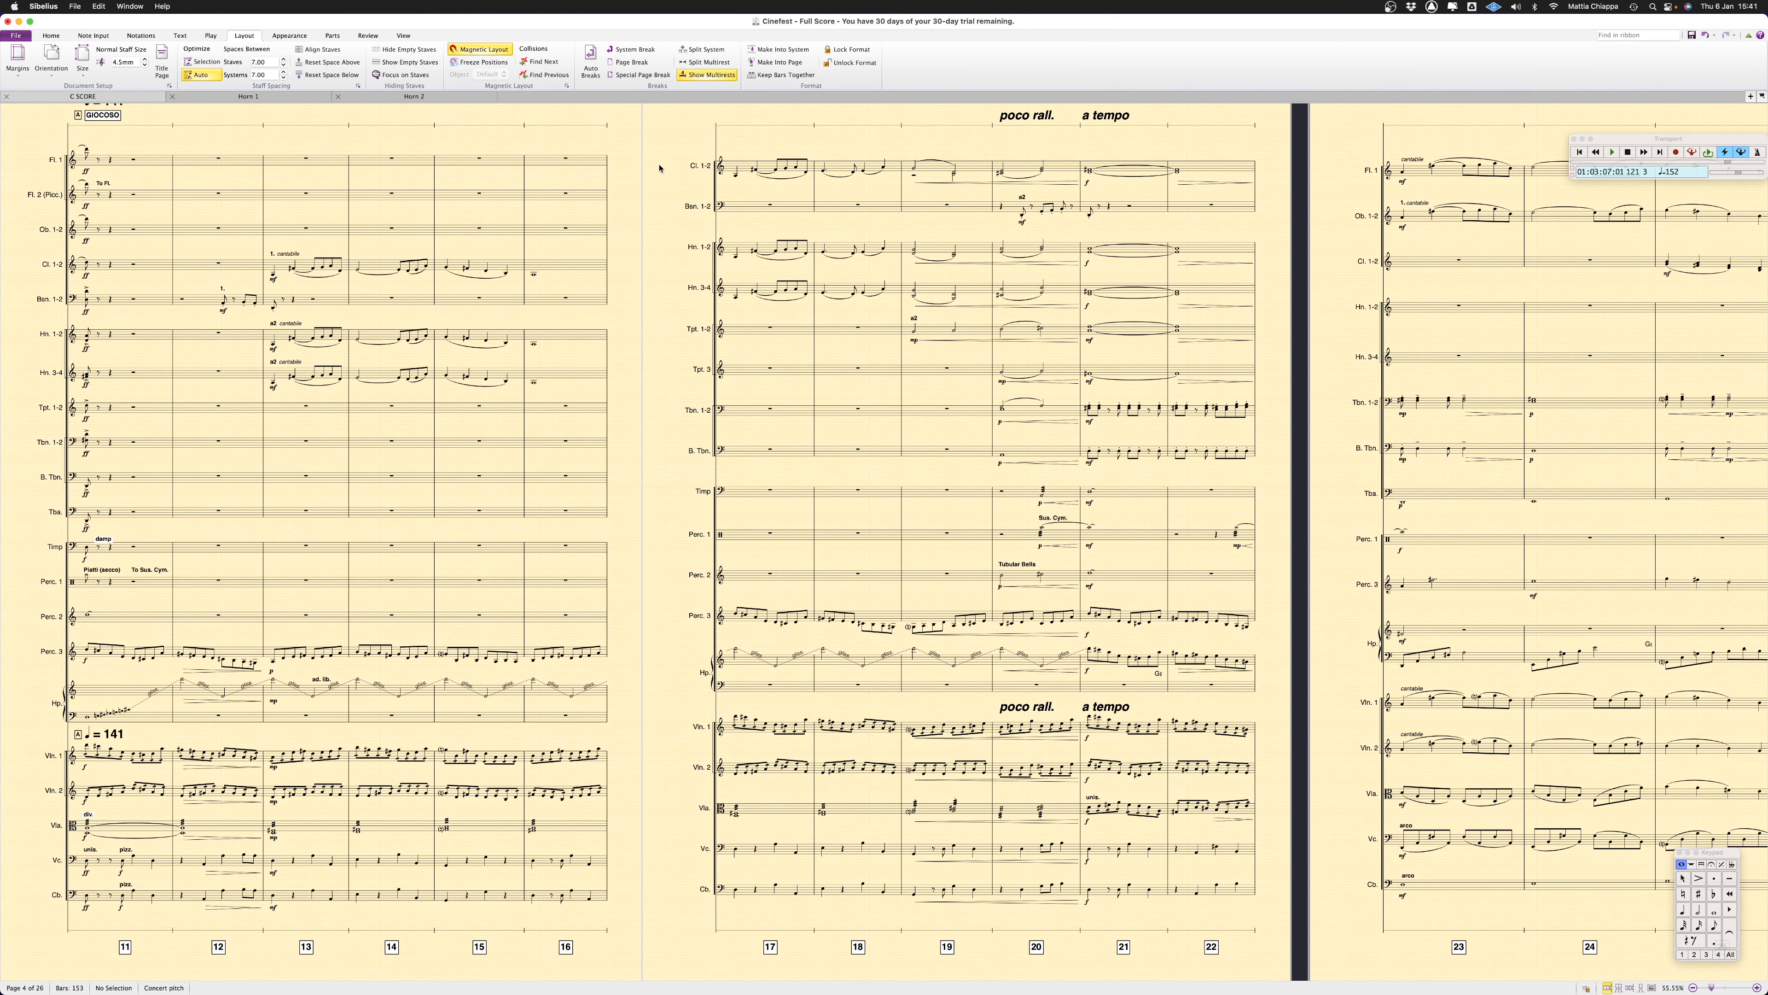